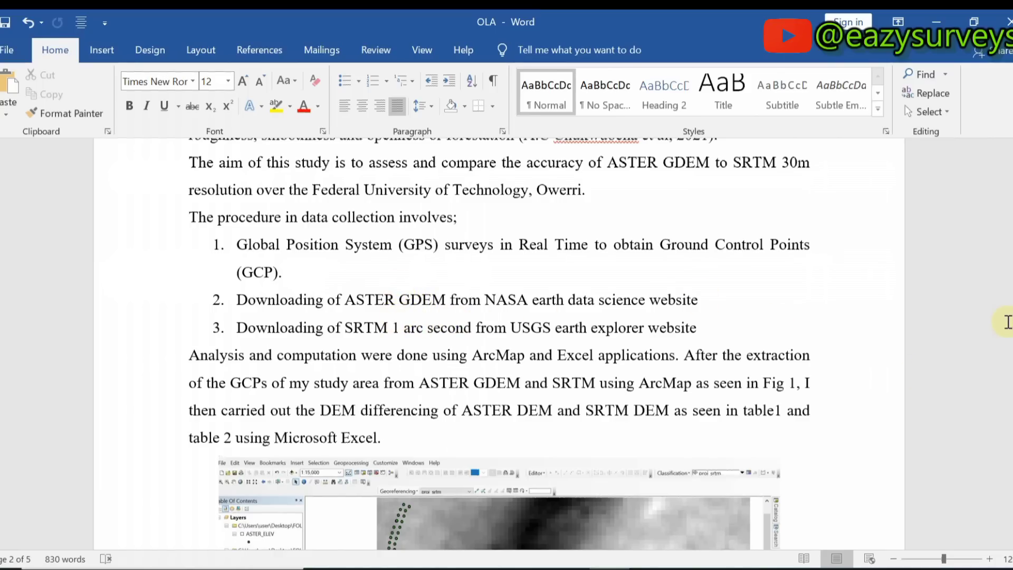
left_click_drag(1012, 266, 1011, 151)
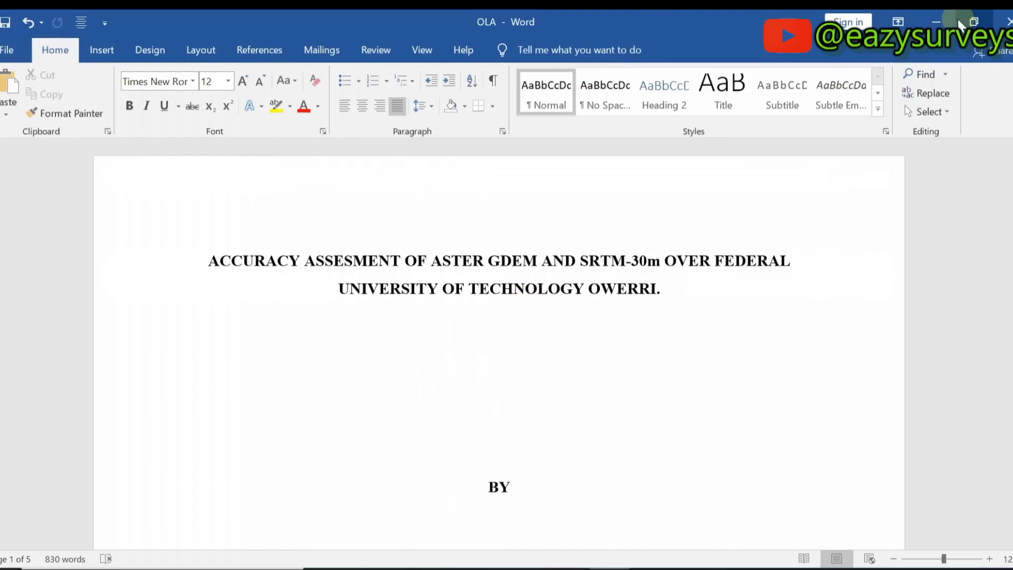
left_click(937, 22)
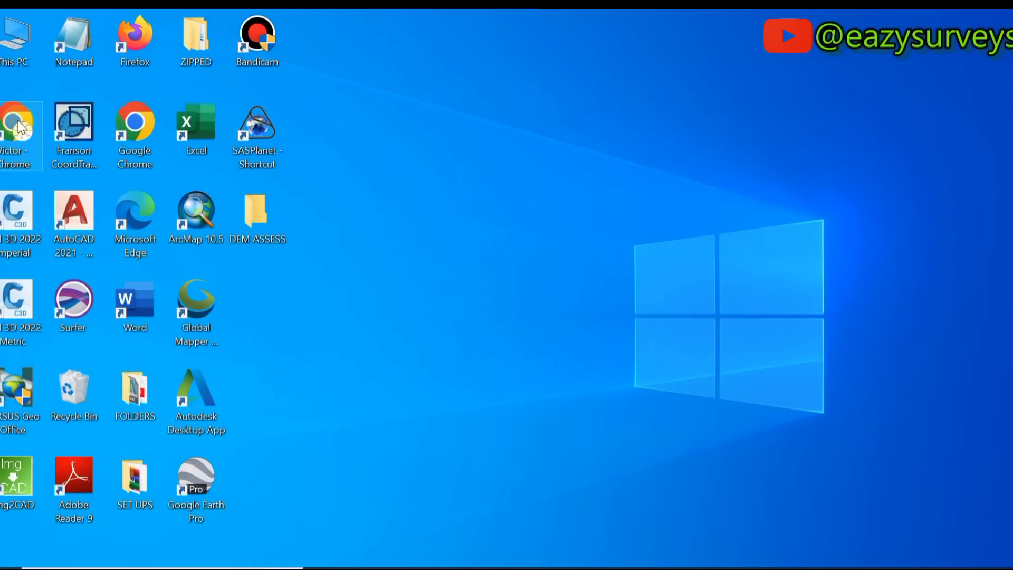
double_click(18, 127)
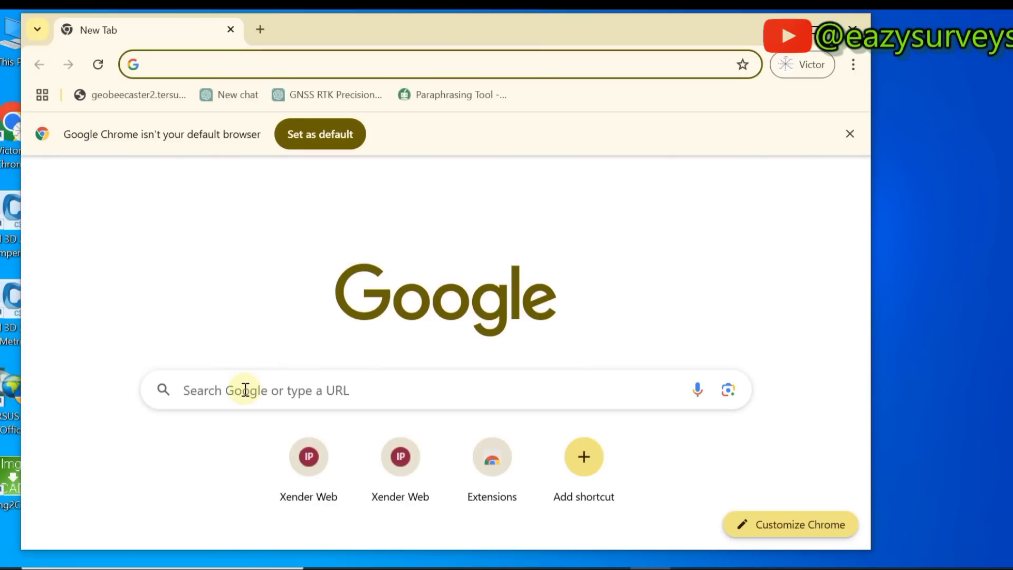
left_click(236, 393)
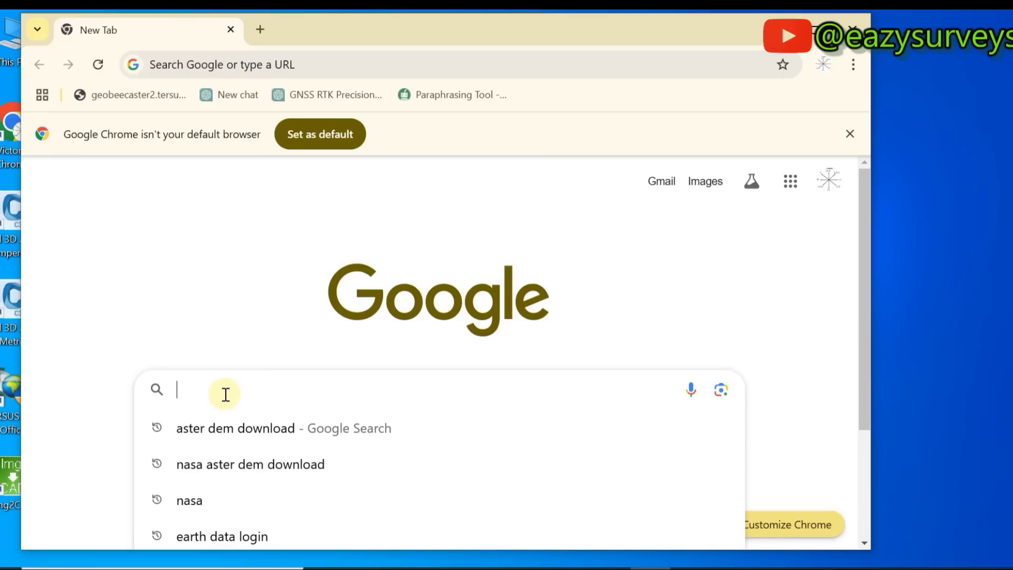
right_click(226, 395)
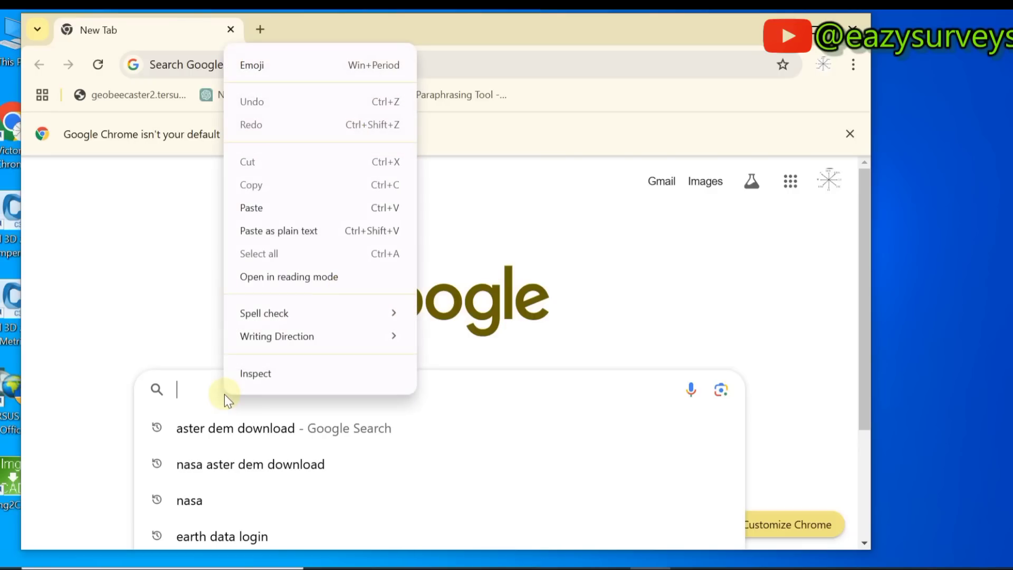
left_click(283, 208)
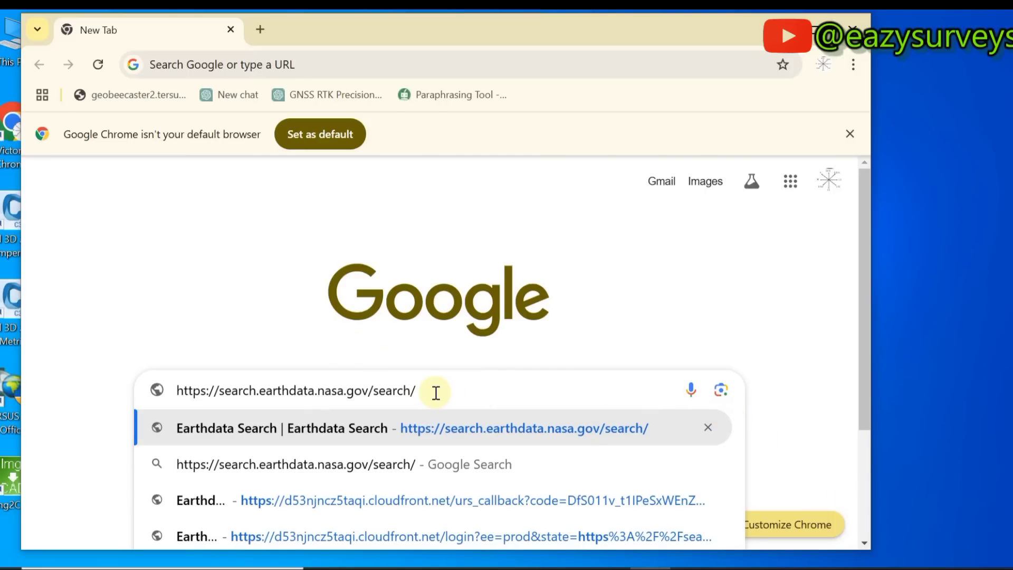
key("Return")
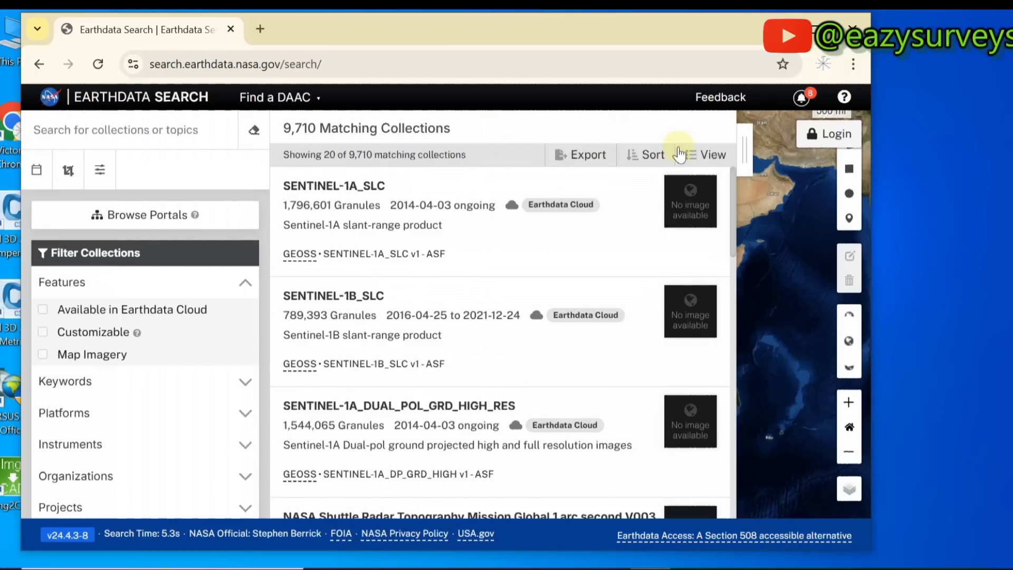
Log in to Earthdata Search with the already authenticated account and return to the search application.
left_click(832, 149)
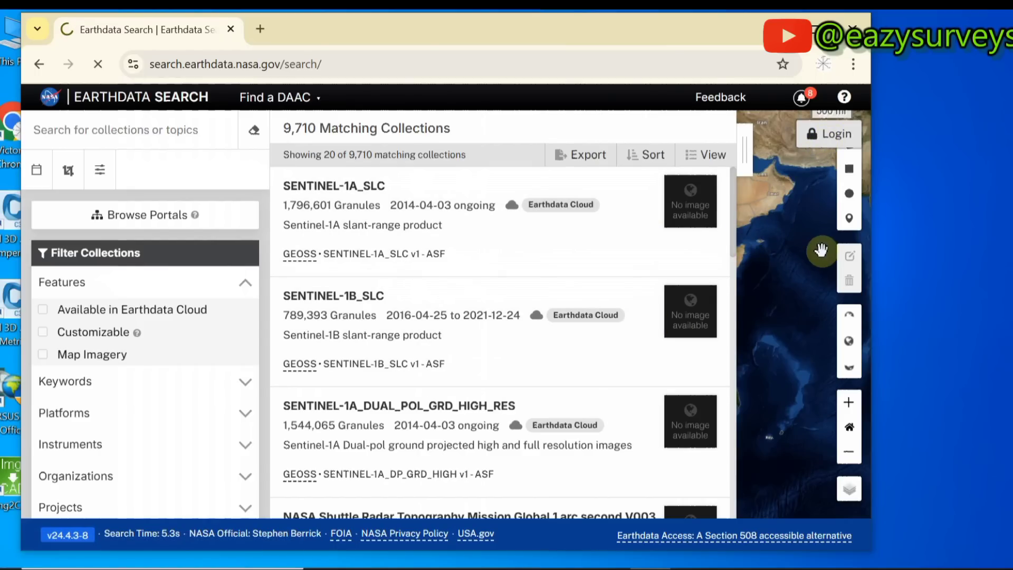
left_click(703, 254)
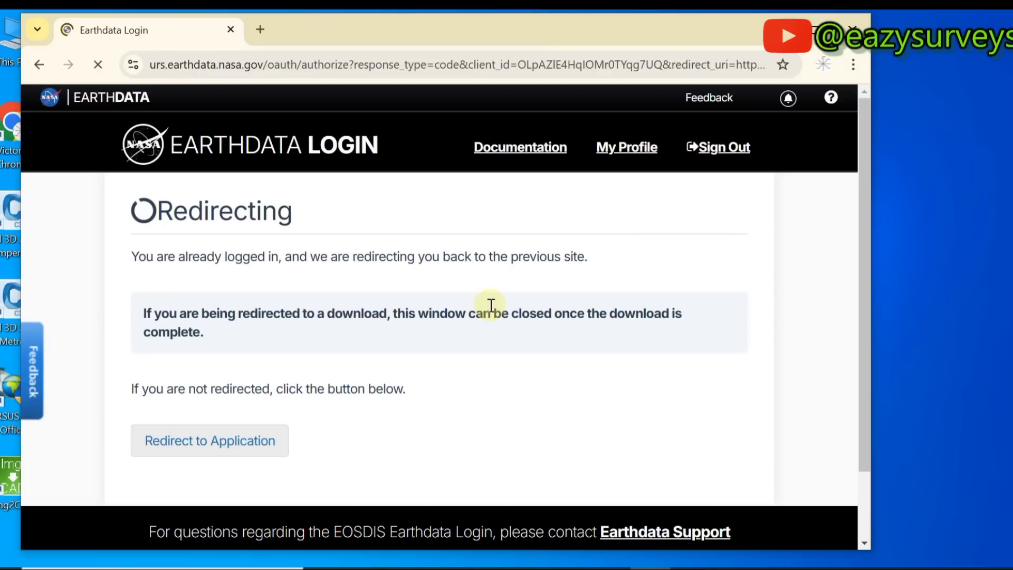
left_click(246, 445)
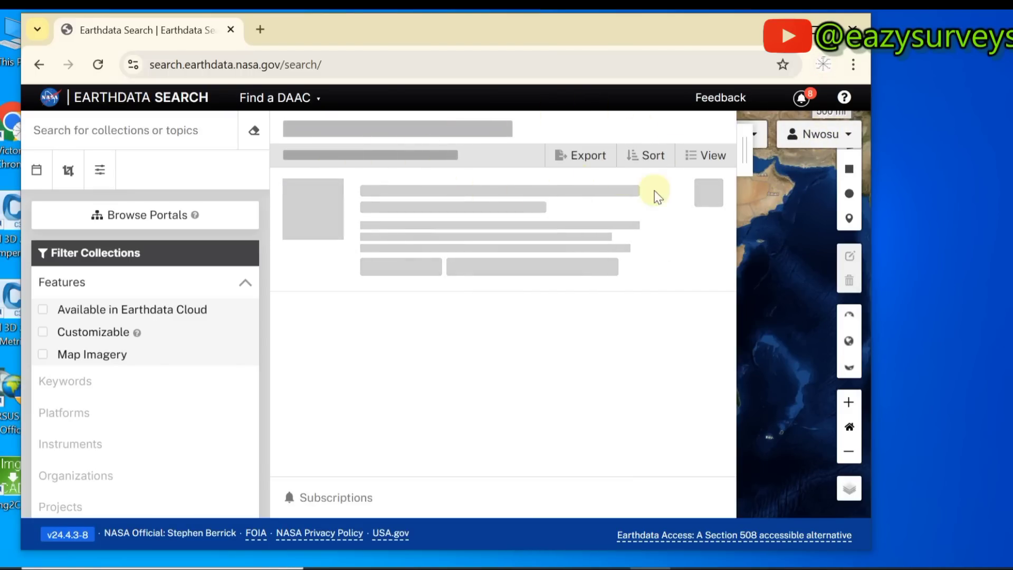
Place a spatial search point just south of Oguta in Imo, Nigeria, at about latitude 5.531, longitude 6.816.
left_click_drag(747, 213, 811, 250)
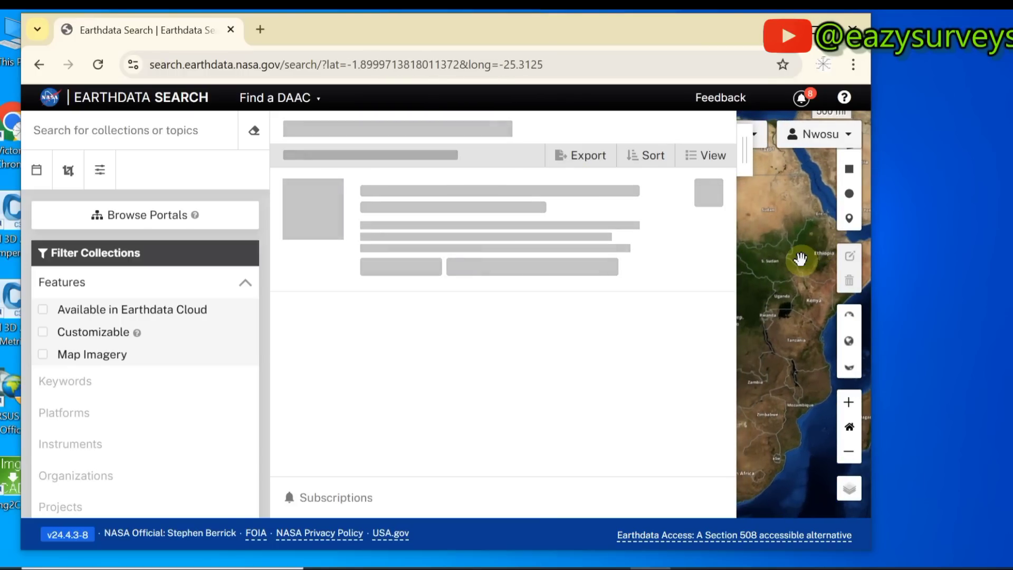
scroll(800, 259, "down", 3)
left_click_drag(775, 258, 810, 269)
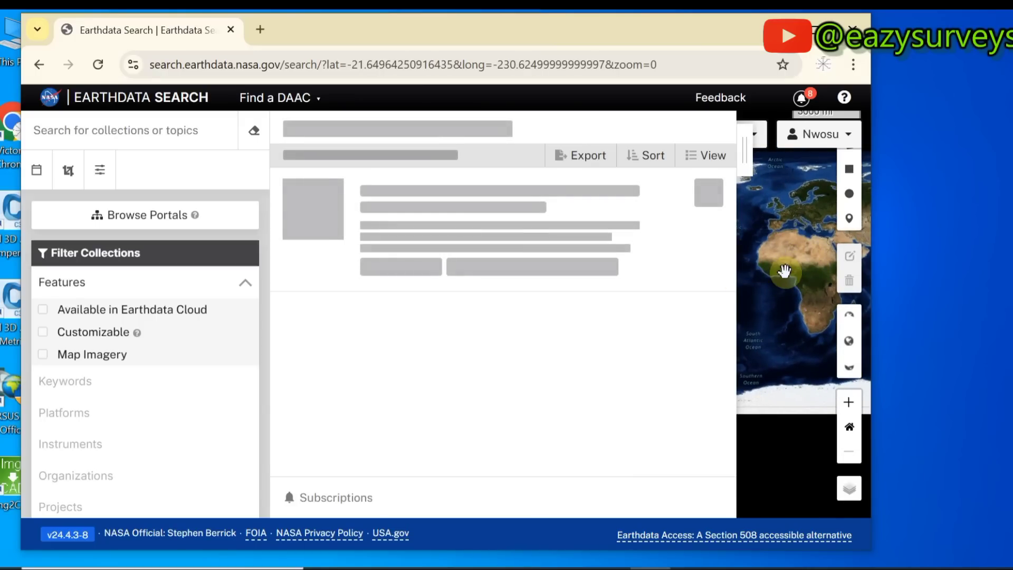
scroll(787, 271, "up", 3)
scroll(787, 270, "up", 1)
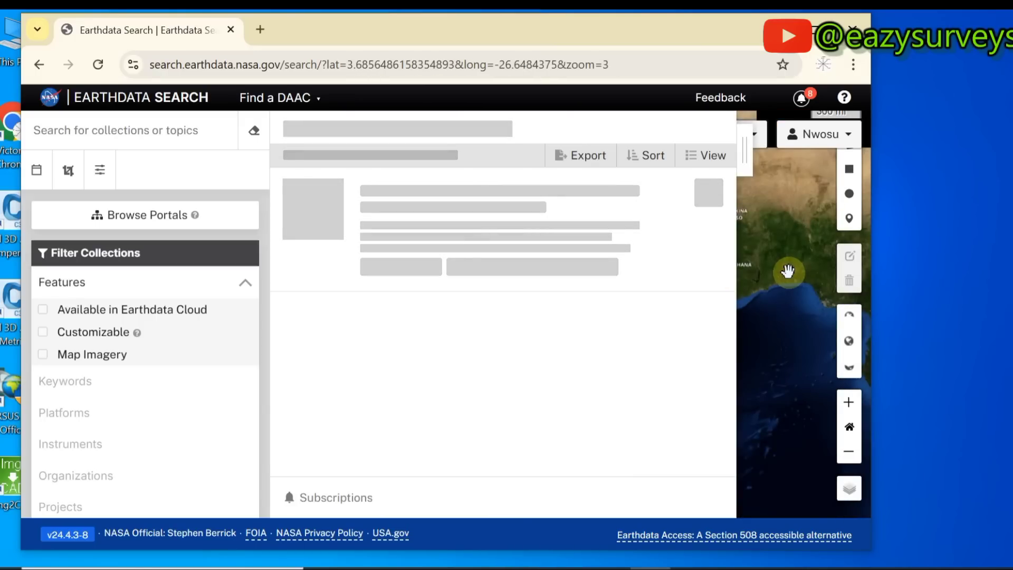
left_click_drag(779, 274, 782, 292)
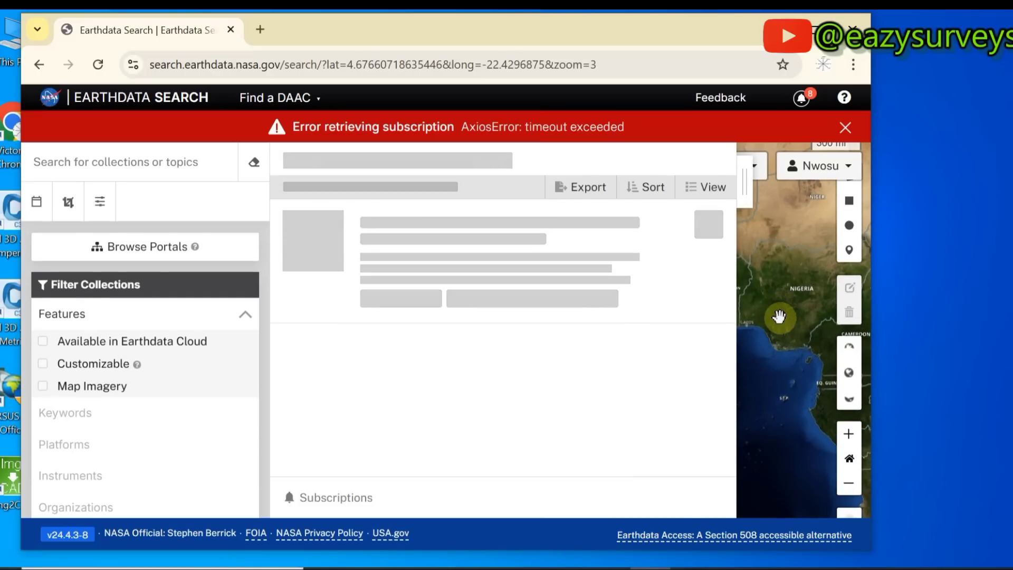
scroll(779, 317, "up", 1)
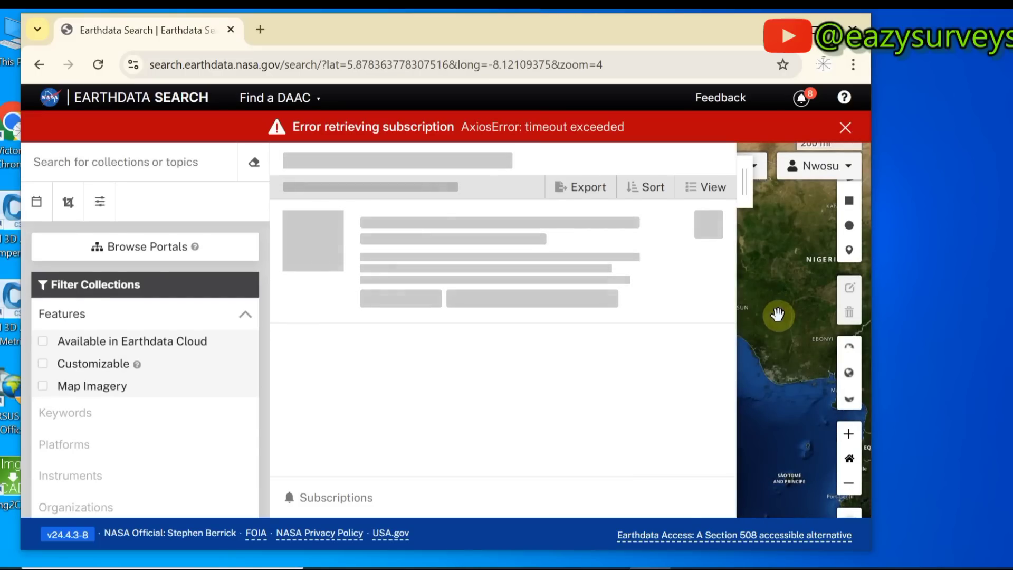
scroll(791, 351, "up", 3)
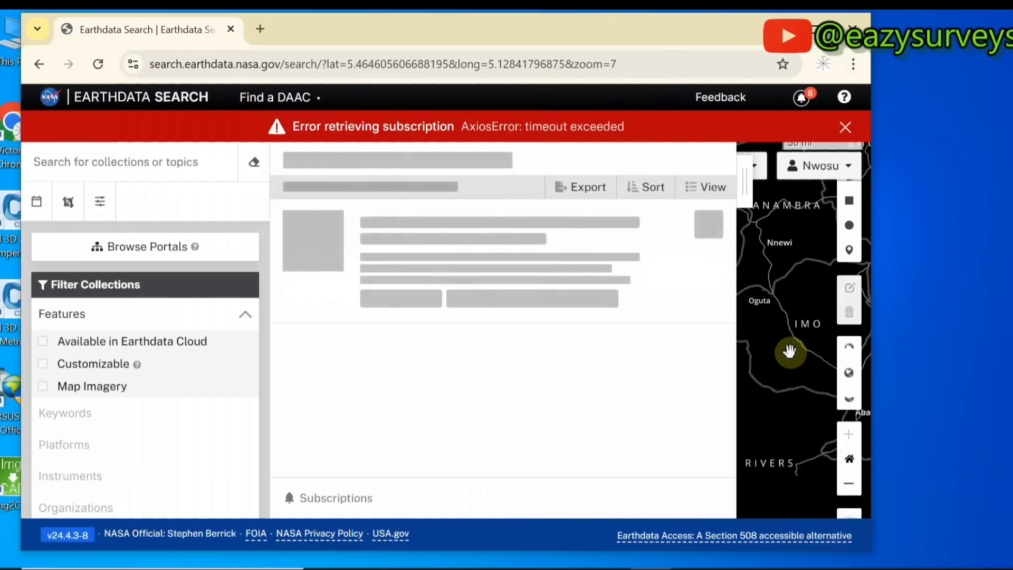
mouse_move(790, 351)
left_mouse_down()
mouse_move(798, 354)
mouse_move(784, 350)
left_mouse_up()
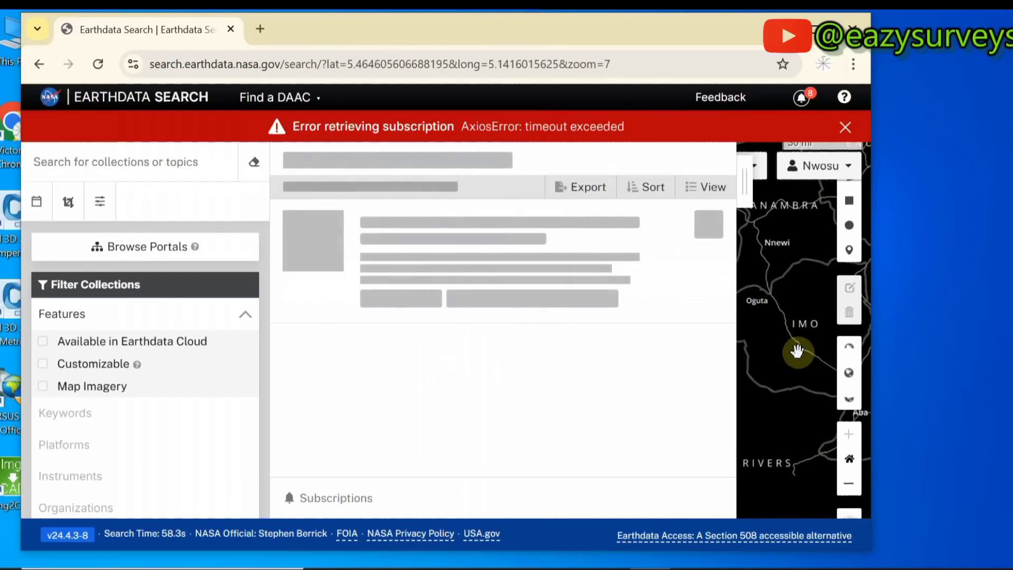
left_click_drag(791, 349, 796, 344)
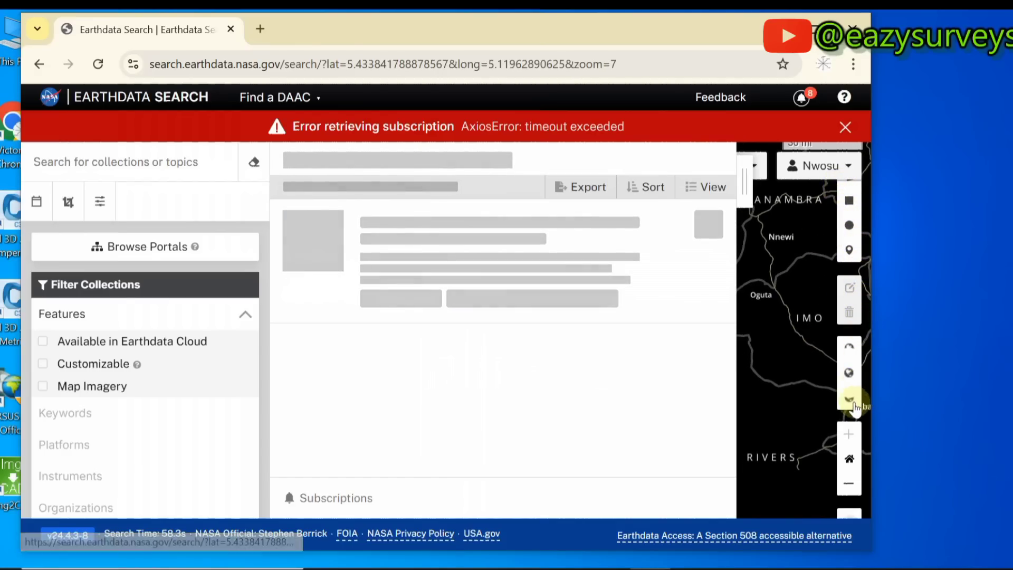
left_click(849, 251)
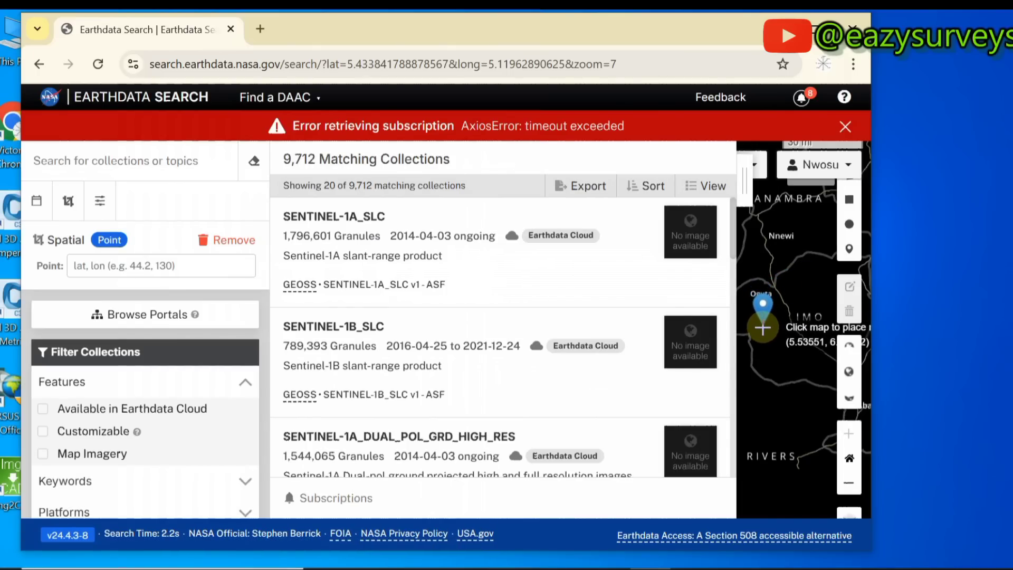
left_click(763, 329)
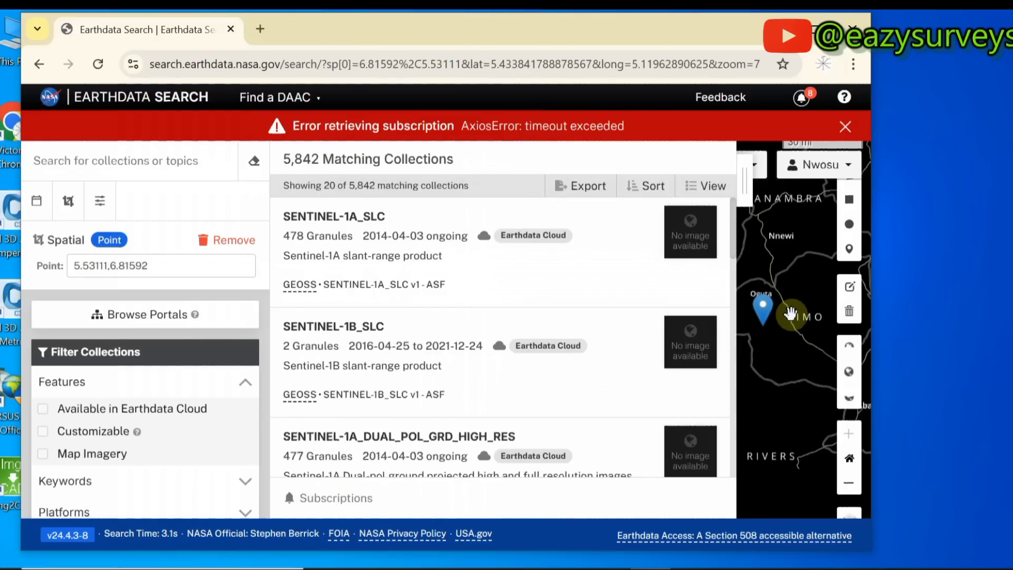
scroll(793, 318, "down", 1)
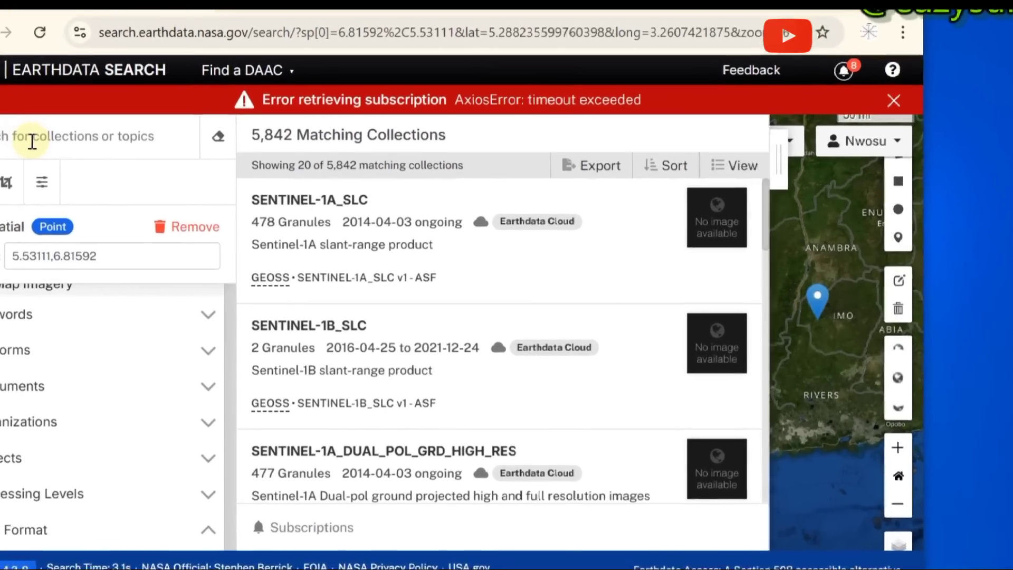
Search the collections for "aster dem" and open the ASTER Global Digital Elevation Model V003 collection.
left_click(33, 141)
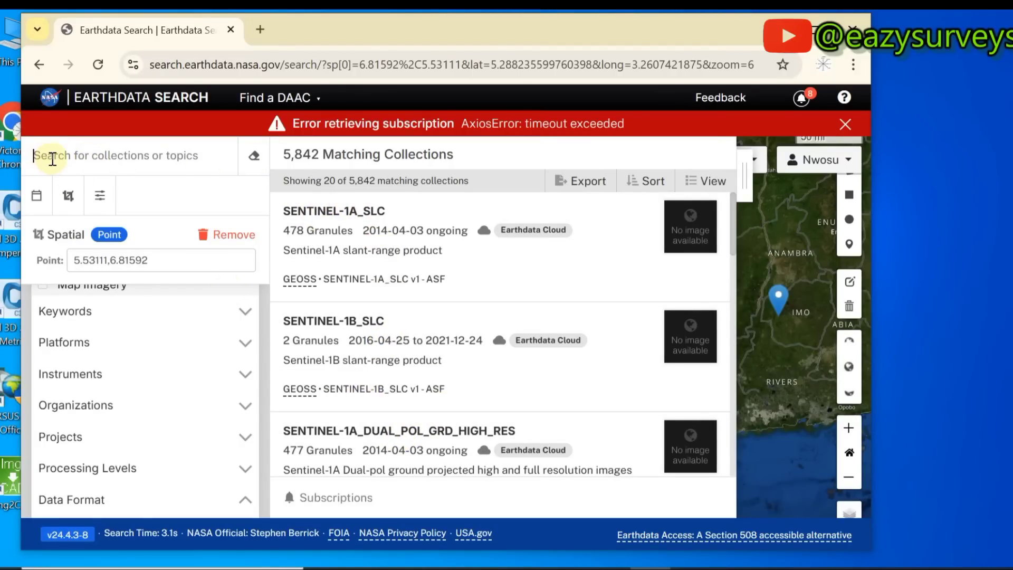
type("aster")
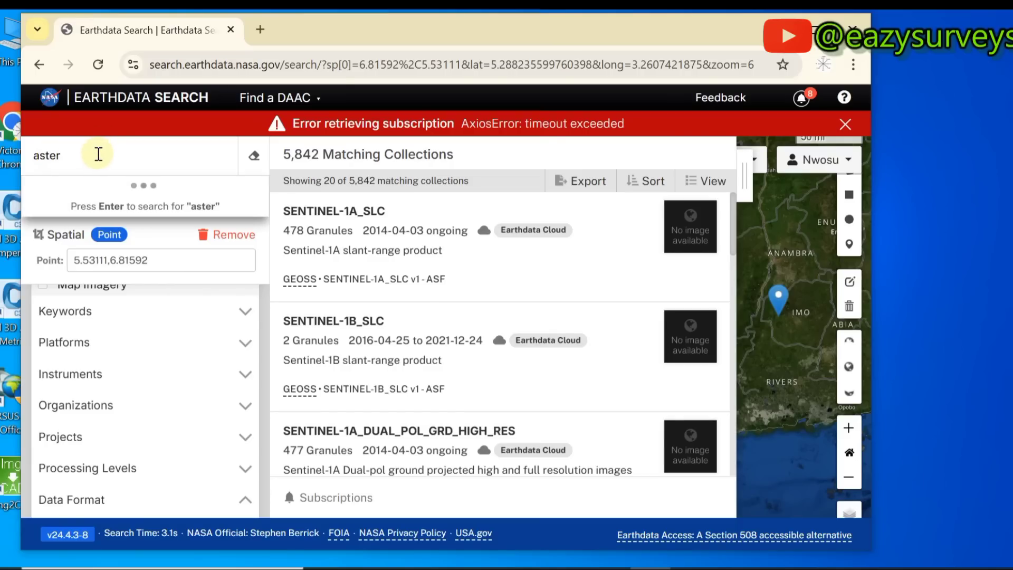
type(" dem")
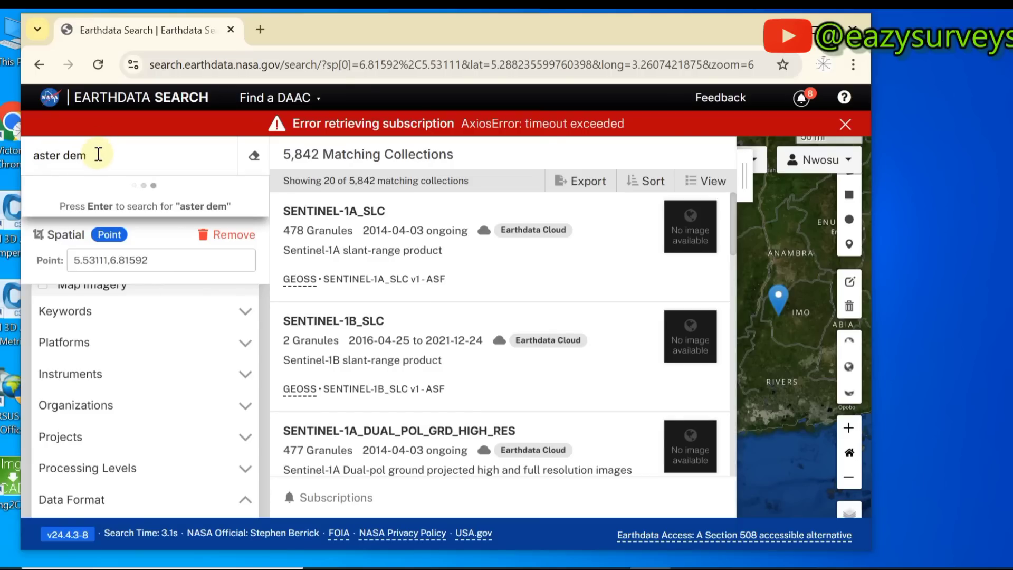
key("Return")
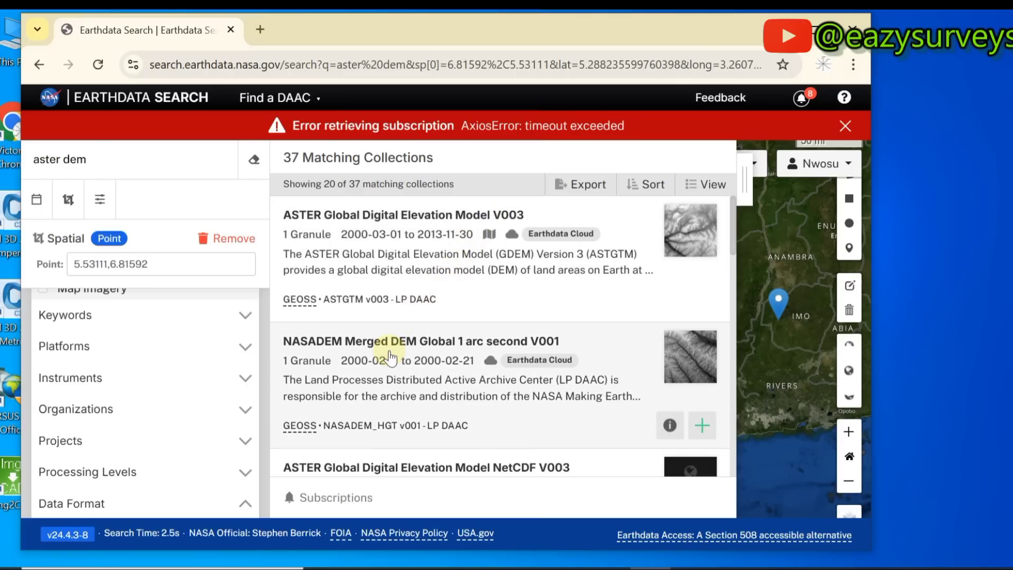
scroll(391, 359, "down", 3)
scroll(390, 359, "up", 3)
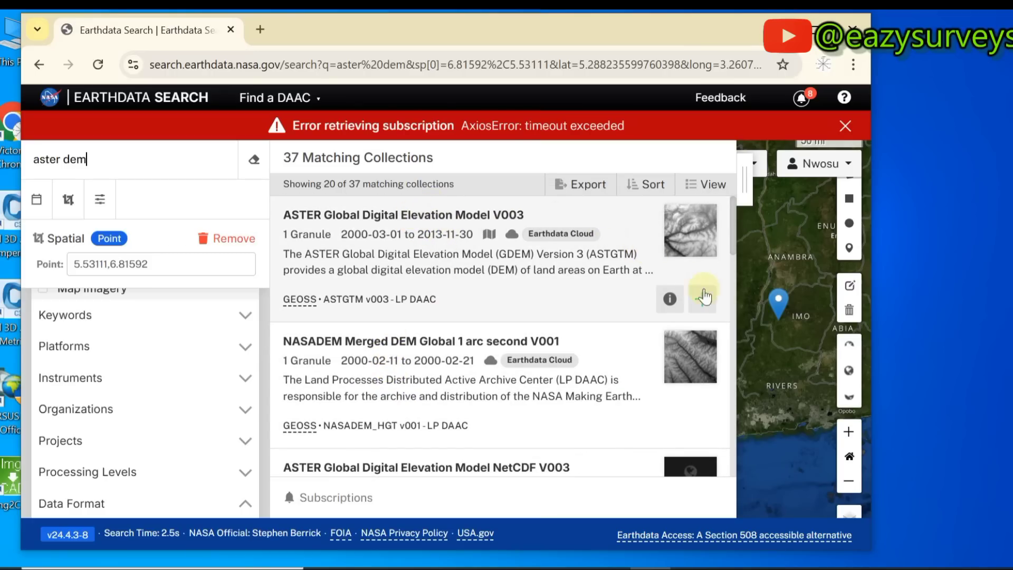
left_click(453, 215)
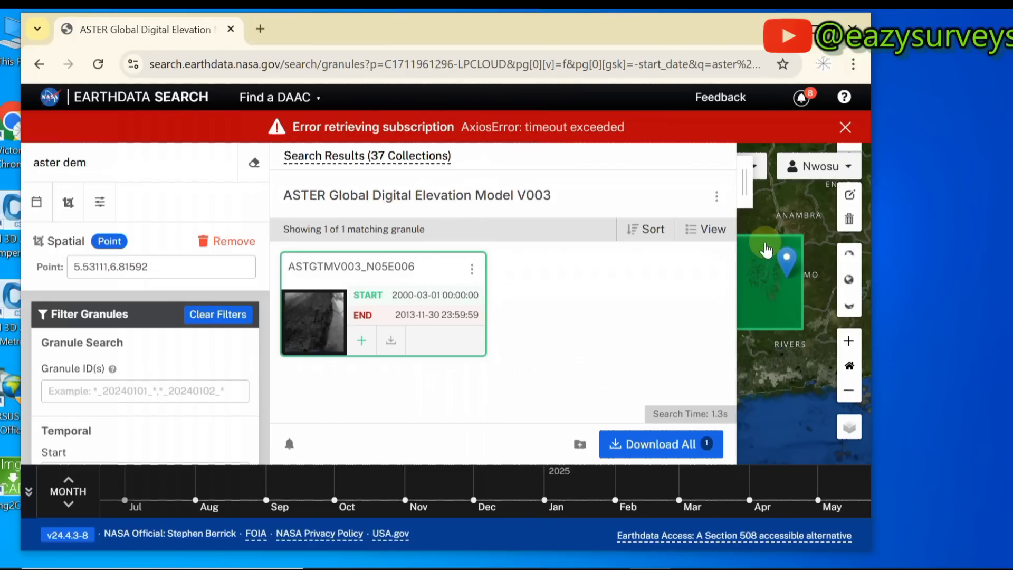
Clear the spatial point near Oguta and place a new one in Imo at about latitude 5.505, longitude 7.216.
left_click_drag(778, 295, 793, 295)
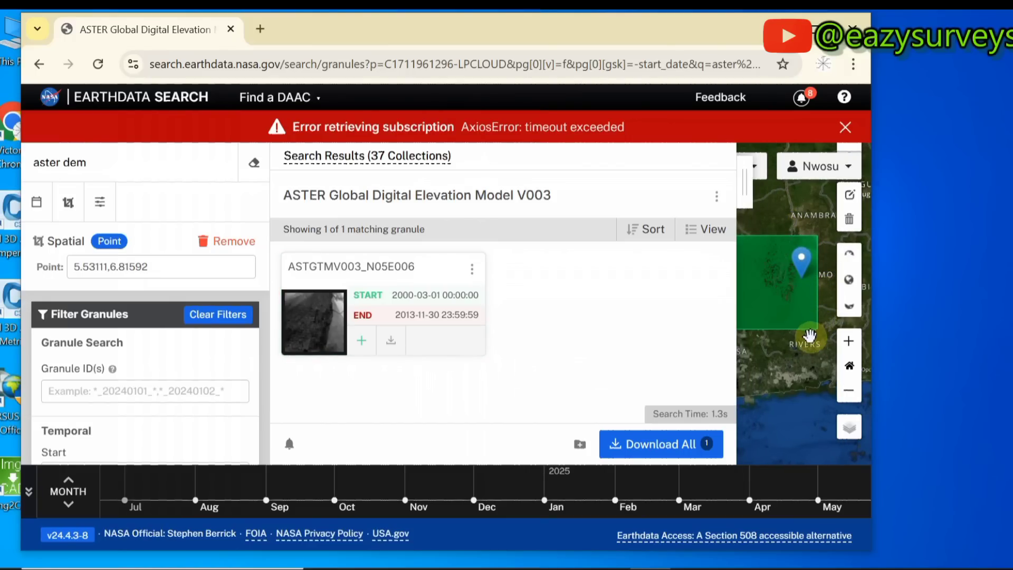
left_click_drag(781, 315, 760, 321)
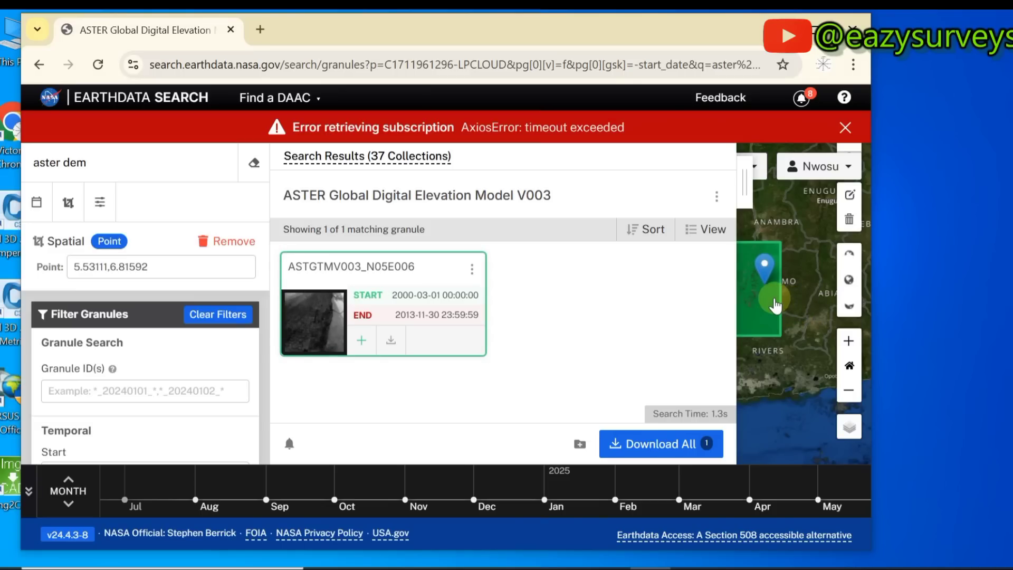
mouse_move(766, 283)
left_mouse_down()
mouse_move(775, 283)
mouse_move(758, 288)
left_mouse_up()
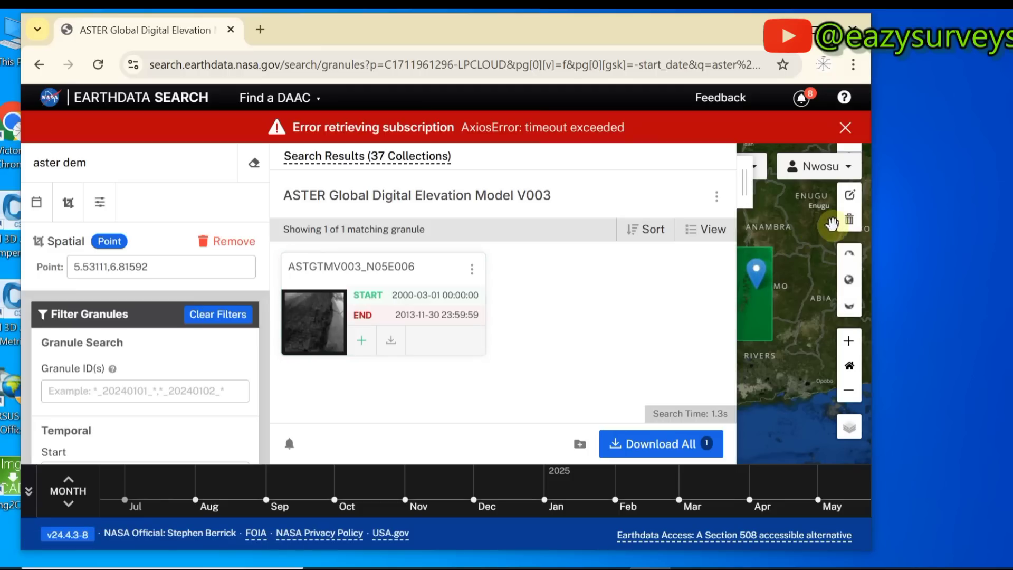
left_click(850, 222)
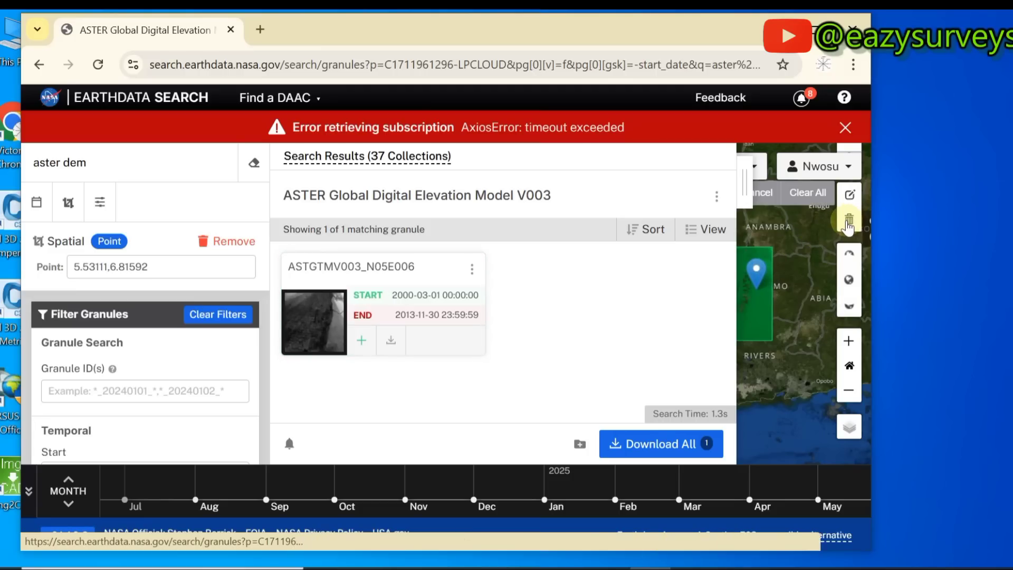
left_click(806, 191)
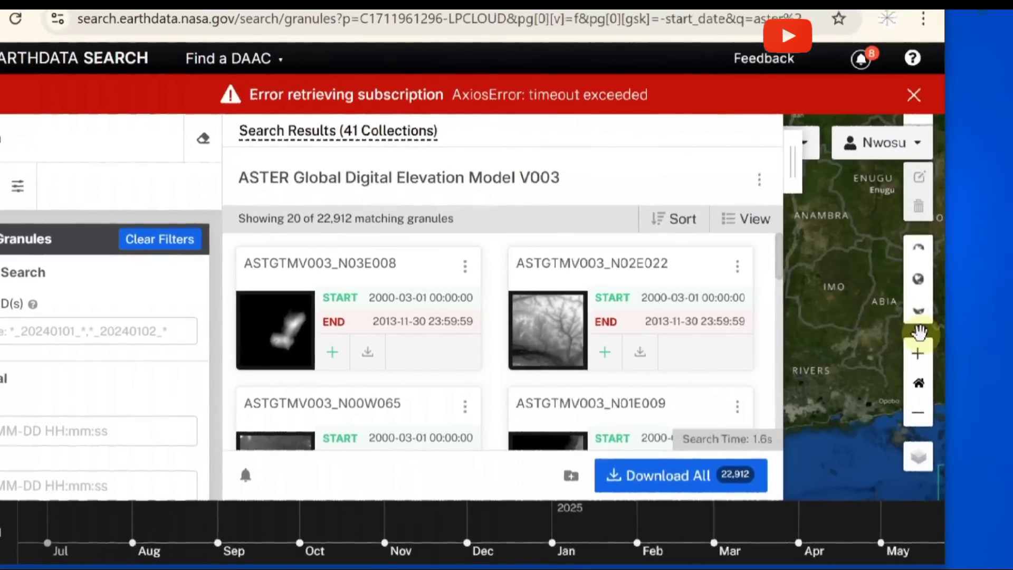
scroll(849, 326, "down", 1)
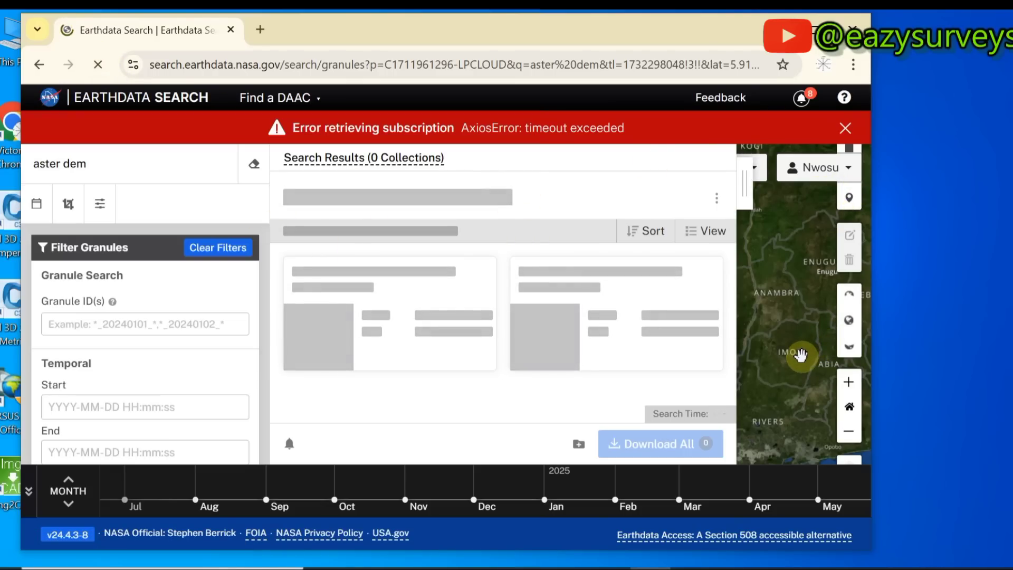
left_click(847, 198)
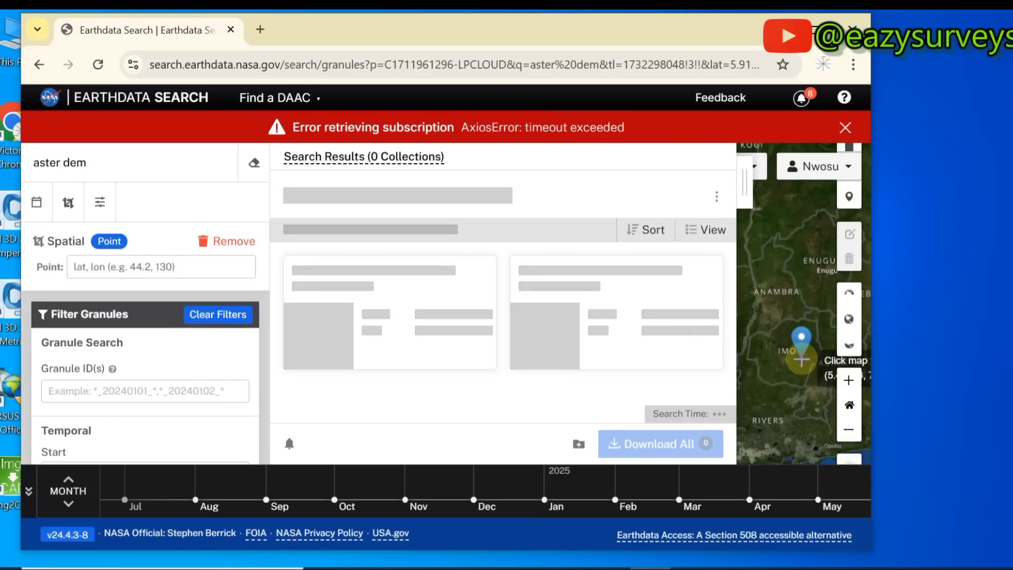
left_click(801, 359)
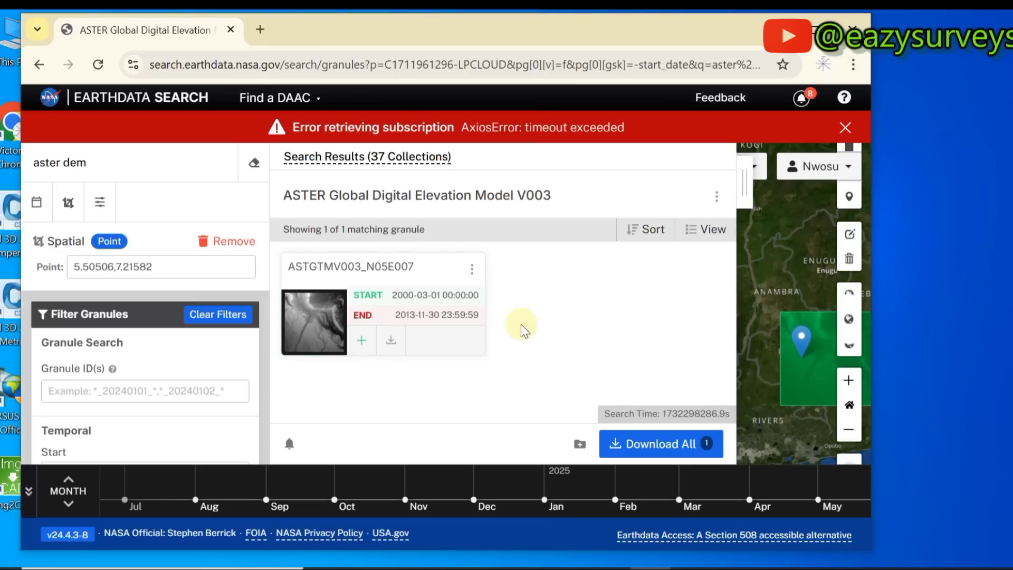
Download ASTGTMV003_N05E007_dem.tif from the matching granule and pause its transfer in the download history.
left_click(391, 342)
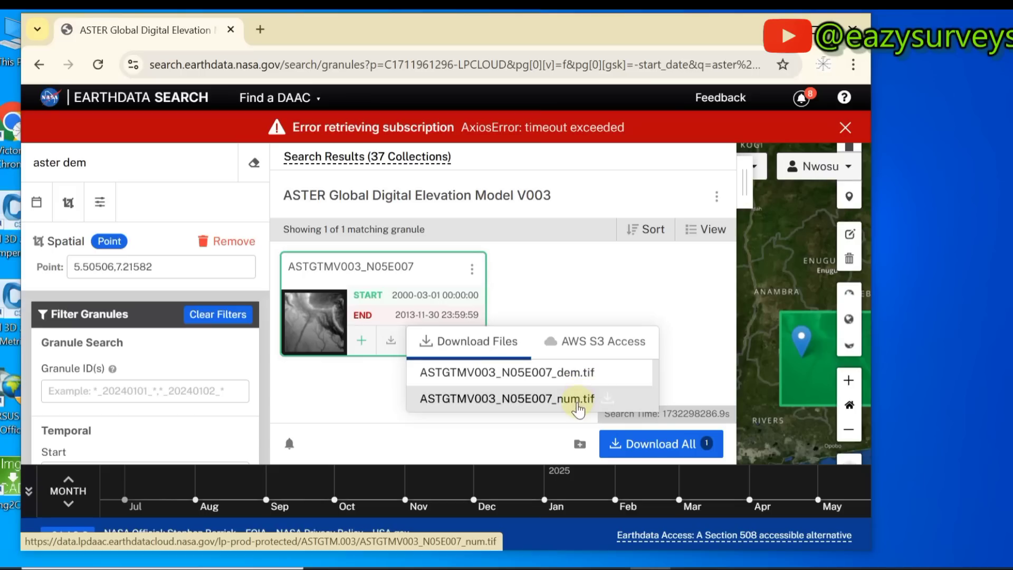
left_click(579, 375)
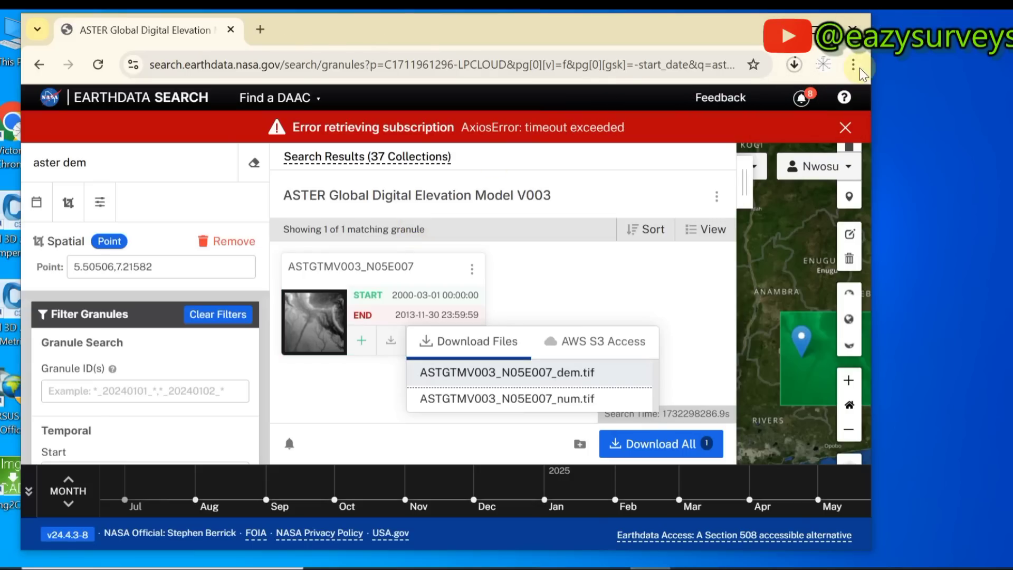
left_click(854, 67)
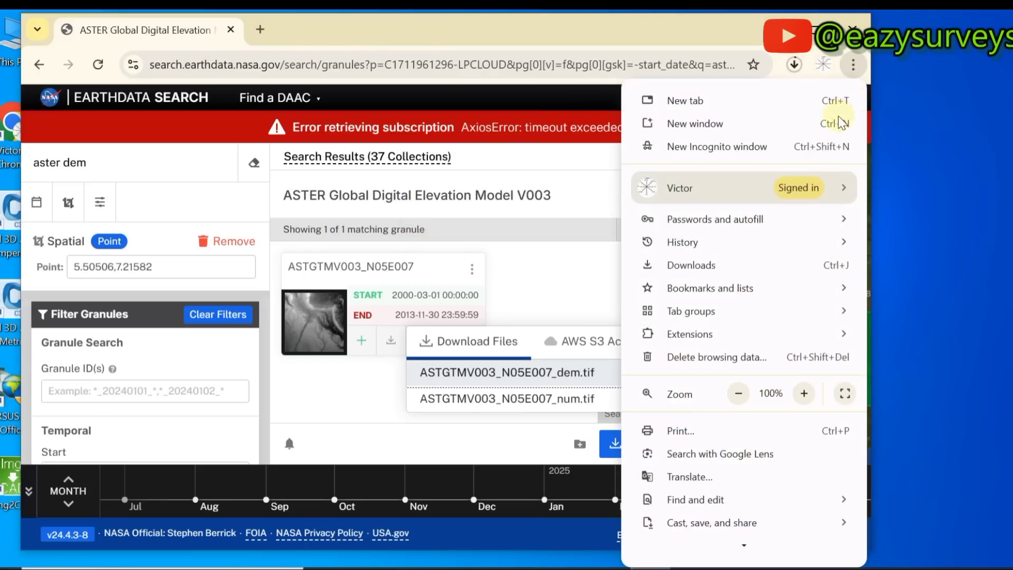
left_click(721, 263)
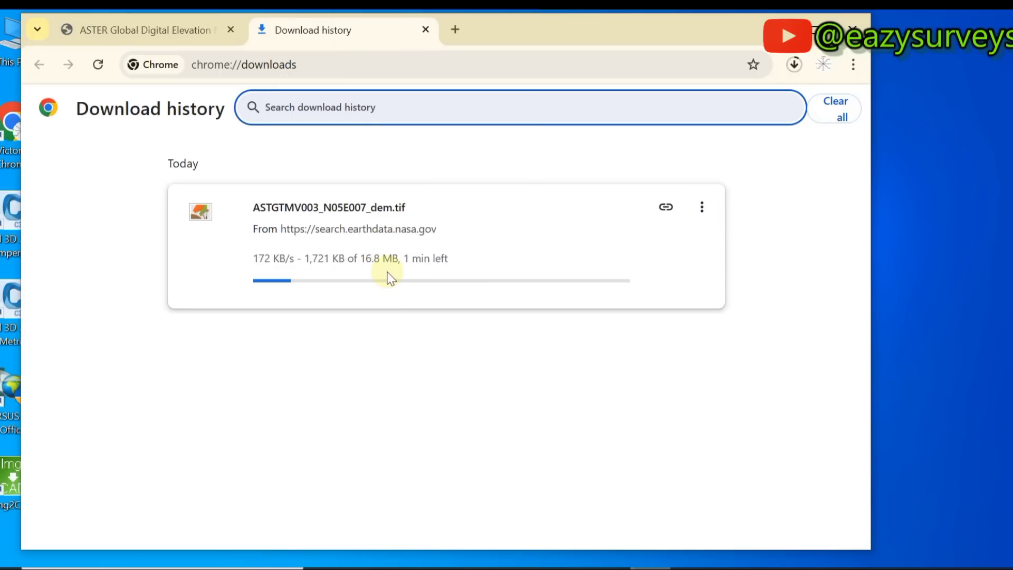
left_click(701, 211)
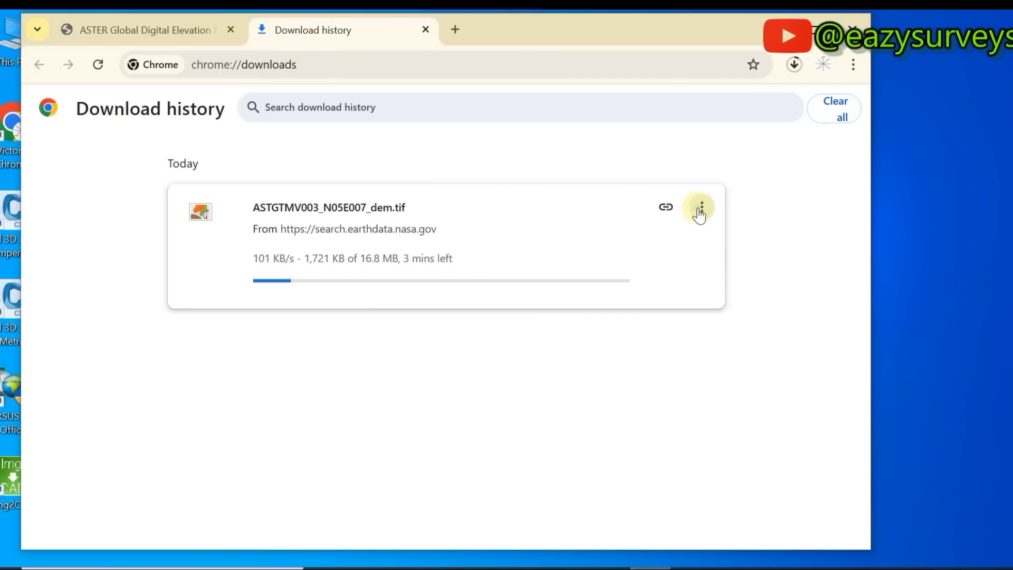
left_click(649, 214)
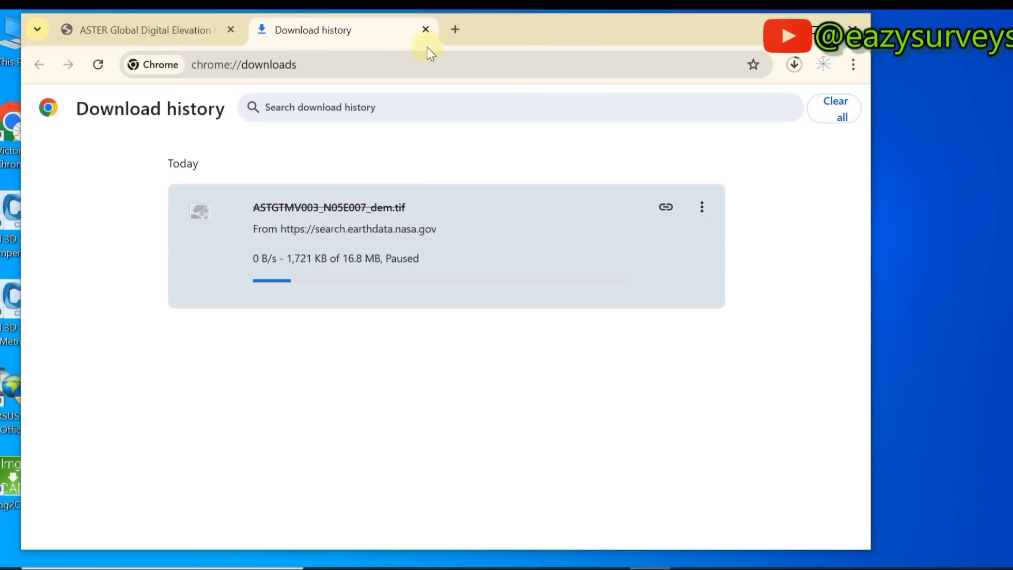
Back in Earthdata Search, remove the current spatial point and place a new one farther west at about latitude 5.452, longitude 6.812.
left_click(160, 30)
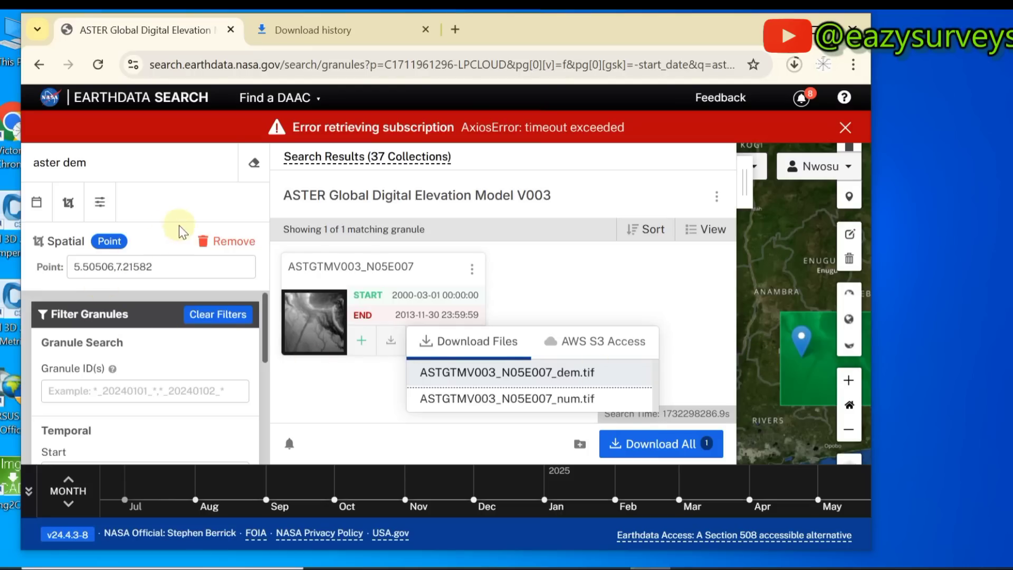
left_click(223, 243)
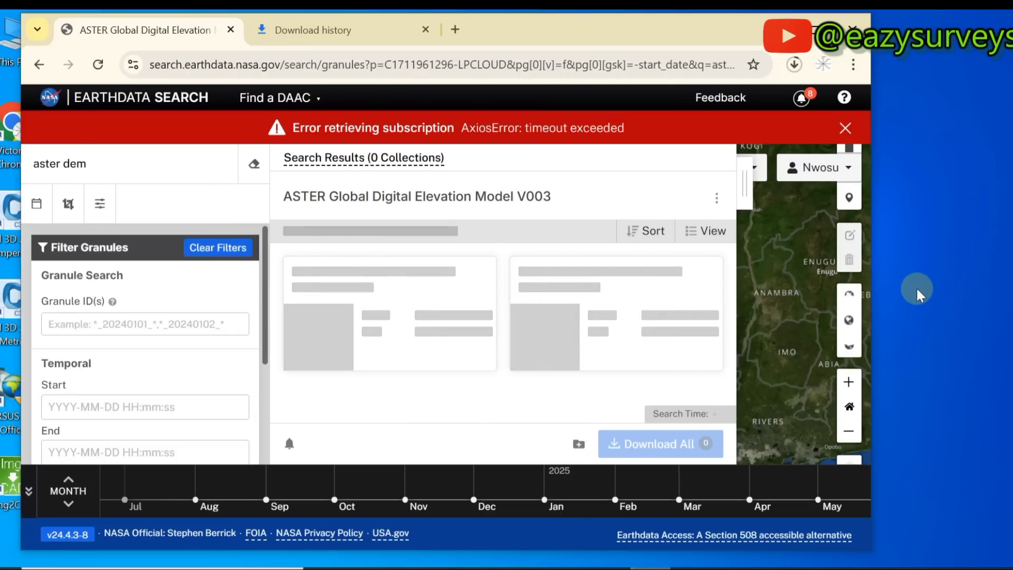
left_click(846, 200)
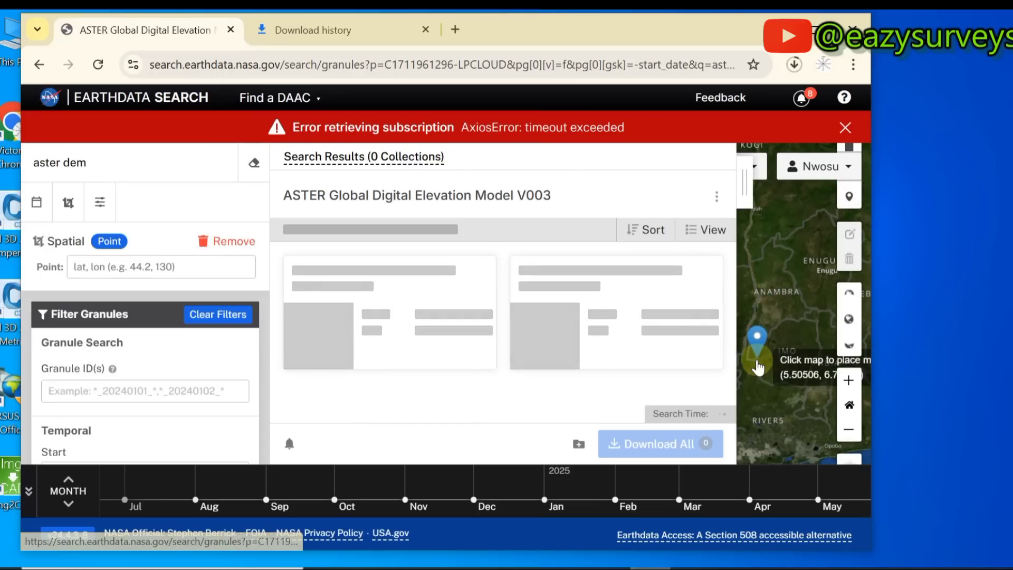
left_click(764, 368)
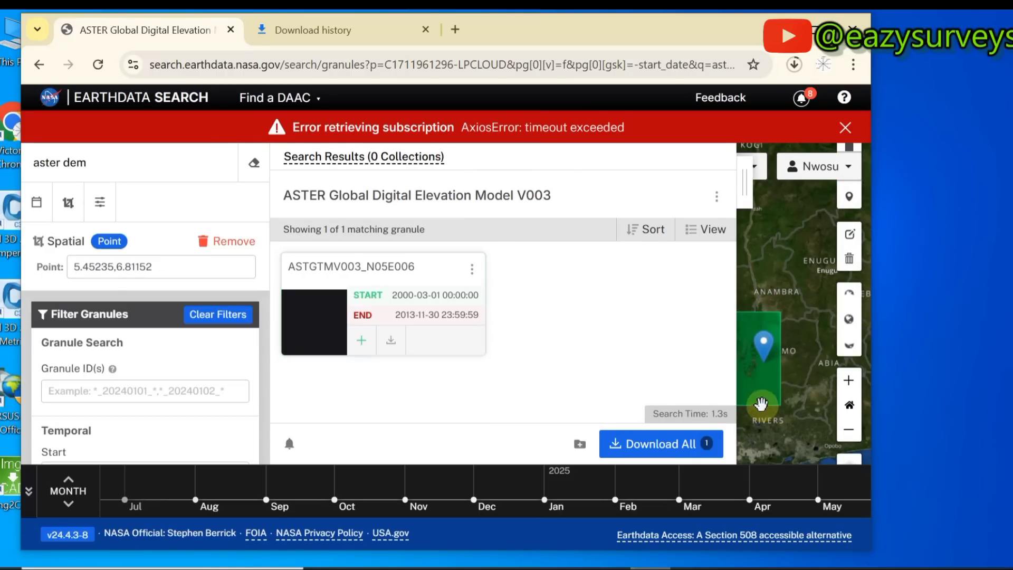
Download ASTGTMV003_N05E006_dem.tif from the matching granule and bring up the download history.
left_click(389, 341)
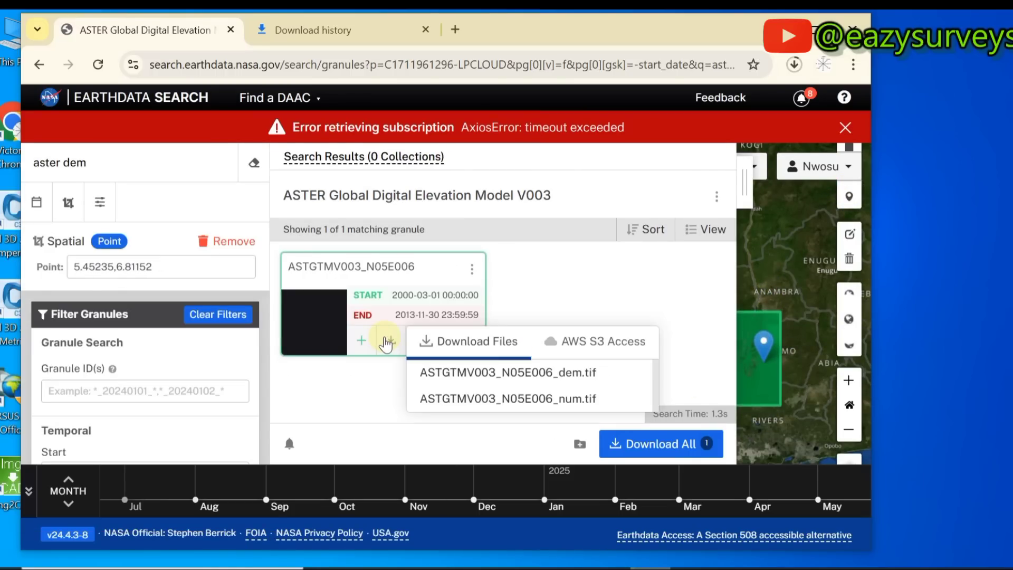
left_click(480, 372)
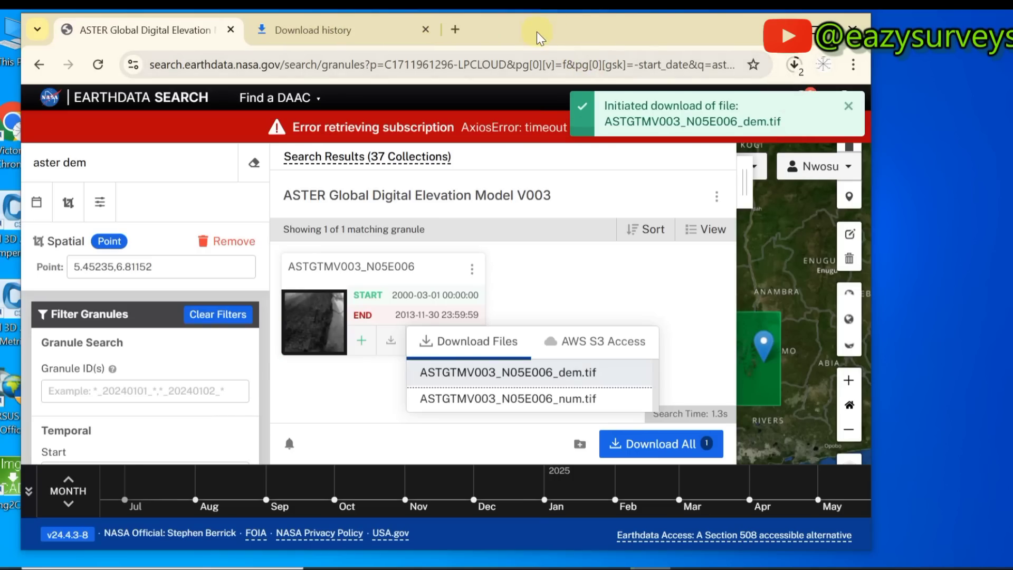
left_click(440, 31)
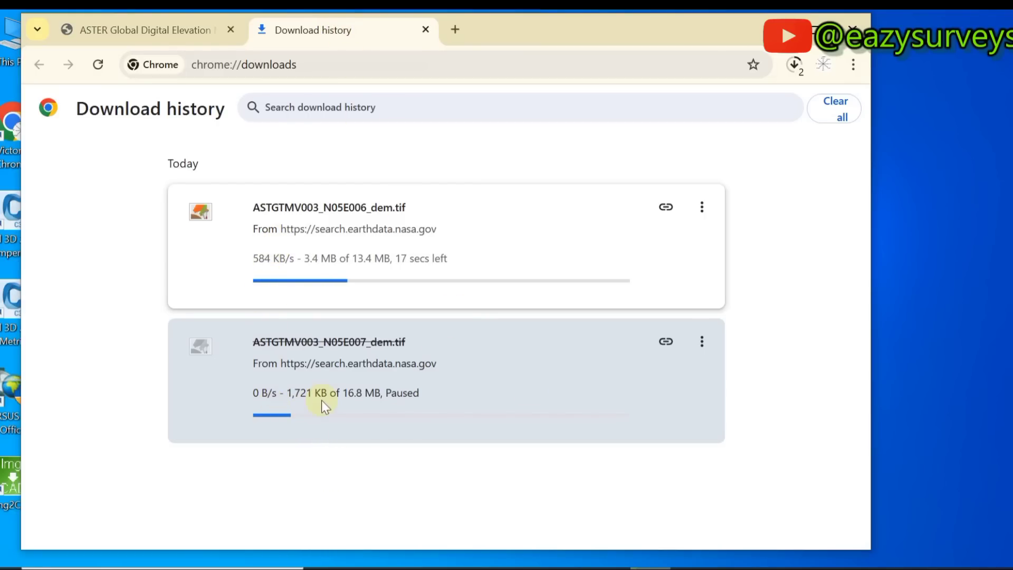
Resume the ASTGTMV003_N05E007_dem.tif download, pause both tile downloads, and return to Earthdata Search.
left_click(701, 342)
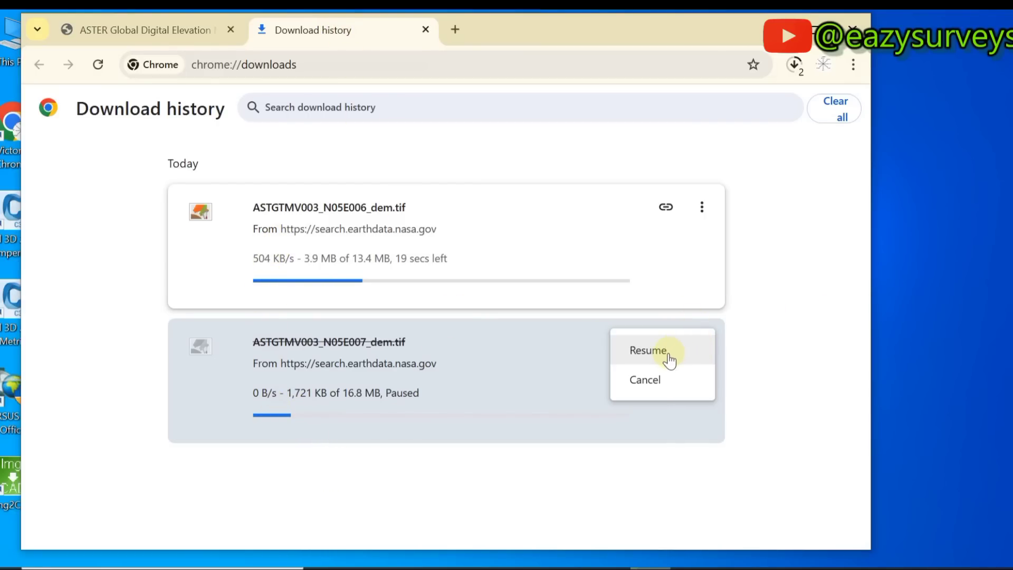
left_click(669, 354)
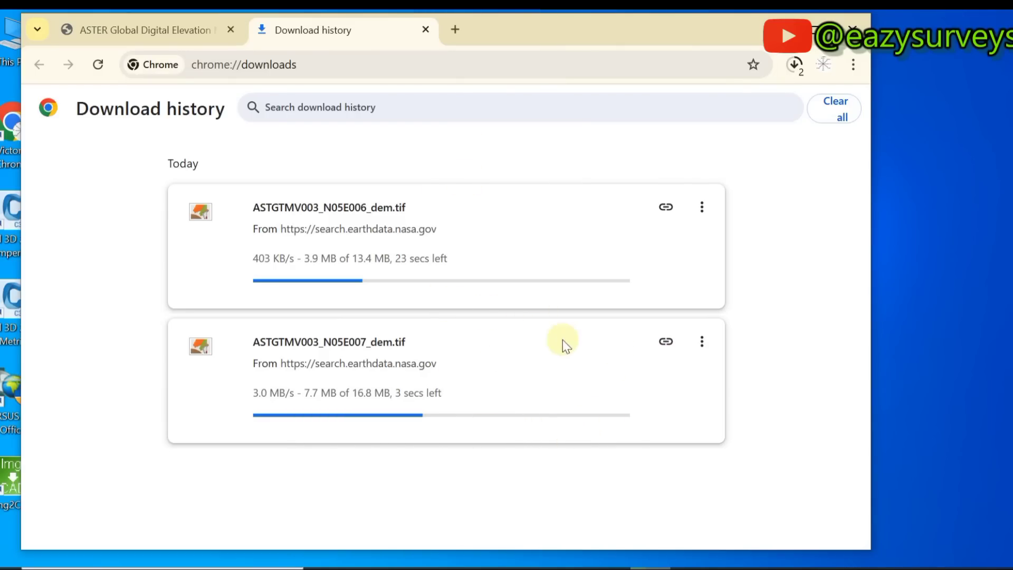
left_click(702, 342)
left_click(645, 352)
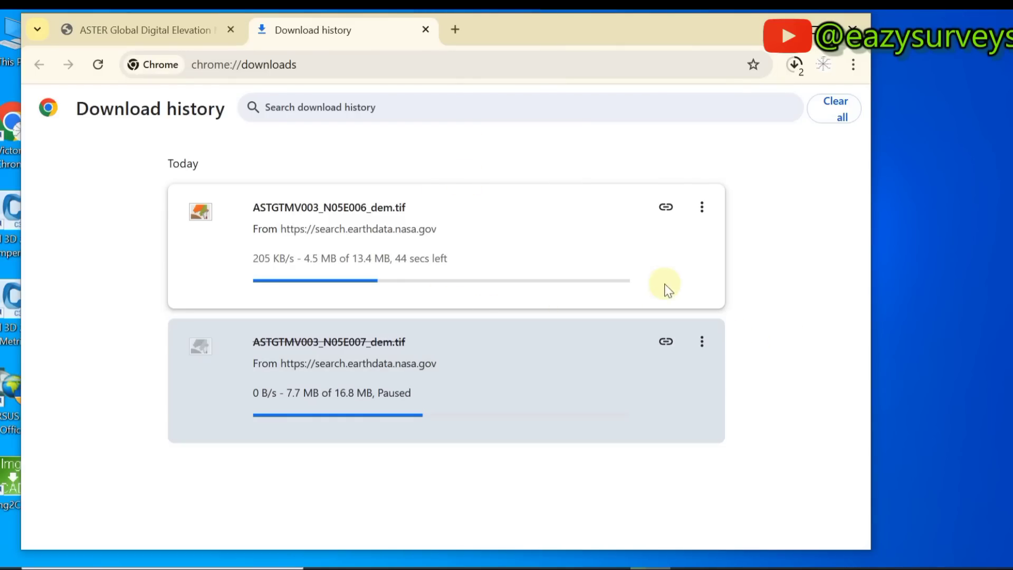
left_click(703, 208)
left_click(645, 216)
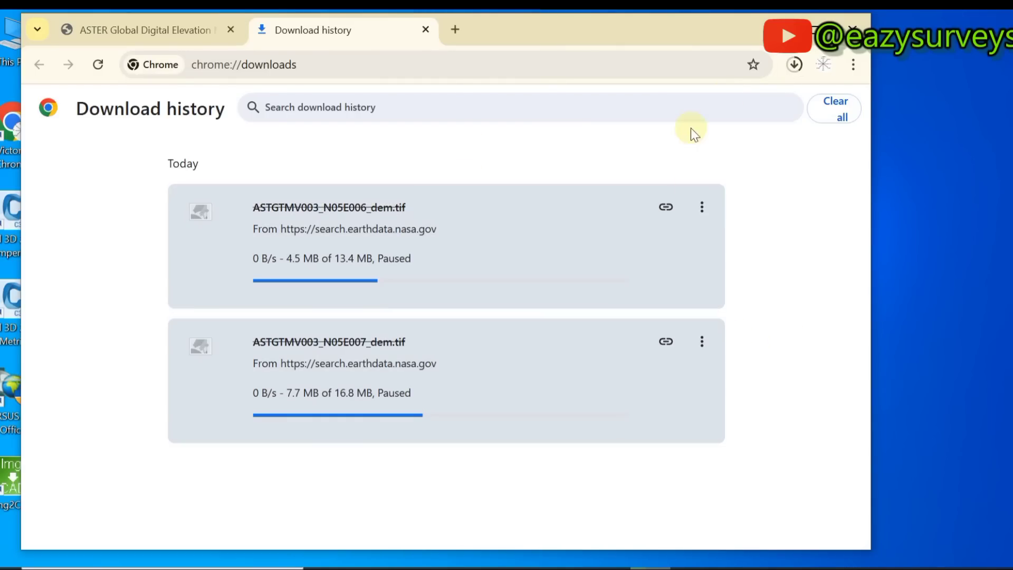
left_click(184, 32)
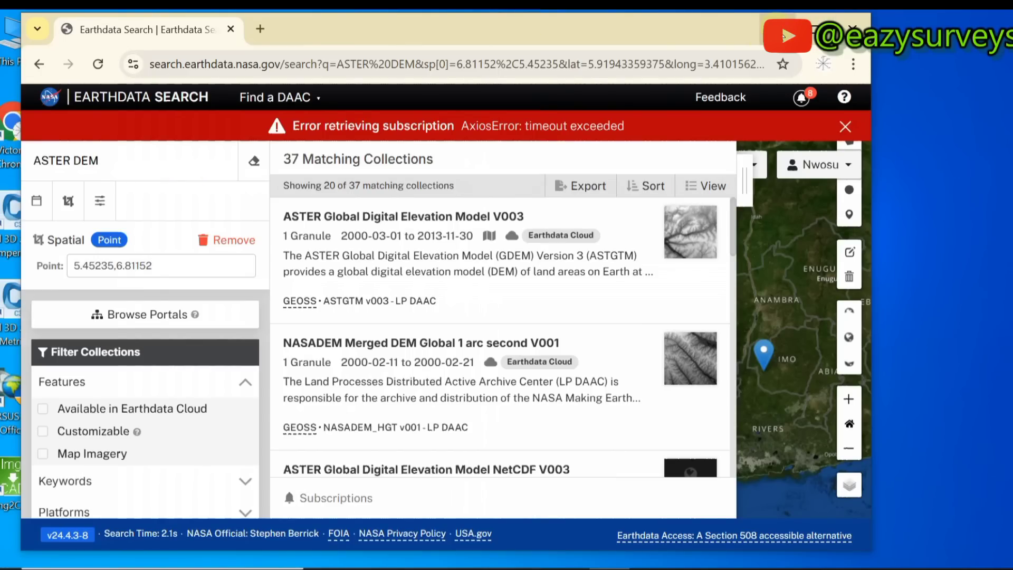
Search the web for "usgs earth explorer" in a new browser tab and open the USGS EarthExplorer site to view its search criteria.
left_click(260, 28)
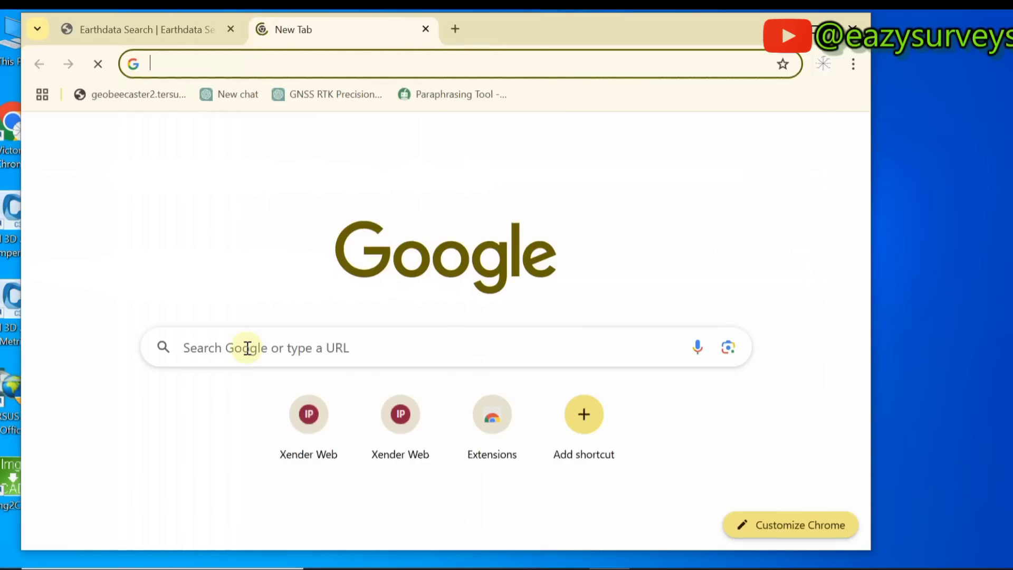
left_click(247, 348)
type("U")
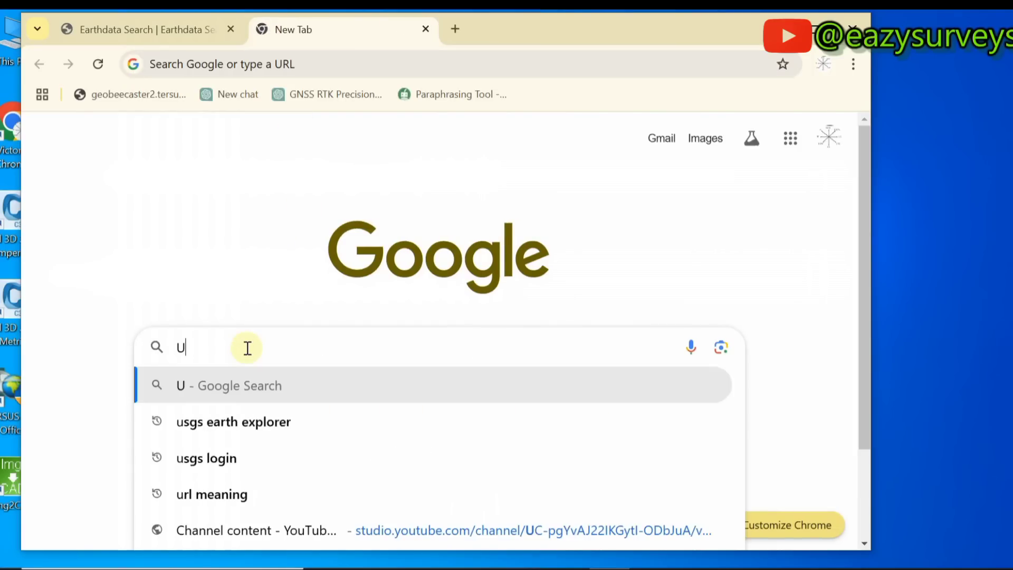
type("SGS")
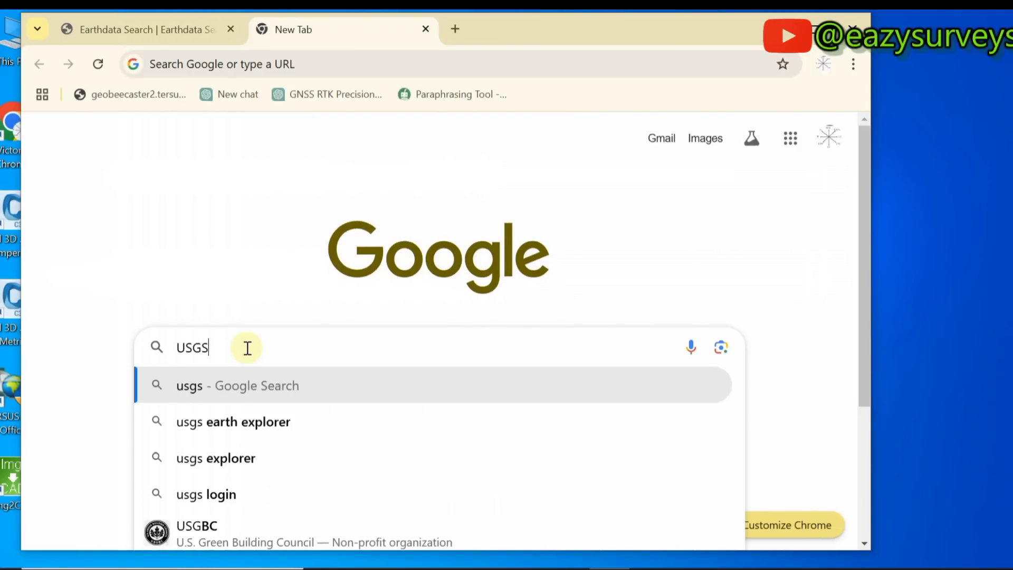
left_click(255, 414)
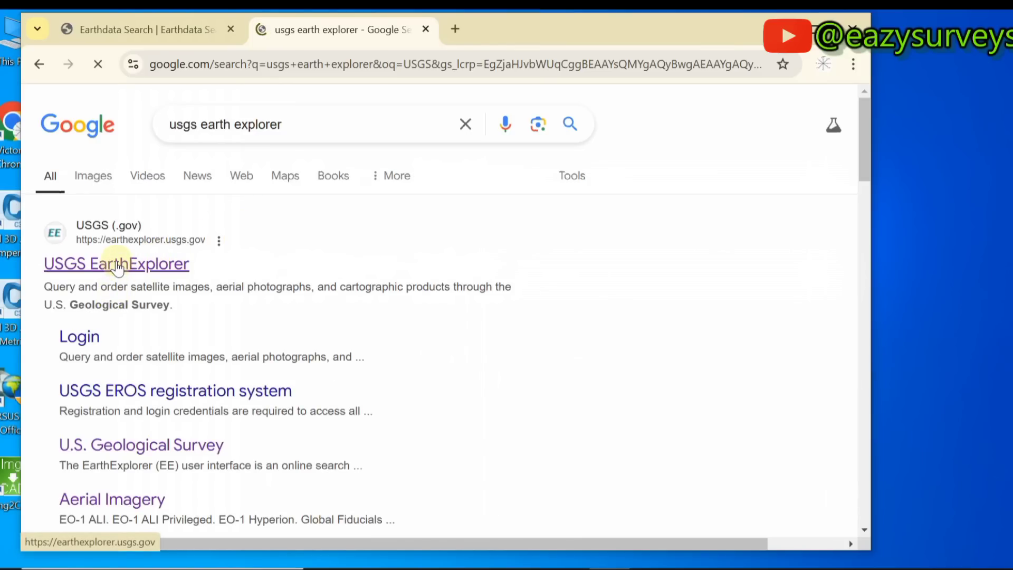
left_click(117, 264)
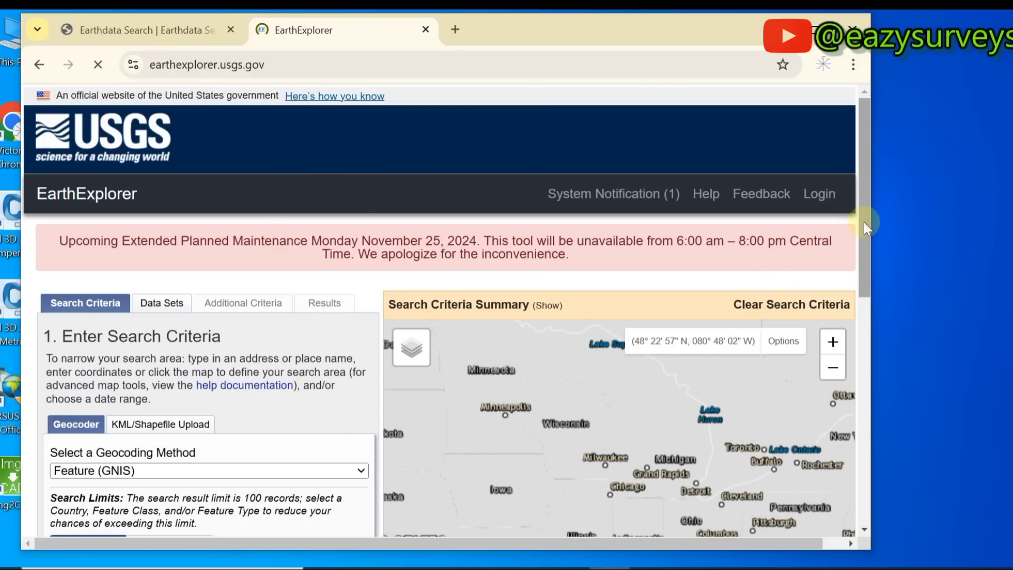
left_click_drag(863, 222, 877, 286)
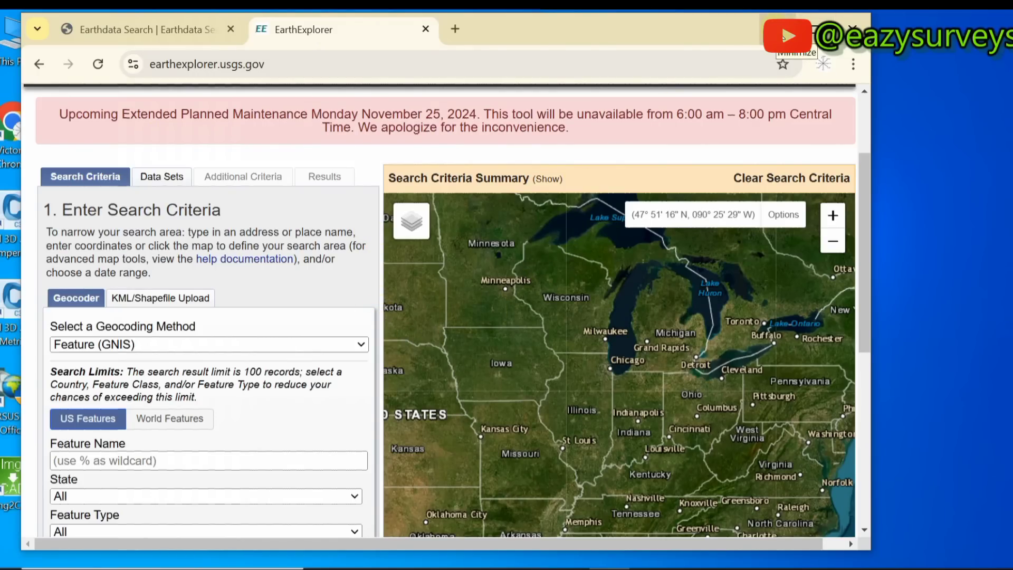
Minimize the browser, examine the ASTER tiles and FUTO AREA file in the desktop's DEM ASSESS folder, and close the folder.
left_click(786, 33)
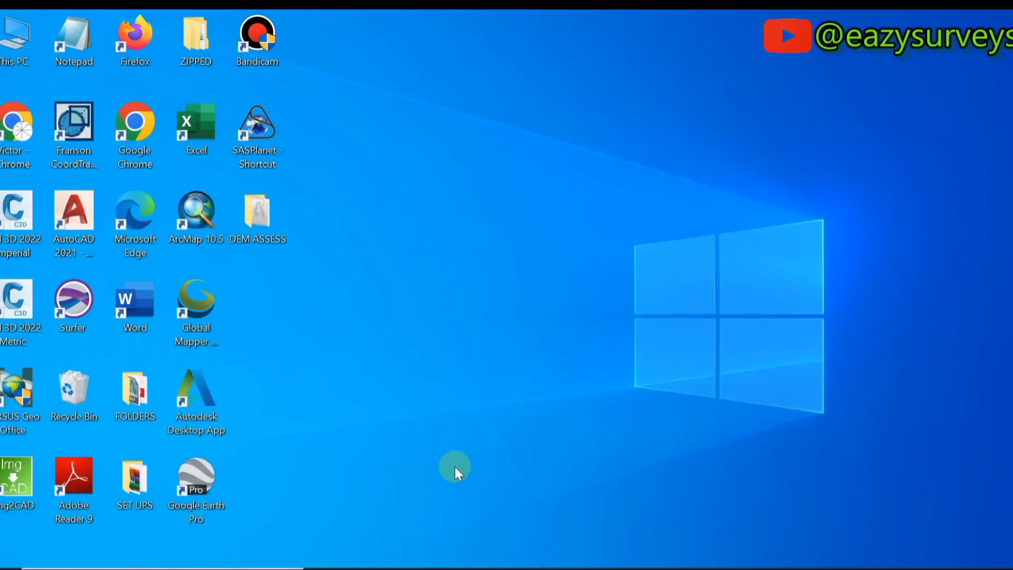
left_click(187, 304)
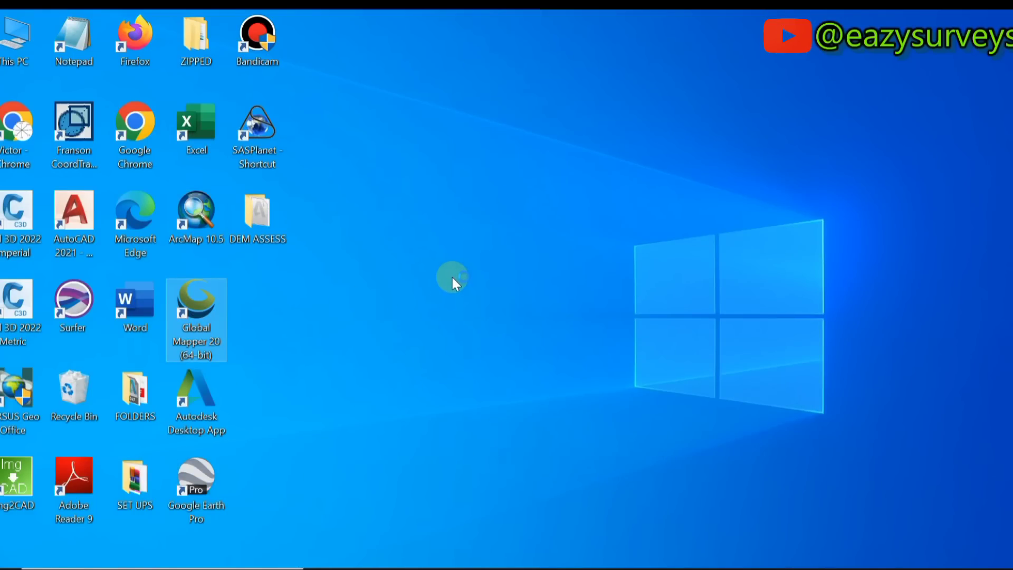
left_click(382, 278)
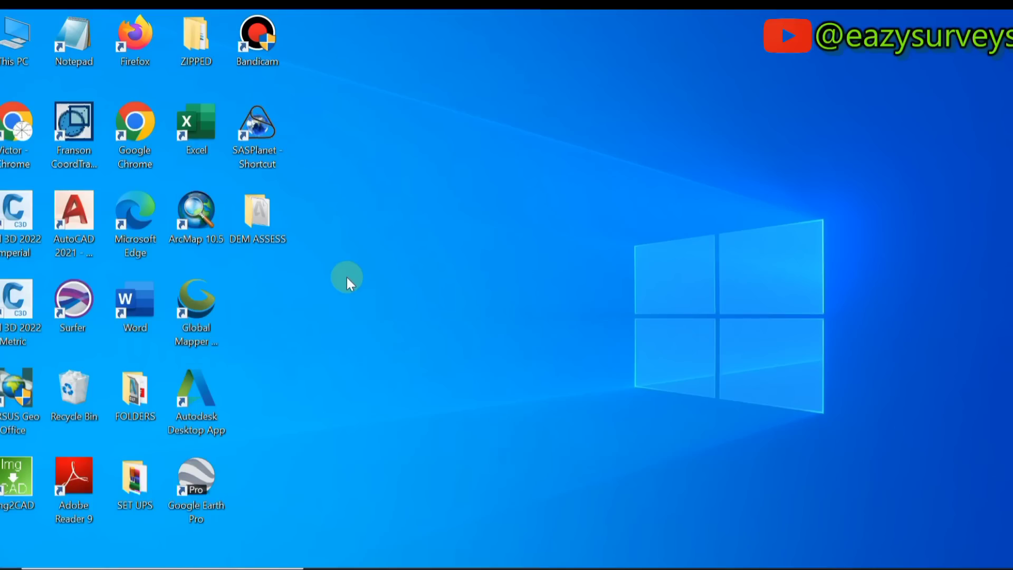
double_click(258, 220)
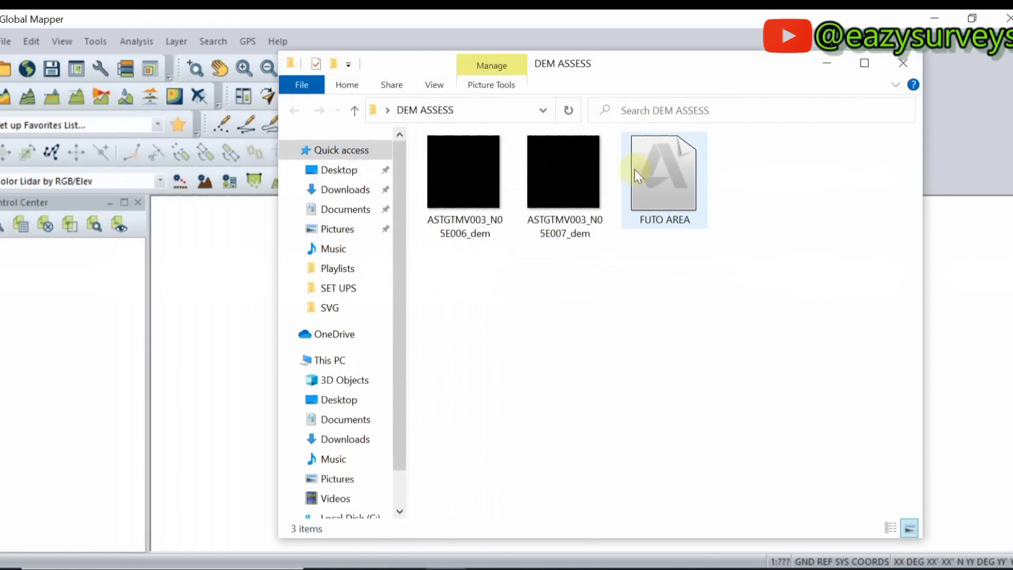
double_click(654, 177)
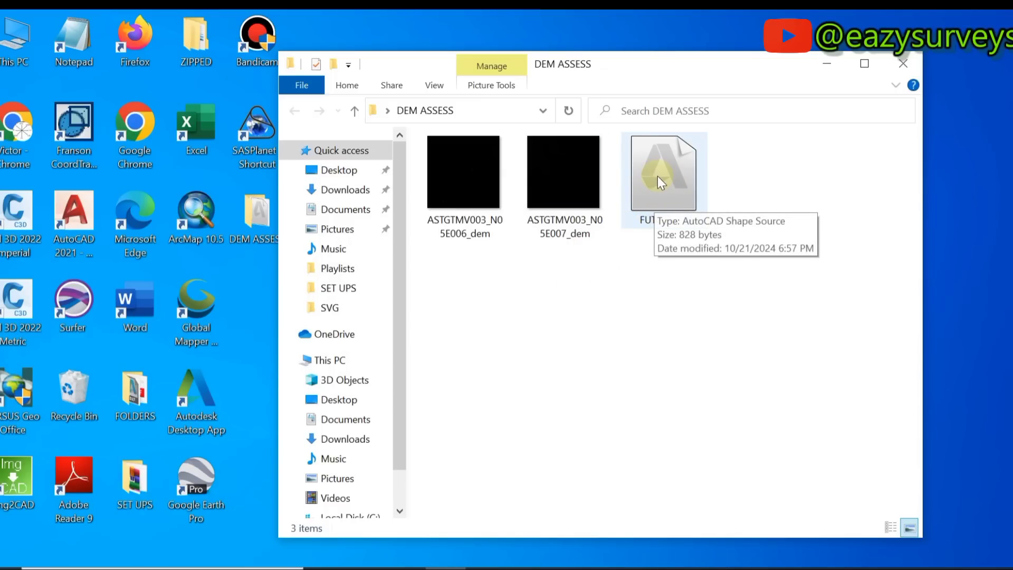
left_click(906, 66)
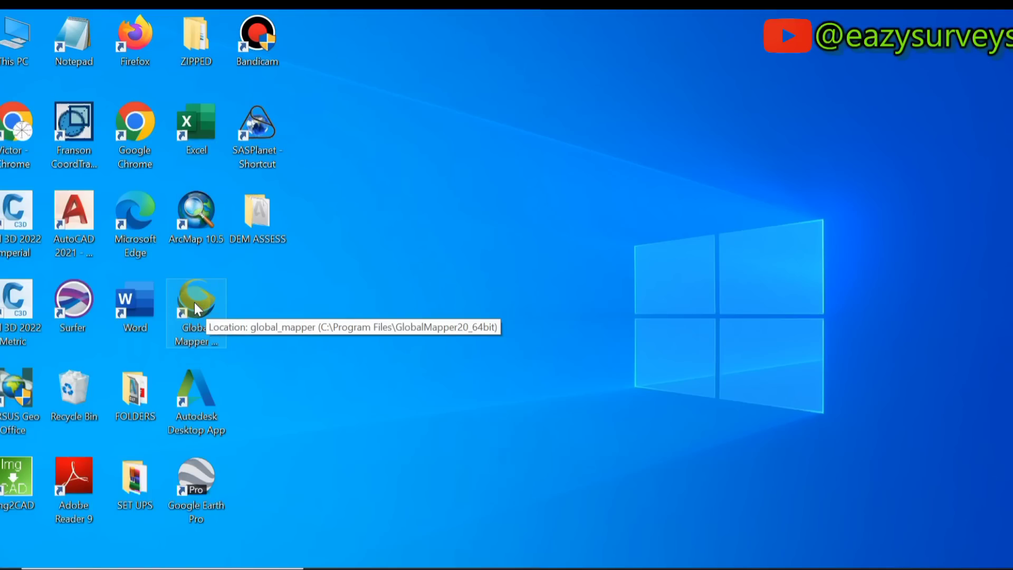
Launch Global Mapper, start opening a data file, and browse to the DEM ASSESS folder on the desktop.
double_click(194, 303)
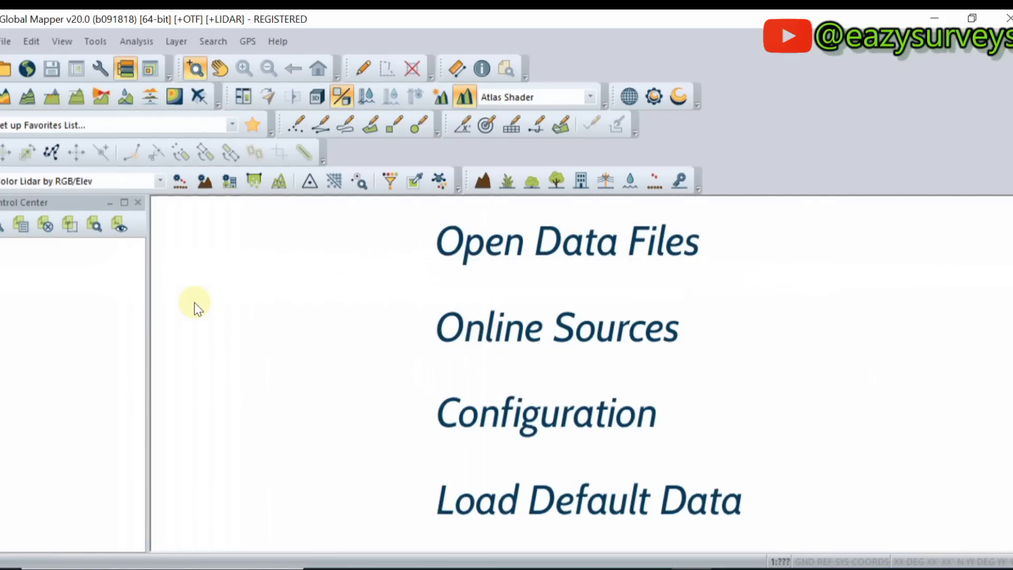
left_click(495, 244)
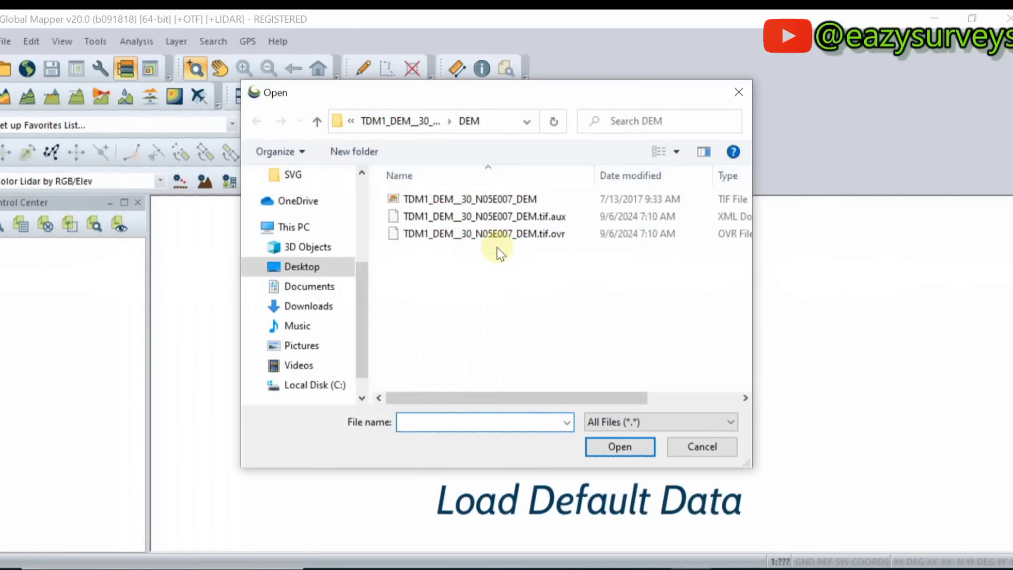
left_click(316, 122)
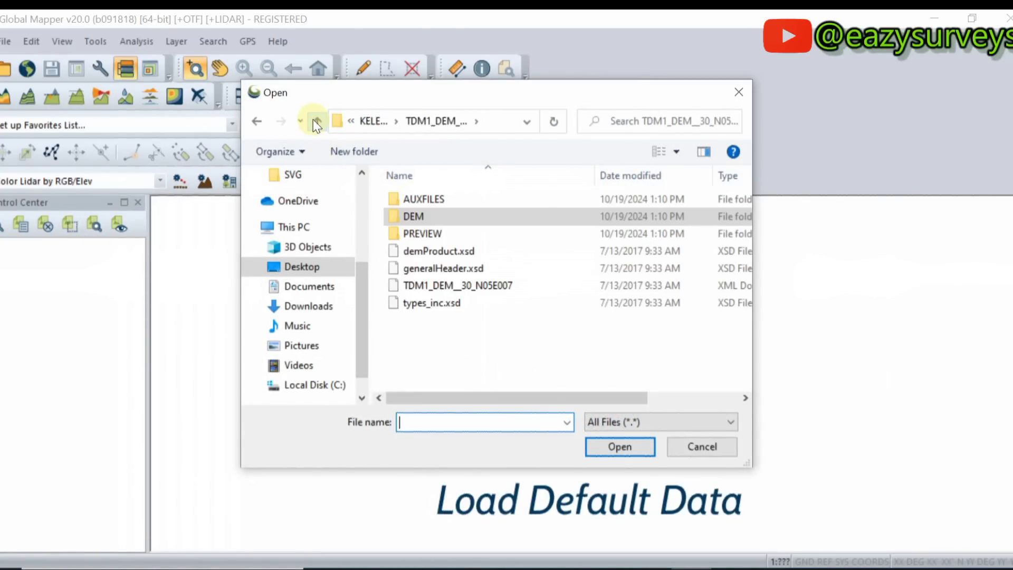
left_click(315, 122)
left_click(315, 121)
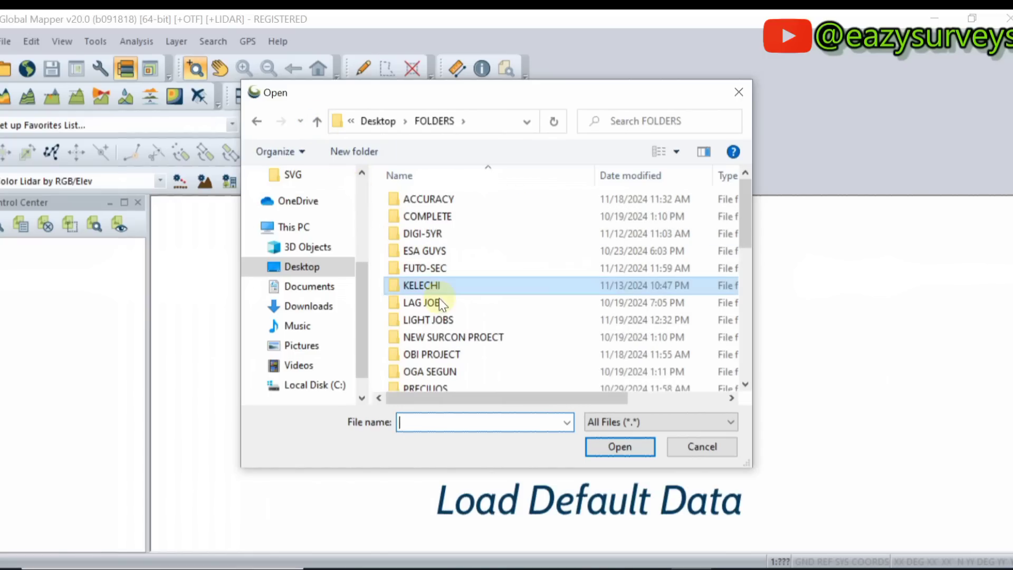
scroll(439, 299, "down", 6)
scroll(424, 311, "up", 6)
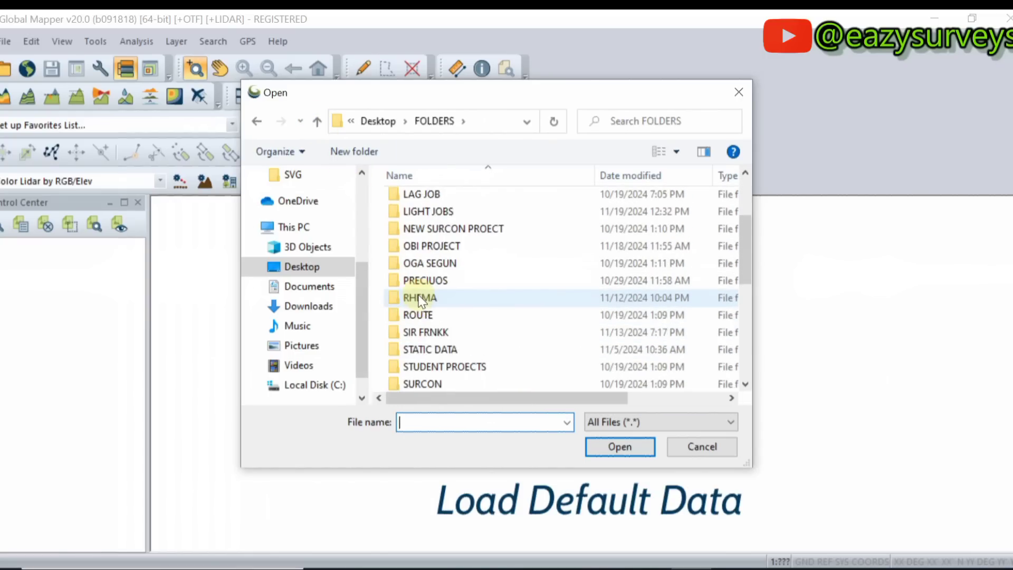
left_click(318, 122)
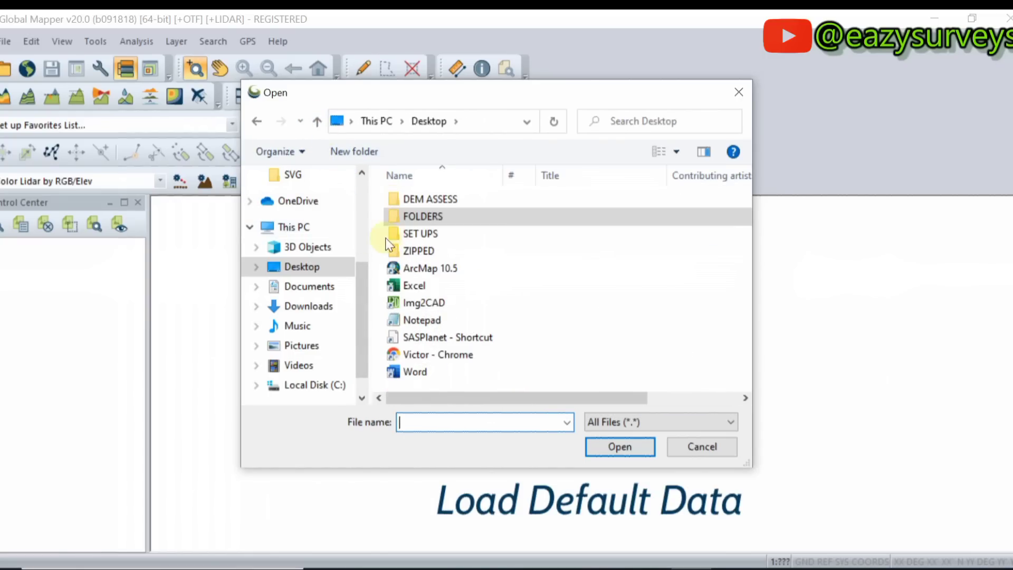
double_click(435, 204)
Load the FUTO AREA shapefile using the Geographic (Latitude/Longitude) projection, WGS84 datum and arc degrees.
left_click(587, 208)
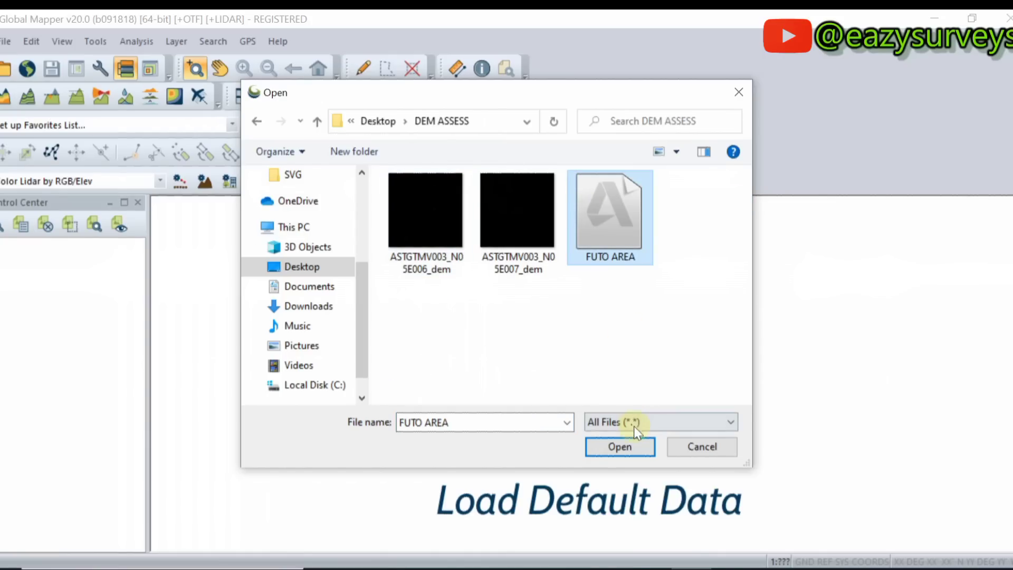
left_click(628, 446)
left_click(455, 391)
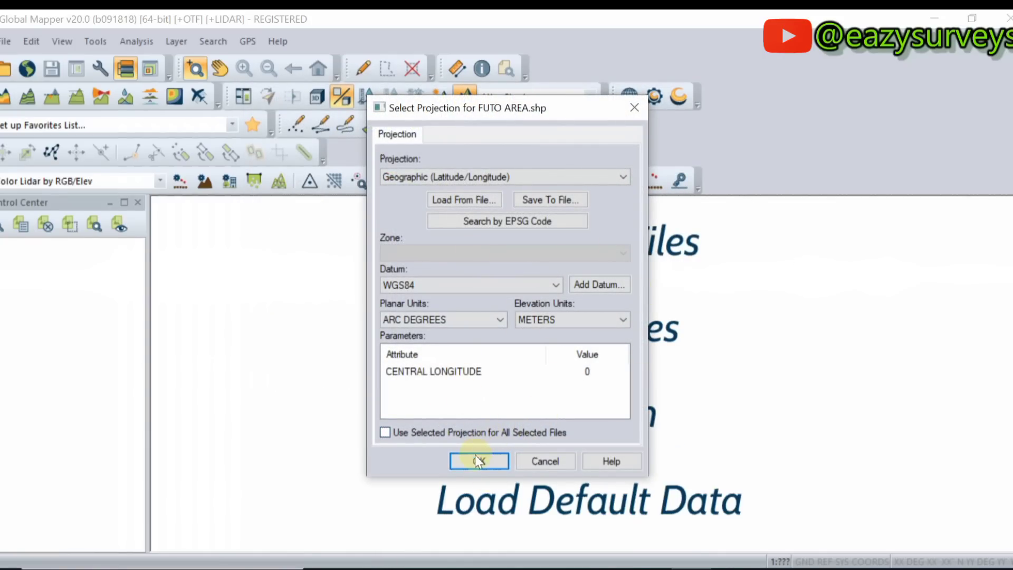
left_click(478, 460)
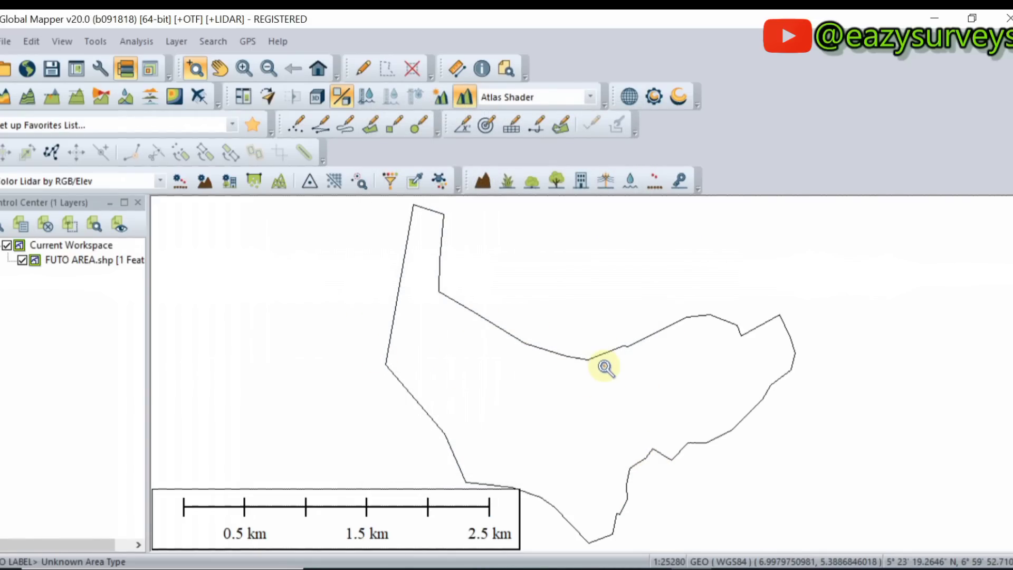
Download the online SRTM Worldwide Elevation Data (1-arc-second Resolution, SRTM Plus V3) terrain source for the current screen bounds.
left_click(28, 68)
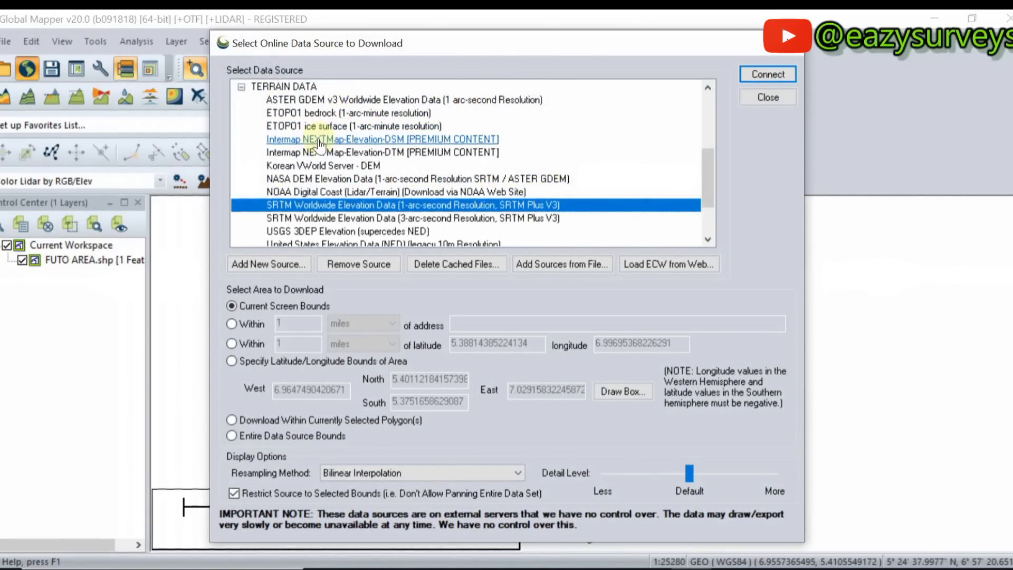
left_click(241, 86)
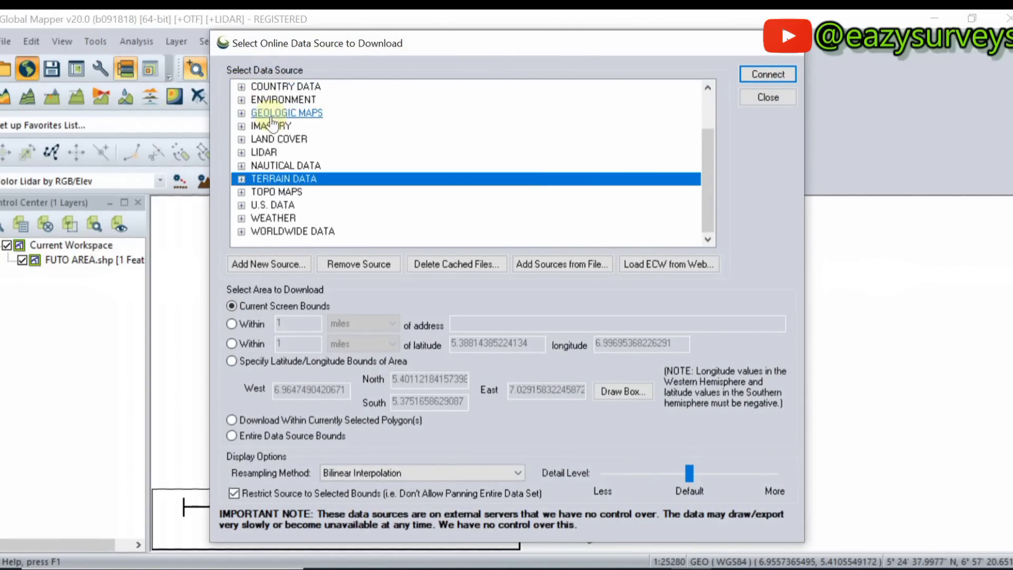
scroll(275, 122, "up", 2)
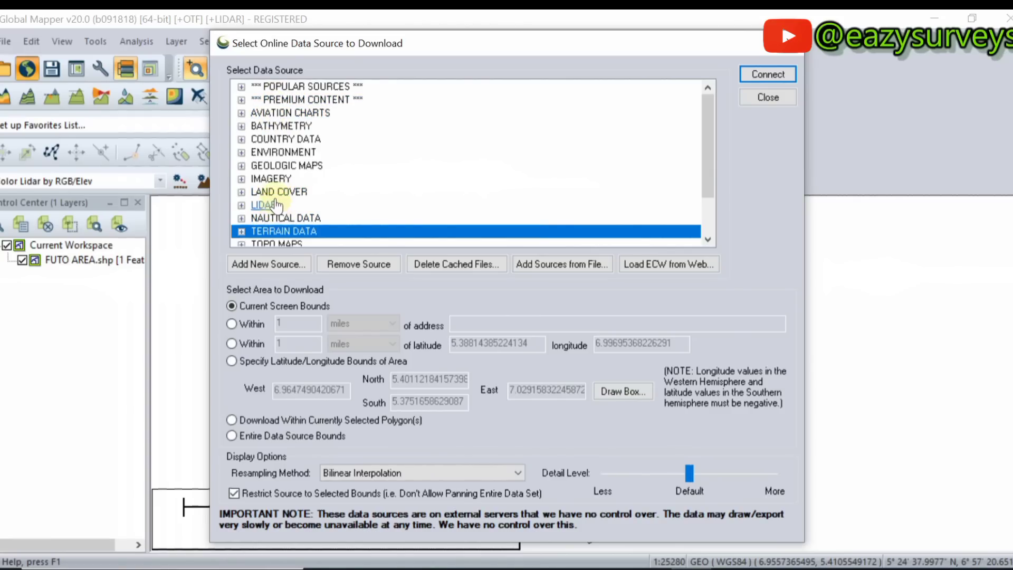
scroll(276, 217, "down", 2)
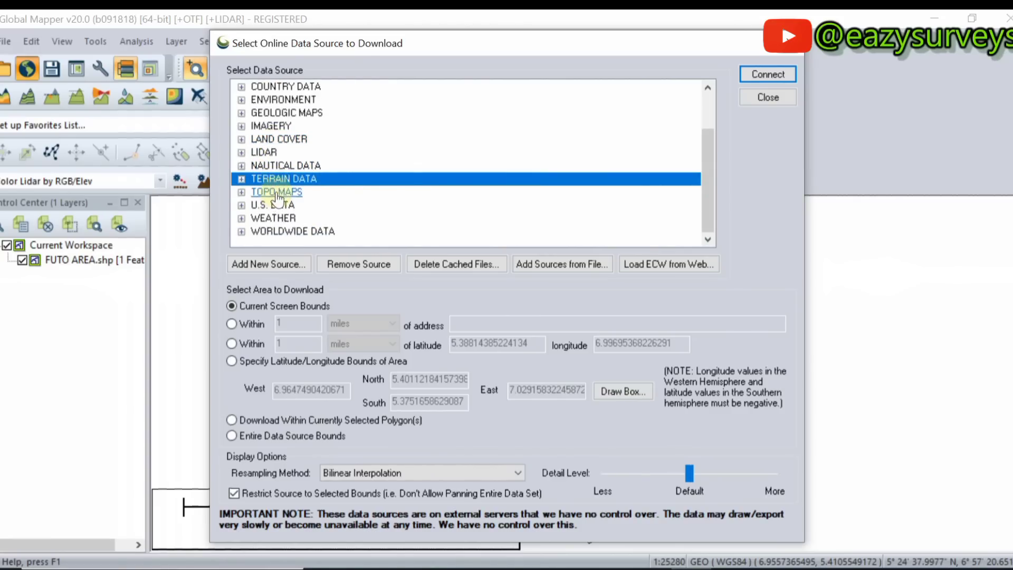
left_click(241, 180)
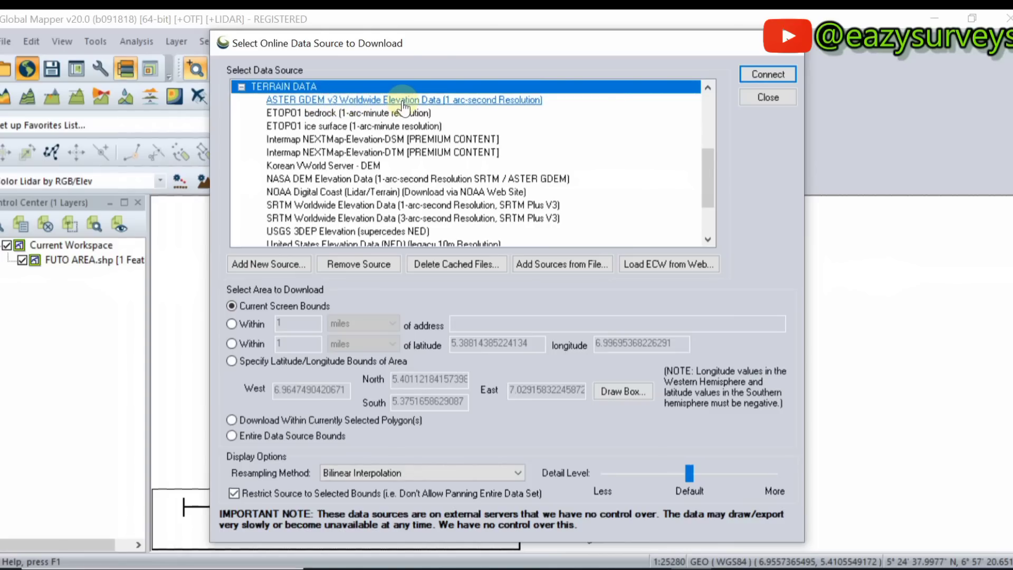
scroll(301, 169, "down", 1)
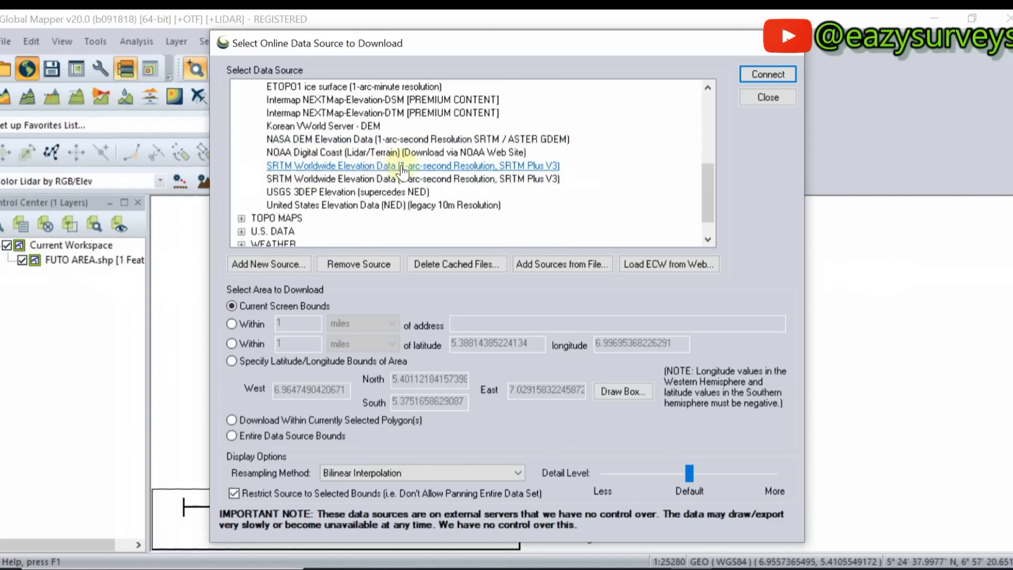
left_click(427, 168)
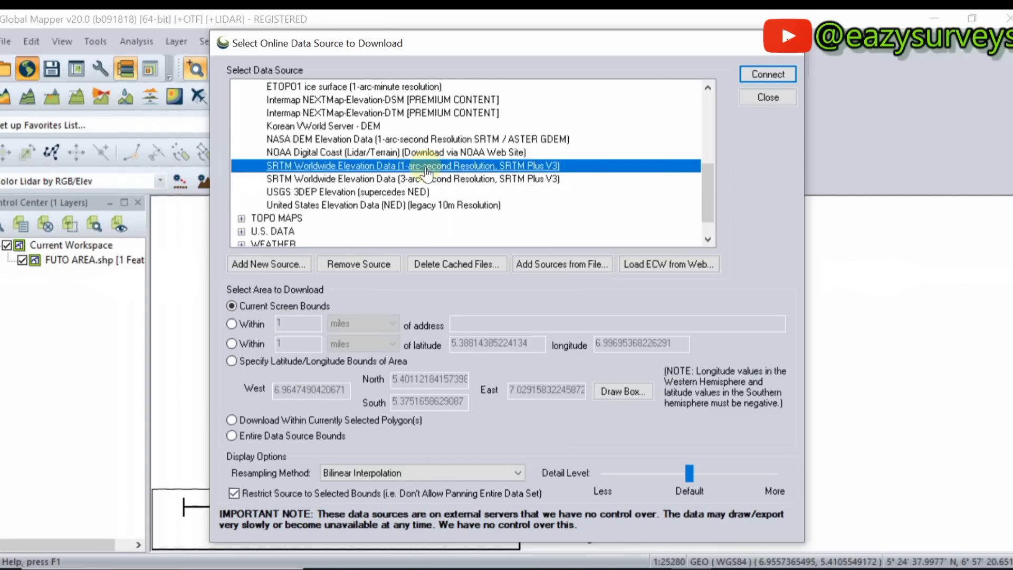
left_click(768, 75)
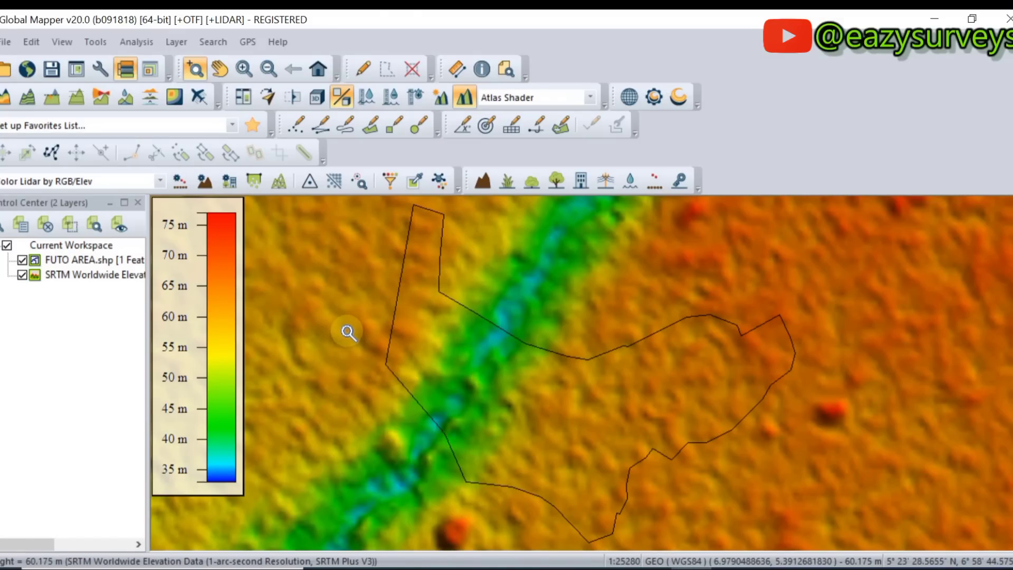
Start exporting the SRTM Worldwide Elevation Data layer to a new file, with only that layer included.
left_click(87, 274)
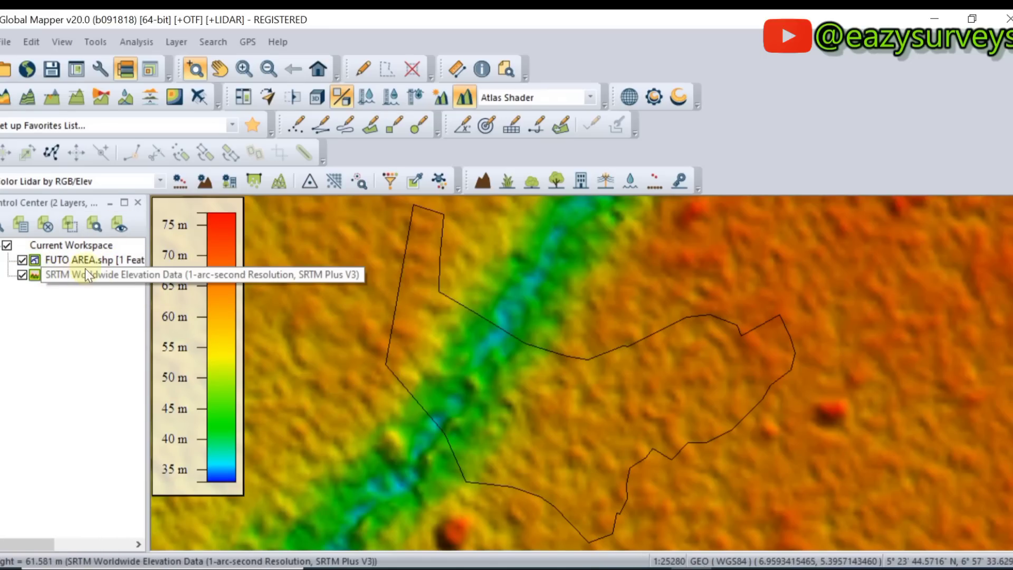
right_click(92, 277)
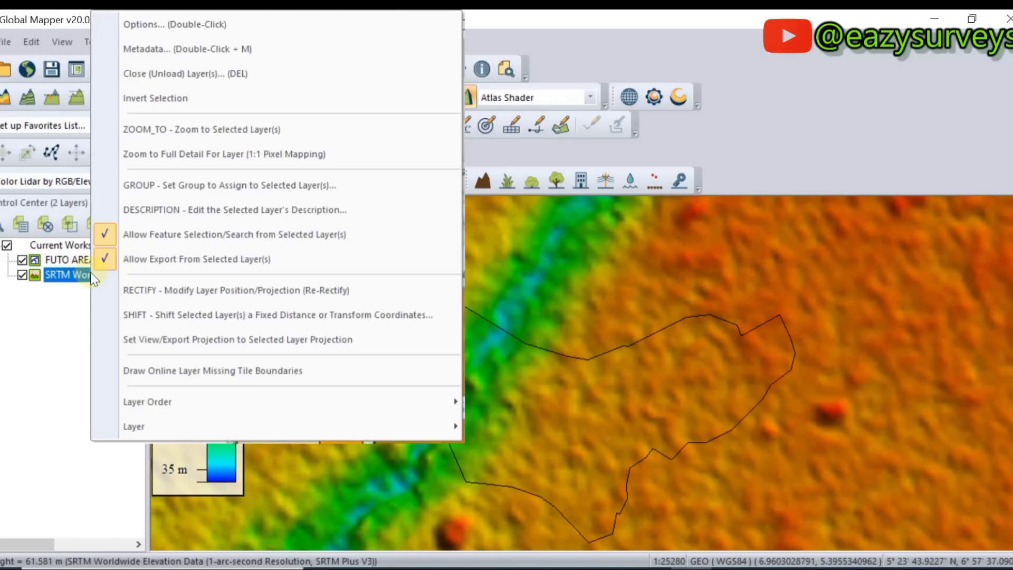
mouse_move(217, 426)
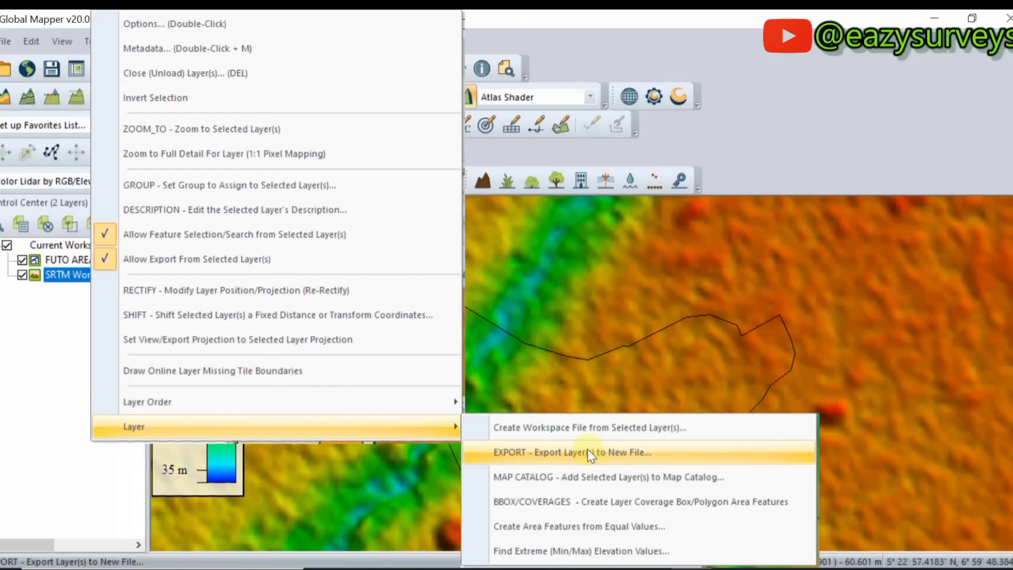
left_click(609, 450)
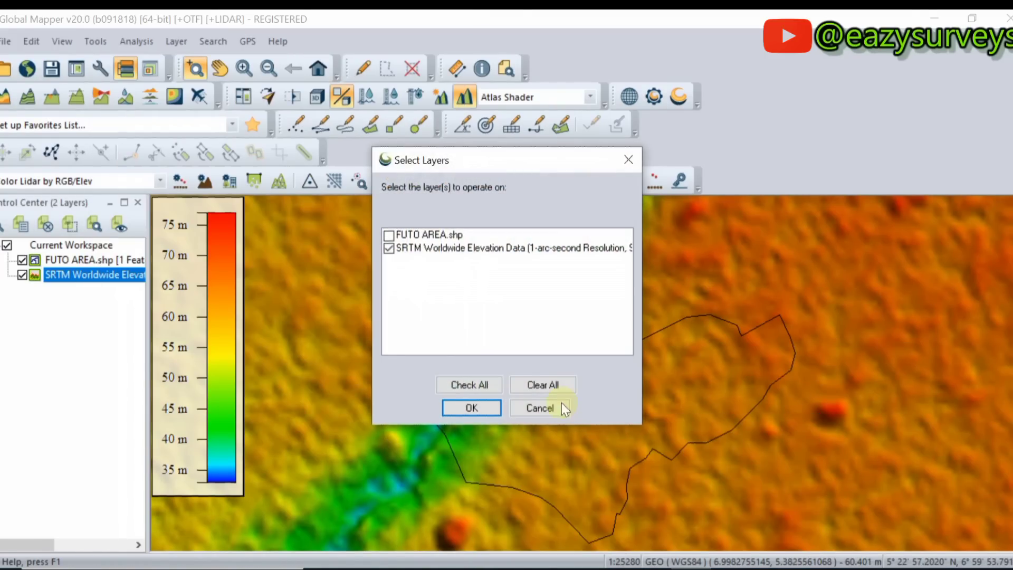
left_click(389, 248)
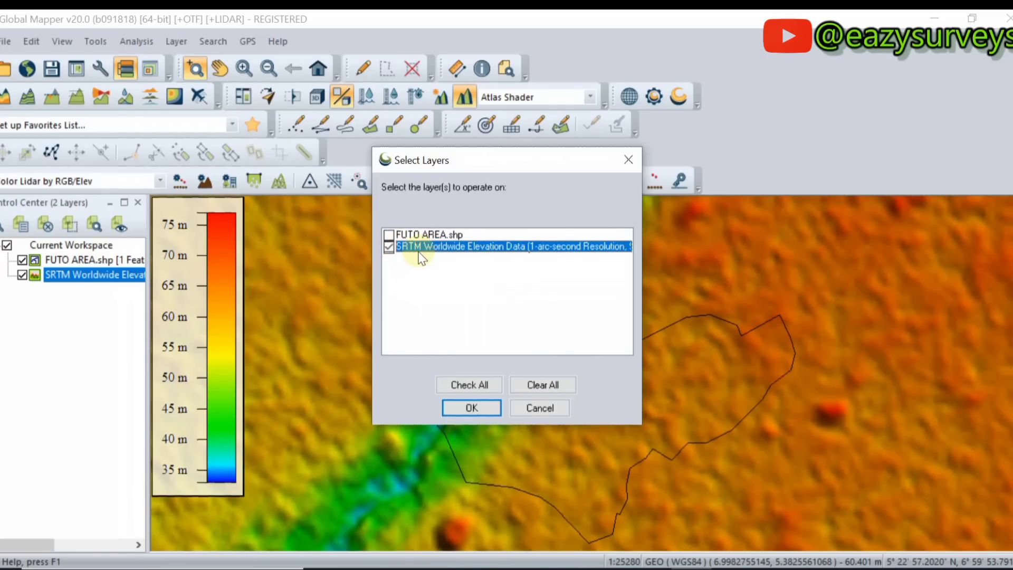
left_click(471, 406)
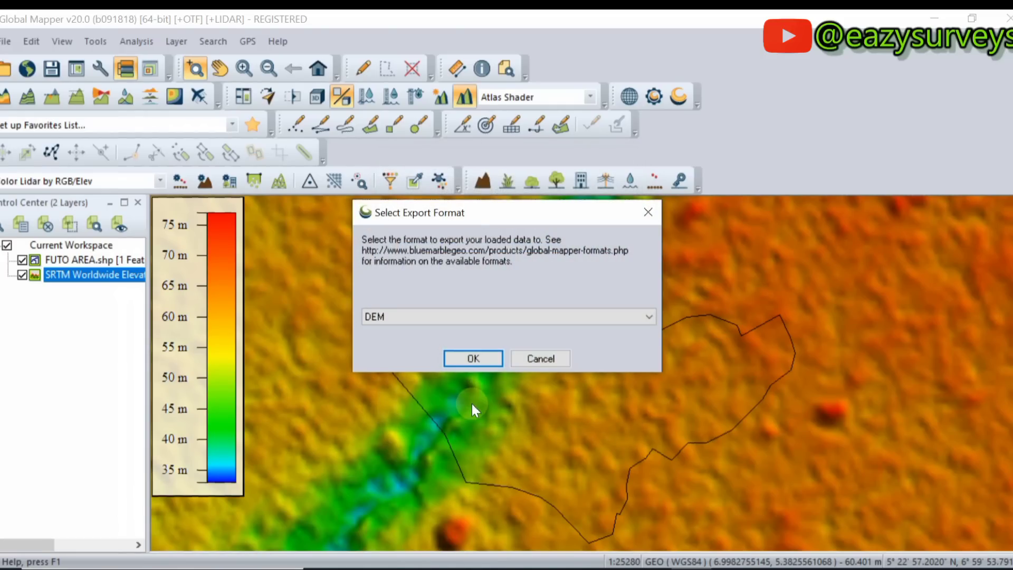
Choose DEM as the export format and dismiss the projection tip to reach the export options.
left_click(616, 318)
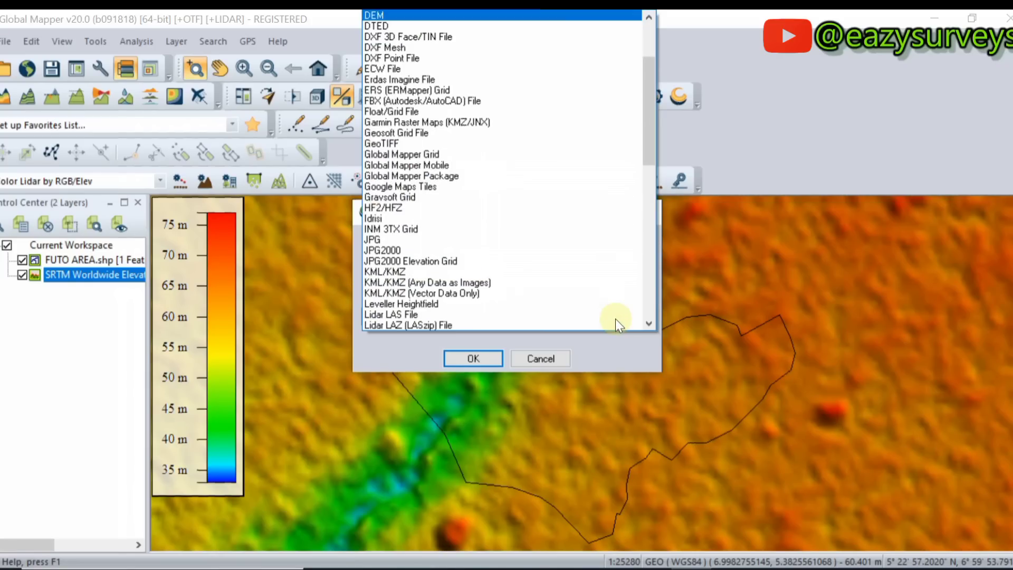
scroll(488, 182, "up", 3)
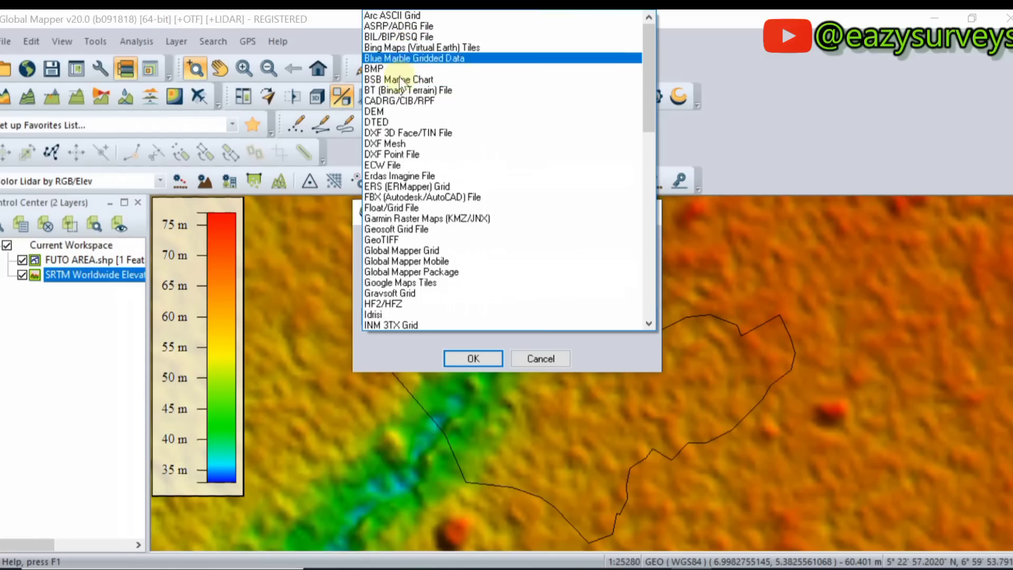
left_click(385, 109)
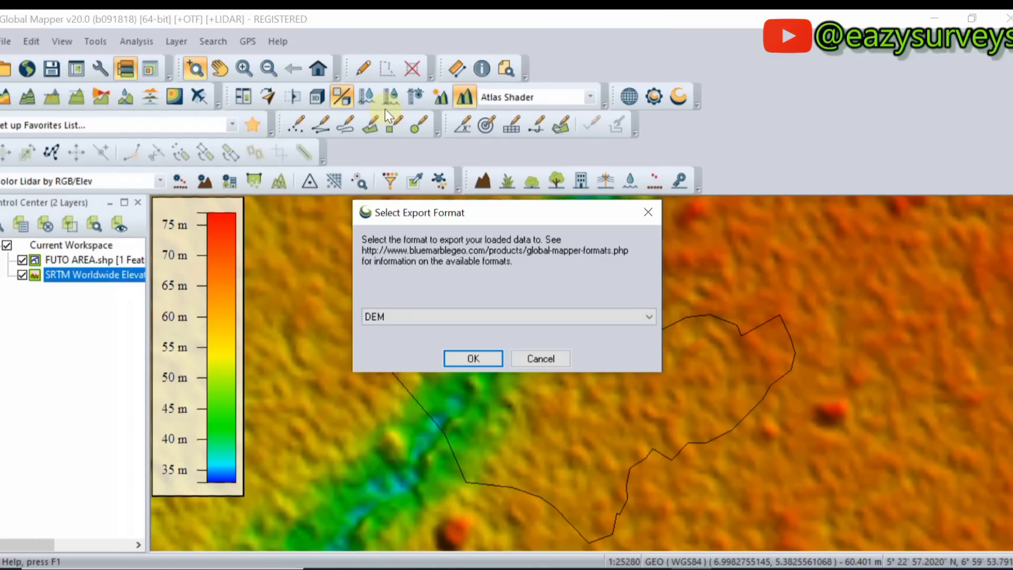
left_click(472, 358)
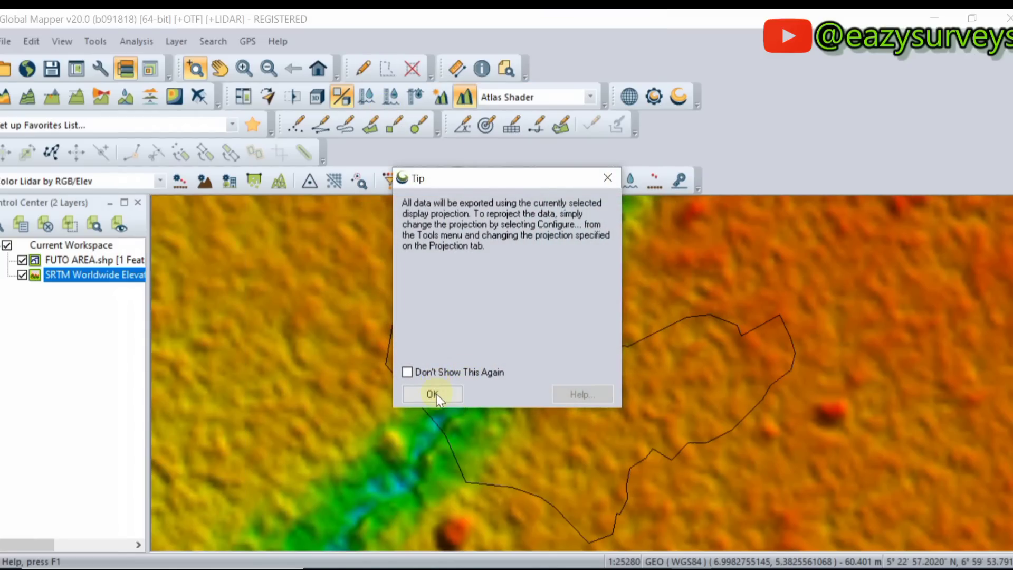
left_click(434, 394)
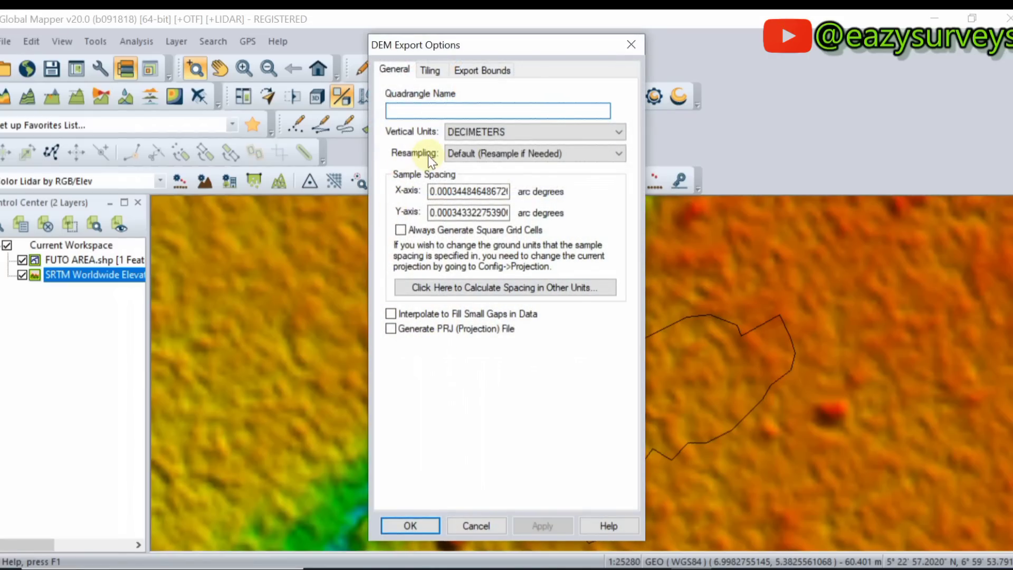
Limit the DEM export to the layer bounds of FUTO AREA.shp and accept the export options.
left_click_drag(468, 43, 158, 35)
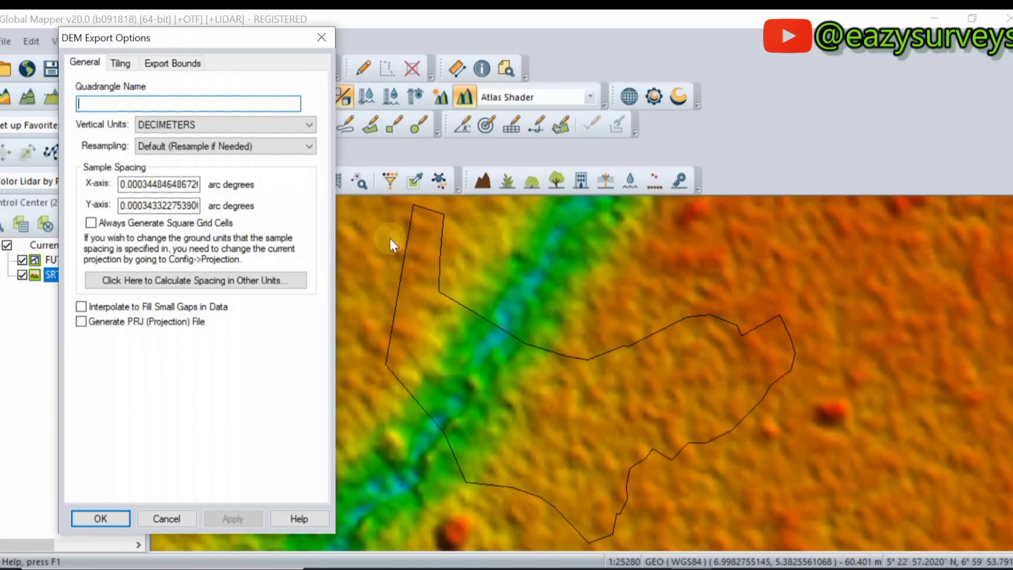
left_click(164, 63)
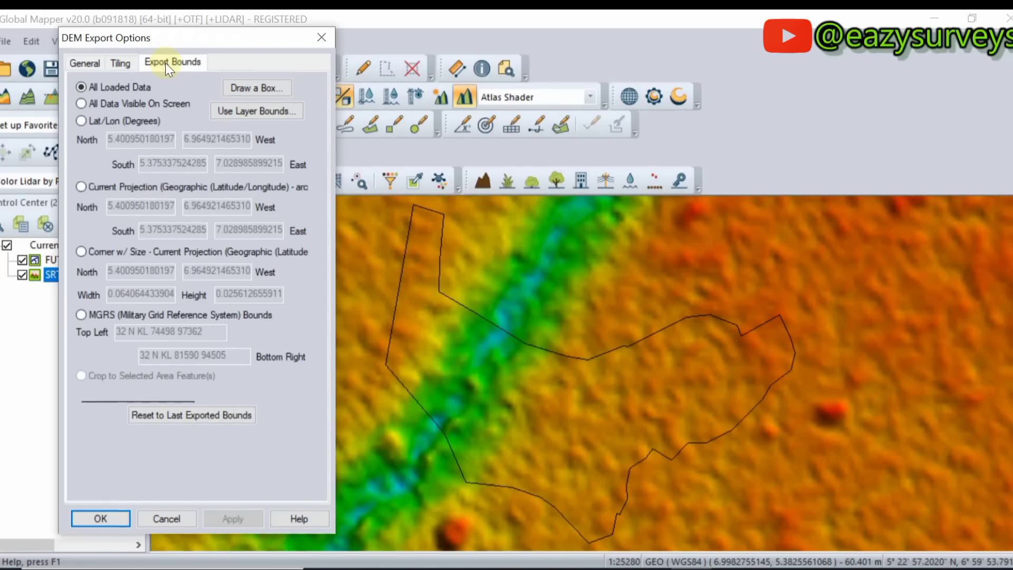
left_click(261, 115)
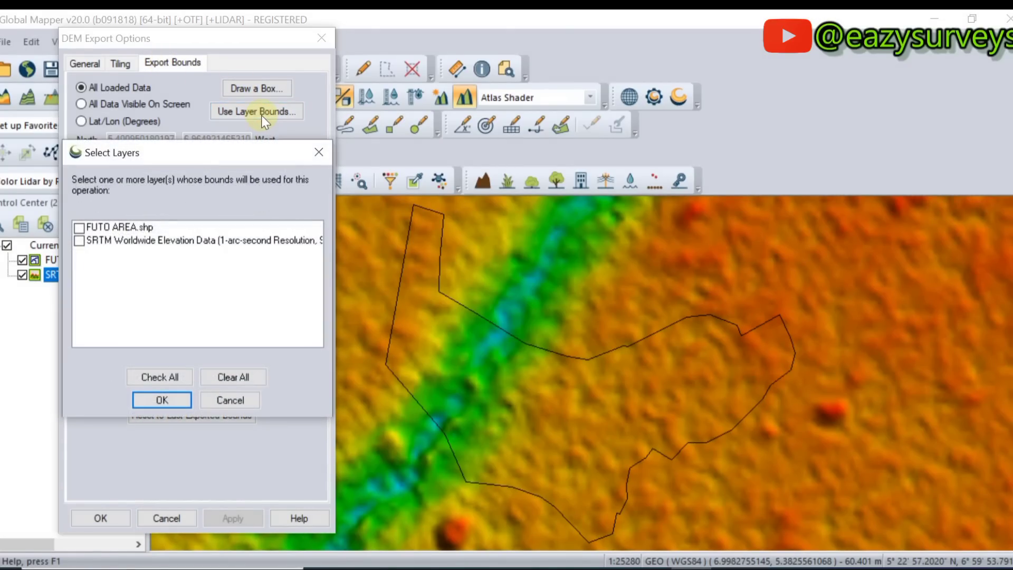
left_click(79, 228)
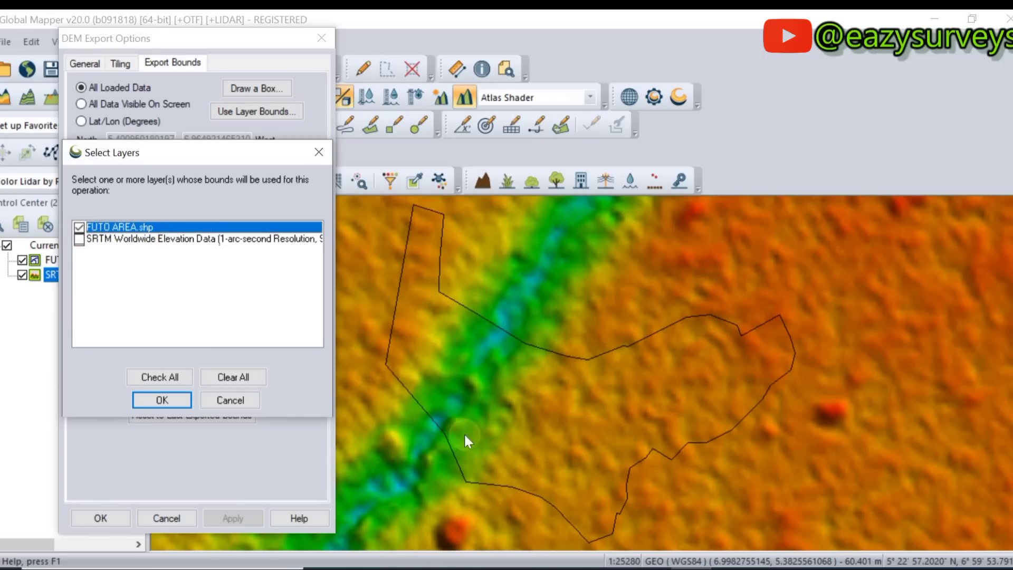
left_click(147, 401)
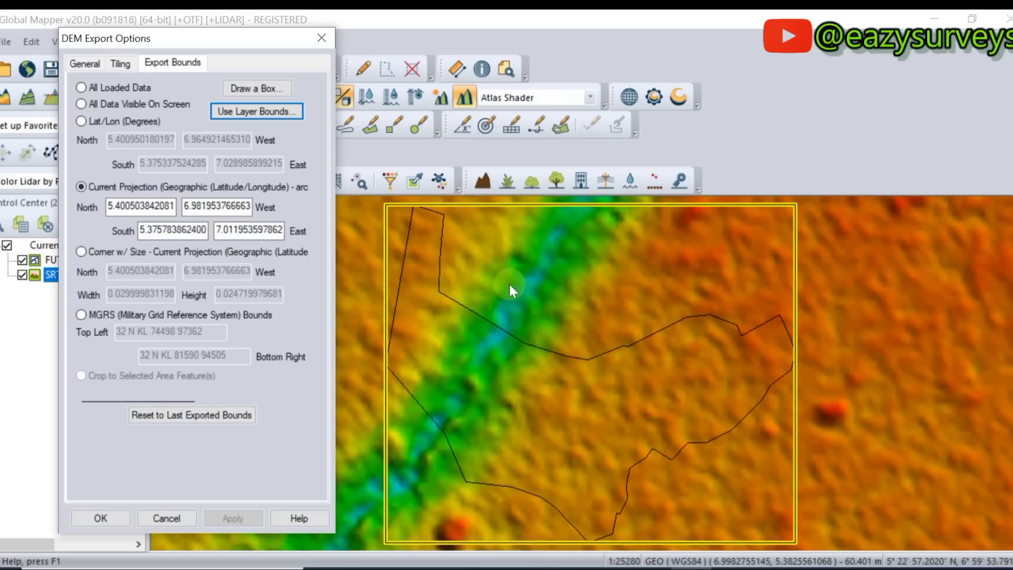
left_click(99, 517)
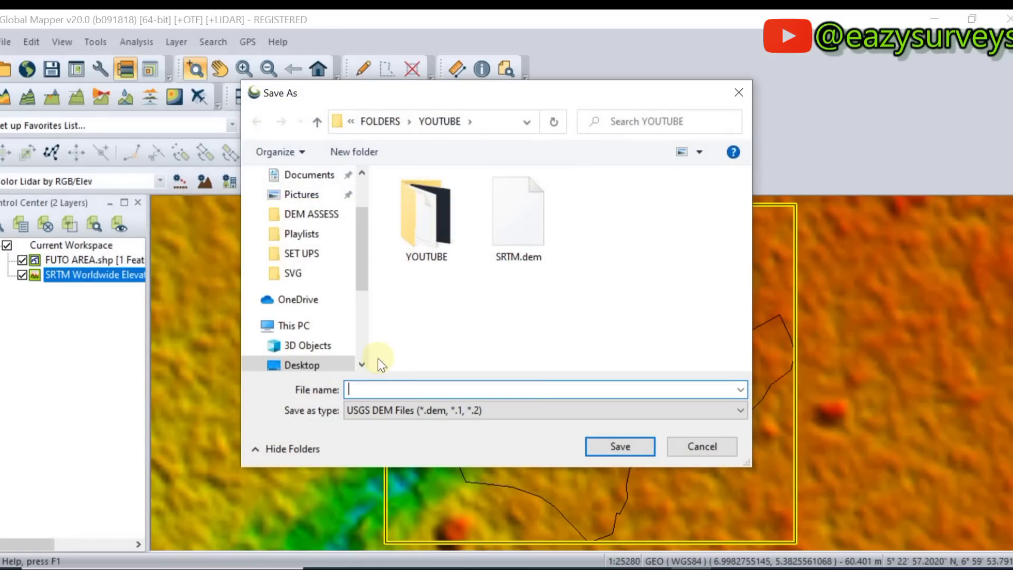
Save the DEM export as SRTM in the DEM ASSESS folder on the Desktop.
left_click(379, 390)
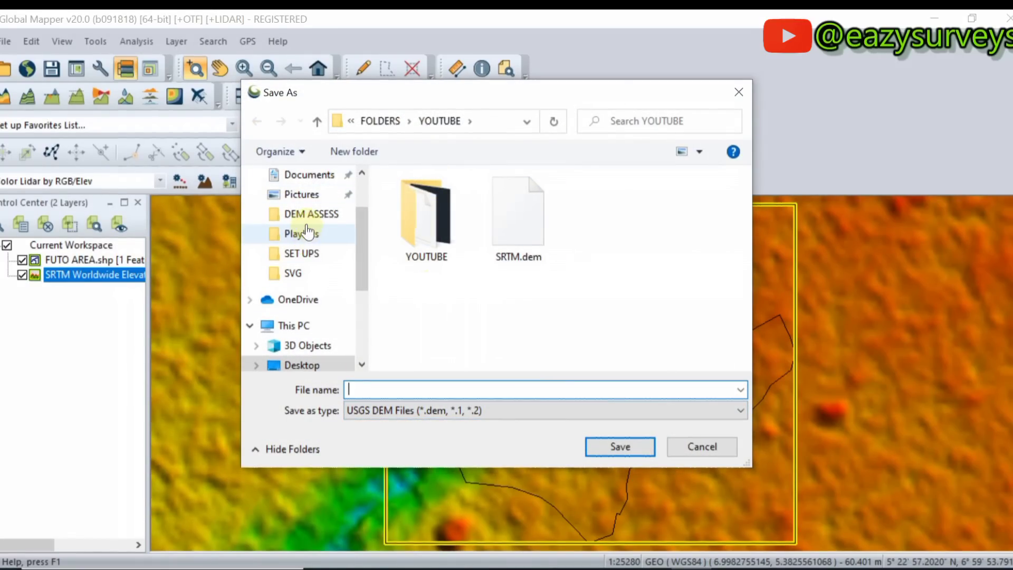
scroll(298, 198, "up", 1)
scroll(298, 198, "up", 1)
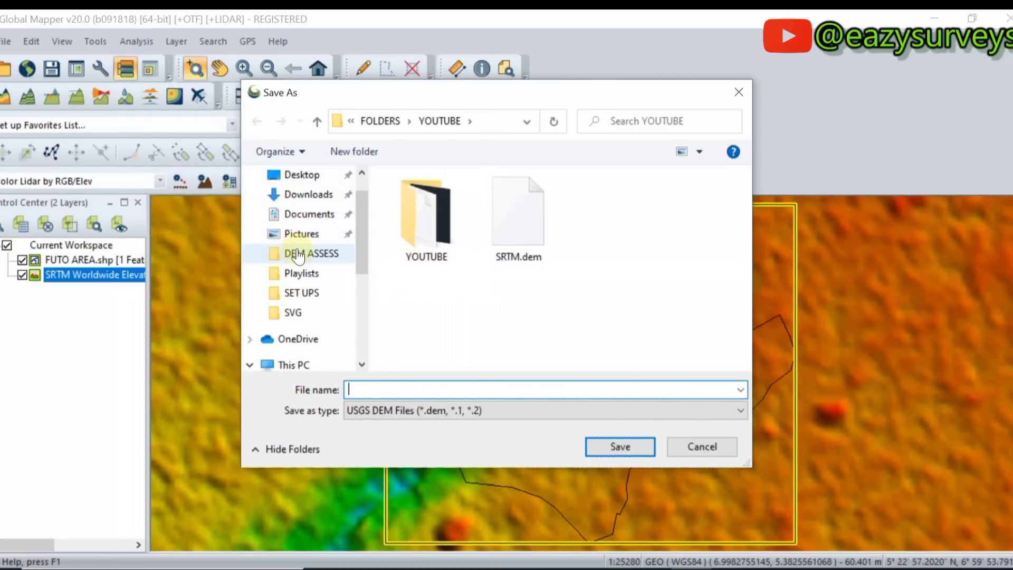
left_click(306, 255)
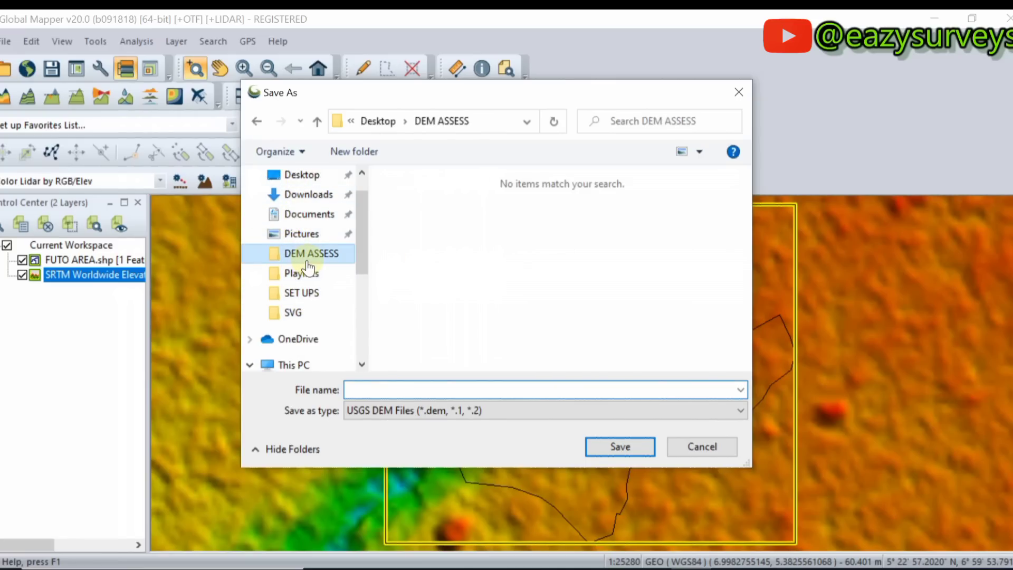
left_click(394, 391)
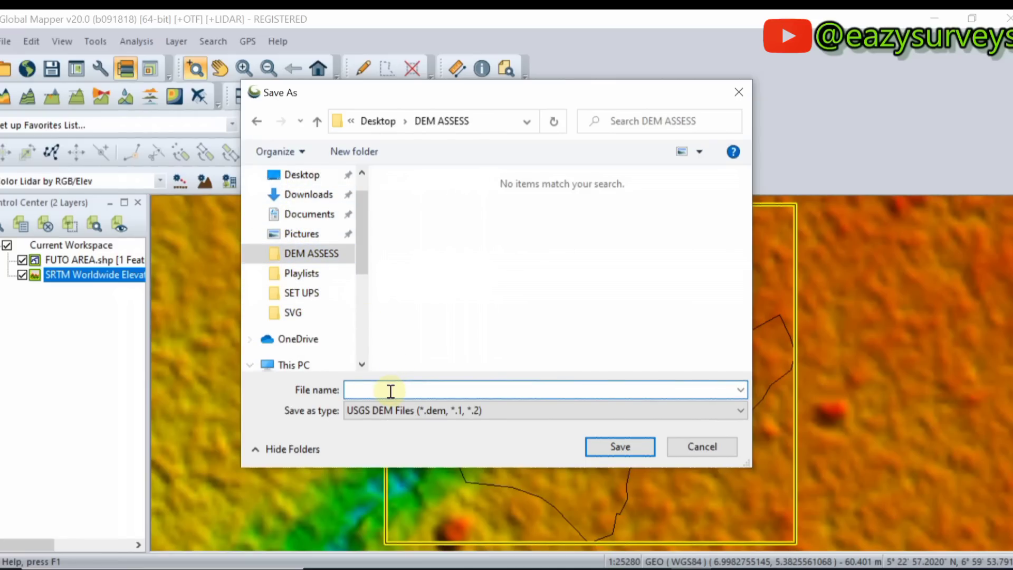
type("SRTM")
left_click(622, 446)
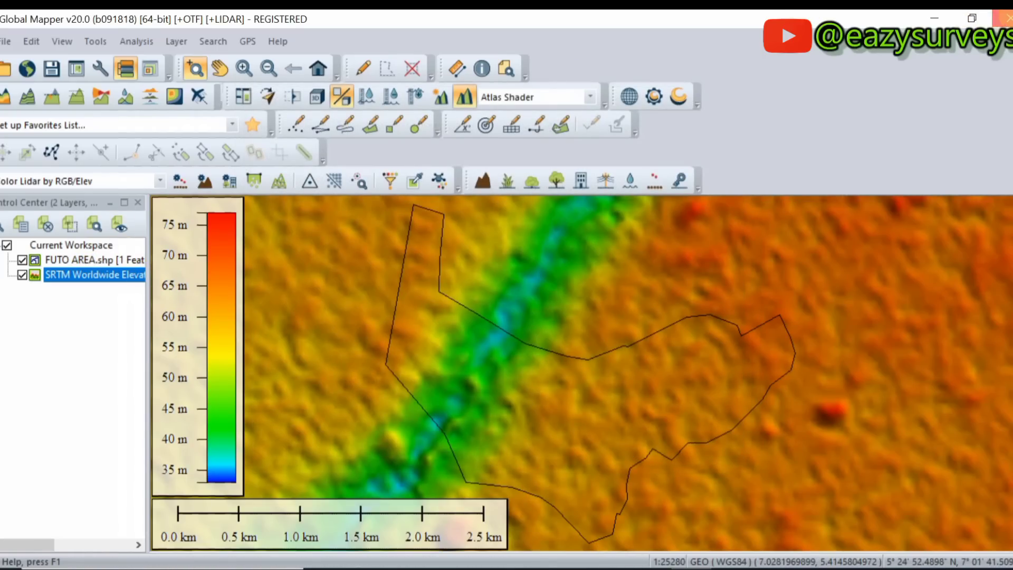
Check the exported SRTM file and the ASTER tiles in the DEM ASSESS folder, then close the folder.
left_click(934, 19)
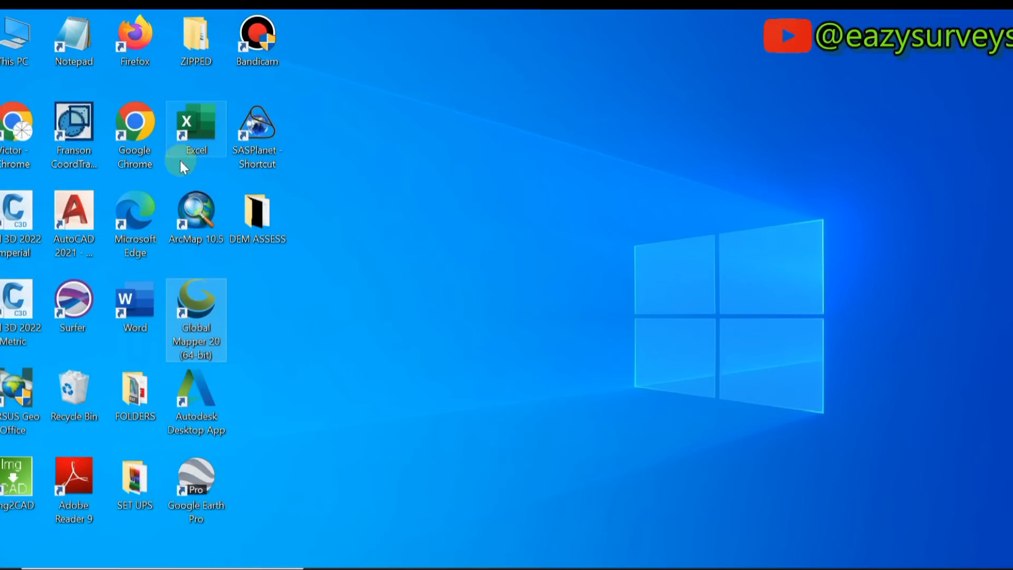
double_click(257, 214)
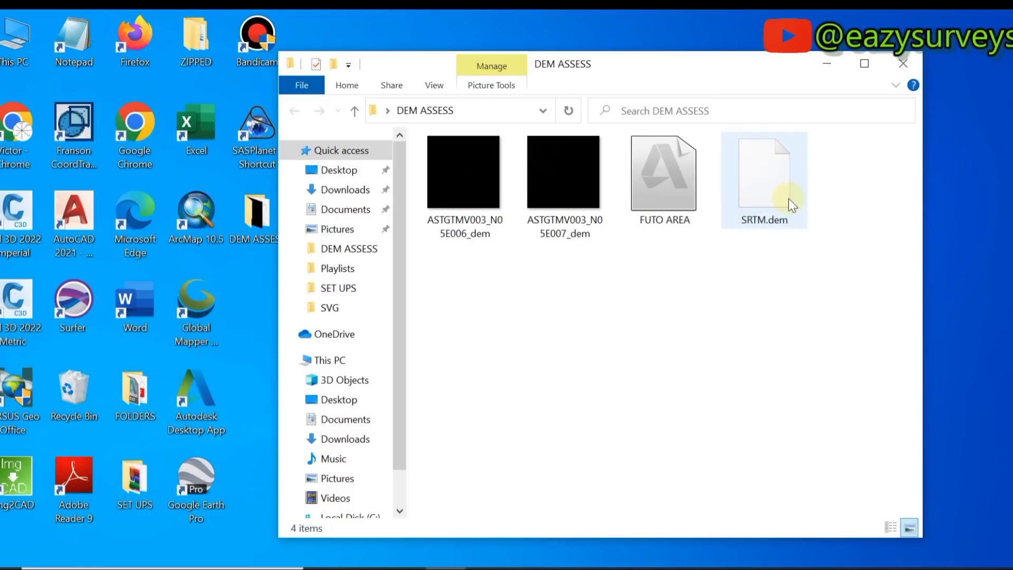
mouse_move(786, 199)
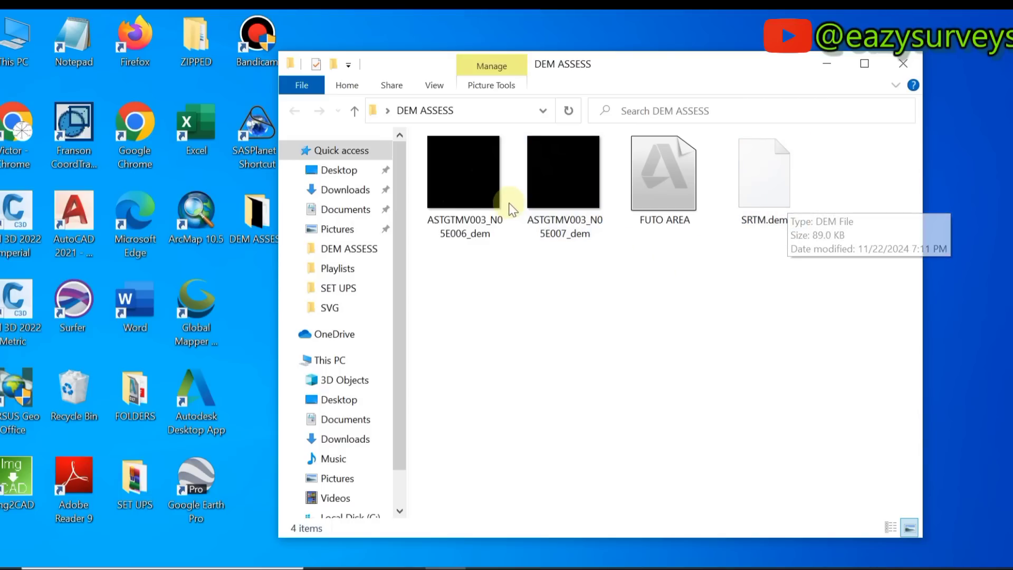
mouse_move(472, 186)
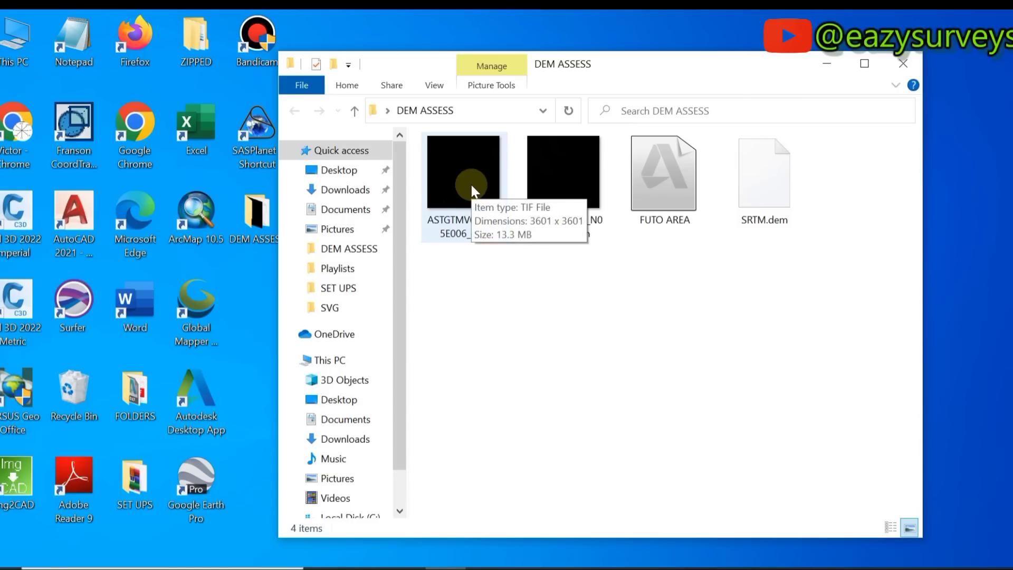
left_click(903, 63)
Switch to ArcMap with a blank map and open the coordinate system settings of the Layers data frame.
double_click(198, 213)
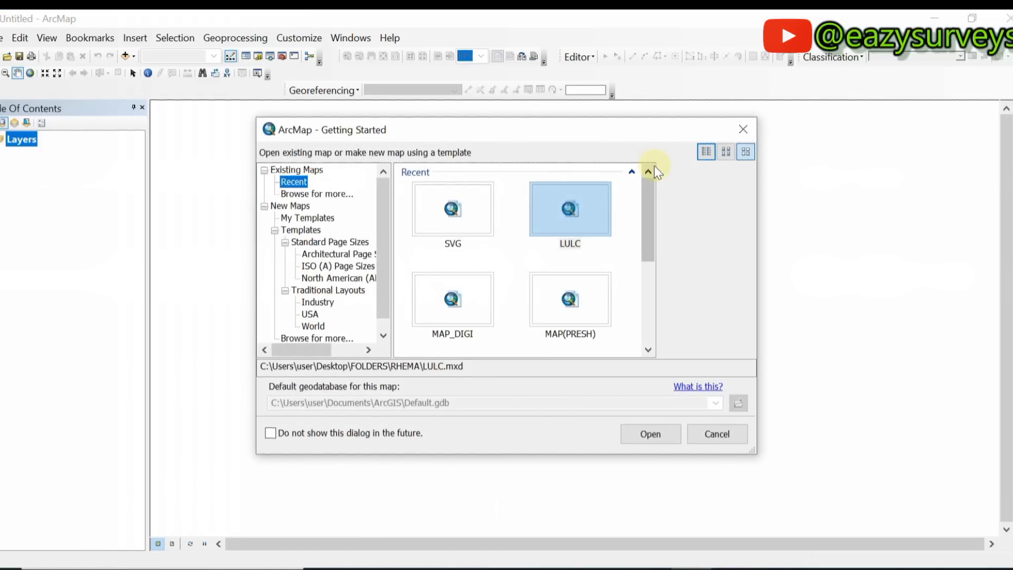
left_click(742, 130)
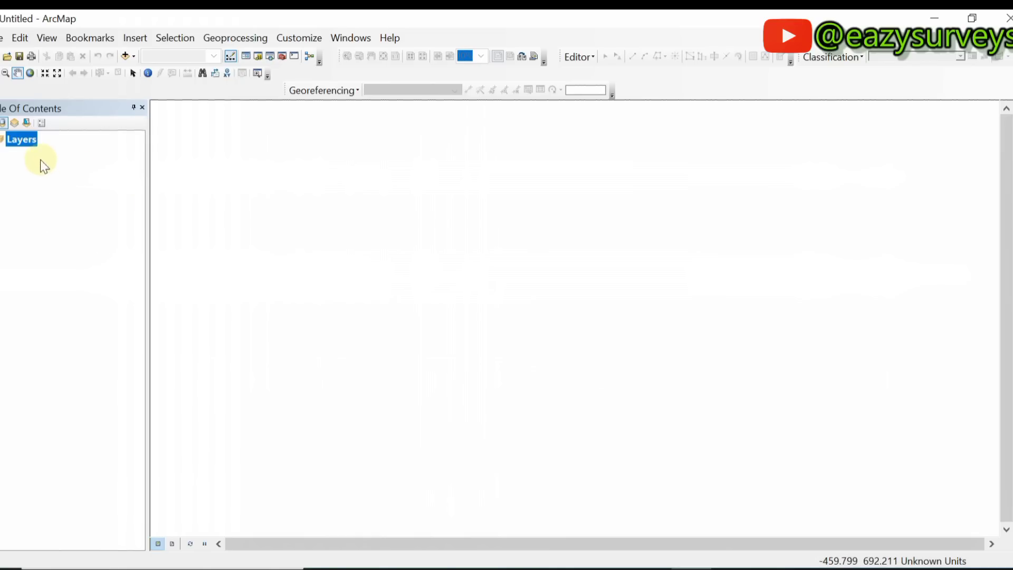
right_click(20, 141)
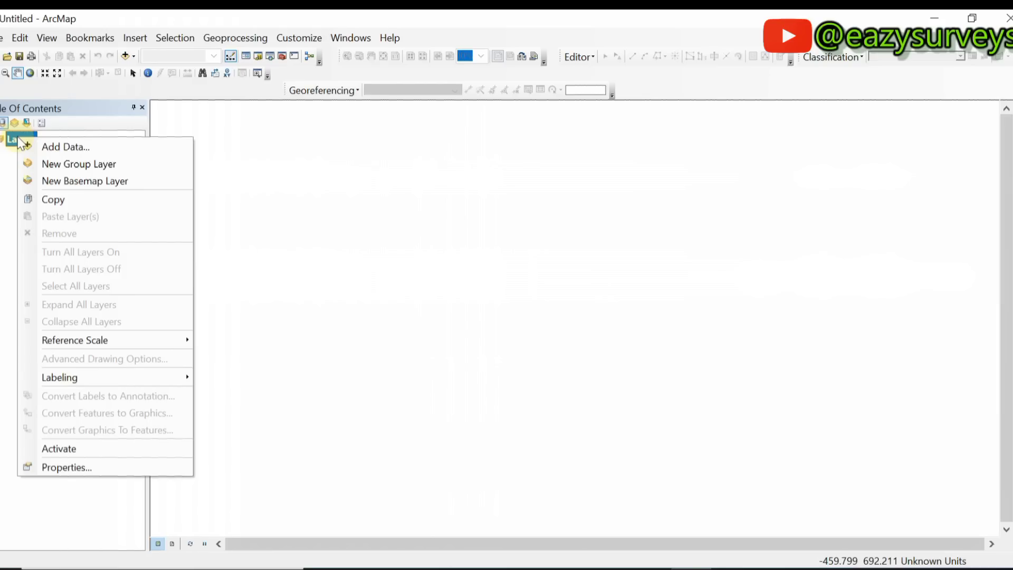
left_click(122, 468)
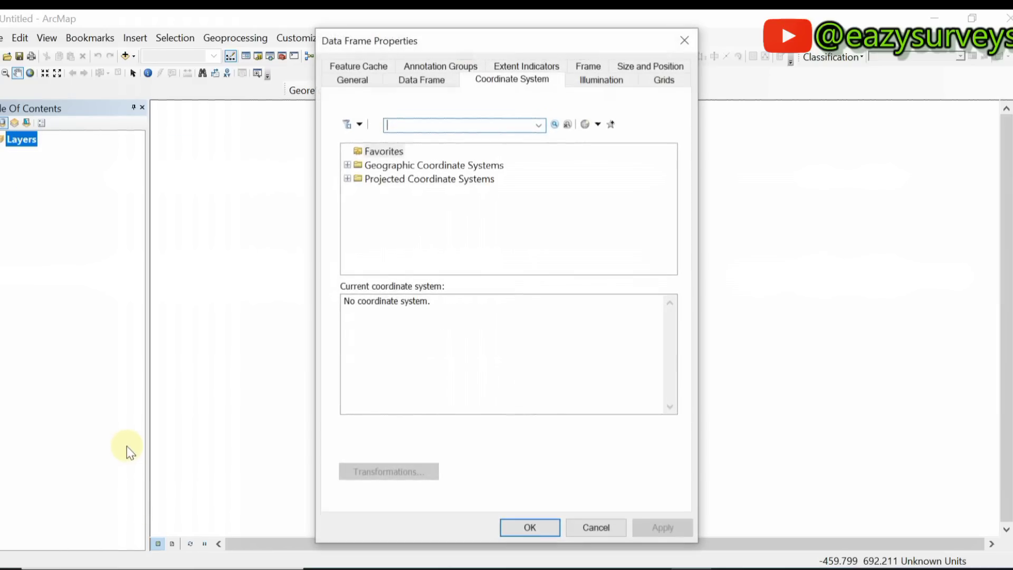
left_click(584, 78)
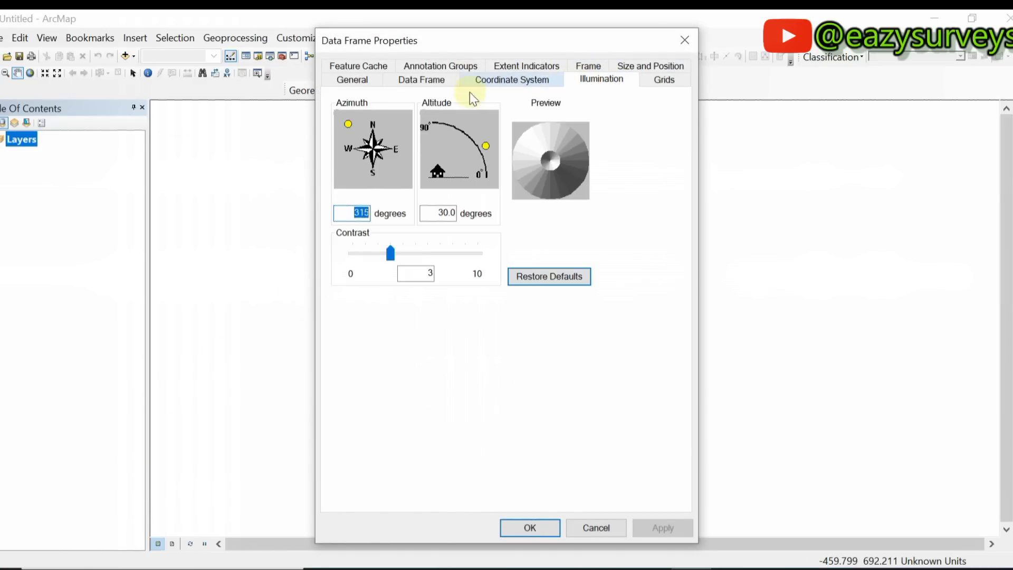
left_click(521, 75)
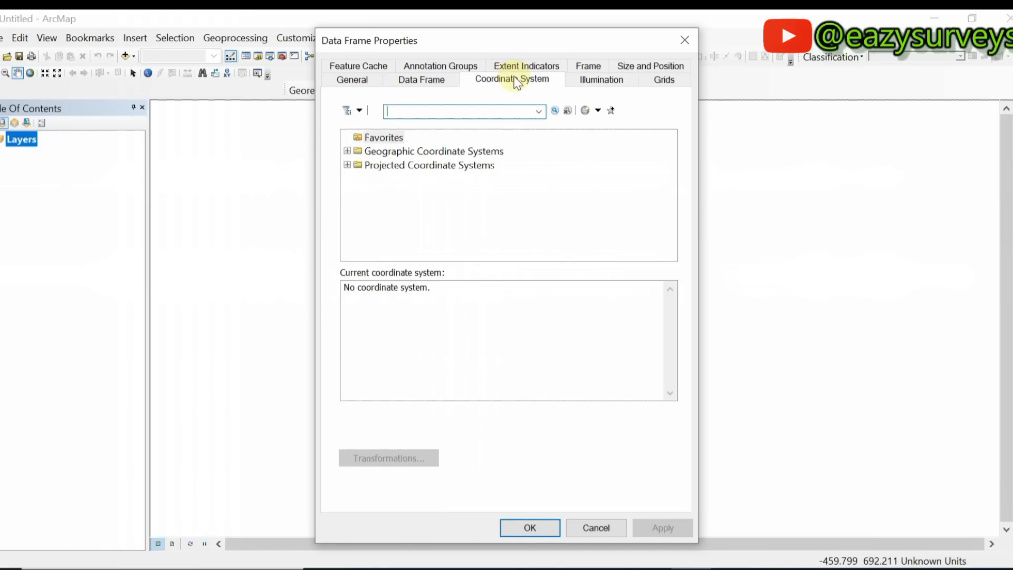
Set the data frame's coordinate system to Nigeria Mid Belt from the projected National Grids for Africa.
double_click(391, 166)
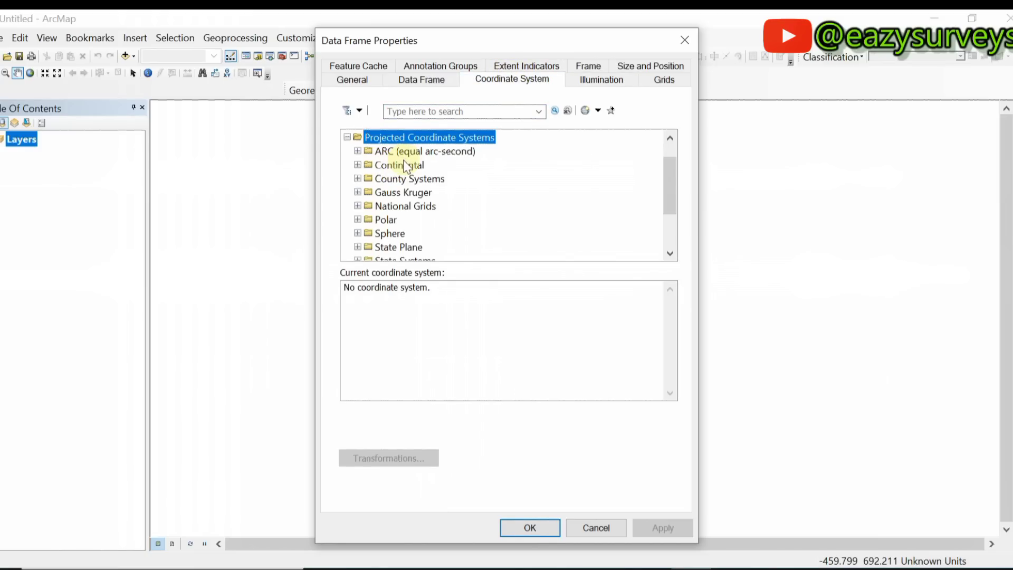
double_click(398, 206)
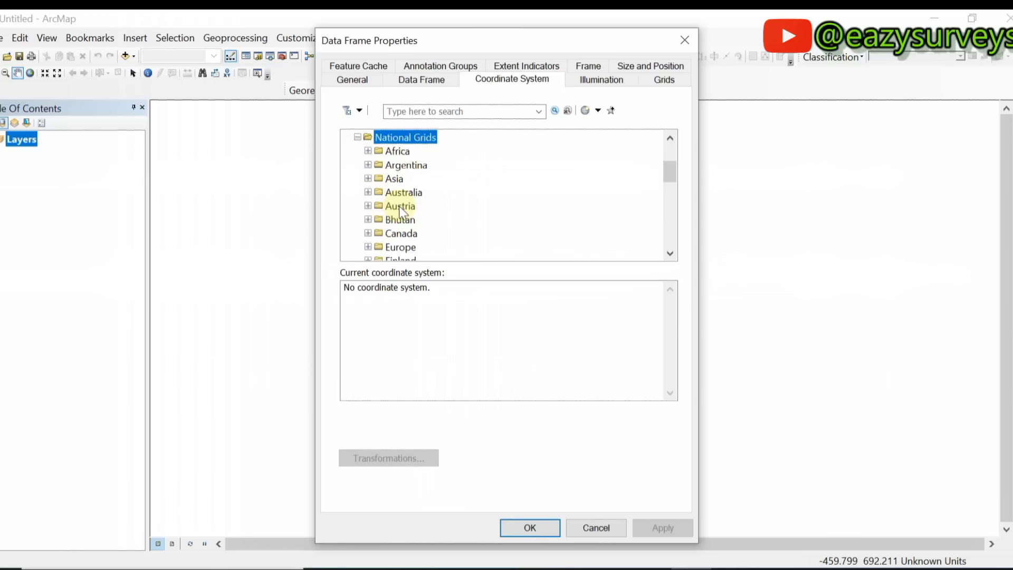
double_click(397, 151)
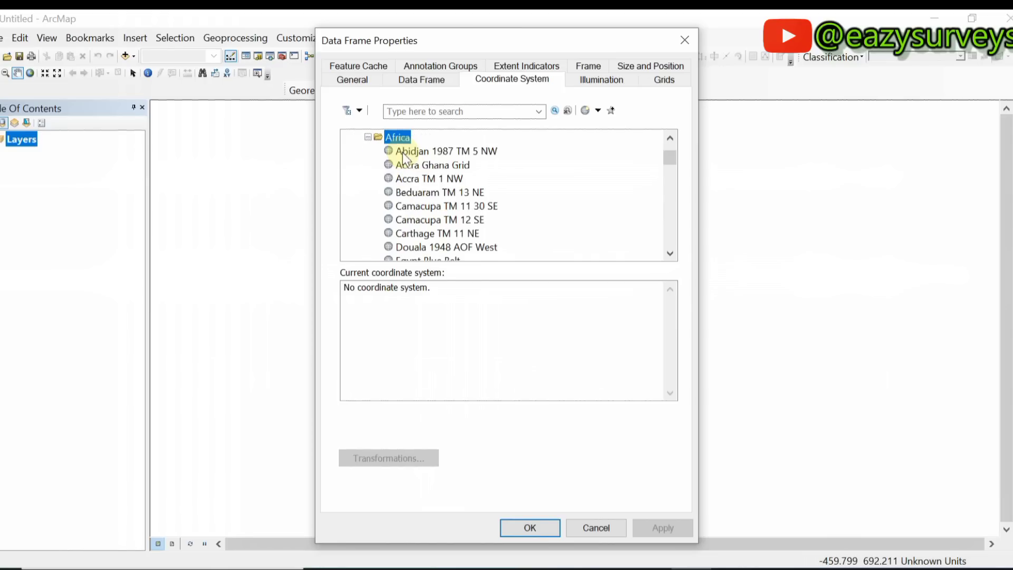
scroll(429, 221, "down", 4)
scroll(429, 220, "down", 10)
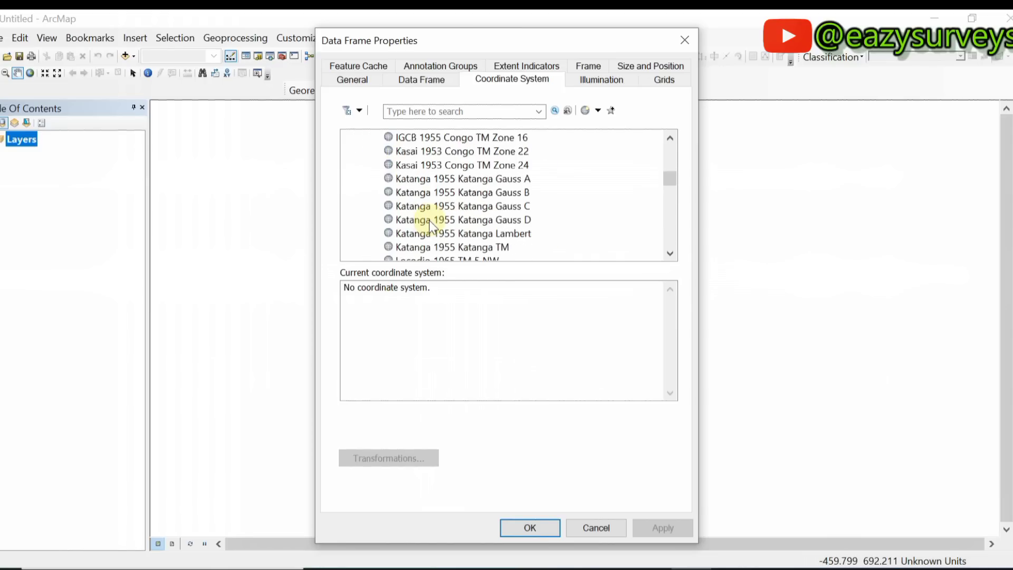
left_click(429, 191)
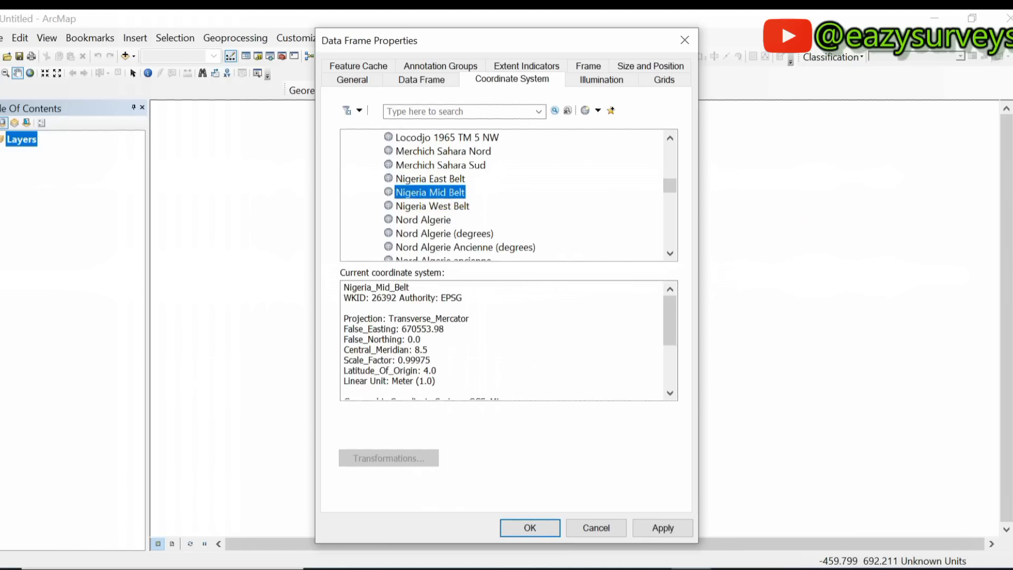
left_click(657, 528)
left_click(517, 527)
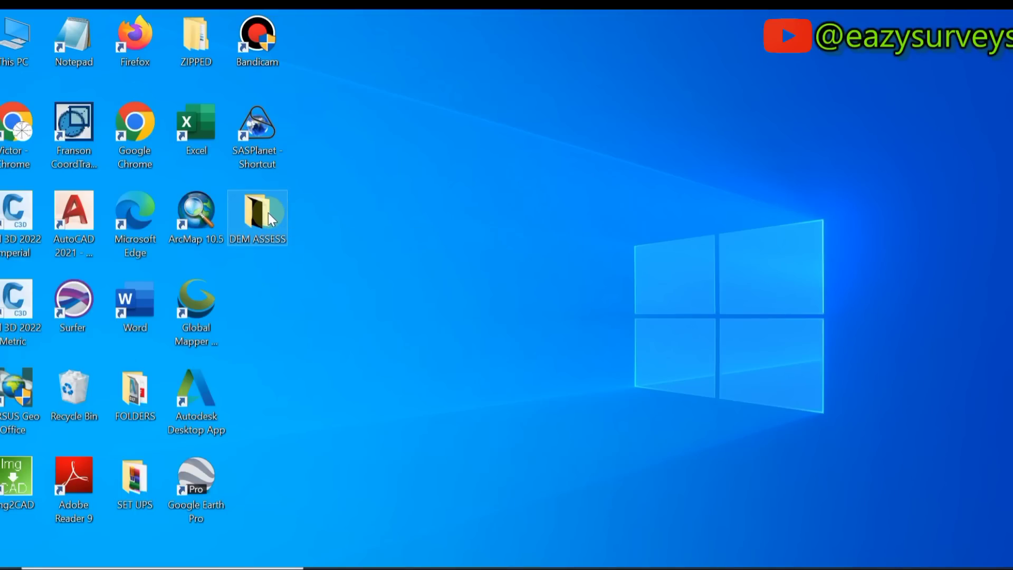
Copy the DEM_010025 spreadsheet file from the SVG folder inside FOLDERS.
double_click(267, 211)
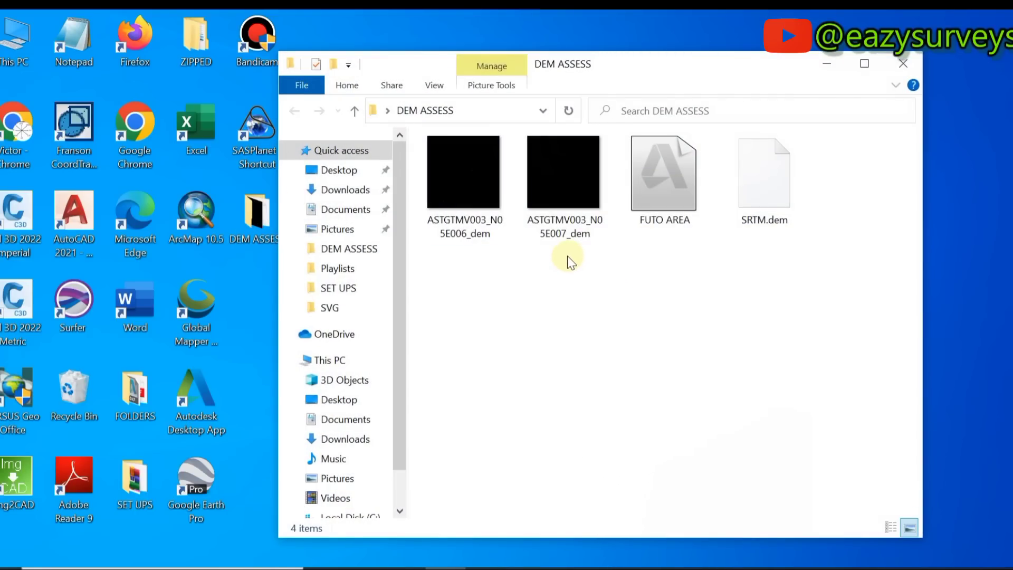
left_click(904, 63)
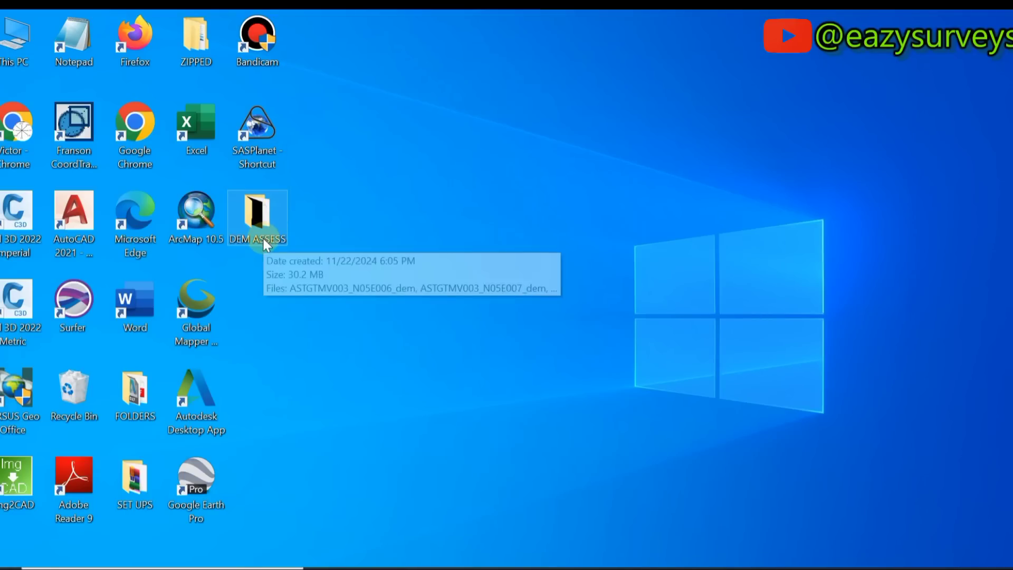
double_click(147, 398)
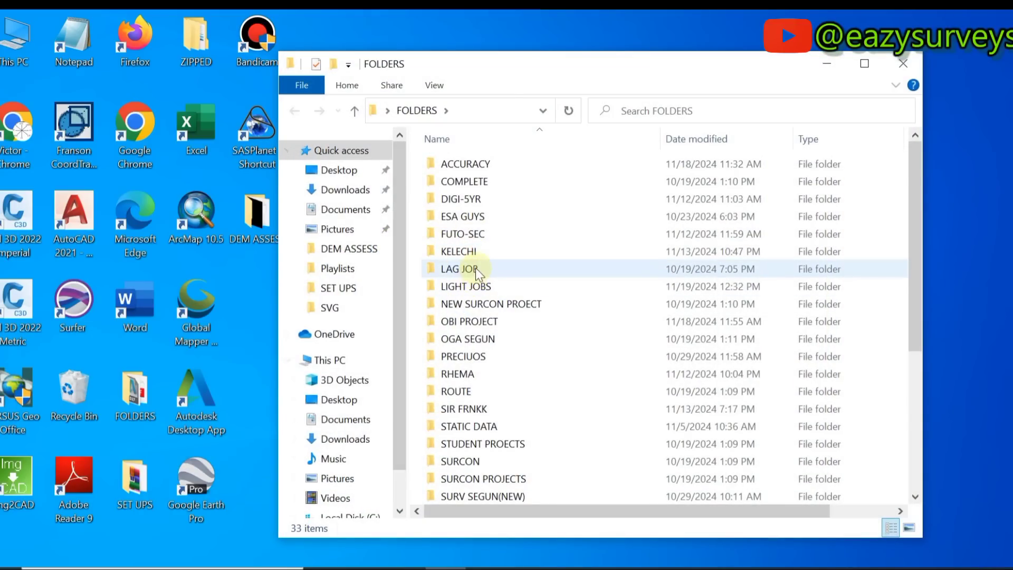
scroll(480, 274, "down", 3)
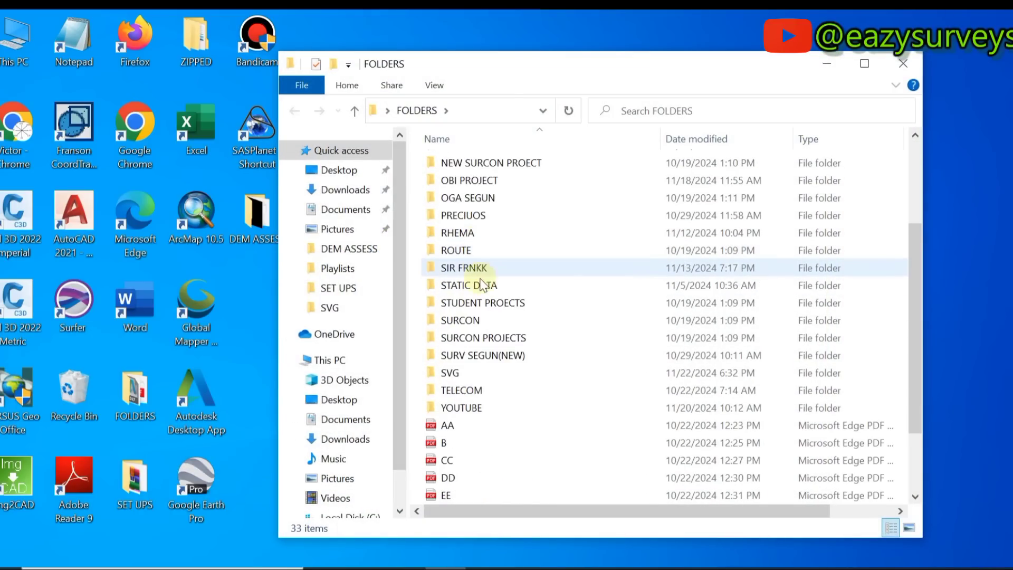
double_click(474, 376)
scroll(463, 341, "down", 2)
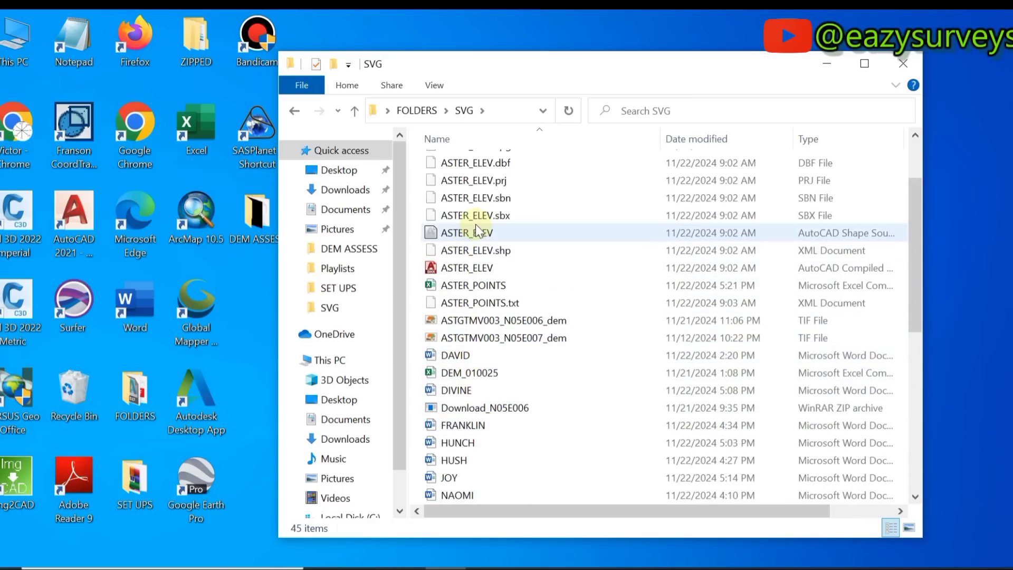
scroll(468, 277, "down", 2)
scroll(463, 370, "up", 2)
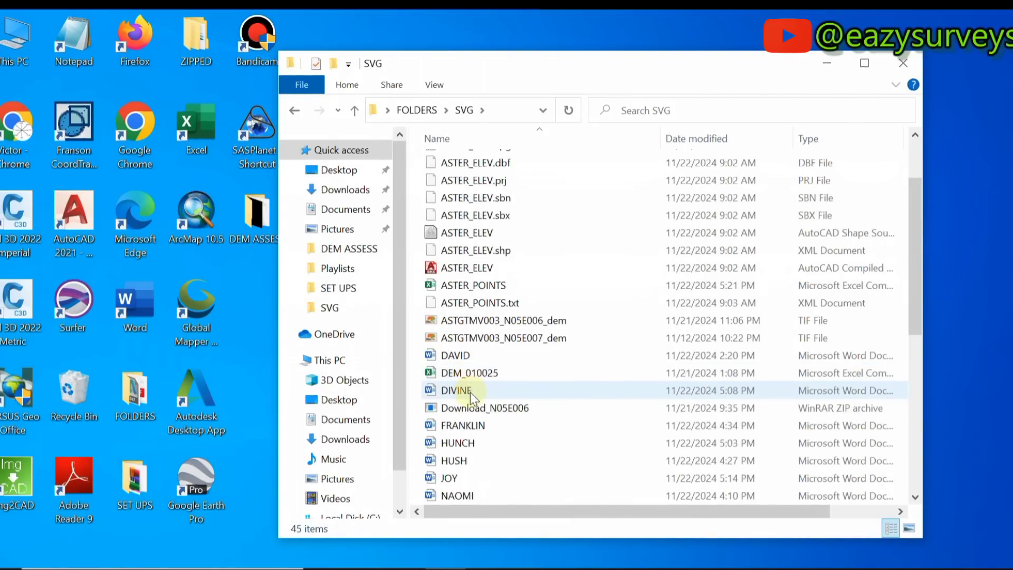
left_click(476, 378)
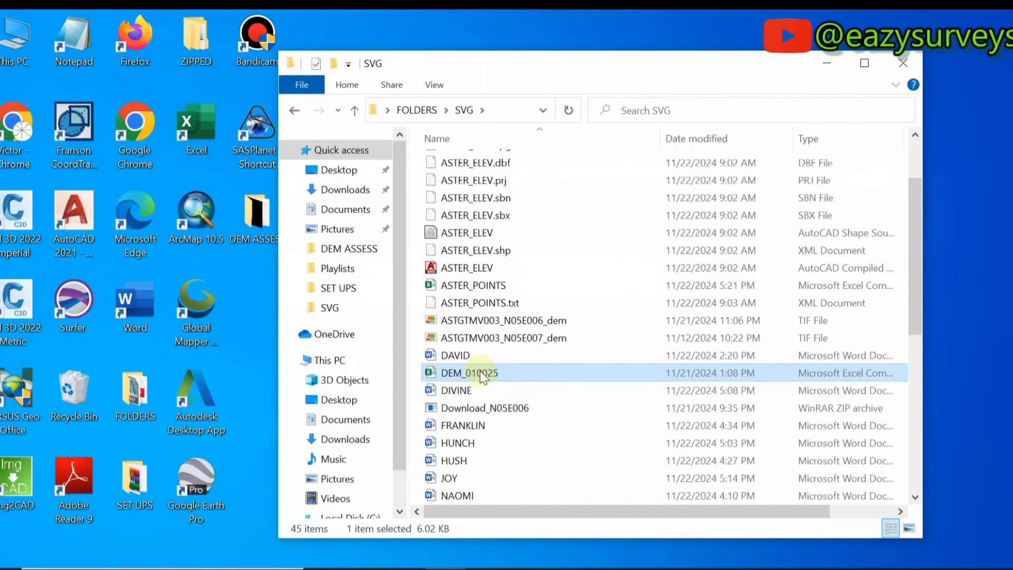
right_click(482, 378)
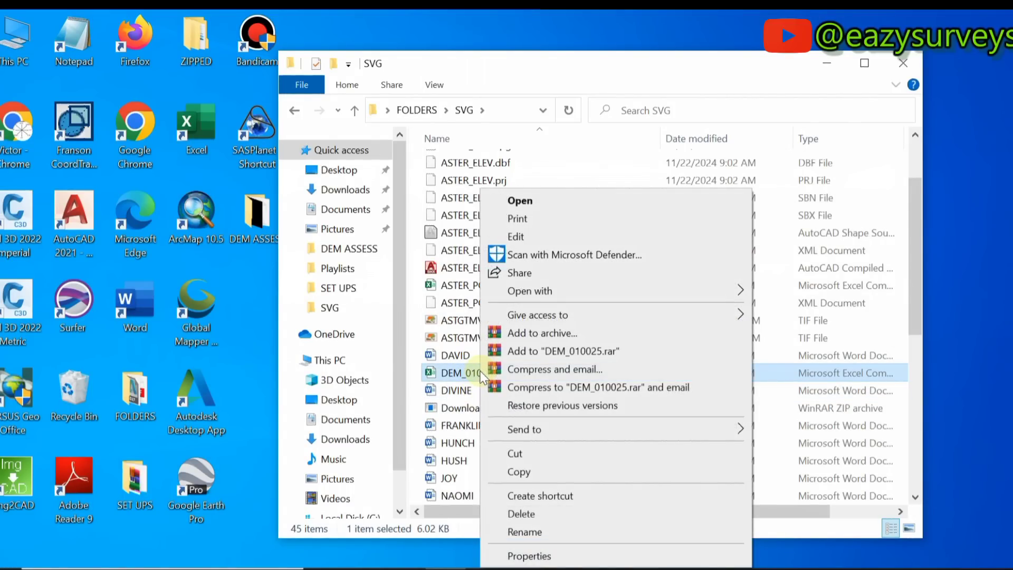
left_click(520, 471)
Paste the copied DEM_010025 file into the DEM ASSESS folder on the desktop.
left_click(827, 63)
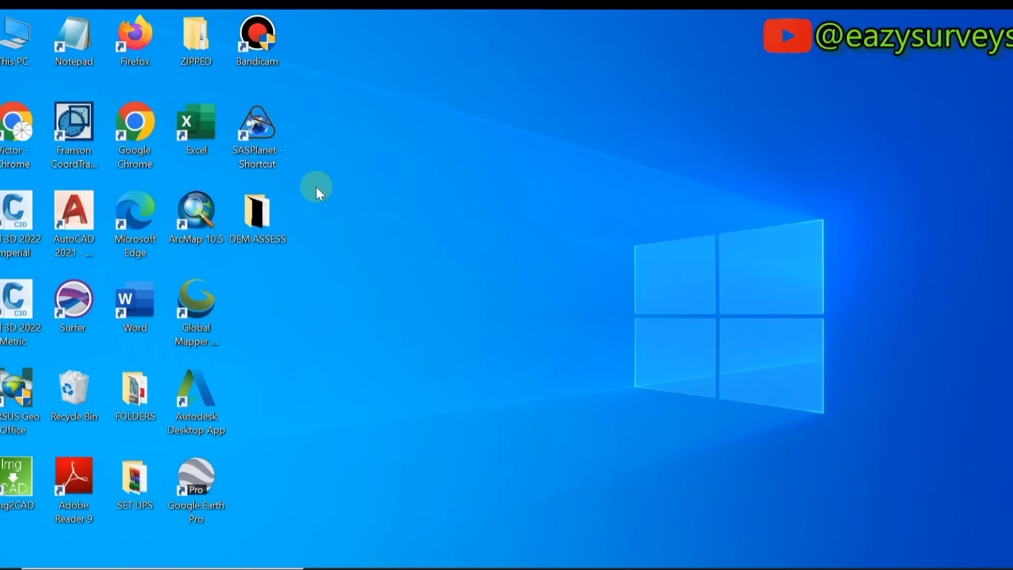
right_click(258, 220)
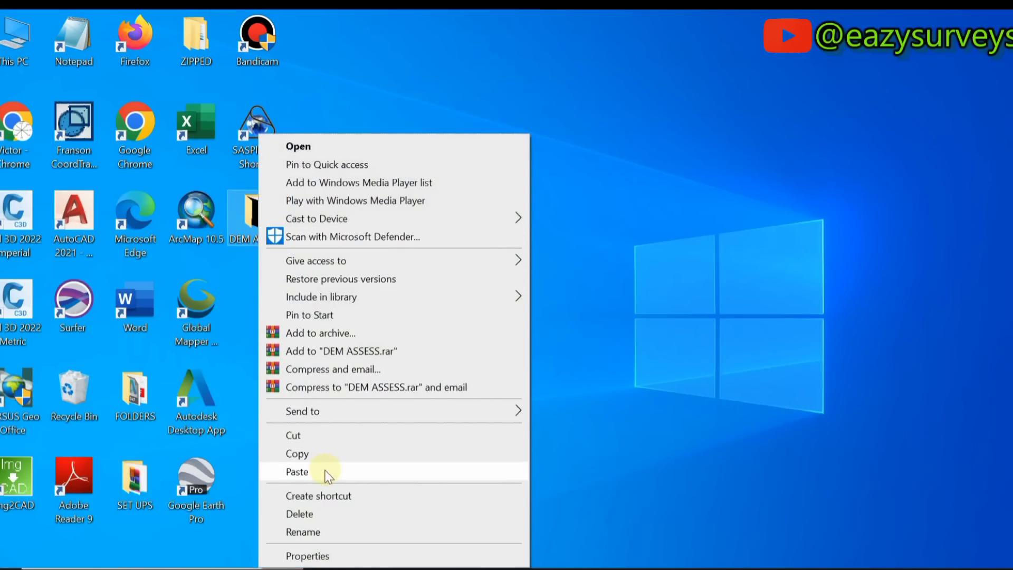
left_click(325, 470)
Rename the DEM_010025 file in the DEM ASSESS folder as GCPs.
double_click(256, 224)
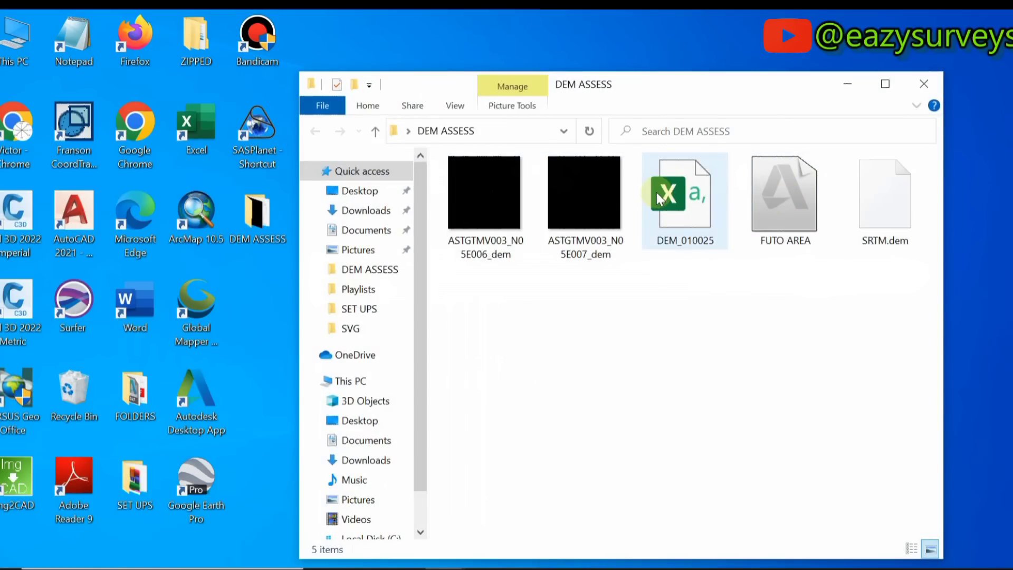
left_click(675, 192)
right_click(674, 192)
left_click(721, 532)
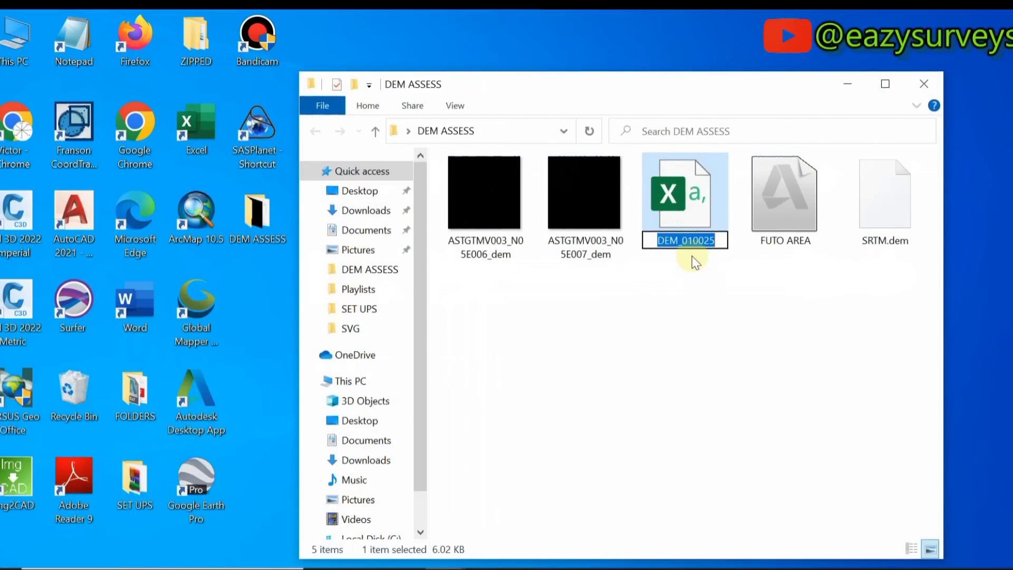
type("GC")
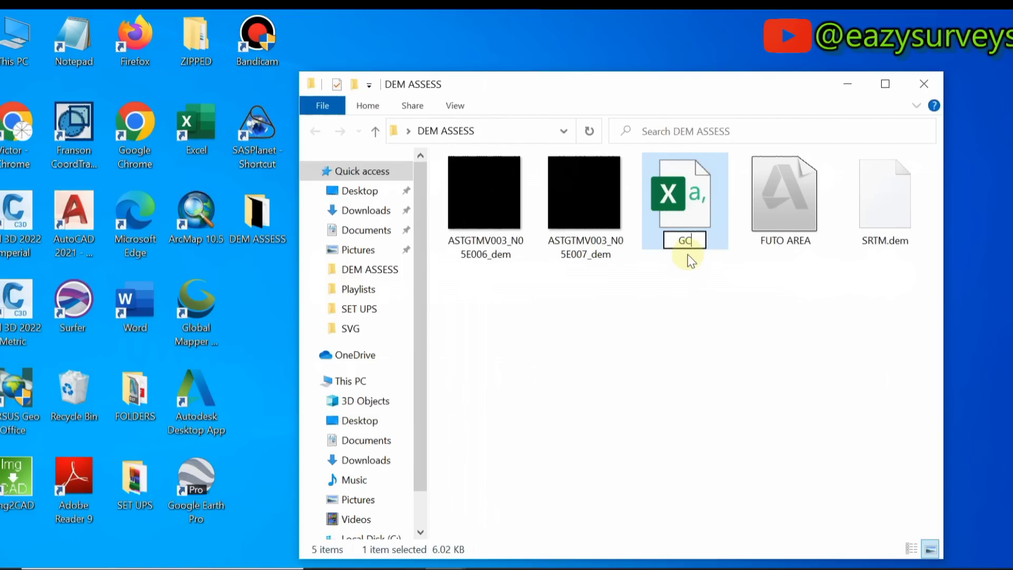
type("Ps")
key("Return")
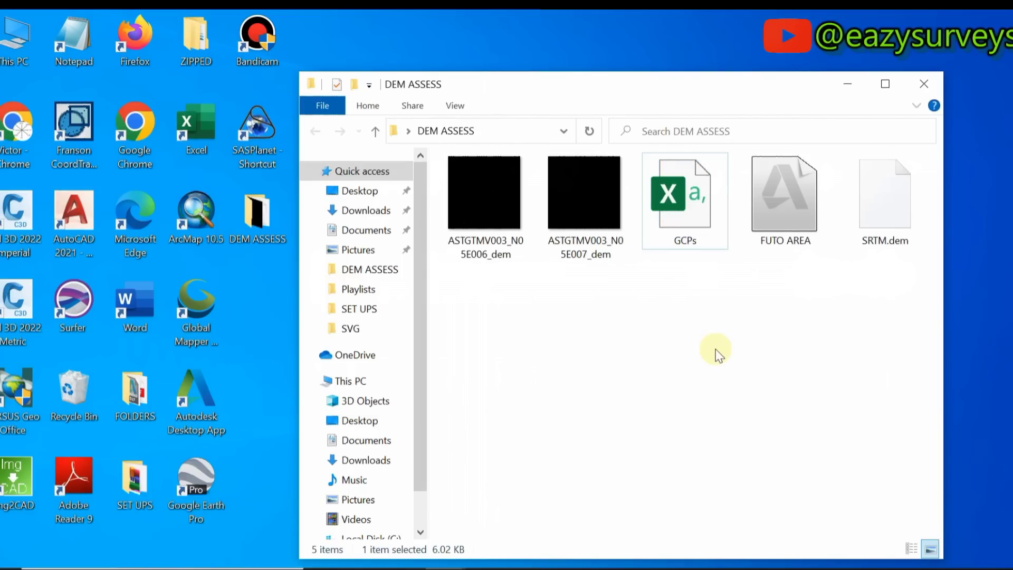
Open the GCPs file to review its point names, codes, coordinates and heights, and close the spreadsheet and the DEM ASSESS folder.
left_click(714, 351)
double_click(689, 189)
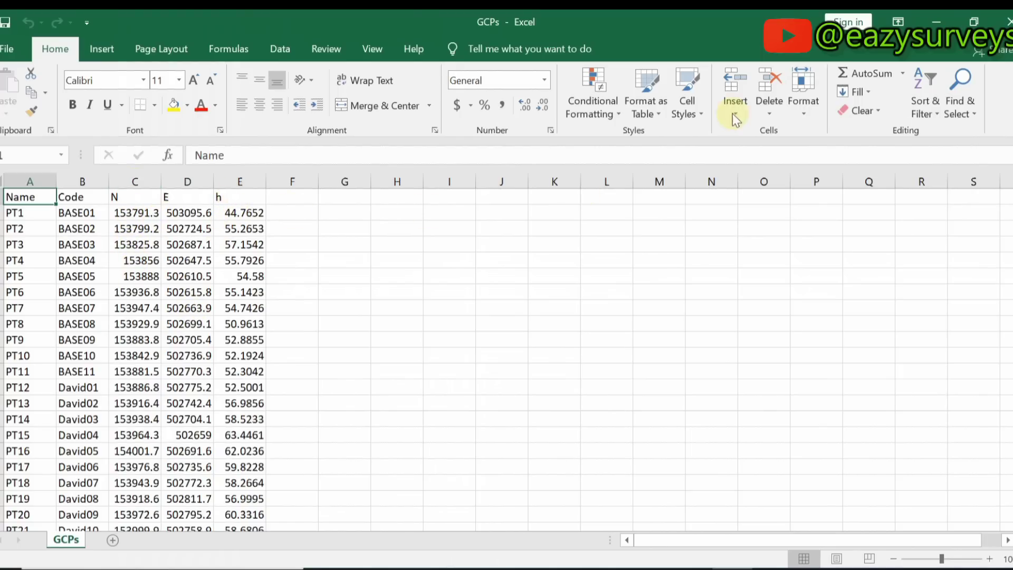
left_click(1009, 21)
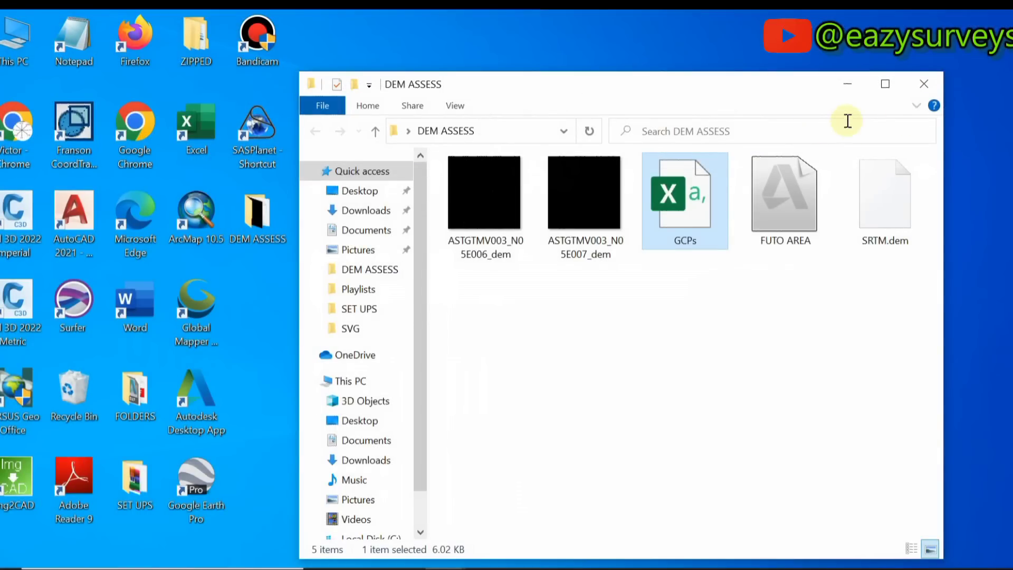
left_click(925, 85)
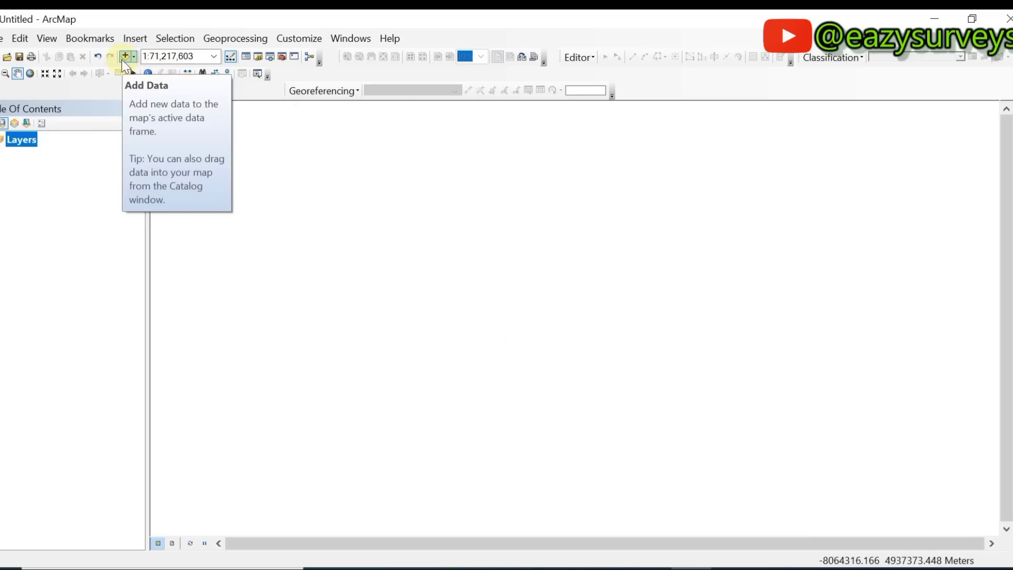
Connect the desktop's DEM ASSESS folder as a data source for adding layers to the map.
left_click(123, 59)
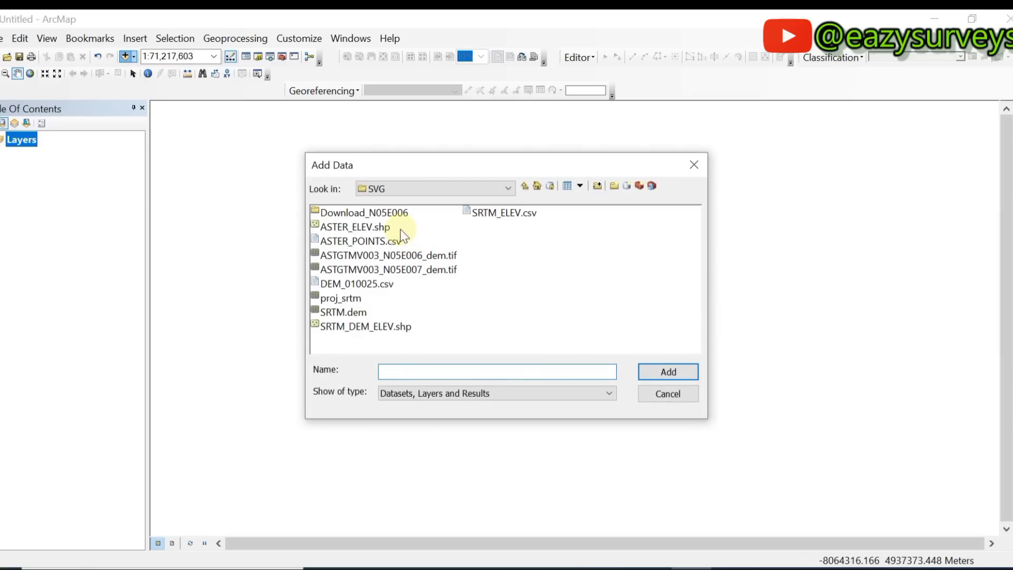
left_click(392, 189)
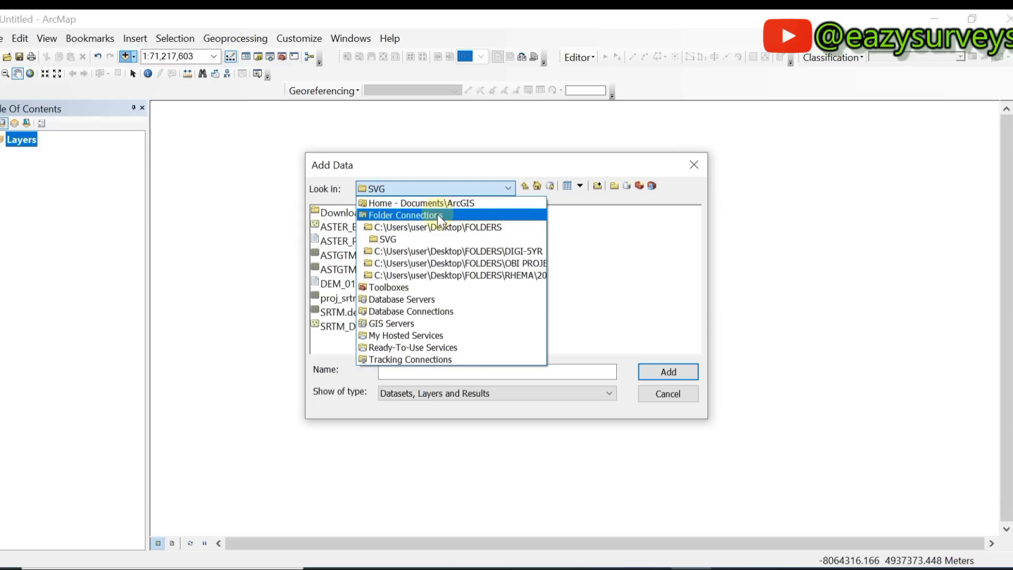
left_click(525, 188)
left_click(525, 187)
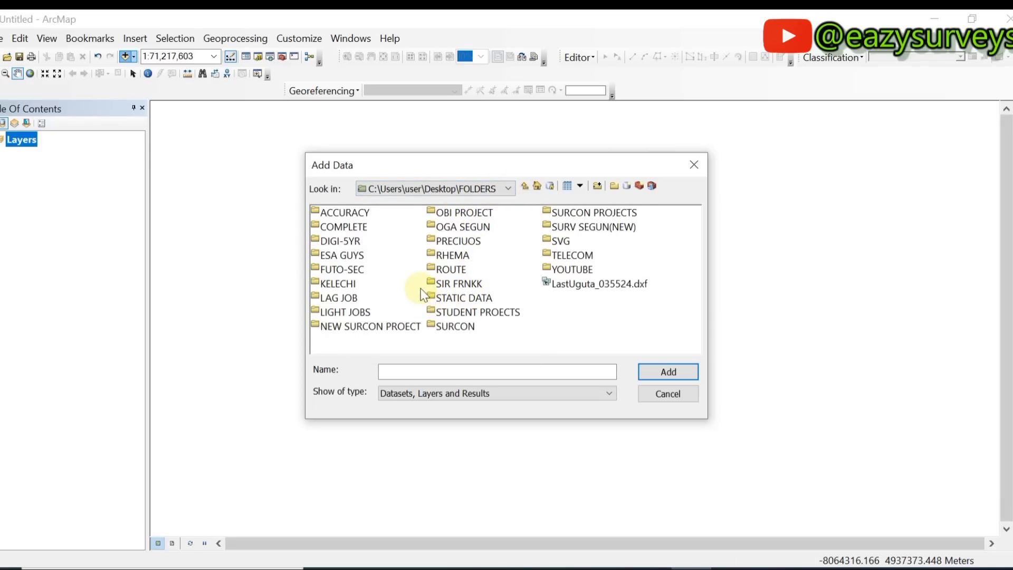
left_click(524, 186)
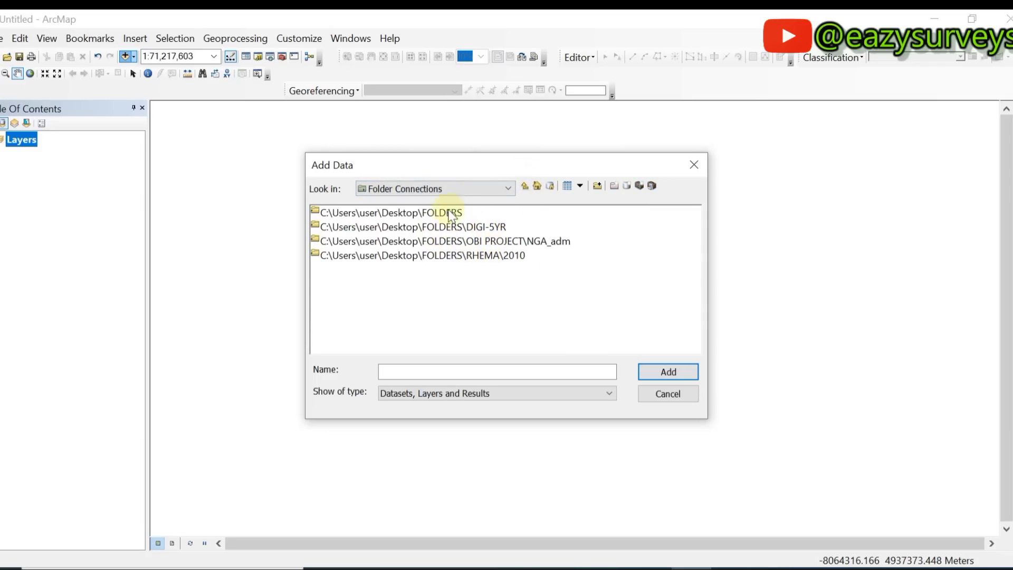
left_click(598, 187)
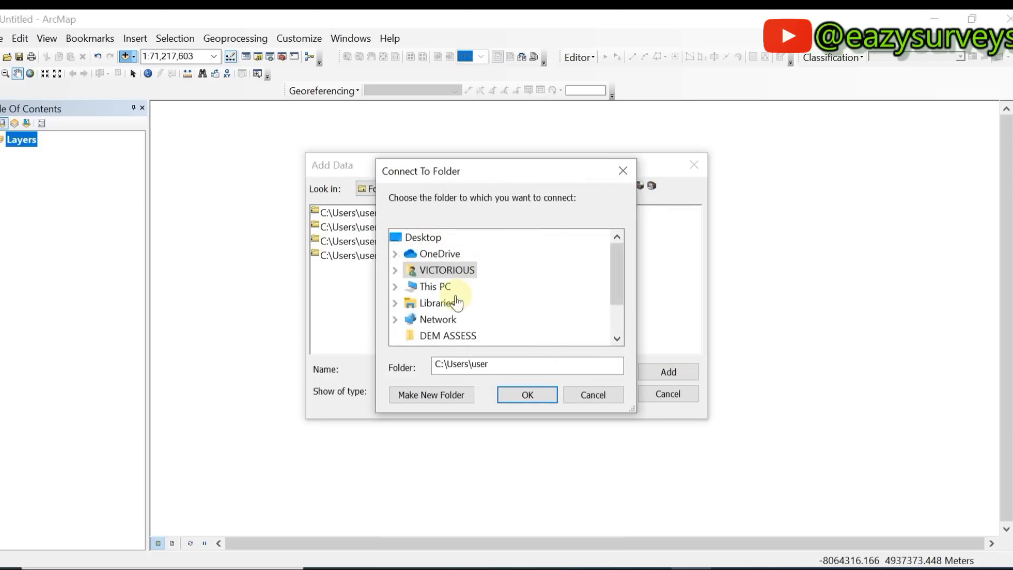
scroll(448, 296, "down", 1)
scroll(445, 284, "up", 1)
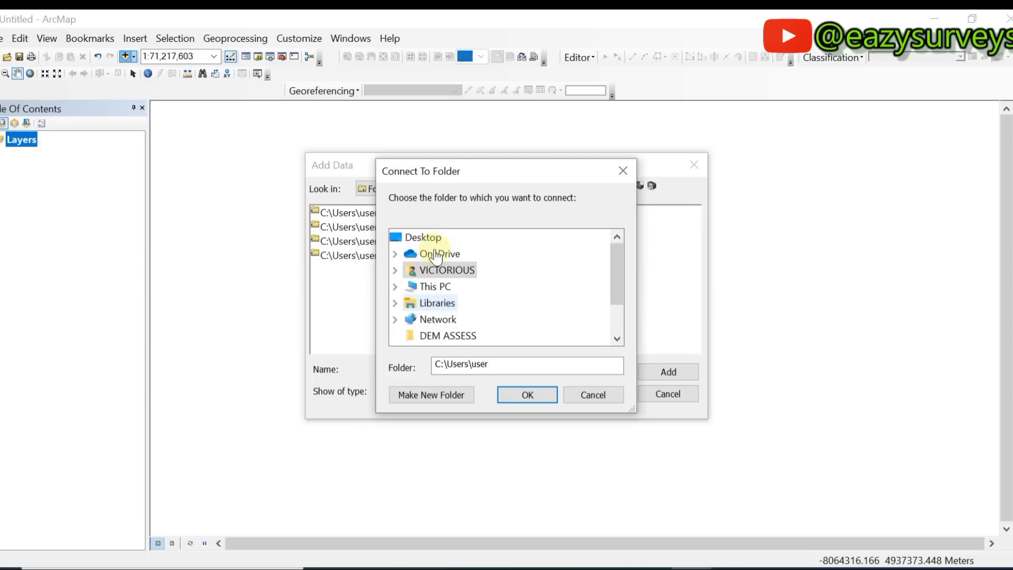
scroll(447, 293, "down", 1)
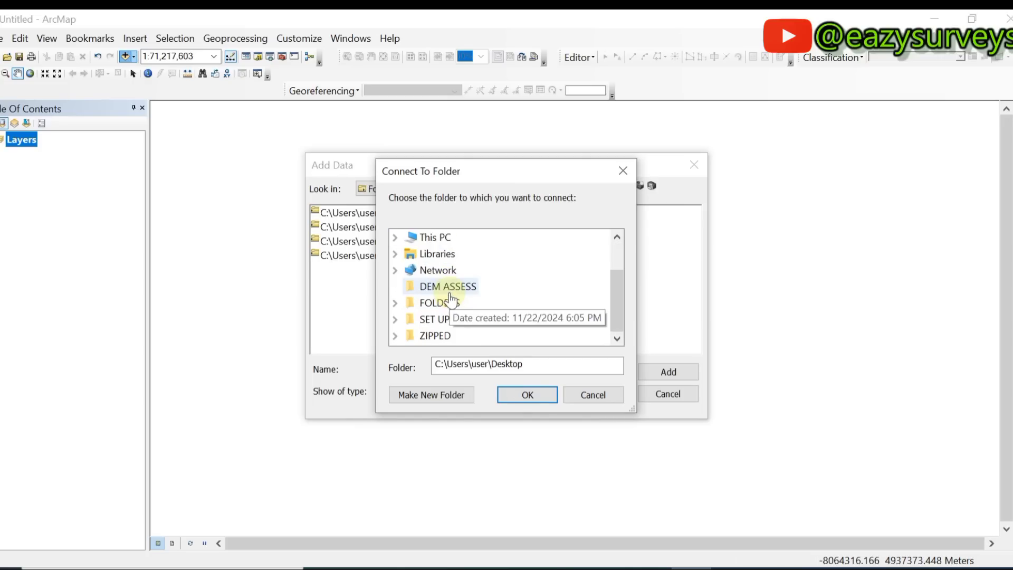
left_click(448, 286)
left_click(522, 395)
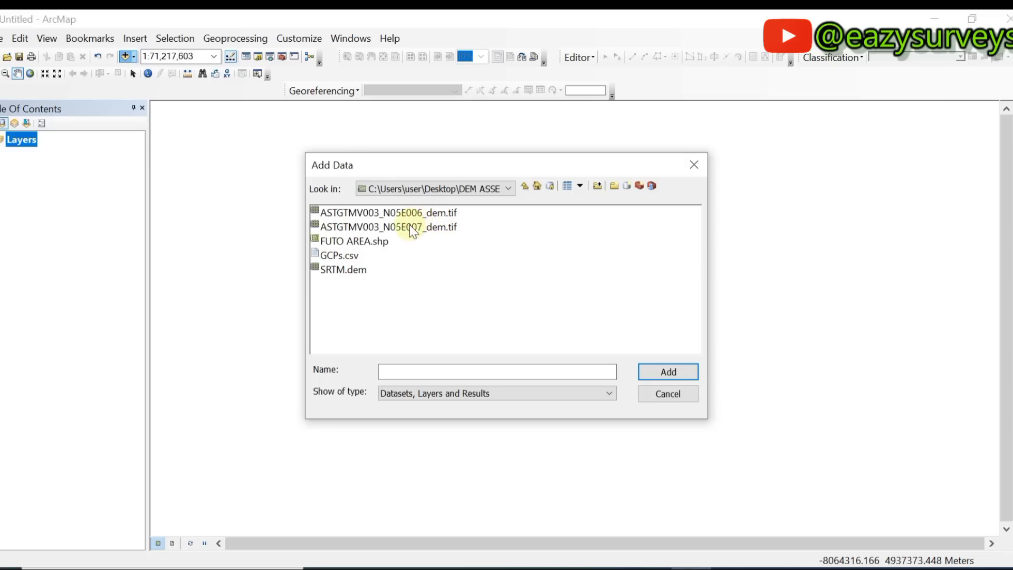
Add SRTM.dem from the DEM ASSESS folder to the map and dismiss the geographic coordinate system warning.
left_click(348, 271)
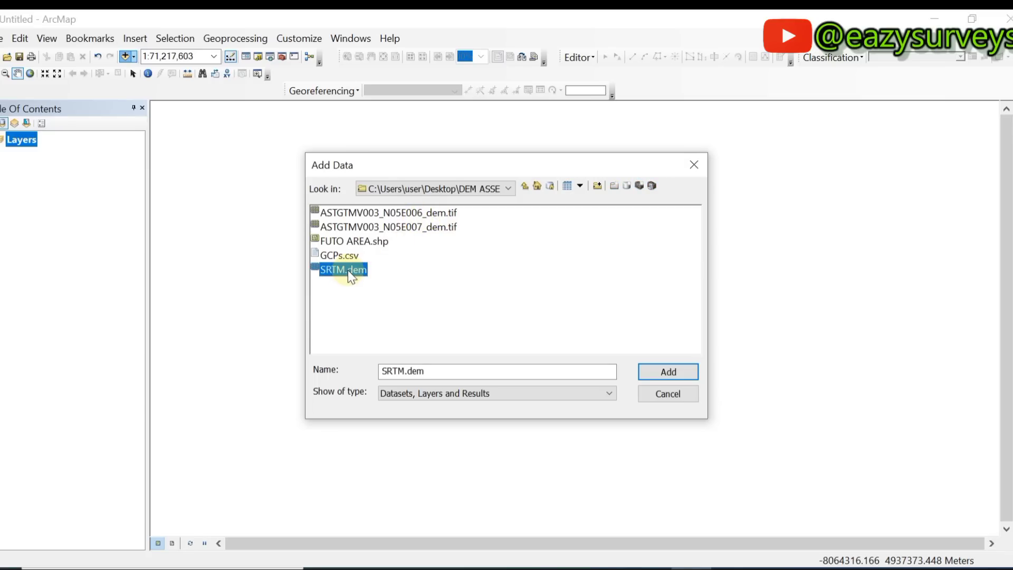
left_click(668, 372)
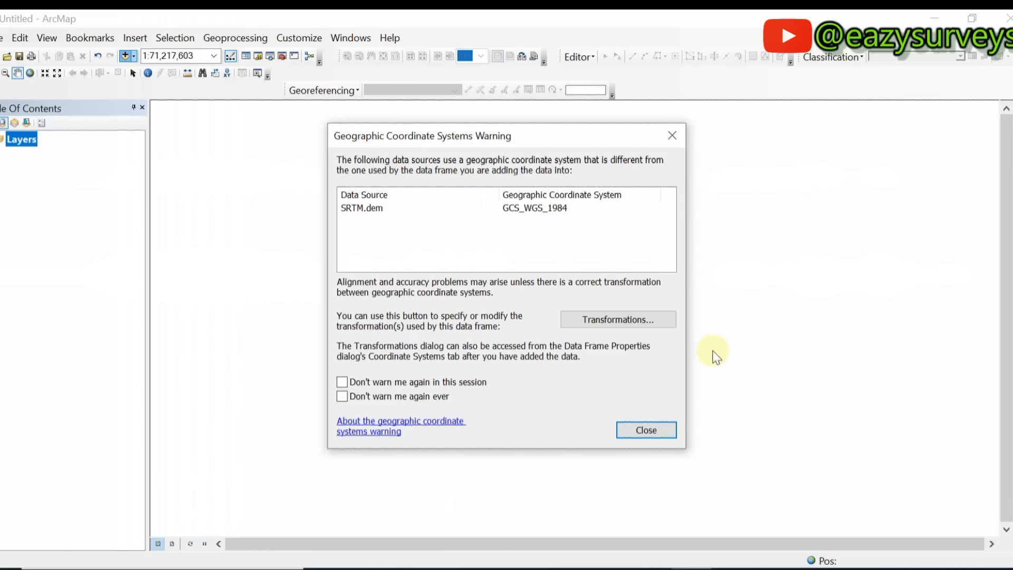
left_click(647, 430)
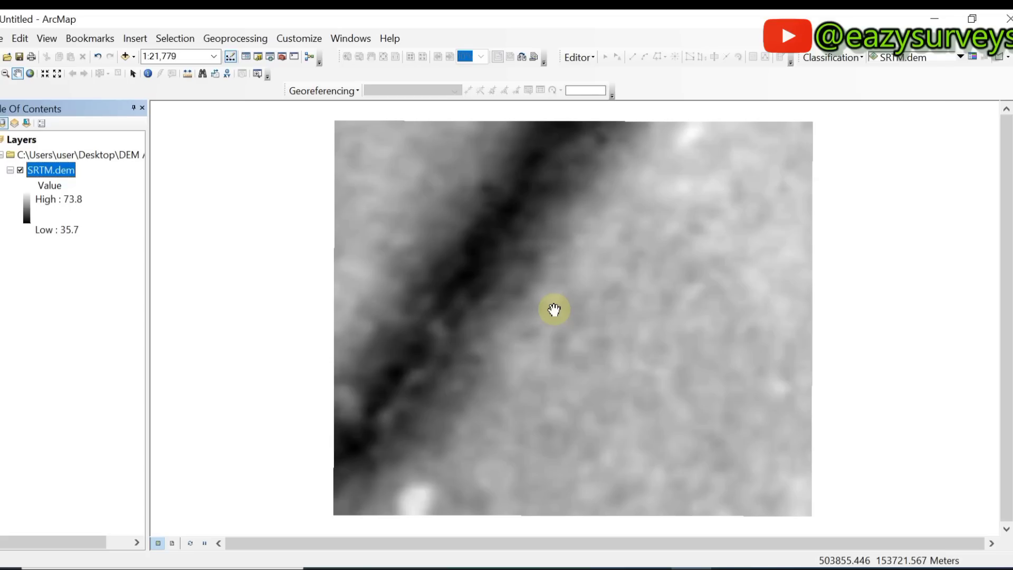
Search the tools for "project raster" and open the Project Raster data management tool.
mouse_move(1009, 172)
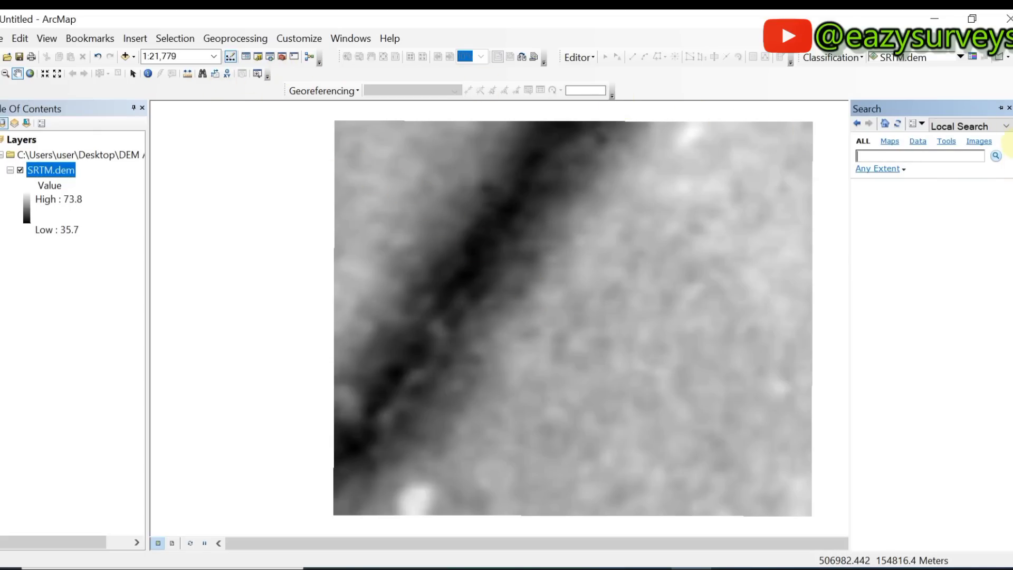
left_click_drag(780, 207, 643, 235)
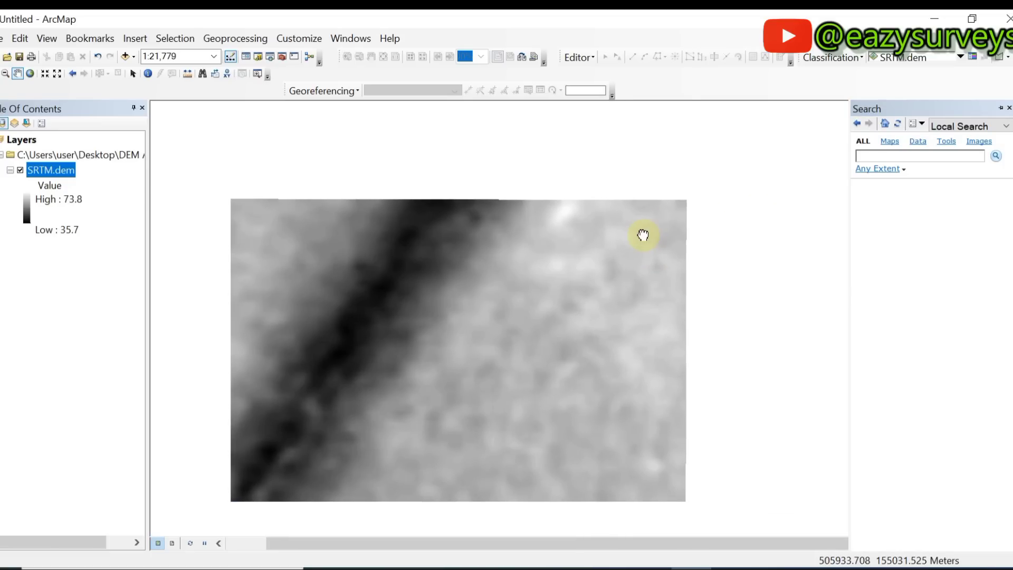
left_click(271, 57)
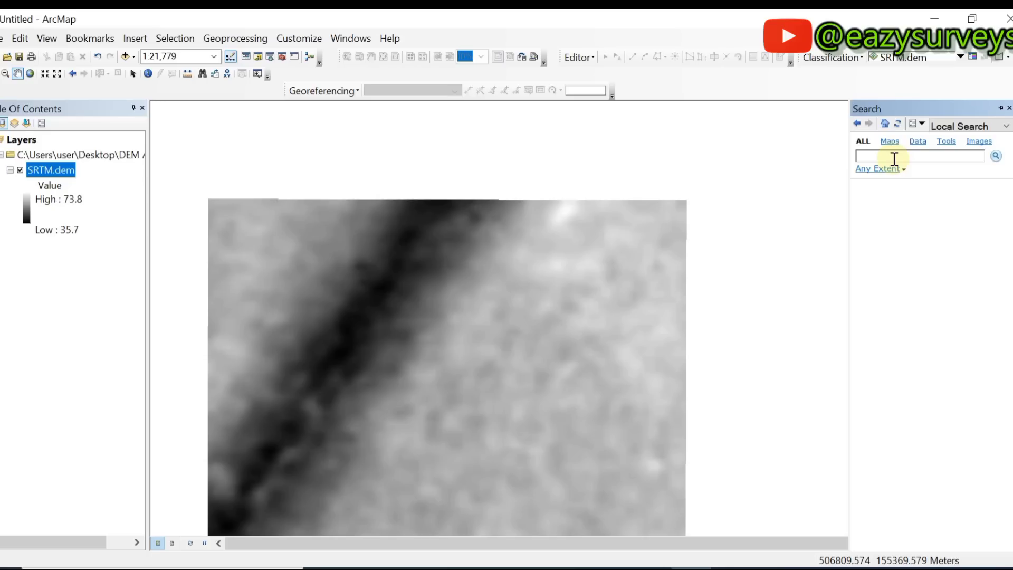
type("project raster")
left_click(997, 157)
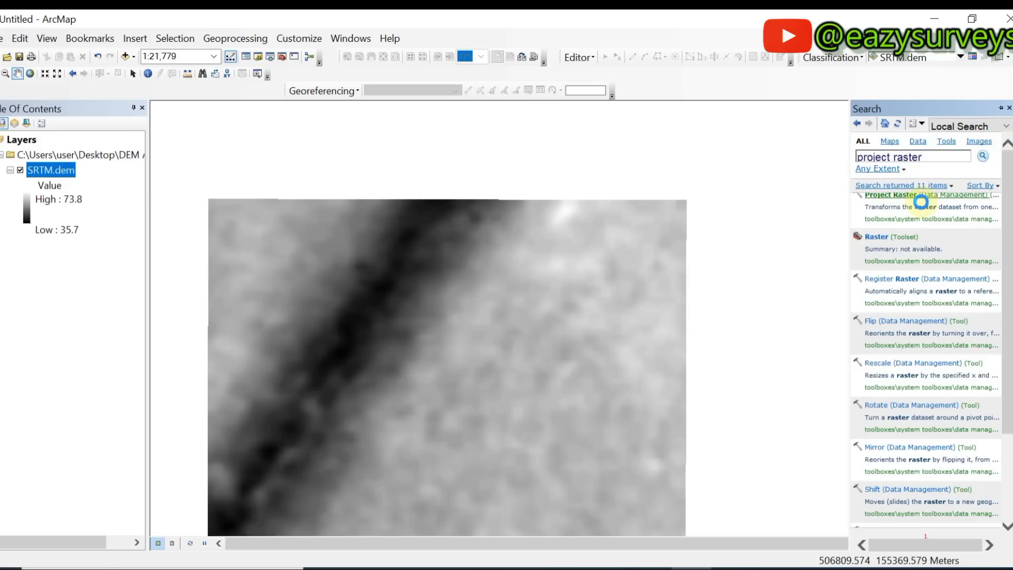
left_click(921, 201)
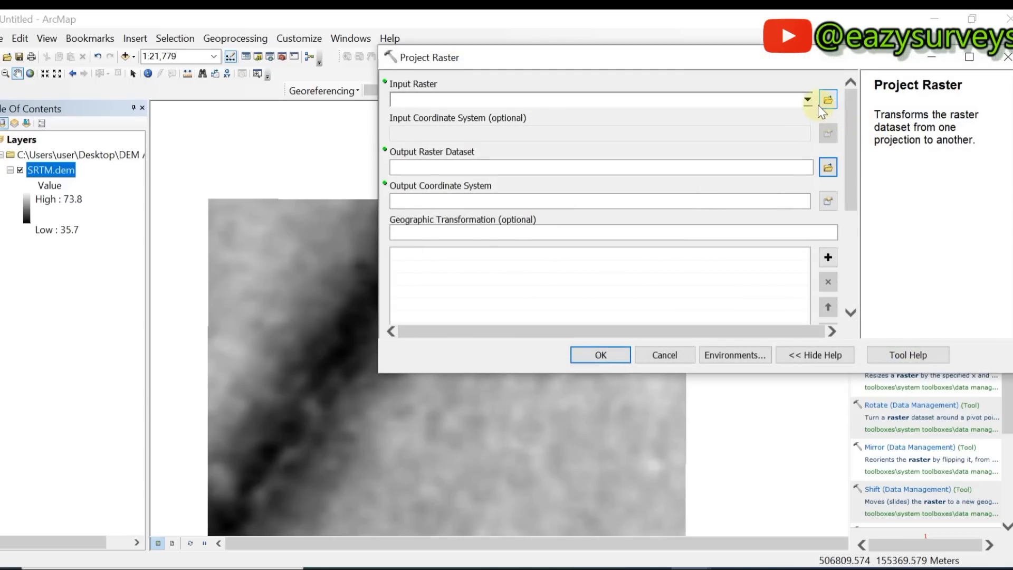
Set SRTM.dem as the input raster and name the output dataset SRTM_ProjectRaster1 in Default.gdb.
left_click(807, 99)
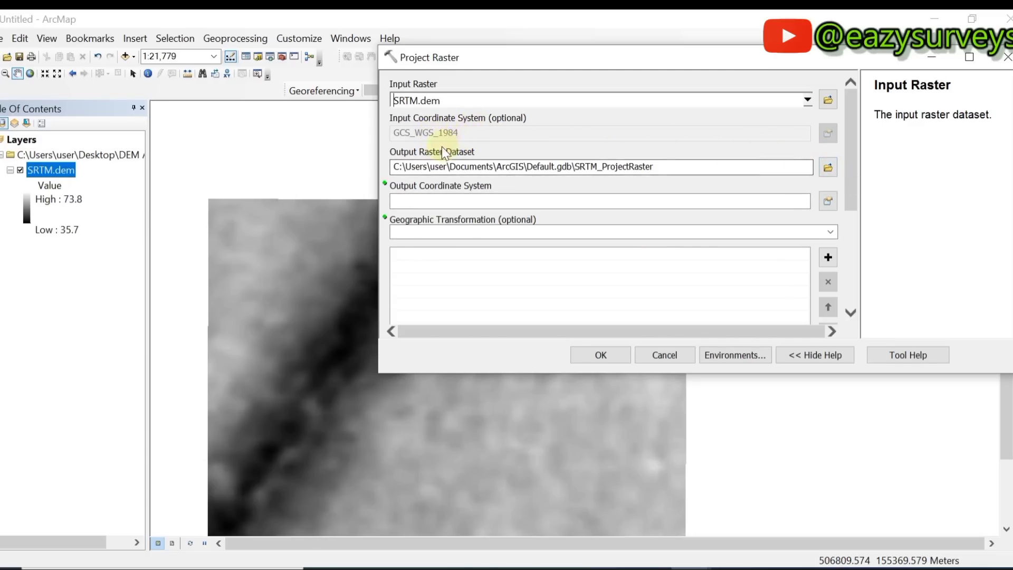
left_click(653, 166)
type("1")
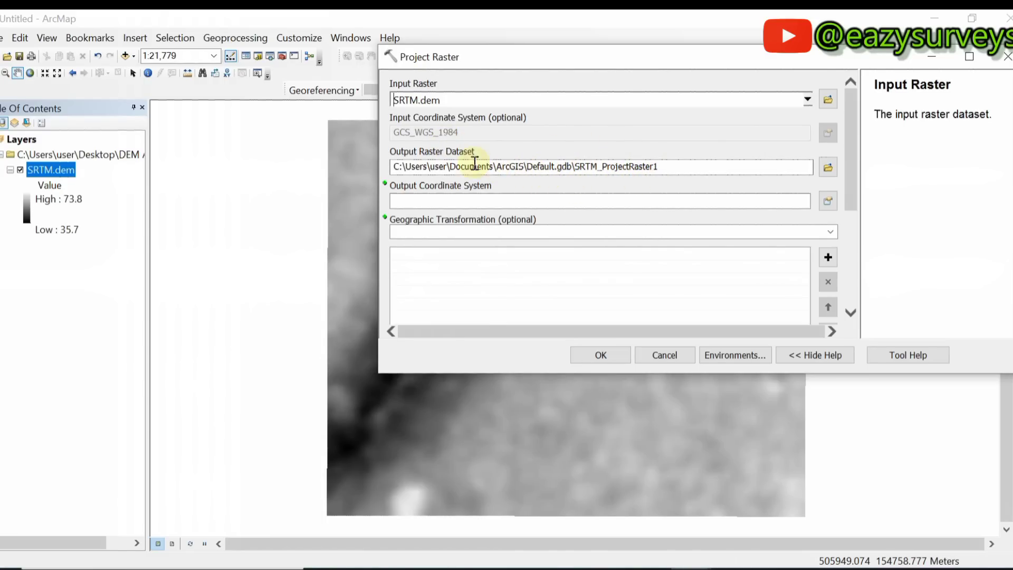
left_click(827, 167)
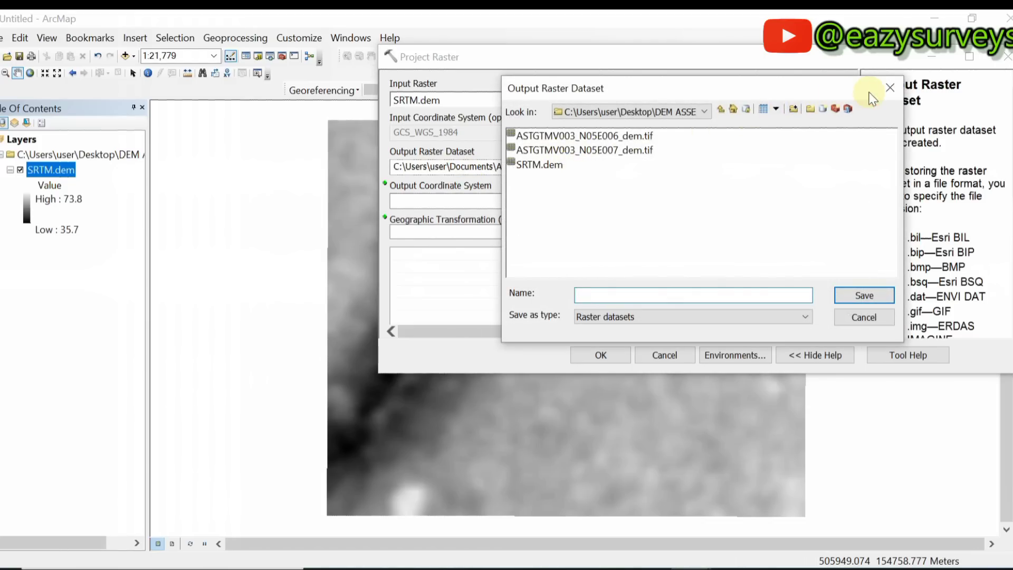
left_click(890, 87)
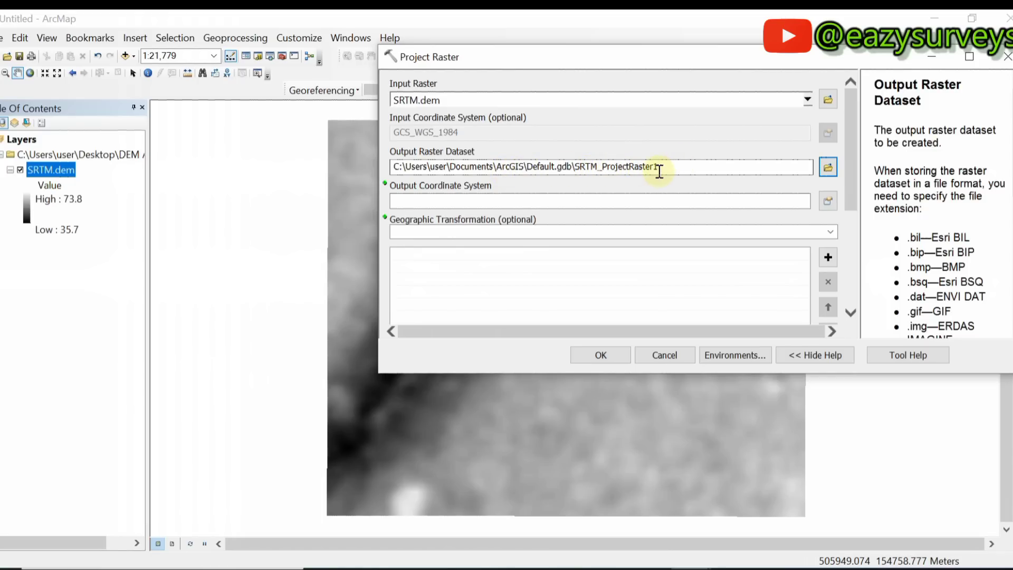
Set the output coordinate system to Nigeria Mid Belt from the projected National Grids for Africa and run the raster projection.
left_click(490, 197)
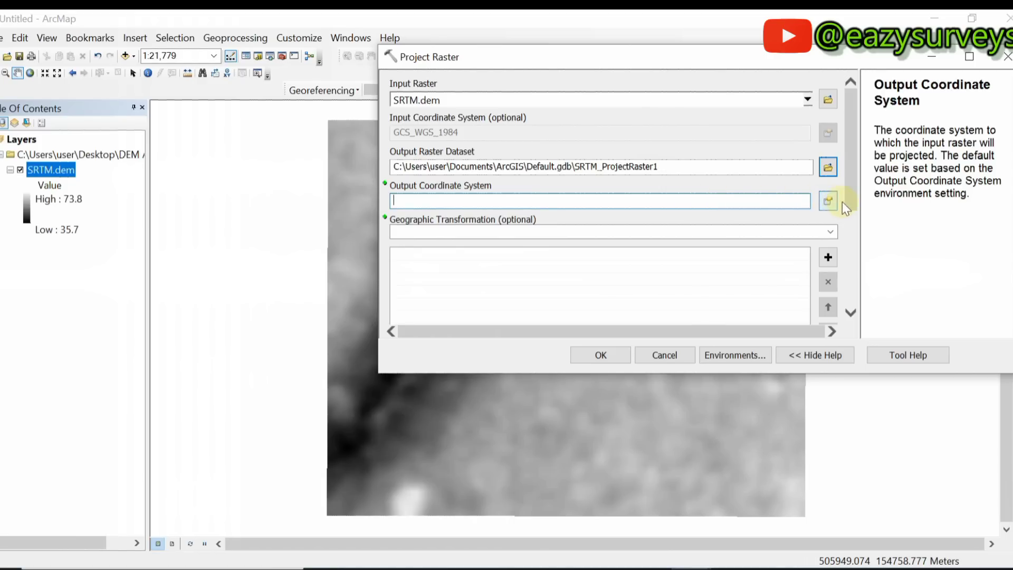
left_click(828, 201)
double_click(584, 131)
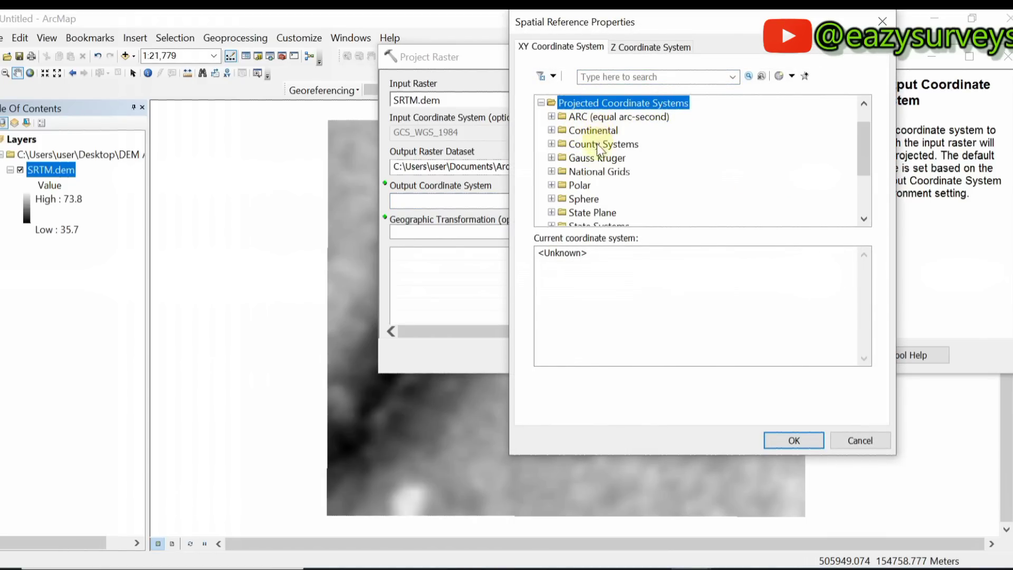
double_click(585, 172)
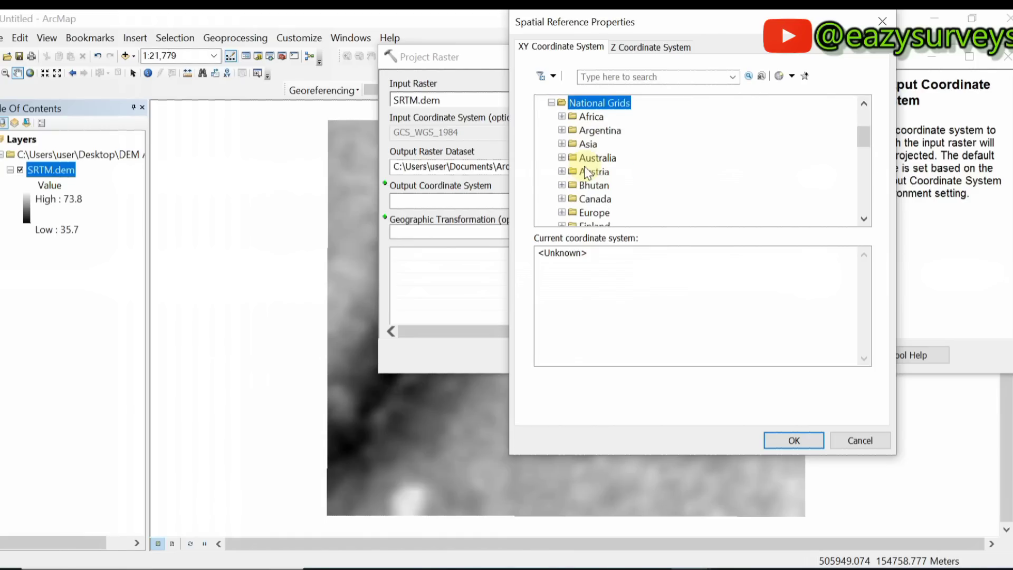
double_click(578, 117)
scroll(602, 173, "down", 2)
scroll(602, 173, "down", 6)
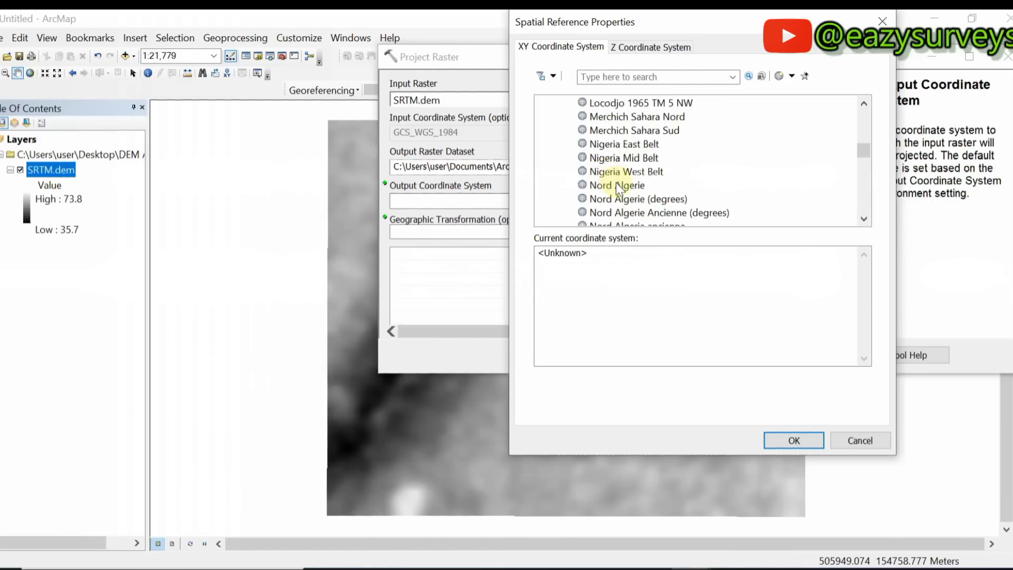
left_click(614, 159)
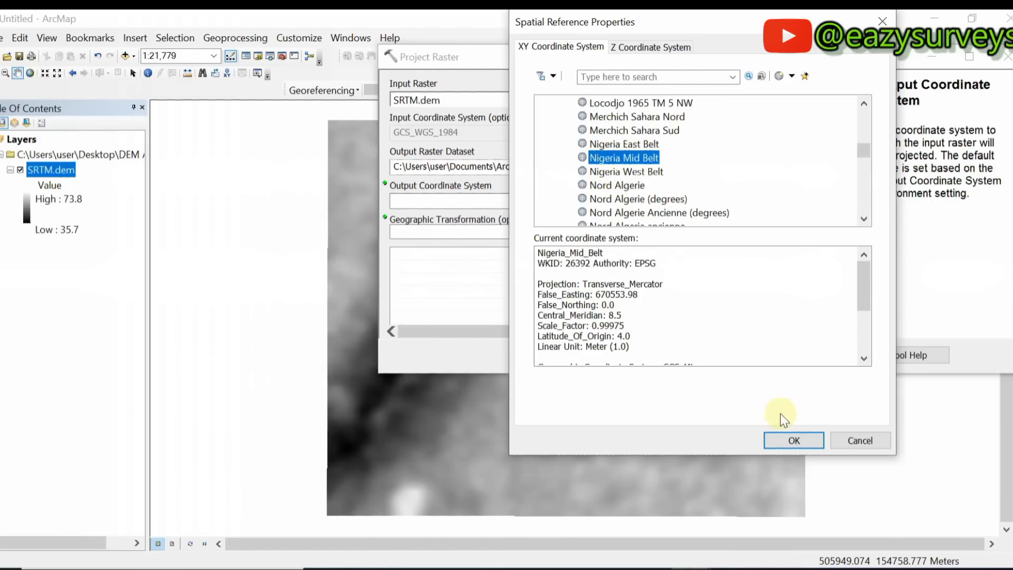
left_click(786, 440)
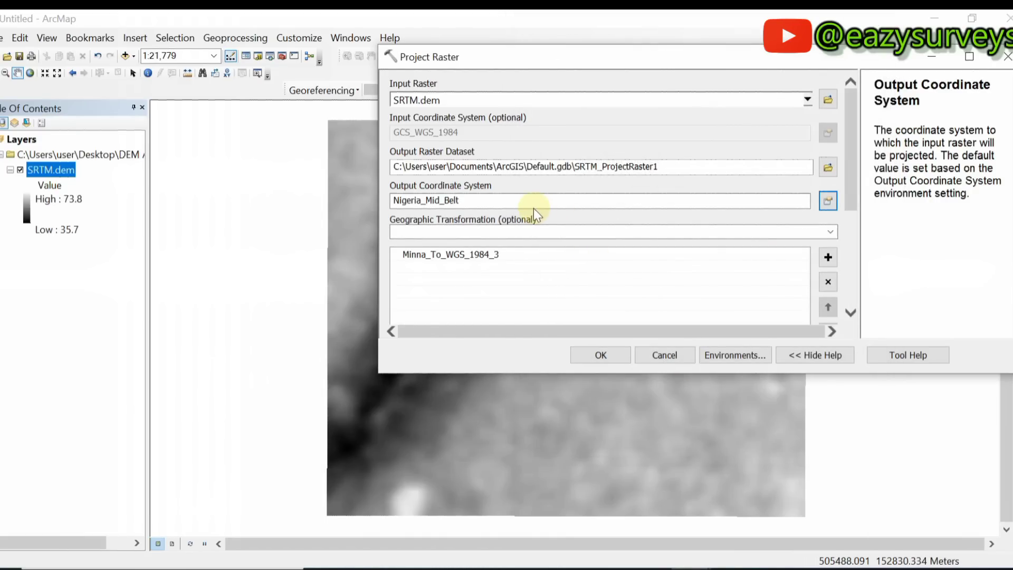
scroll(534, 208, "down", 3)
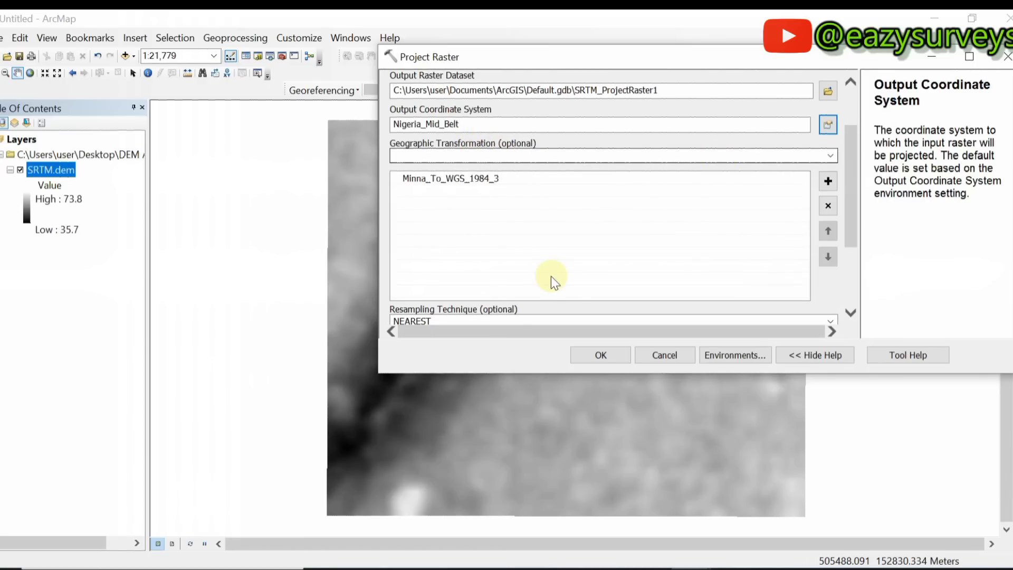
left_click(597, 352)
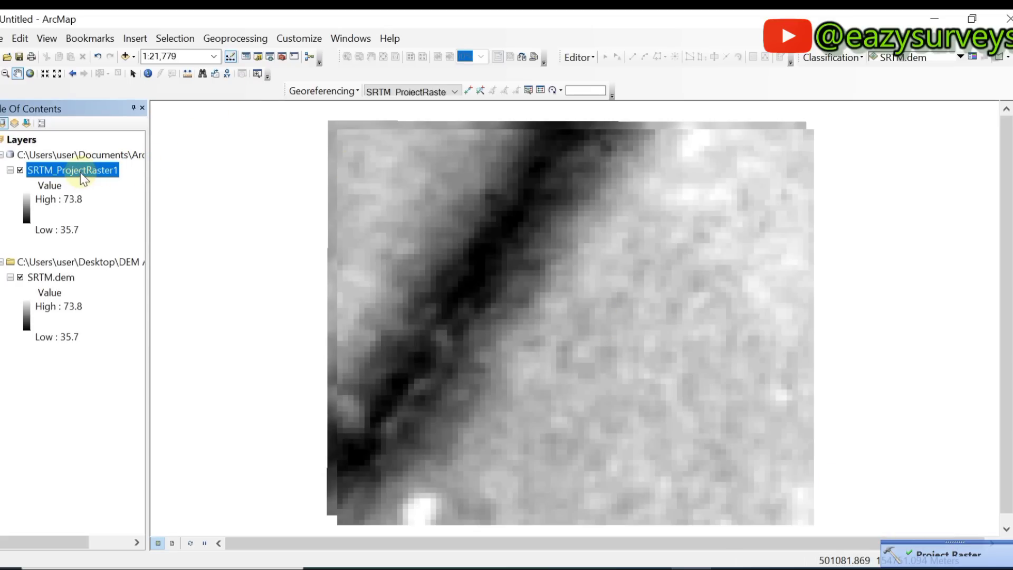
Remove the original SRTM.dem layer from the map and select the projected SRTM_ProjectRaster1 layer.
left_click(44, 278)
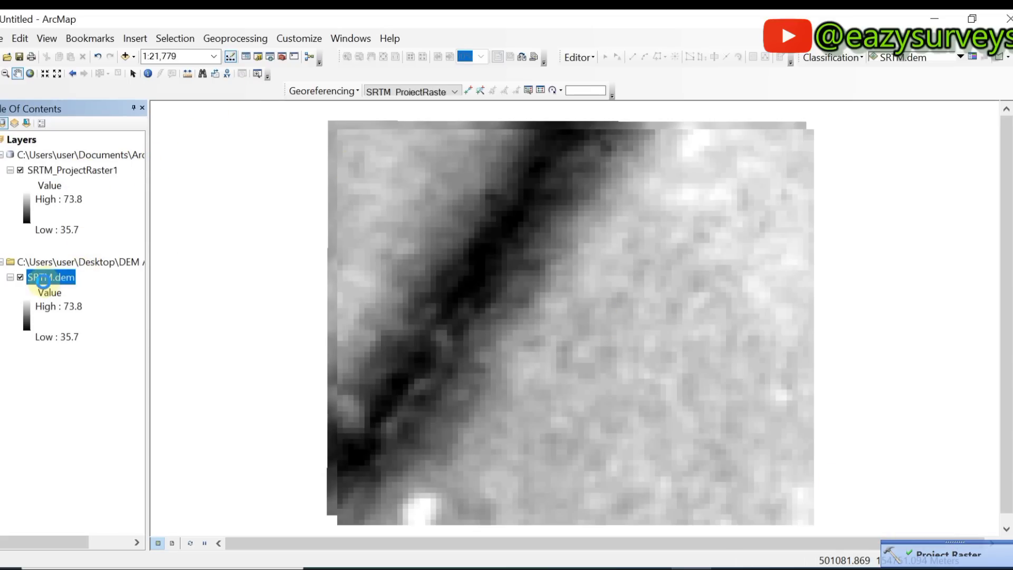
right_click(43, 278)
left_click(56, 309)
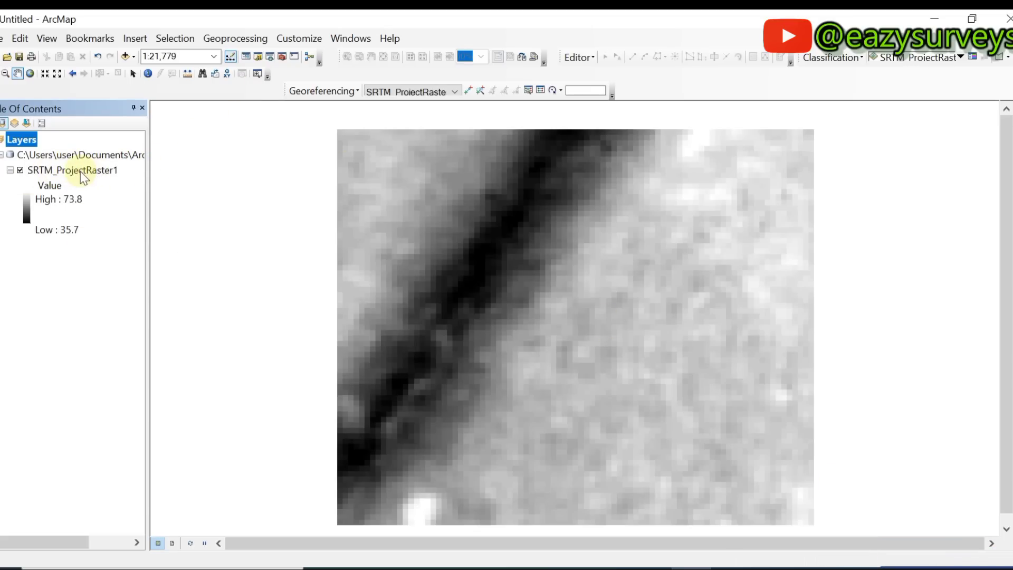
left_click(80, 171)
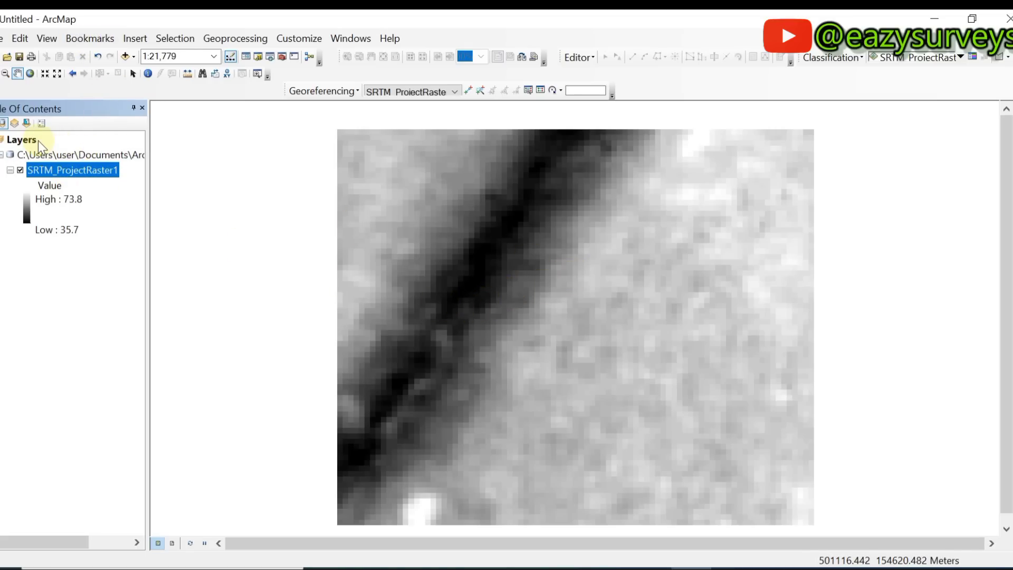
Add the ASTGTMV003_N05E006_dem.tif and ASTGTMV003_N05E007_dem.tif rasters to the map, and hide and collapse the SRTM_ProjectRaster1 layer.
left_click(126, 56)
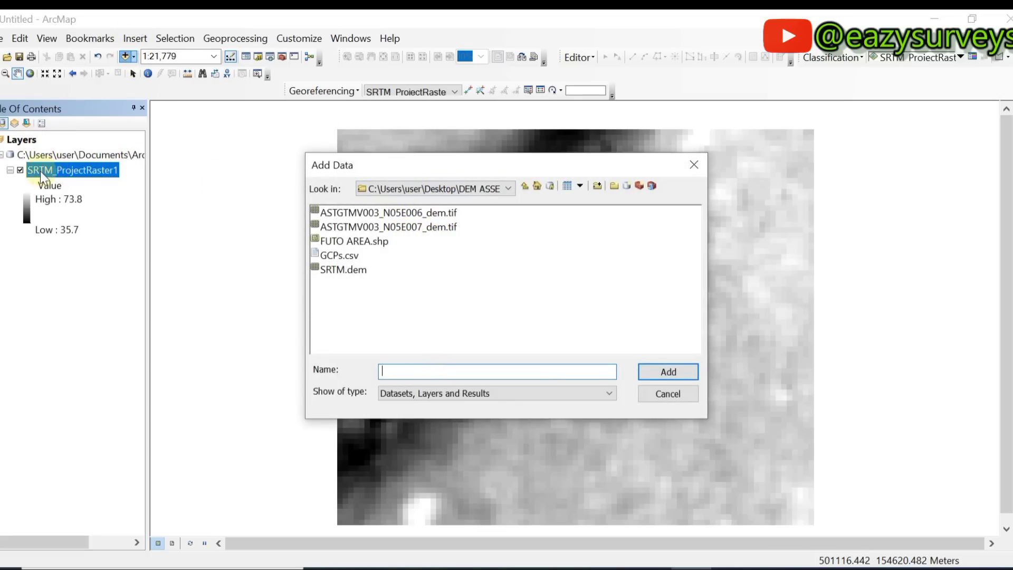
left_click_drag(439, 244, 446, 209)
left_click(468, 226)
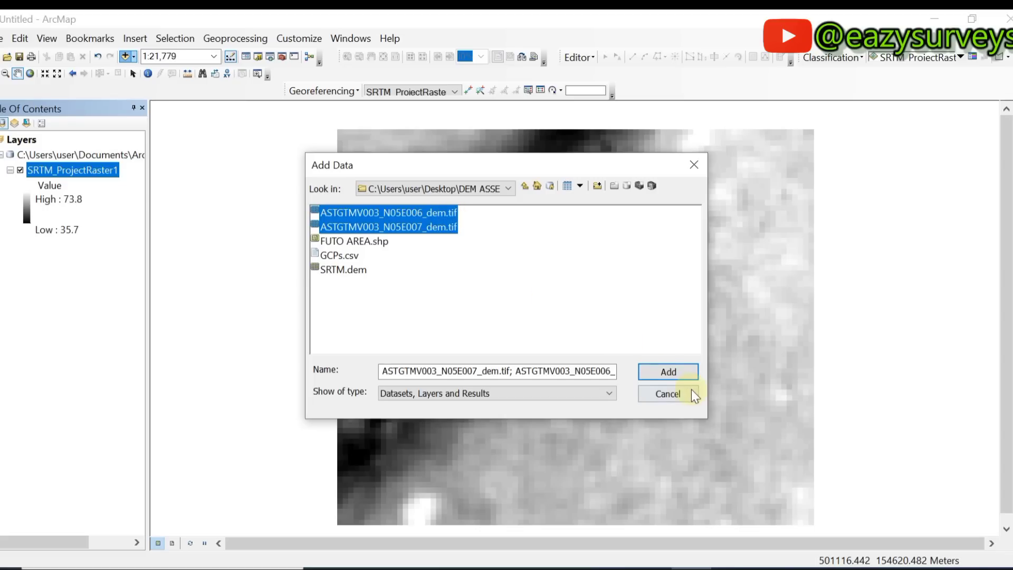
left_click(663, 366)
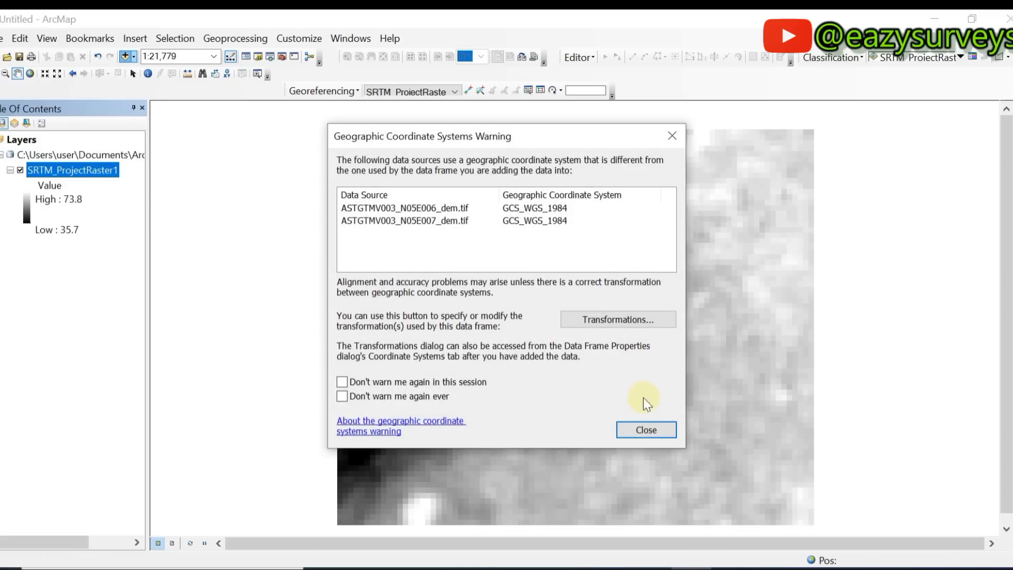
left_click(646, 430)
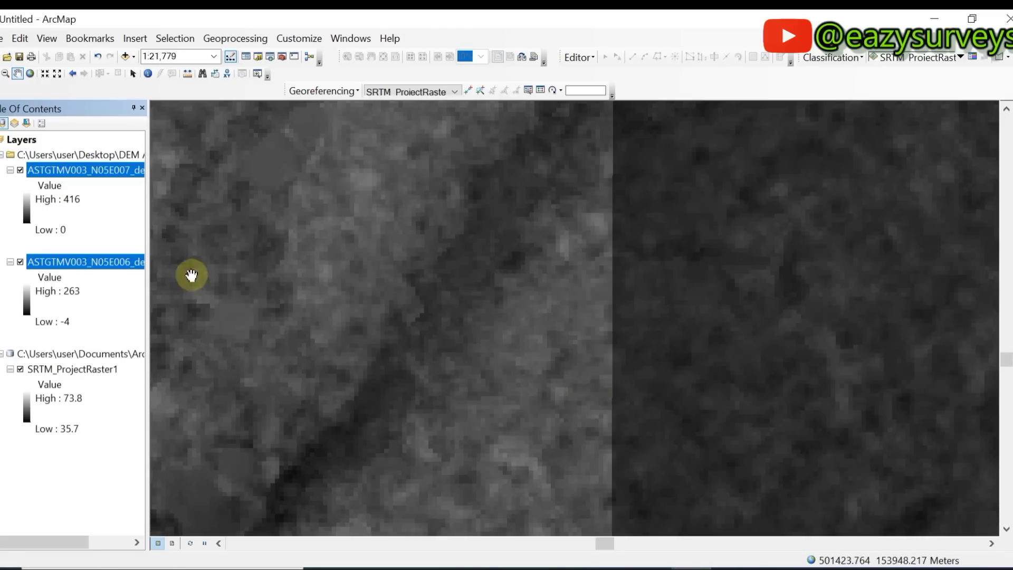
left_click(20, 370)
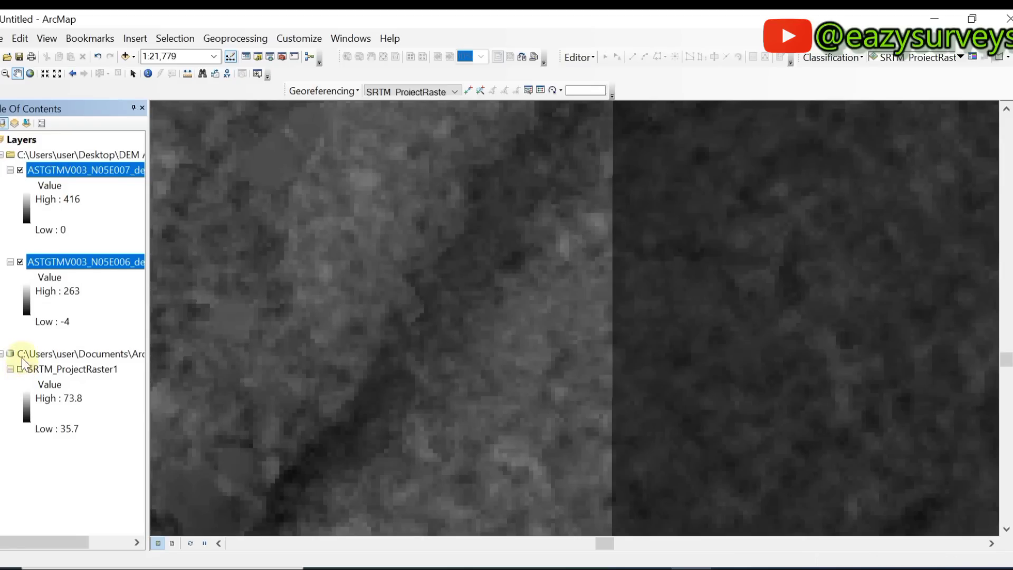
left_click(10, 370)
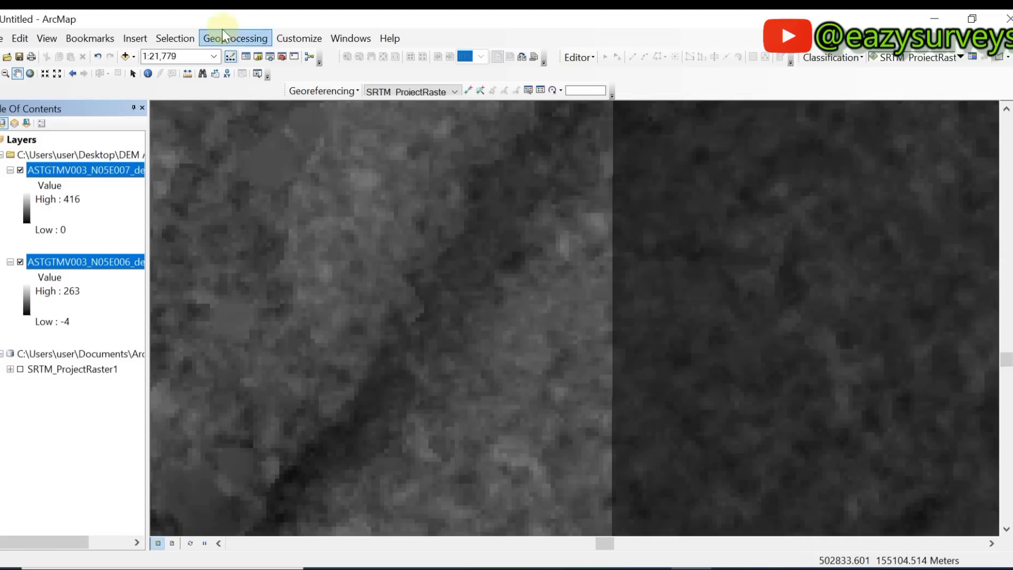
Add the FUTO AREA.shp boundary to the map from the project subfolder of Desktop\FOLDERS that also contains OWERRI WEST.shp.
left_click(127, 57)
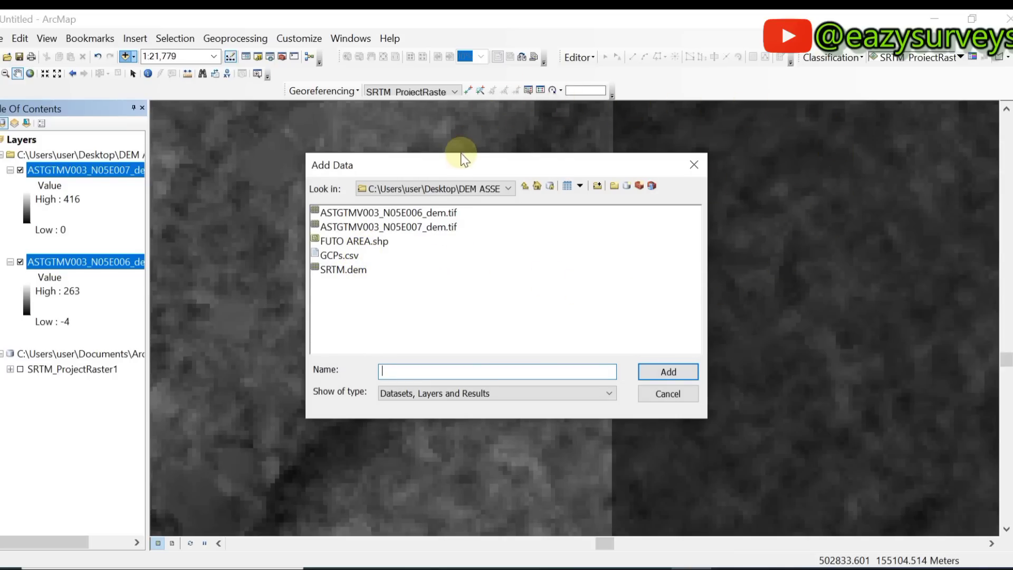
left_click(353, 242)
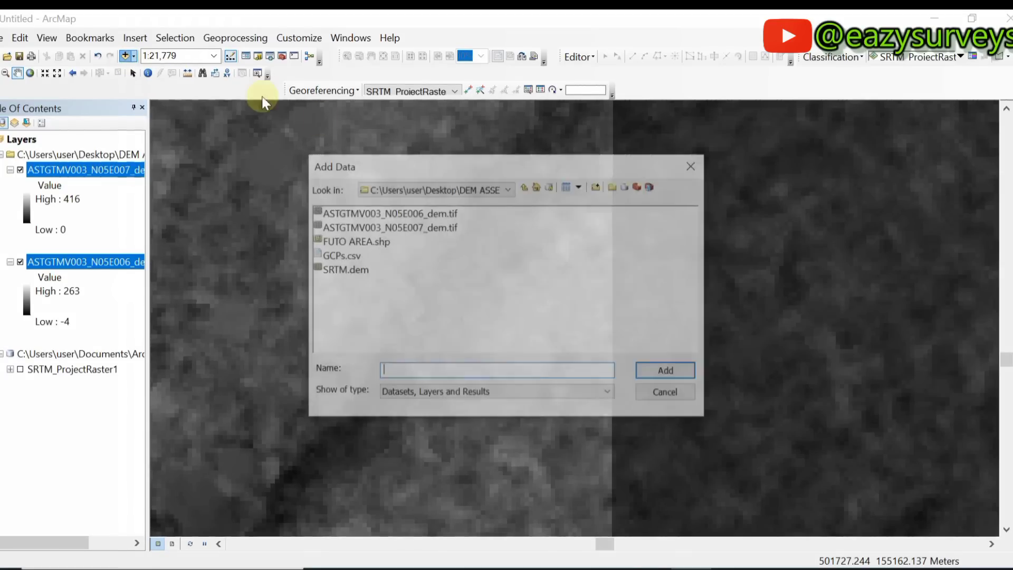
left_click(430, 189)
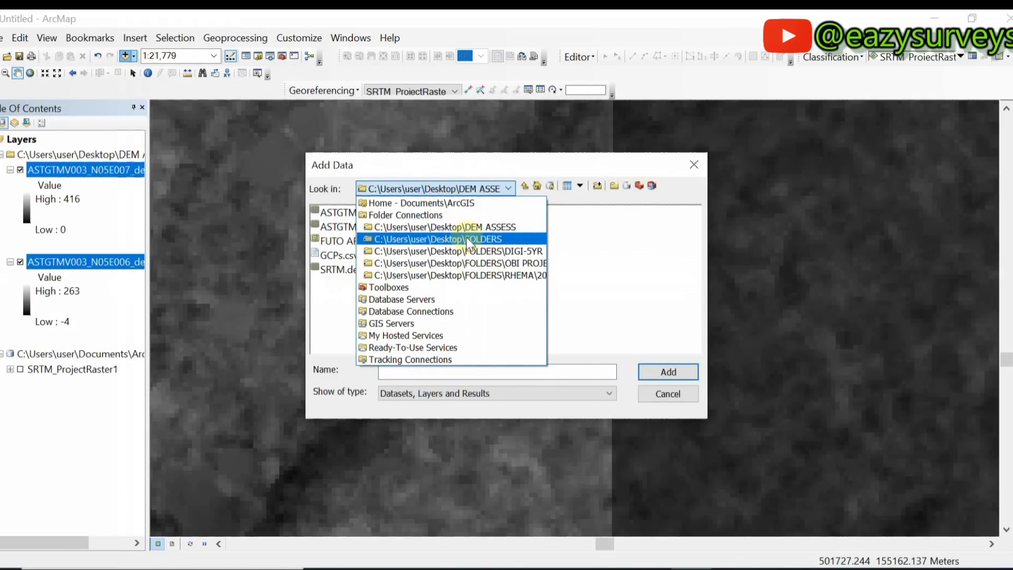
left_click(468, 240)
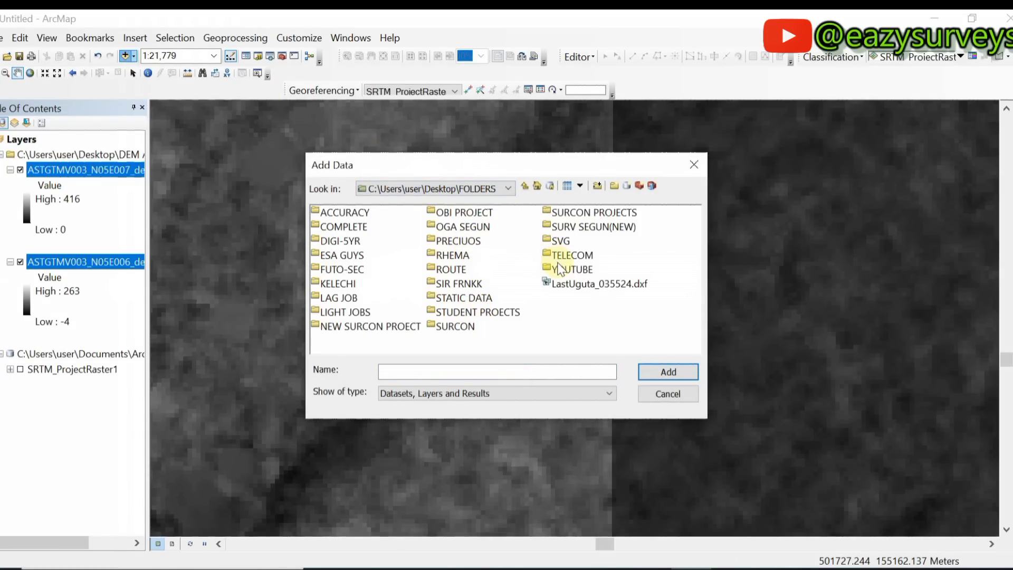
double_click(348, 285)
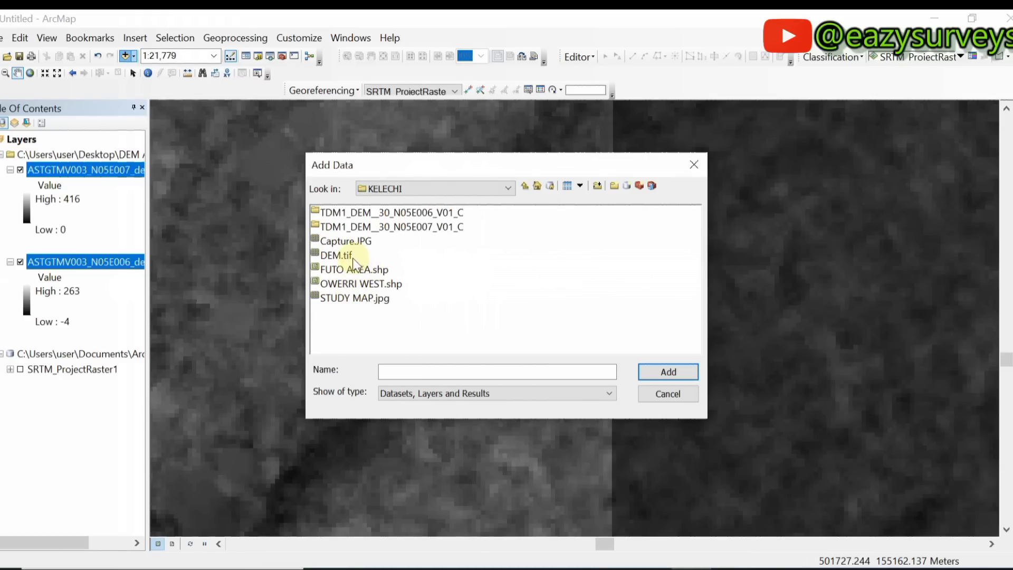
left_click(355, 269)
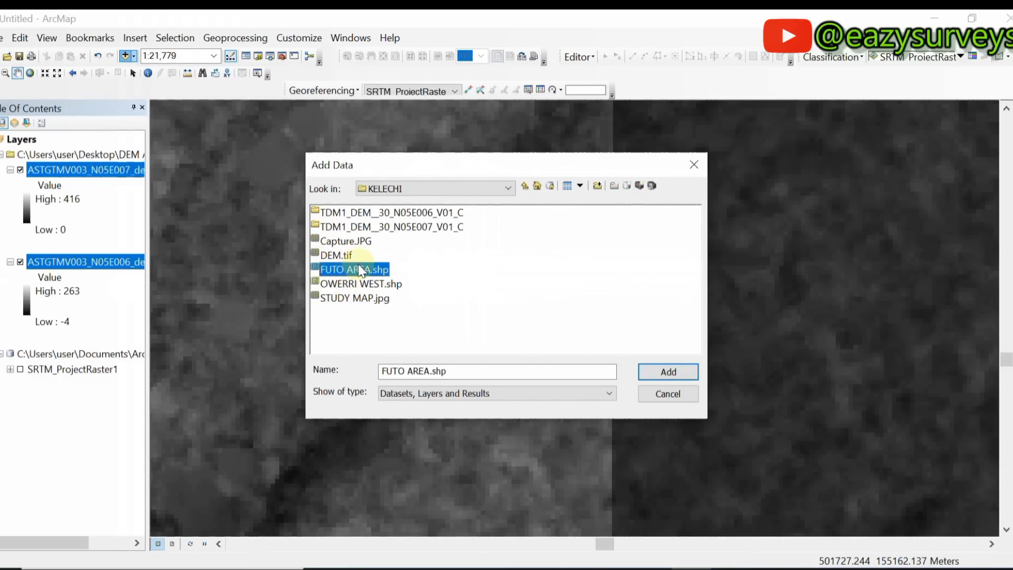
left_click(656, 370)
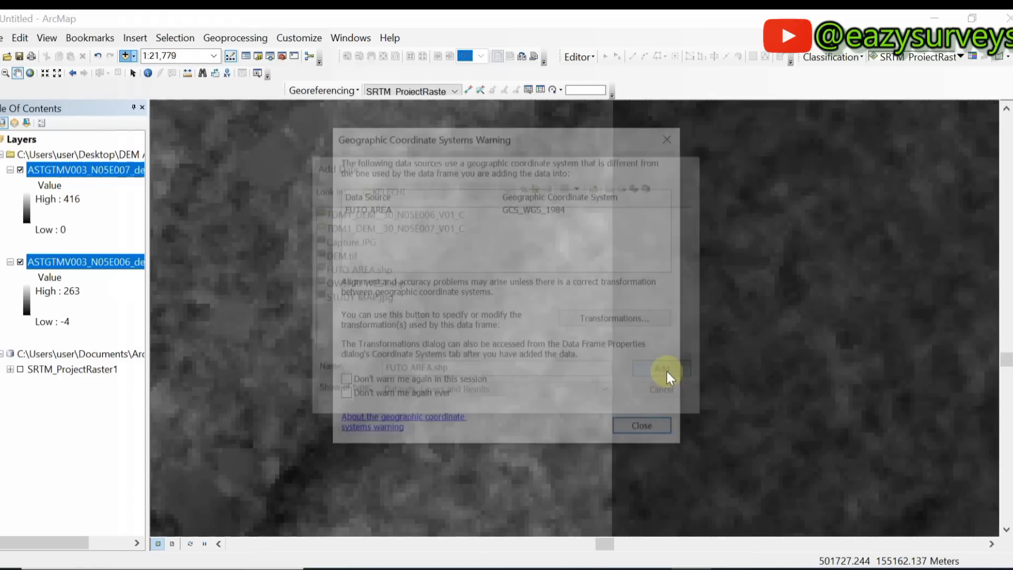
left_click(647, 430)
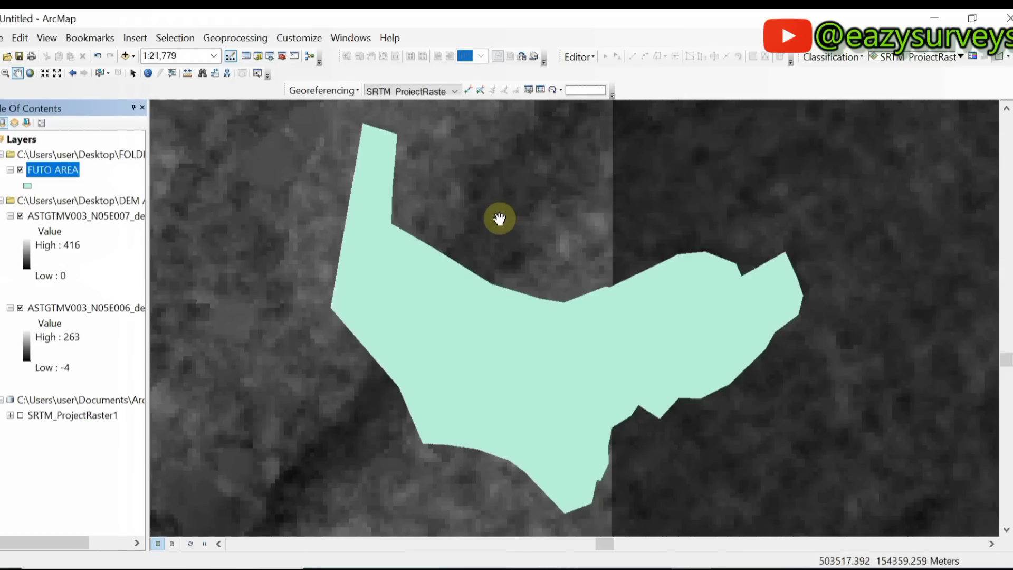
Check which part of FUTO AREA the ASTGTMV003_N05E007 tile covers by toggling its visibility, and hide the FUTO AREA layer.
left_click(20, 215)
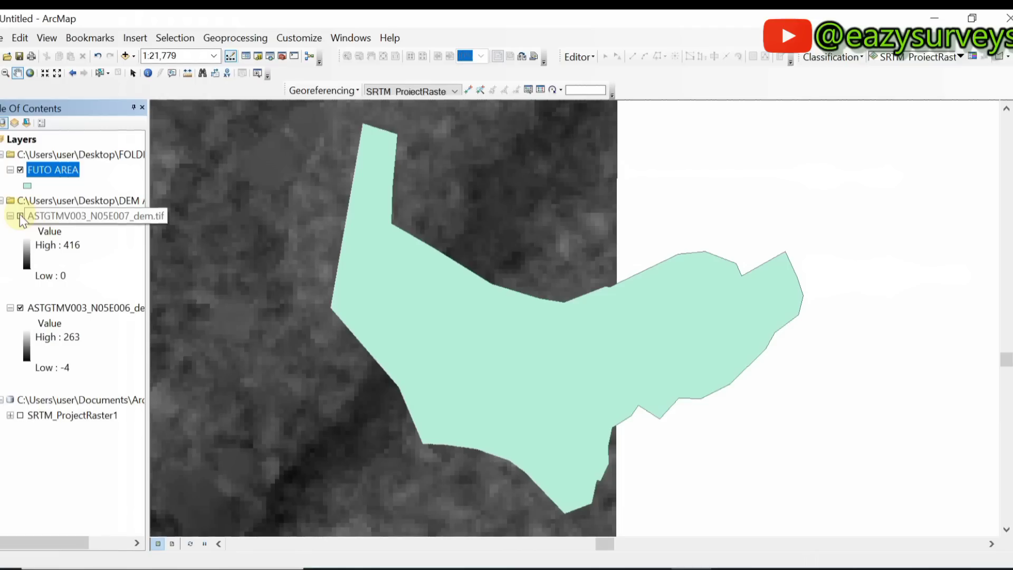
left_click(20, 215)
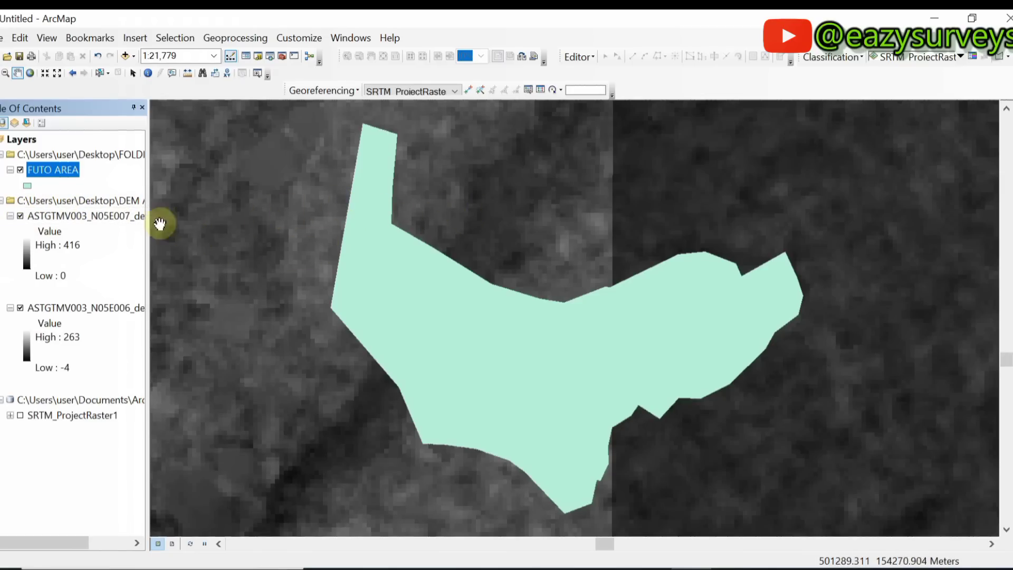
left_click(20, 170)
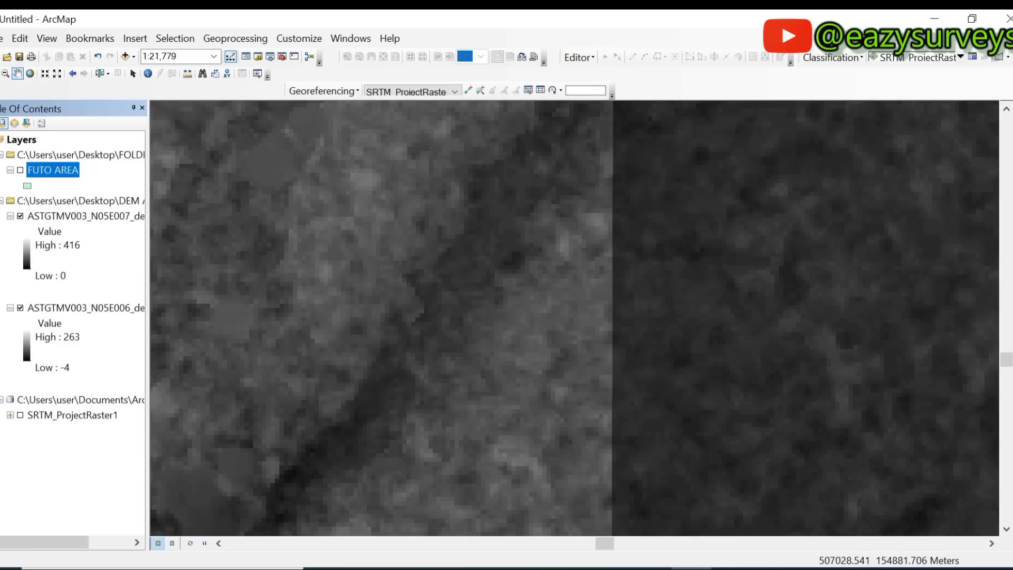
Search the tools for "MERGE RASTER" and open the Mosaic To New Raster data management tool.
left_click(274, 55)
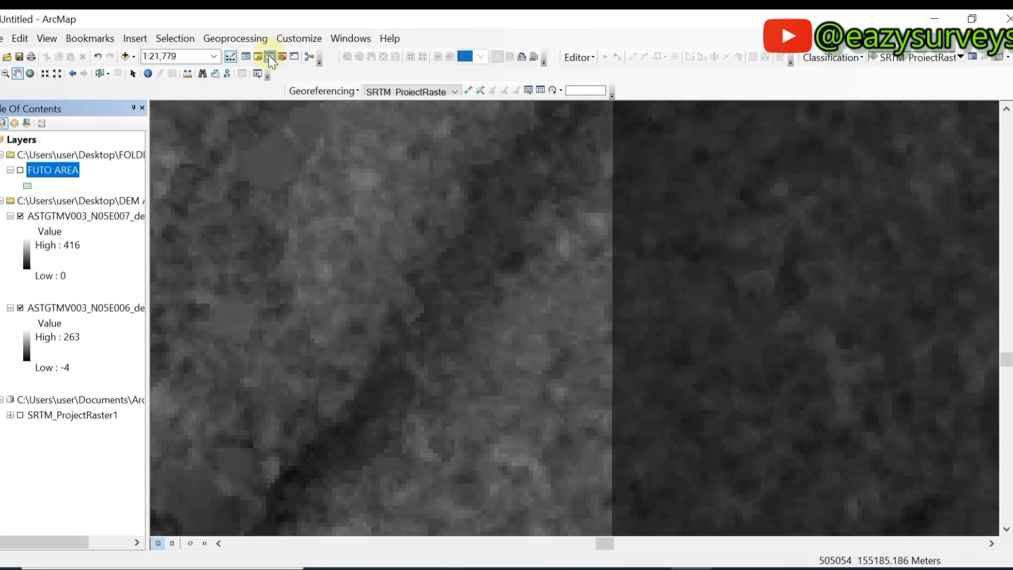
left_click(927, 156)
left_click_drag(929, 156, 871, 167)
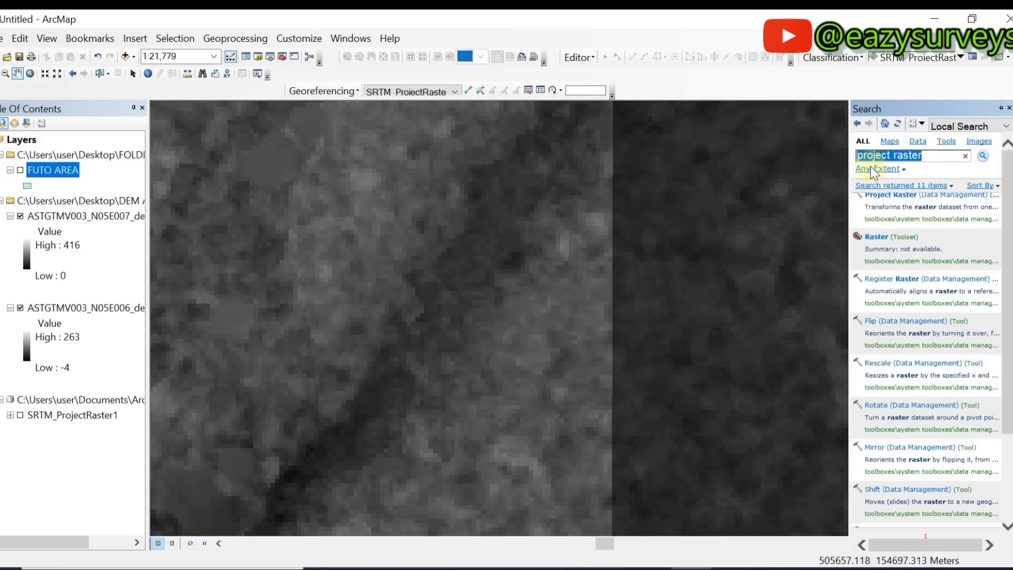
type("MERGE RASTER")
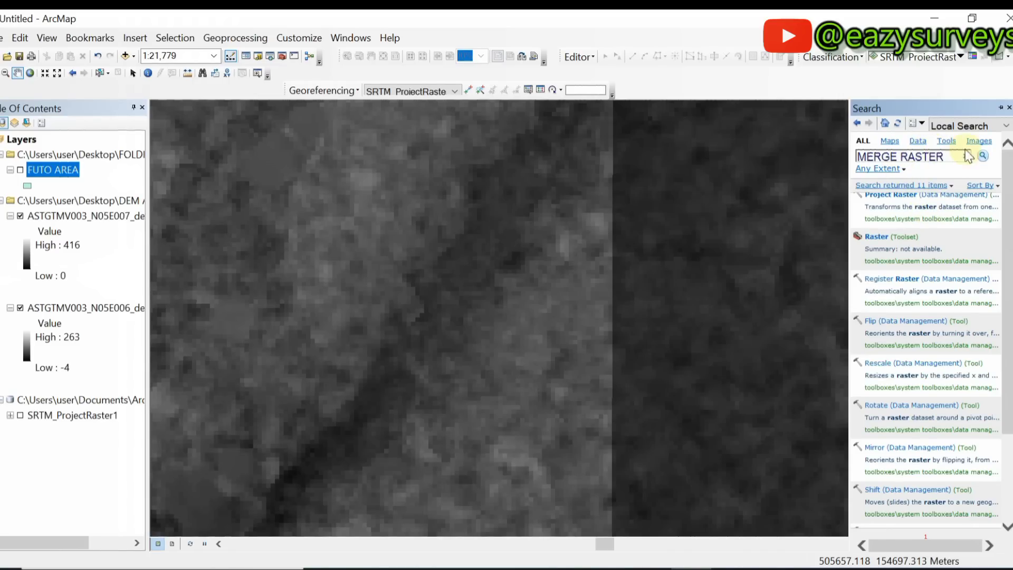
left_click(984, 157)
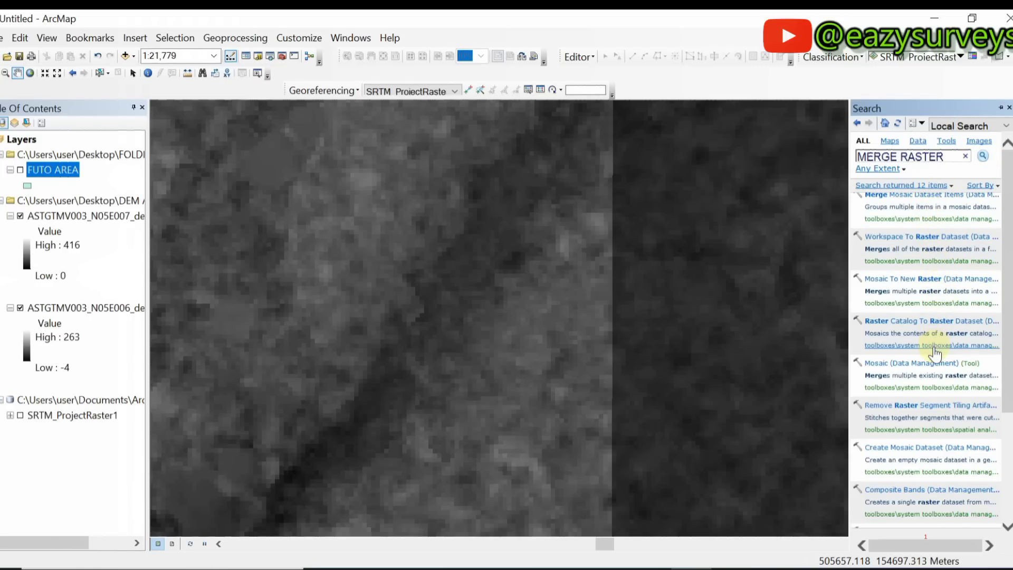
left_click(952, 276)
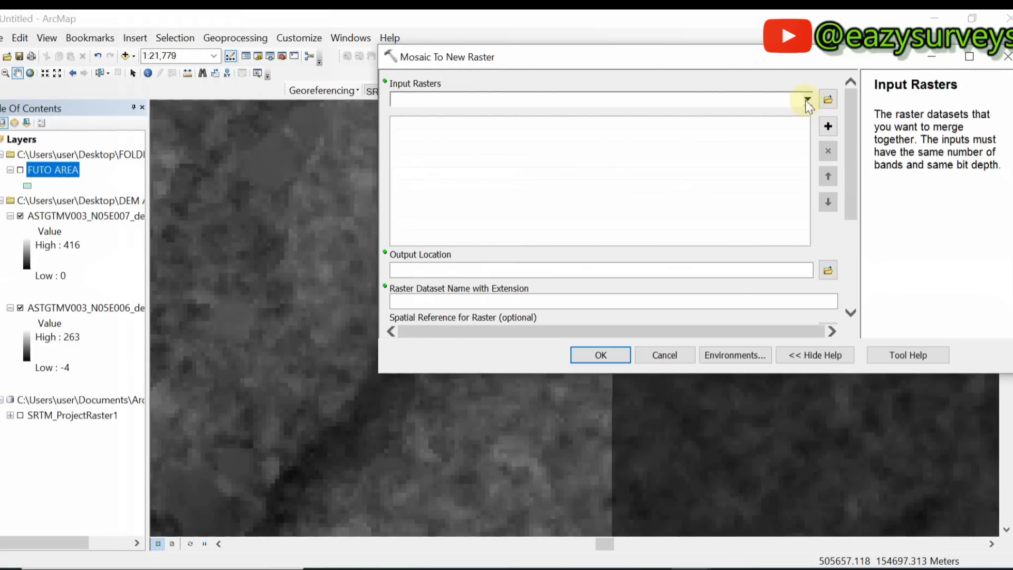
Set ASTGTMV003_N05E007_dem.tif and ASTGTMV003_N05E006_dem.tif as the input rasters of the mosaic.
left_click(807, 100)
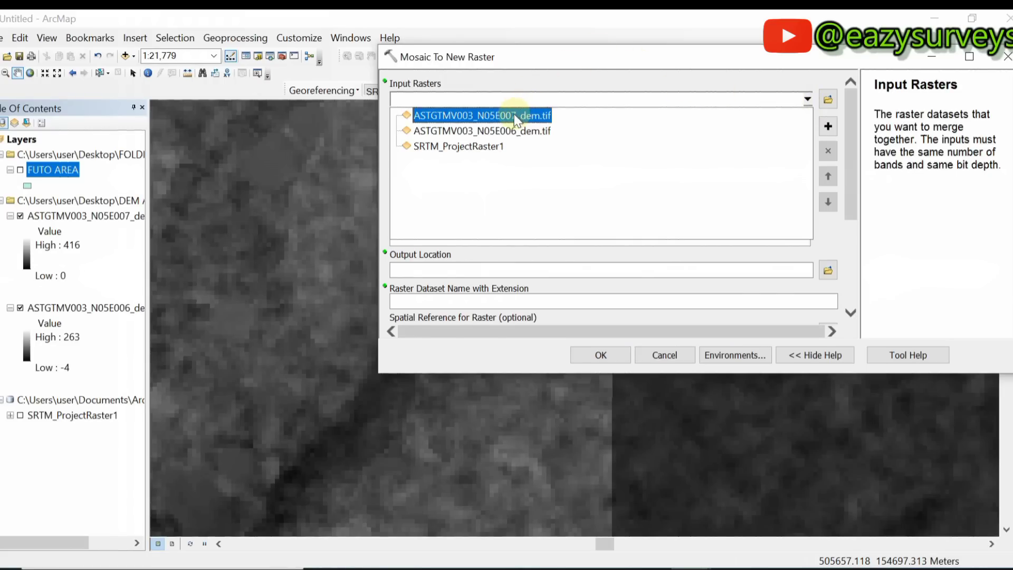
left_click(455, 115)
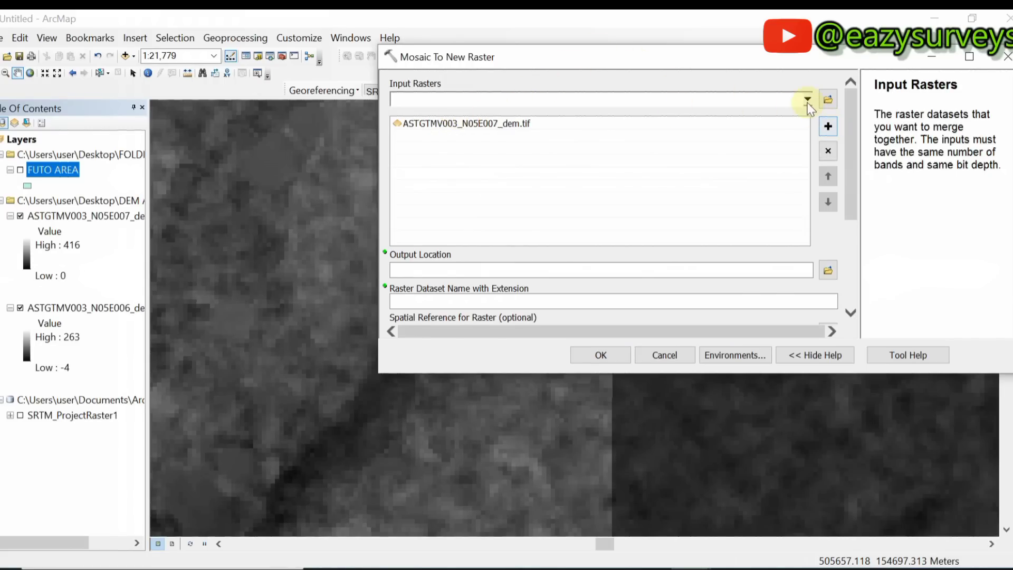
left_click(808, 103)
left_click(535, 132)
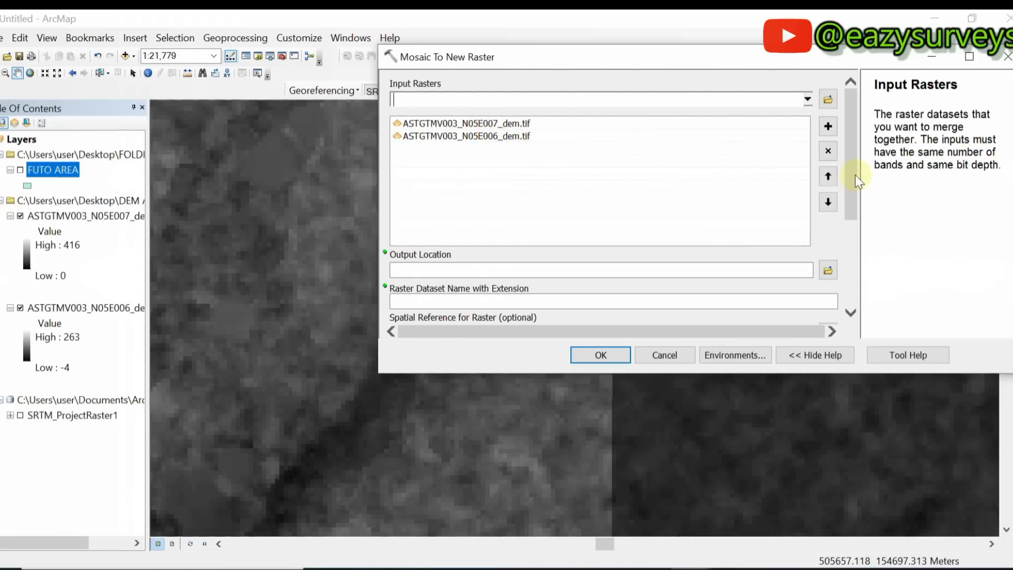
Set the mosaic's output location to the TDM1_DEM__30_N05E006_V01_C folder and name the raster dataset MERGED_ASTER.
left_click_drag(857, 178, 858, 222)
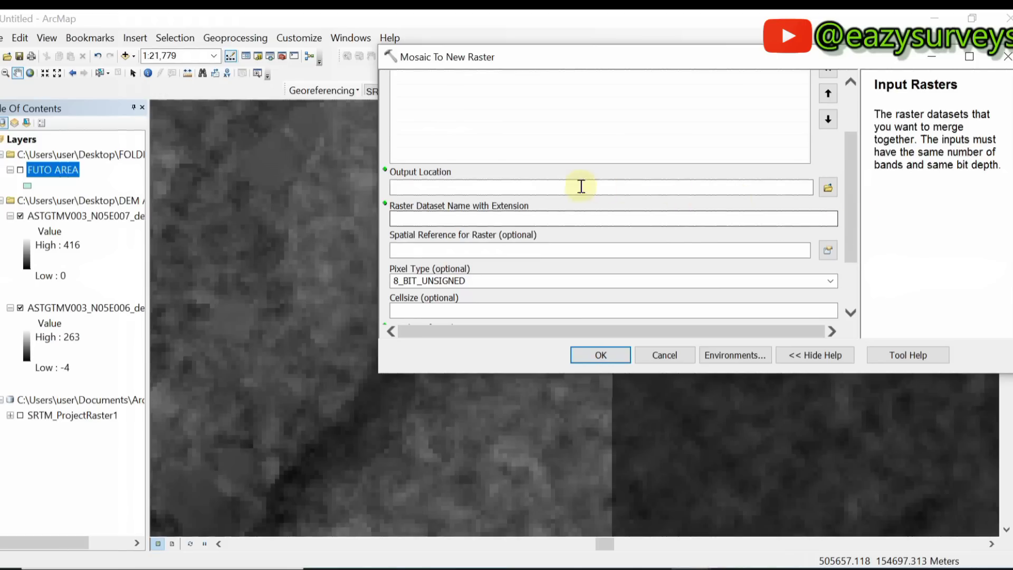
left_click(829, 183)
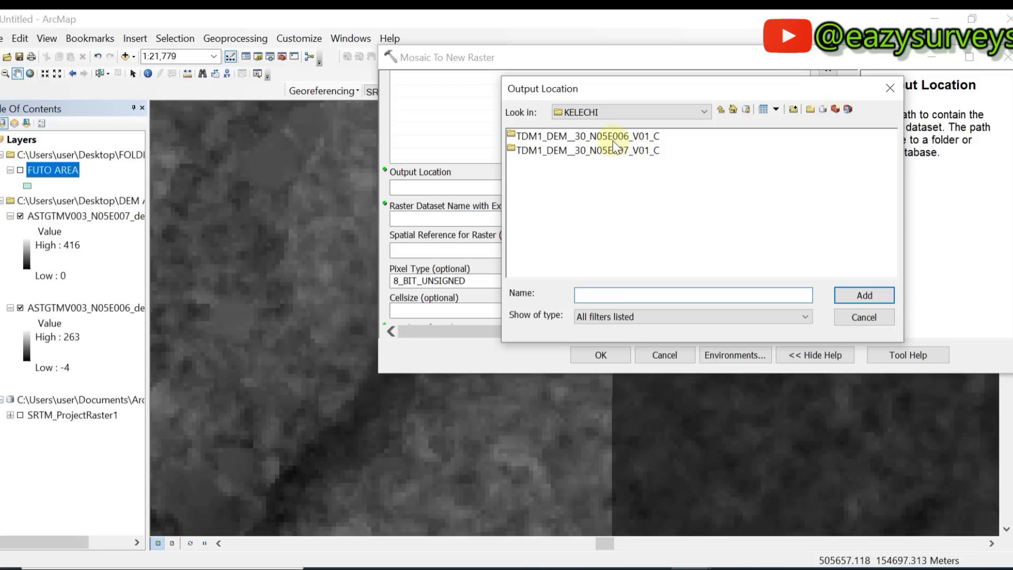
left_click(613, 138)
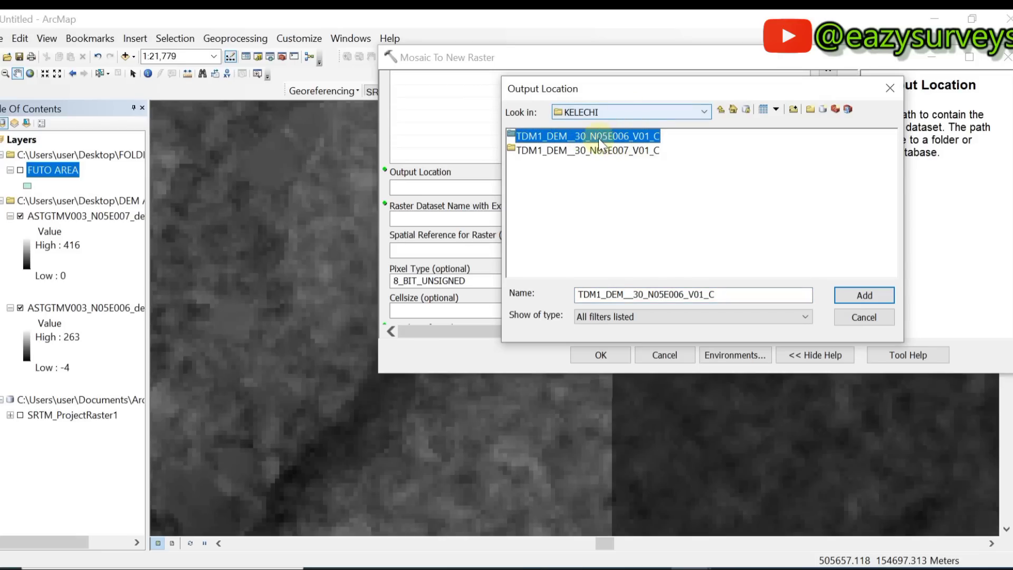
left_click(865, 296)
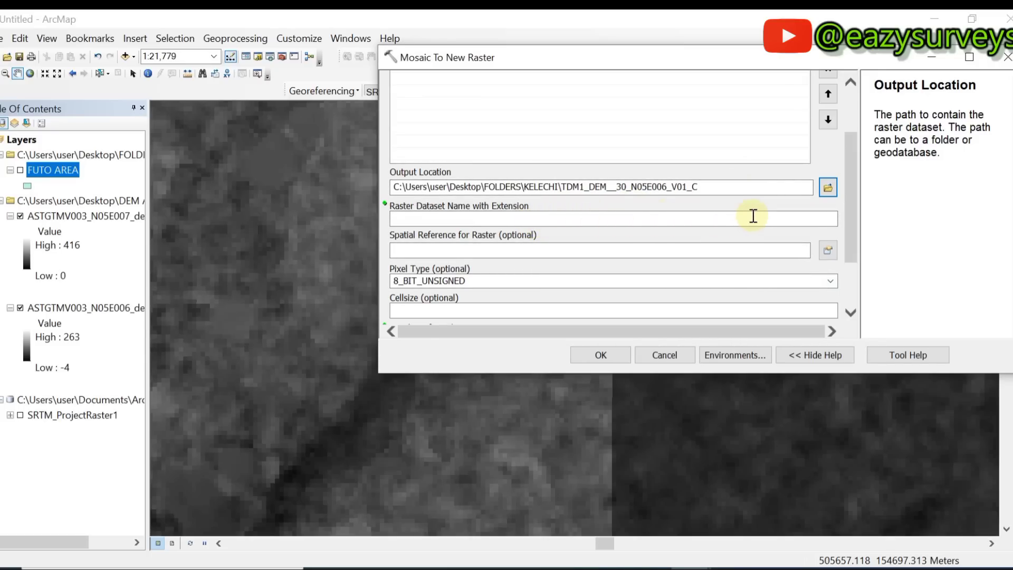
left_click(803, 220)
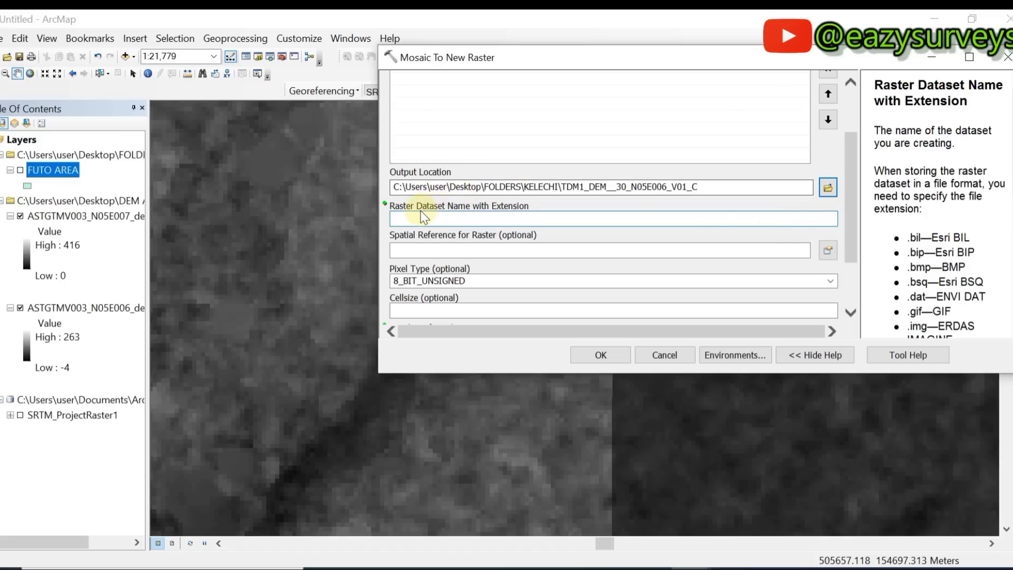
type("MERGED_ASTER")
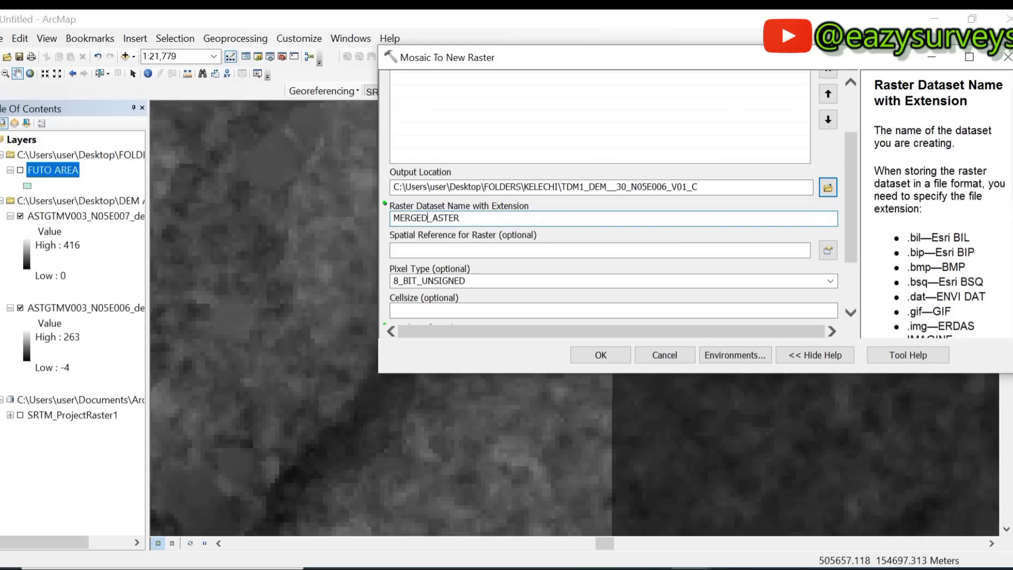
Set the mosaic's spatial reference to Nigeria Mid Belt from the projected African national grids.
left_click(790, 254)
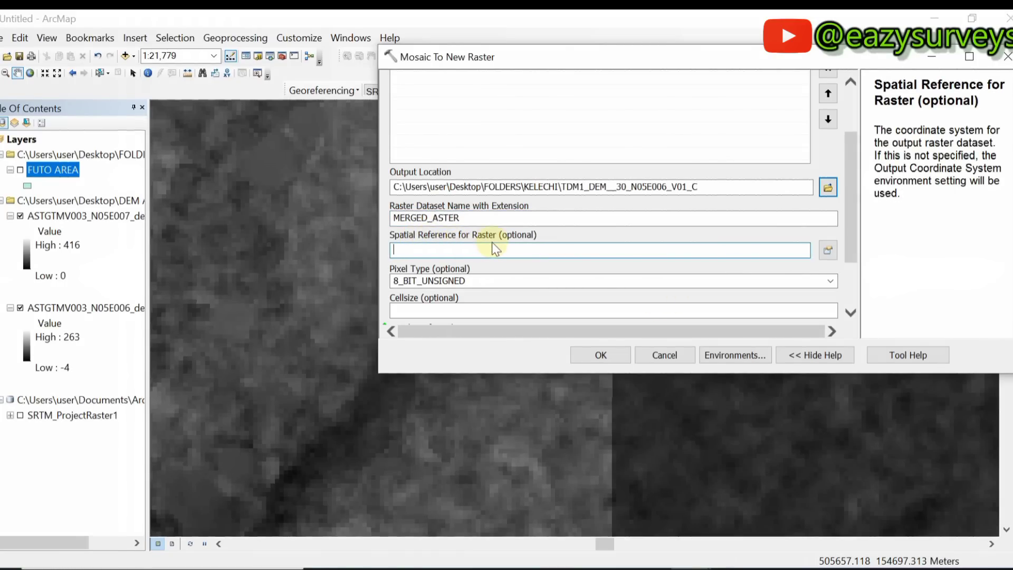
left_click(828, 250)
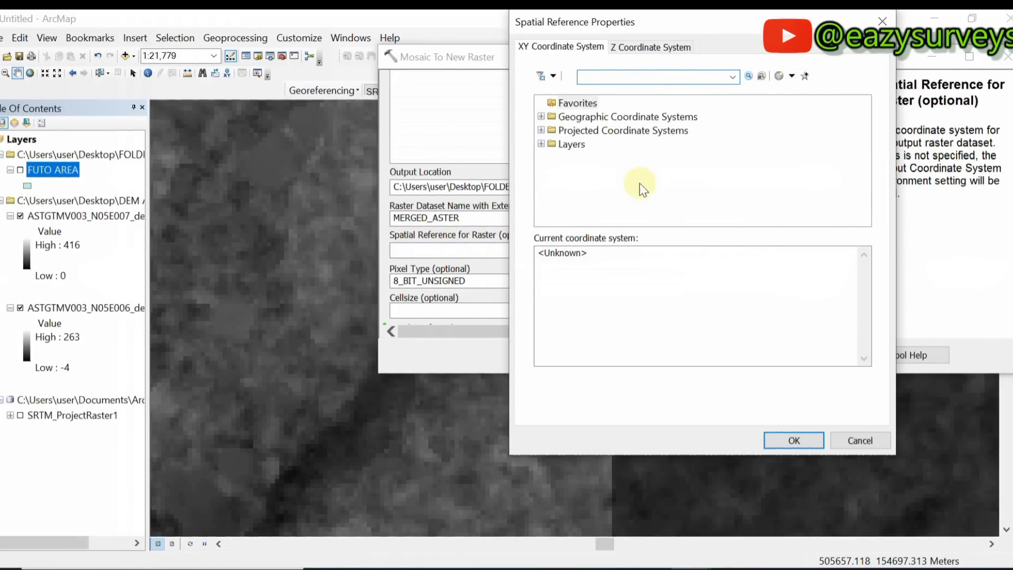
double_click(610, 131)
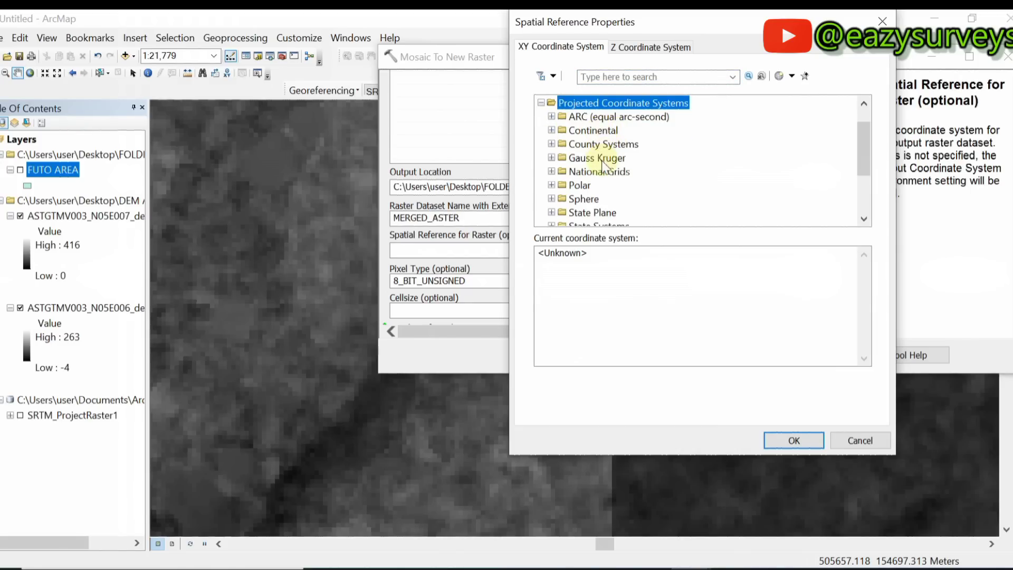
double_click(602, 173)
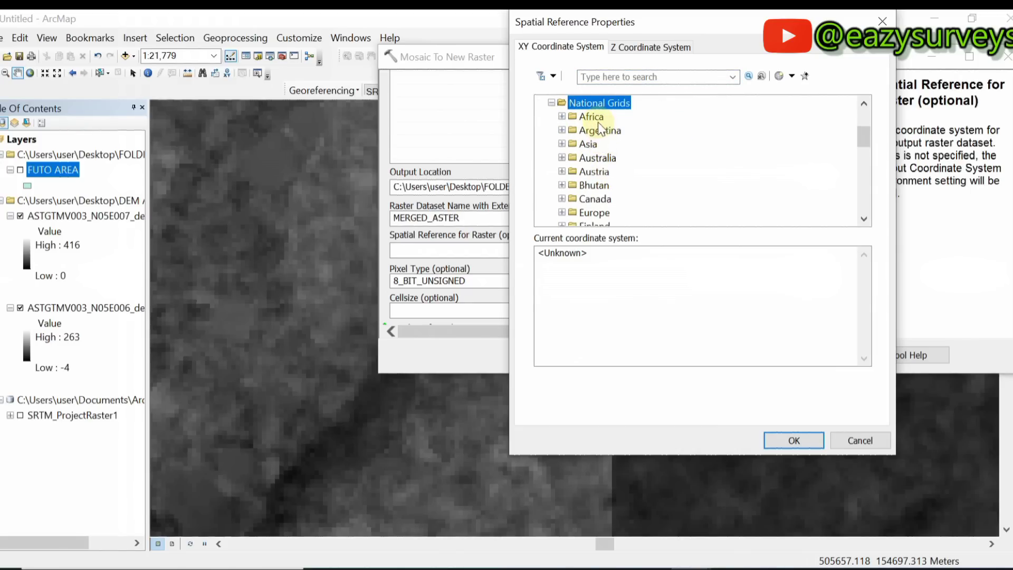
left_click(596, 120)
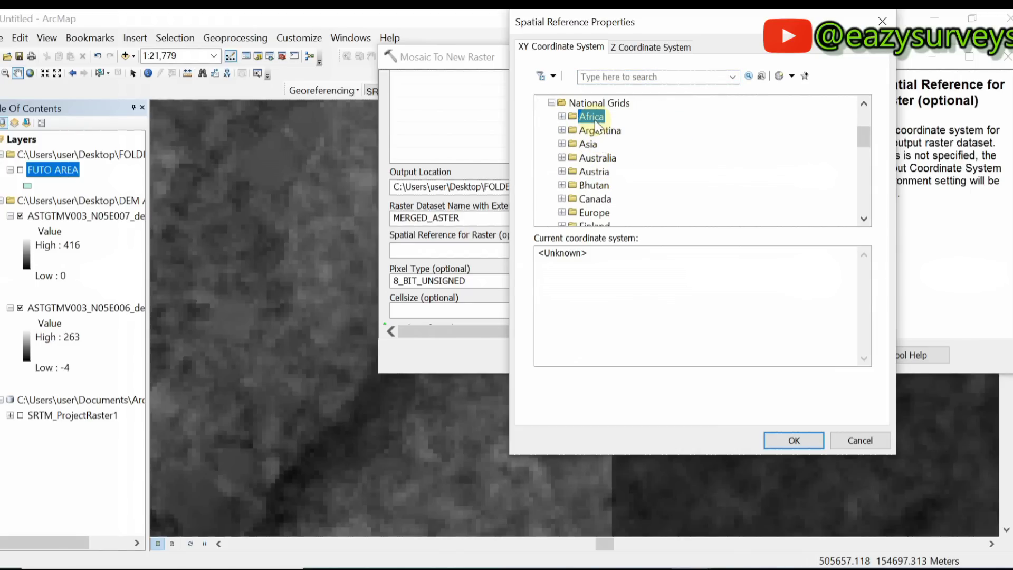
double_click(595, 121)
scroll(620, 180, "down", 15)
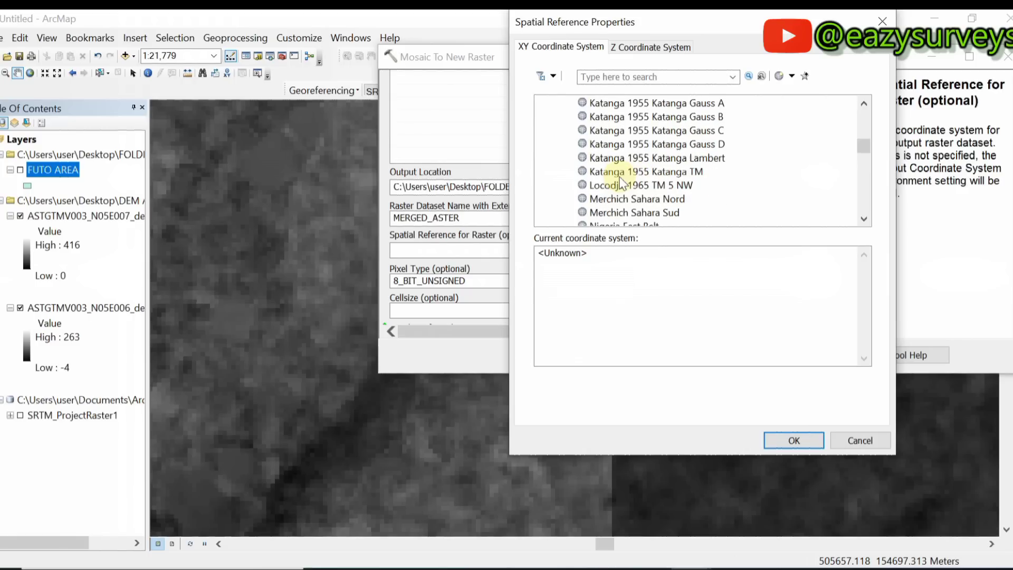
scroll(622, 183, "down", 2)
left_click(628, 158)
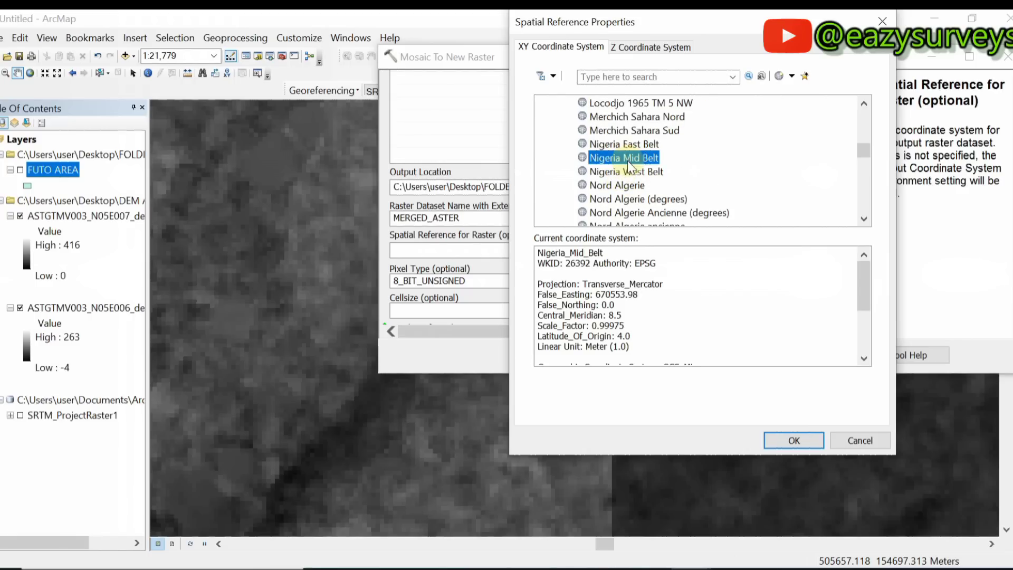
left_click(794, 440)
Check the pixel type and depth in the ASTGTMV003_N05E007 layer's source properties and set the mosaic's pixel type to 16_BIT_SIGNED.
scroll(641, 268, "down", 3)
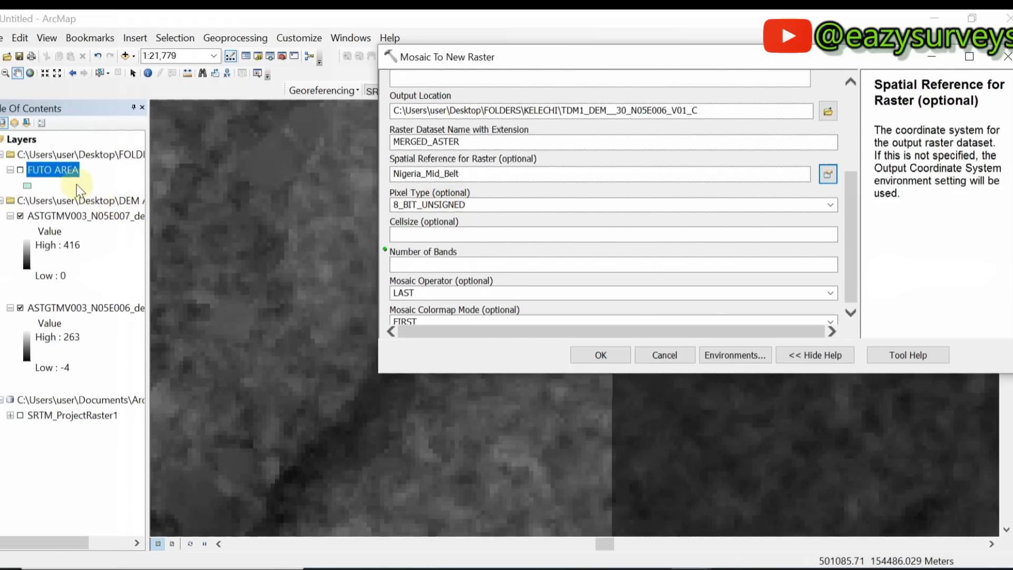
left_click(54, 218)
right_click(54, 218)
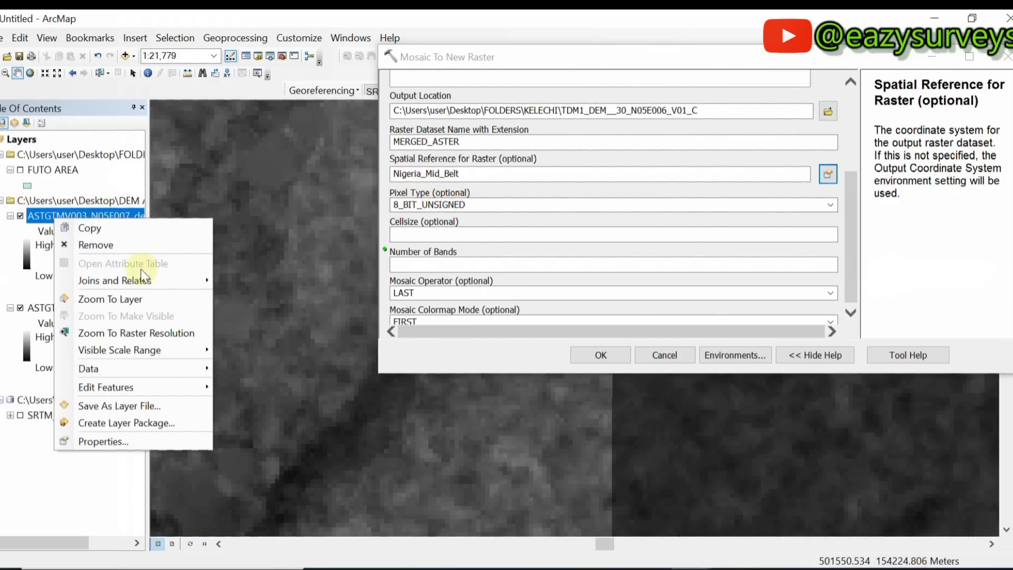
left_click(53, 216)
right_click(53, 215)
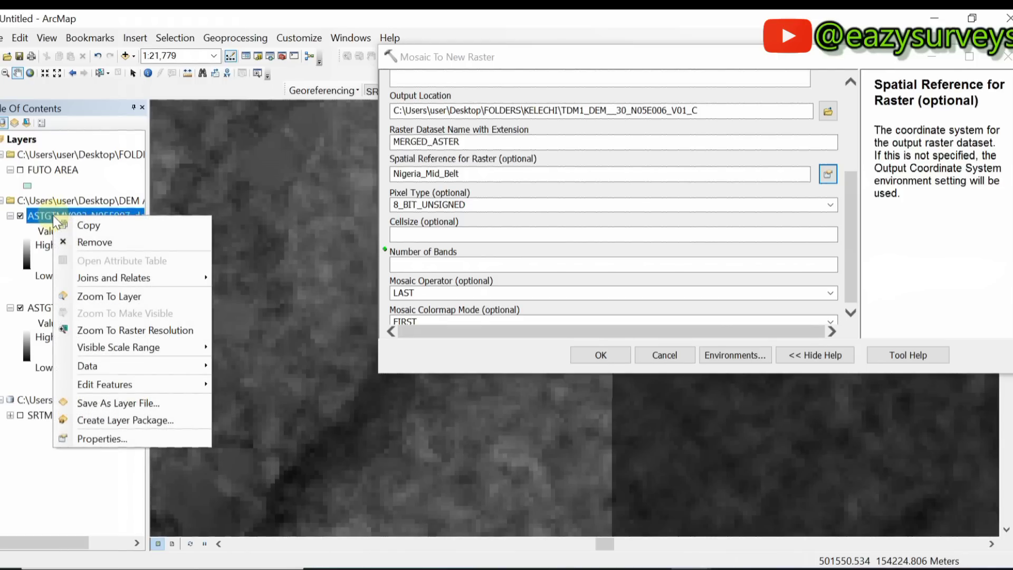
left_click(116, 439)
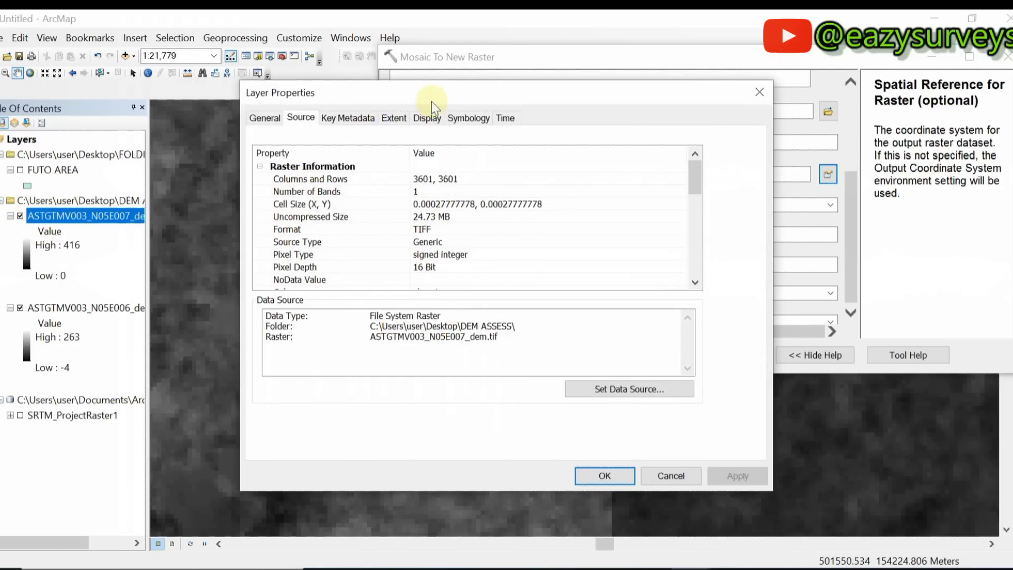
left_click_drag(438, 89, 157, 75)
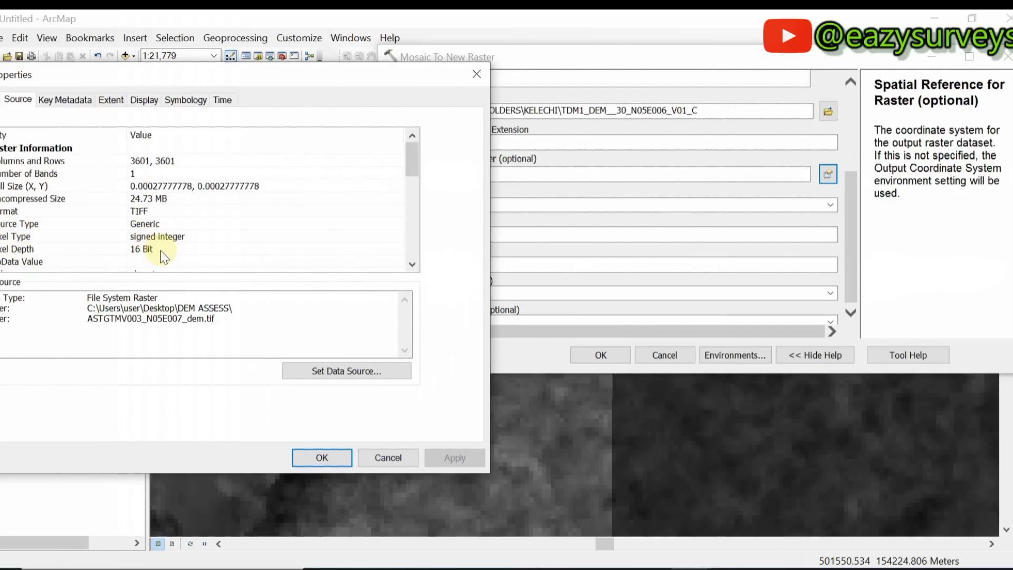
left_click_drag(224, 75, 81, 86)
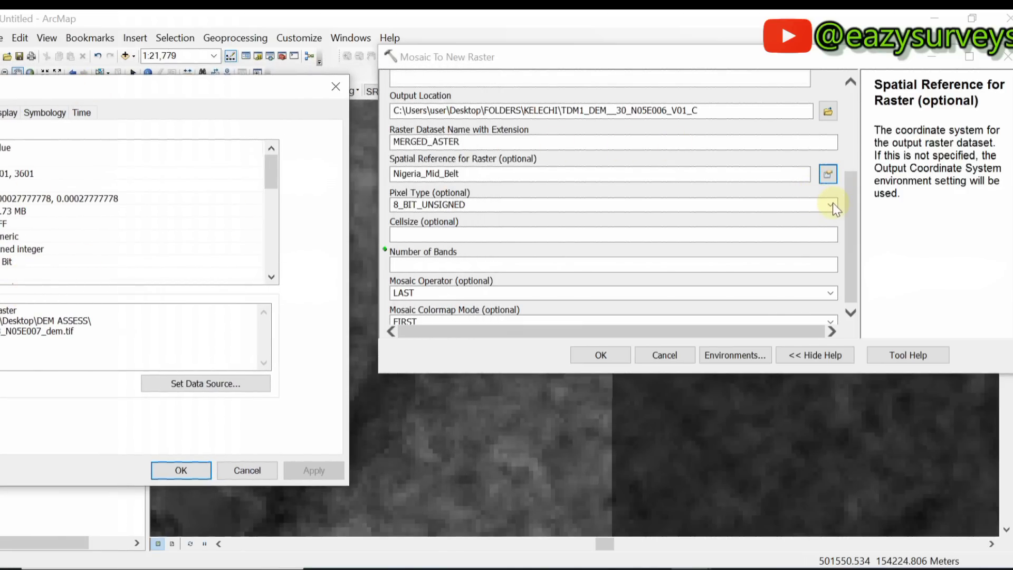
left_click_drag(254, 80, 406, 98)
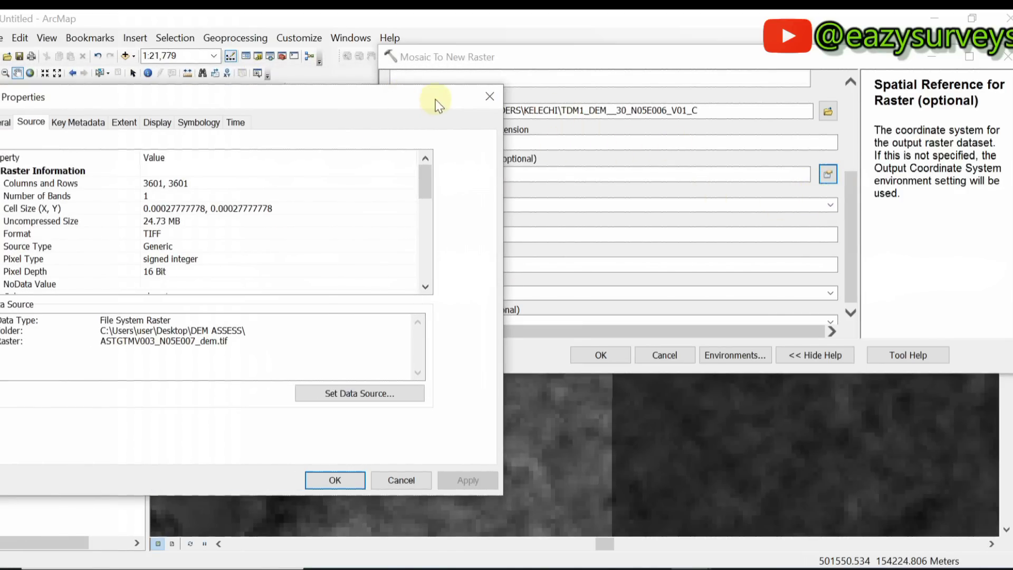
left_click(487, 101)
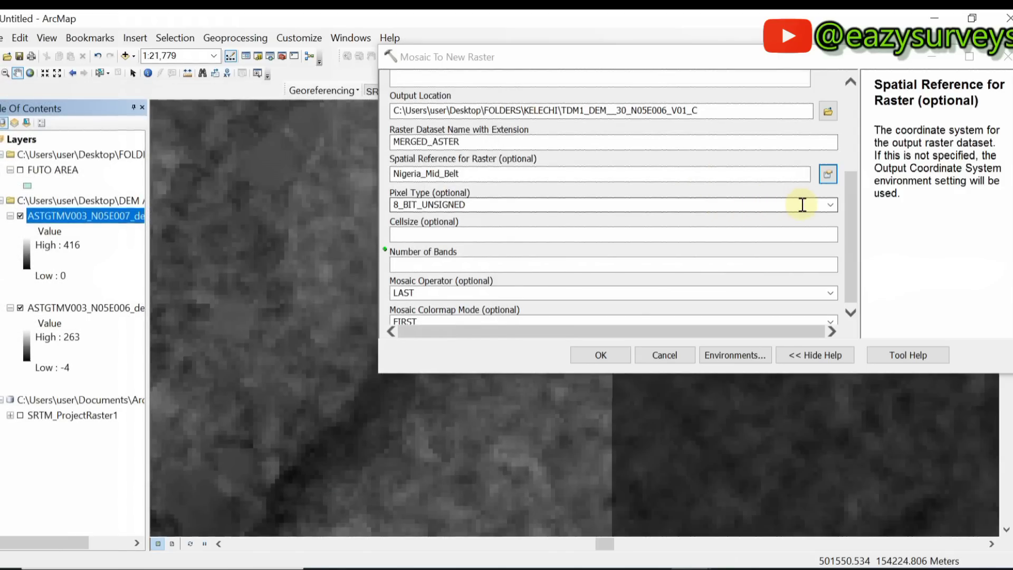
left_click(834, 206)
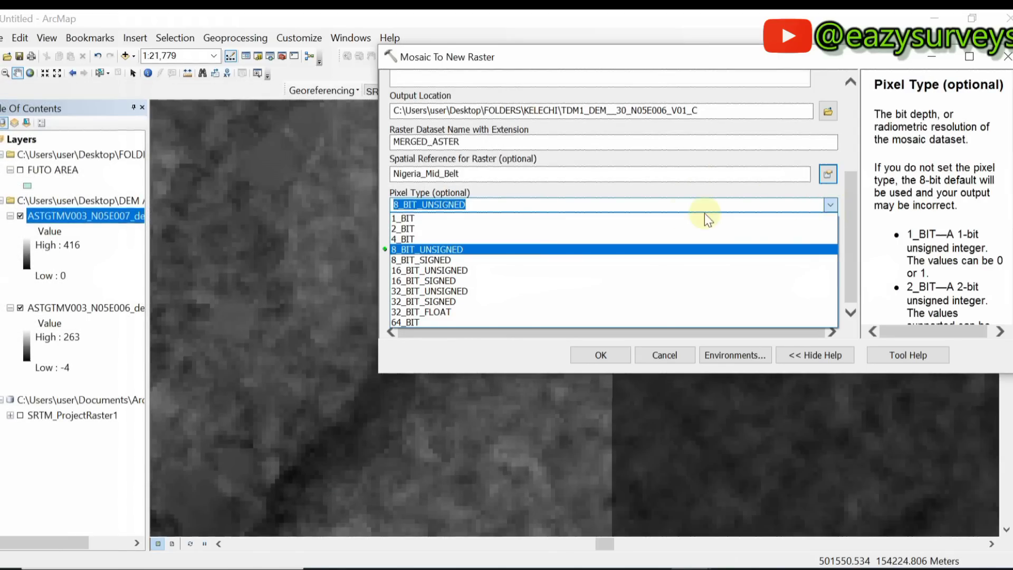
left_click(441, 281)
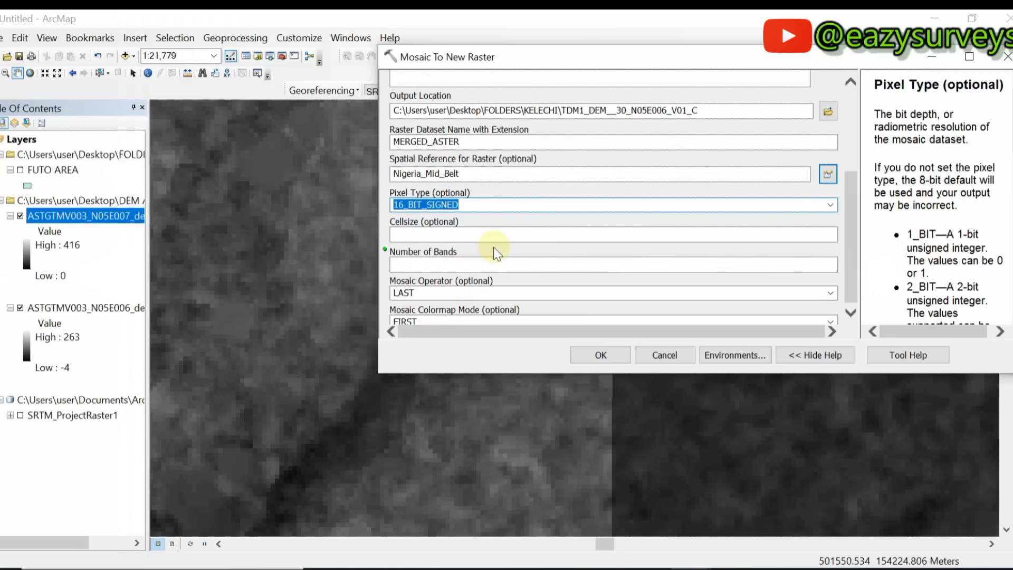
Copy the cell size from the ASTGTMV003_N05E007 layer's source properties and set the mosaic's cell size to 0.00027777778.
left_click(431, 236)
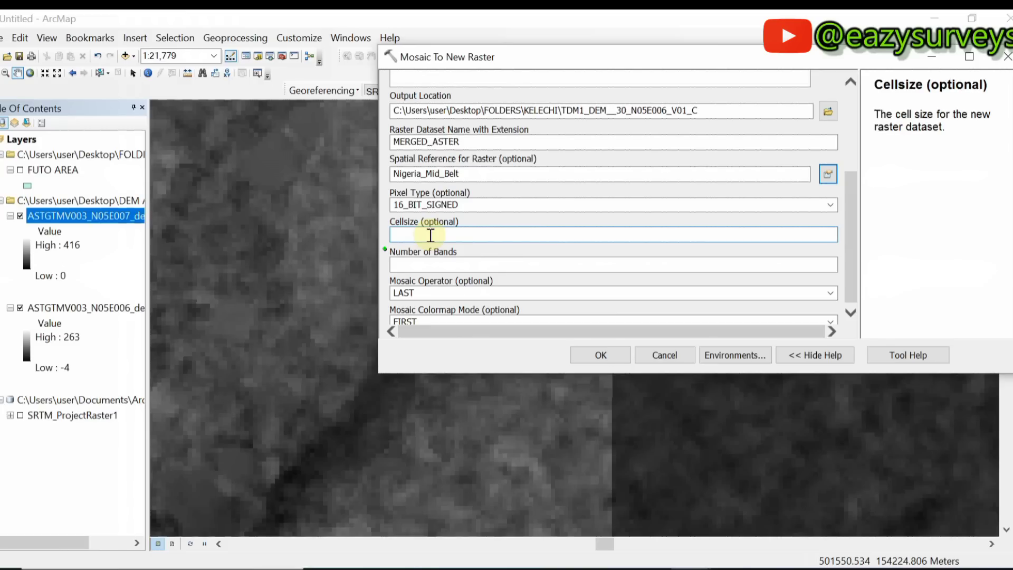
right_click(71, 213)
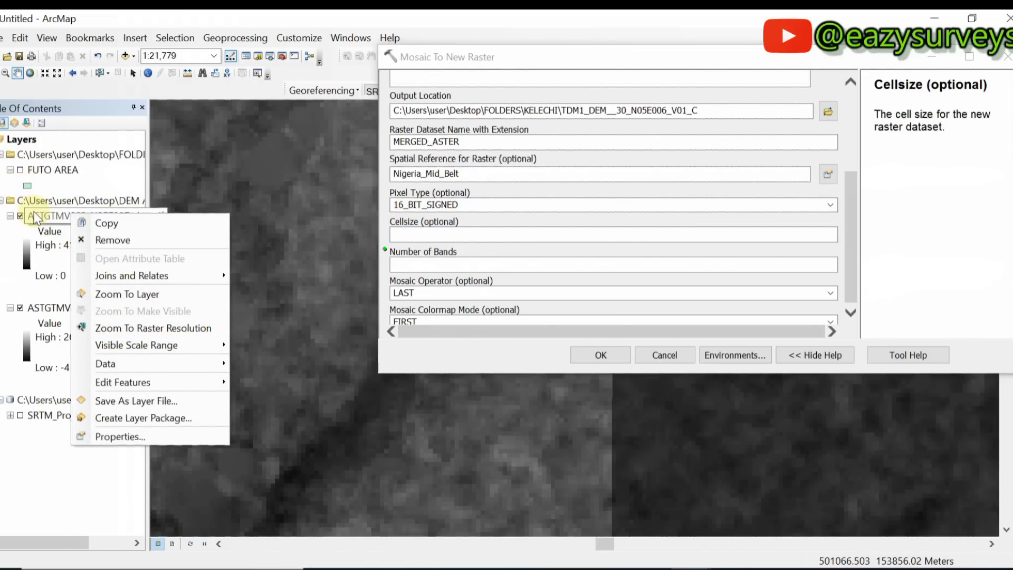
left_click(115, 437)
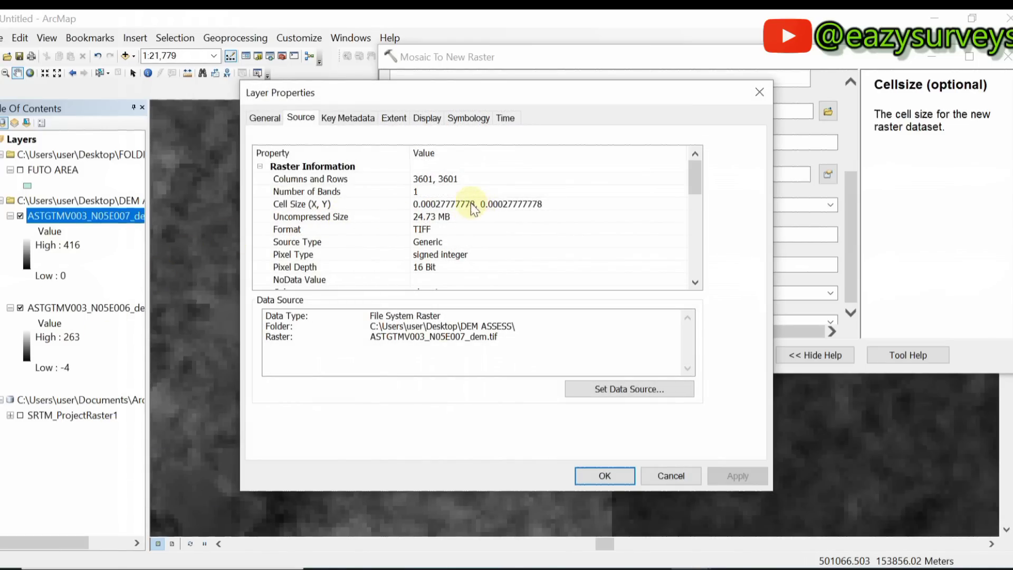
left_click(504, 204)
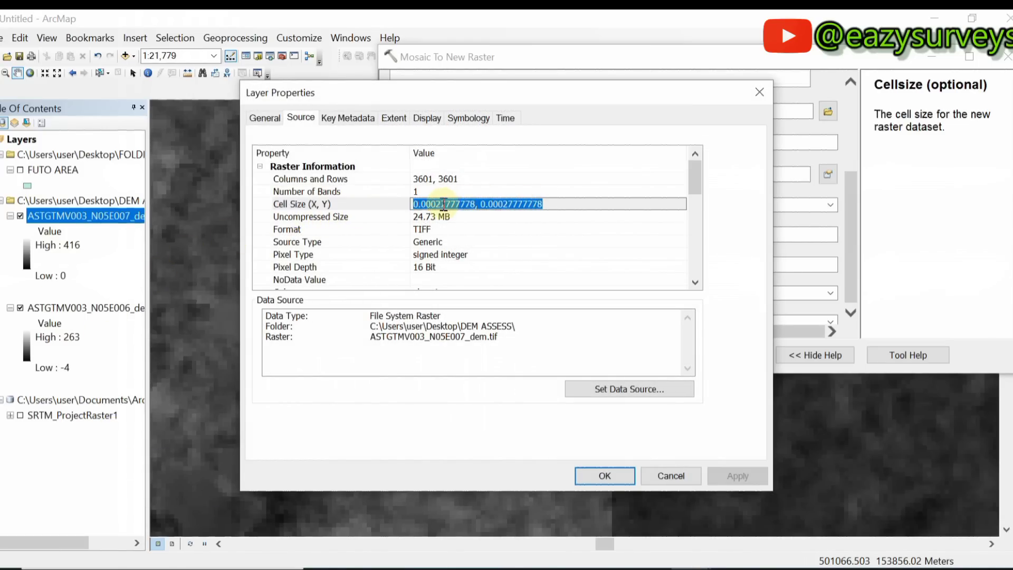
left_click_drag(558, 204, 484, 205)
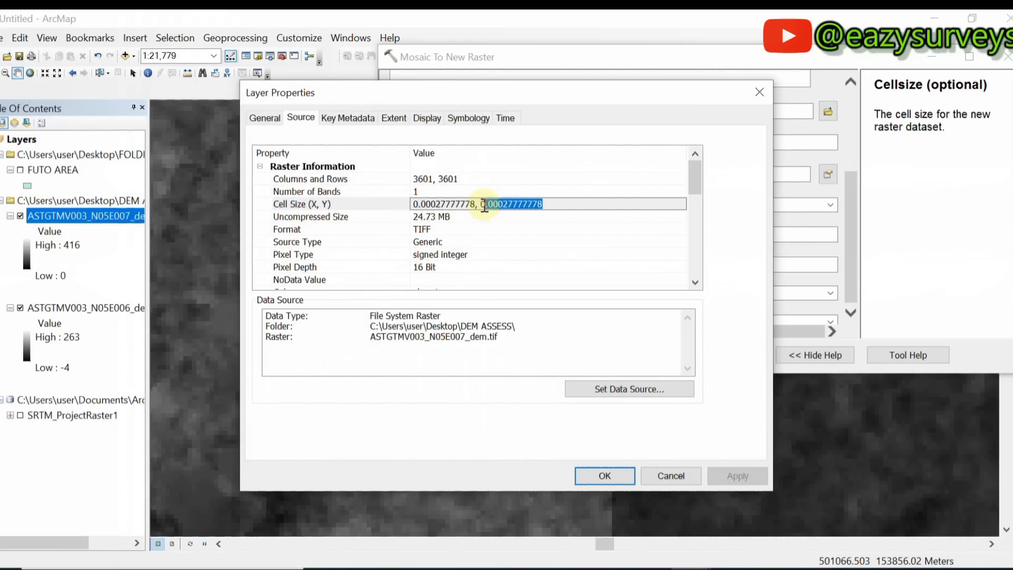
right_click(495, 204)
left_click(532, 246)
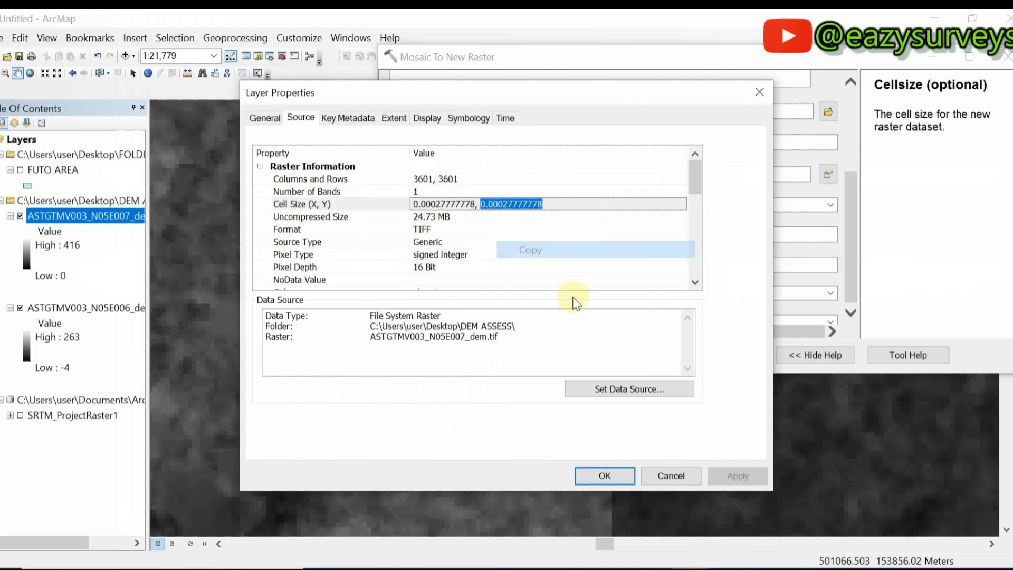
left_click(605, 476)
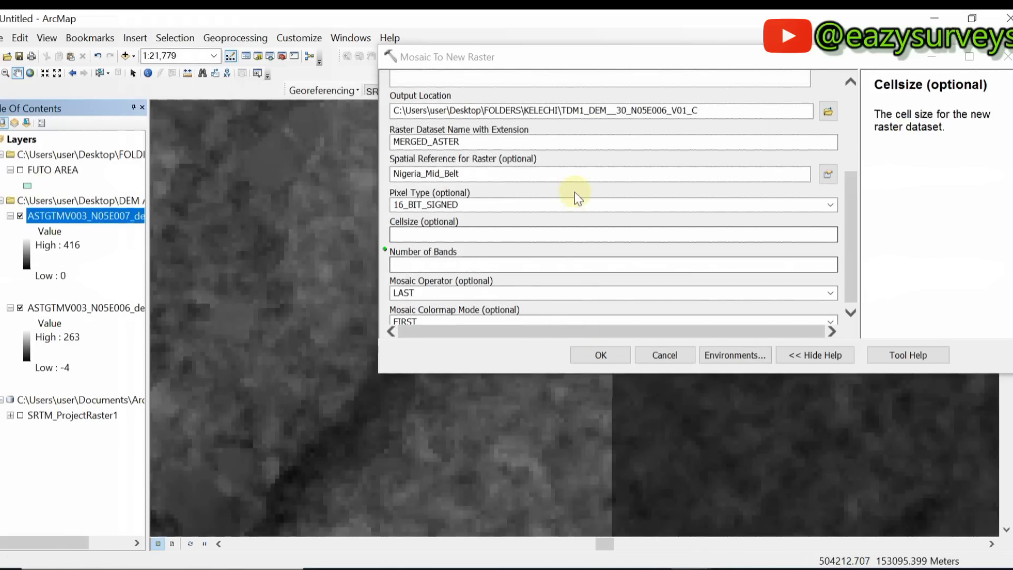
left_click(763, 235)
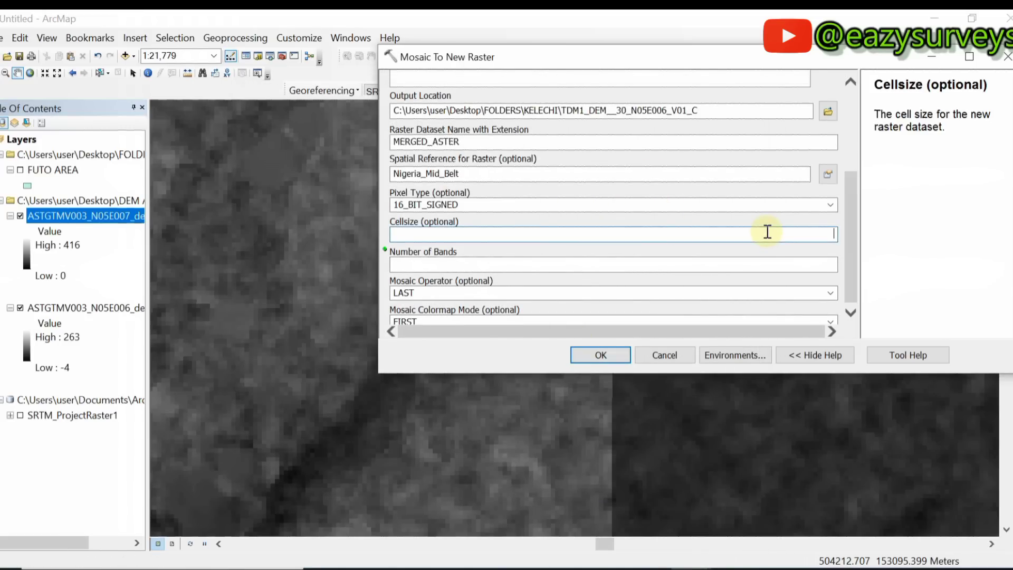
right_click(787, 234)
left_click(818, 299)
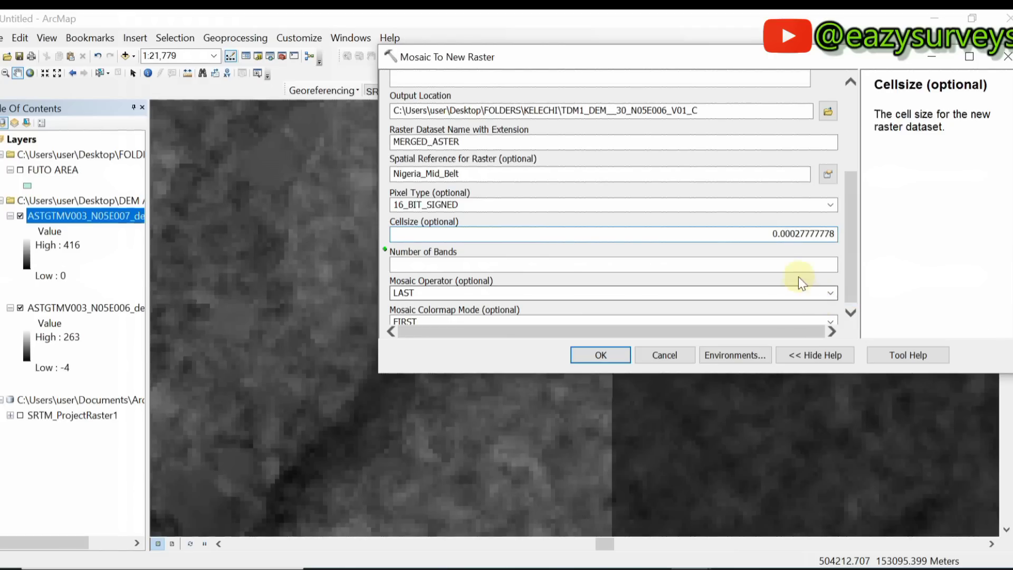
Check the band count in the ASTGTMV003_N05E007 layer's source properties, set the mosaic's number of bands to 1 and run the tool.
left_click(676, 262)
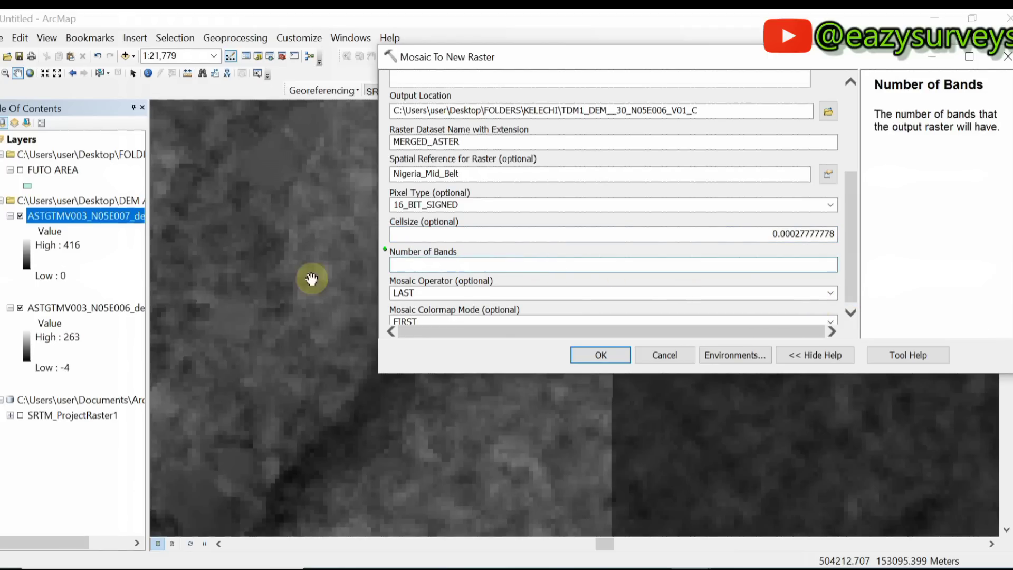
right_click(91, 216)
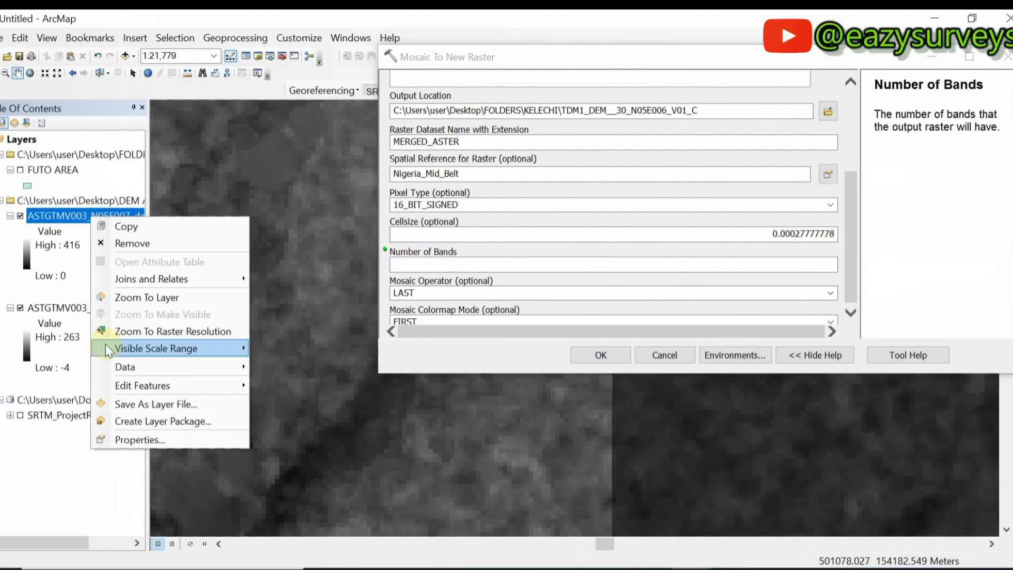
left_click(143, 439)
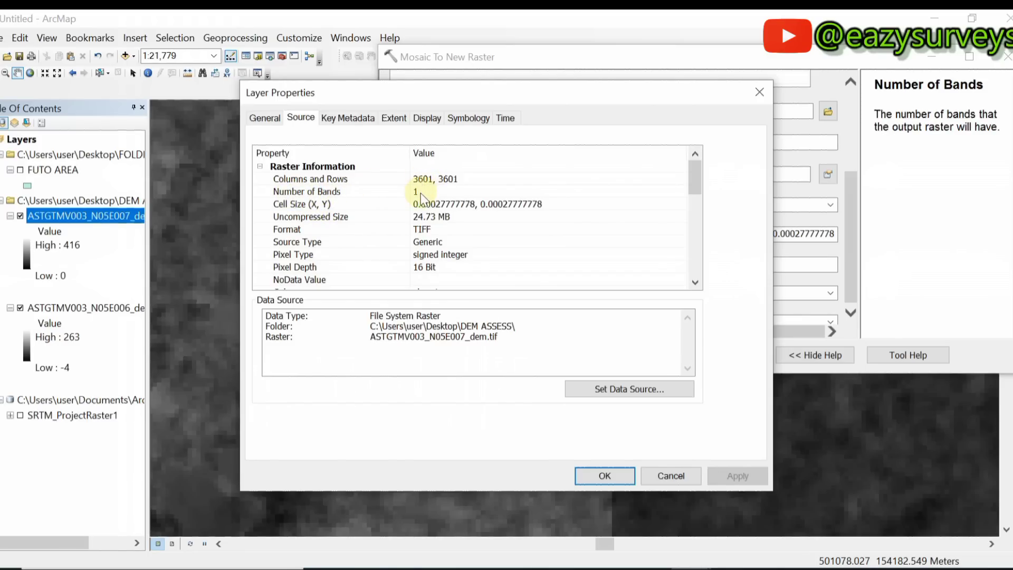
left_click(606, 477)
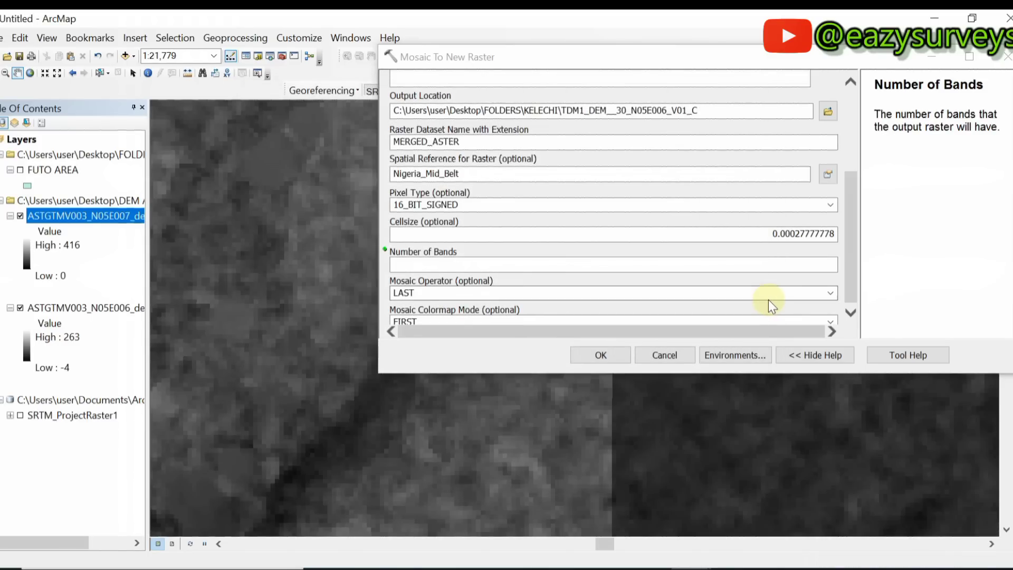
left_click(826, 267)
type("1")
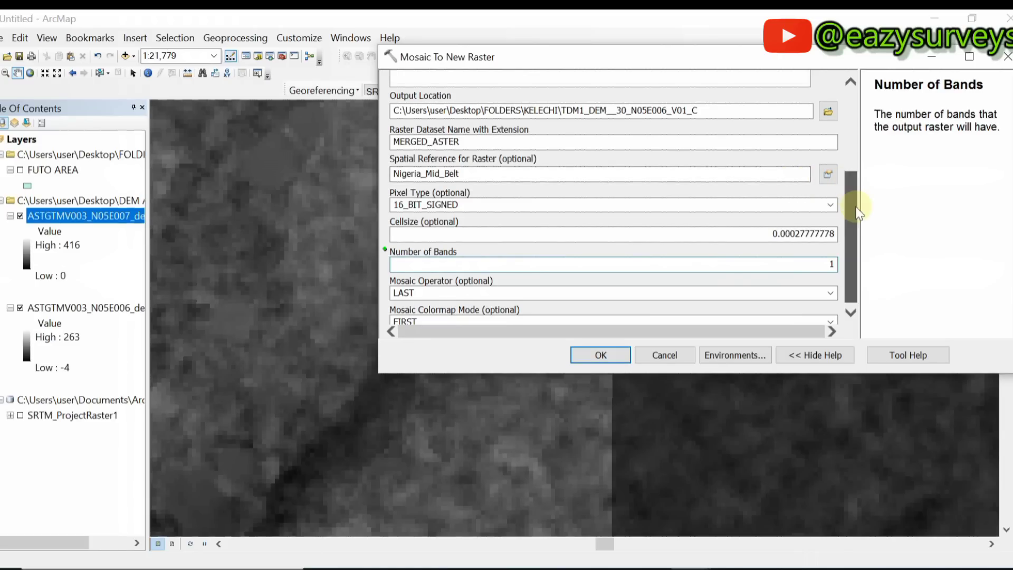
scroll(856, 261, "down", 1)
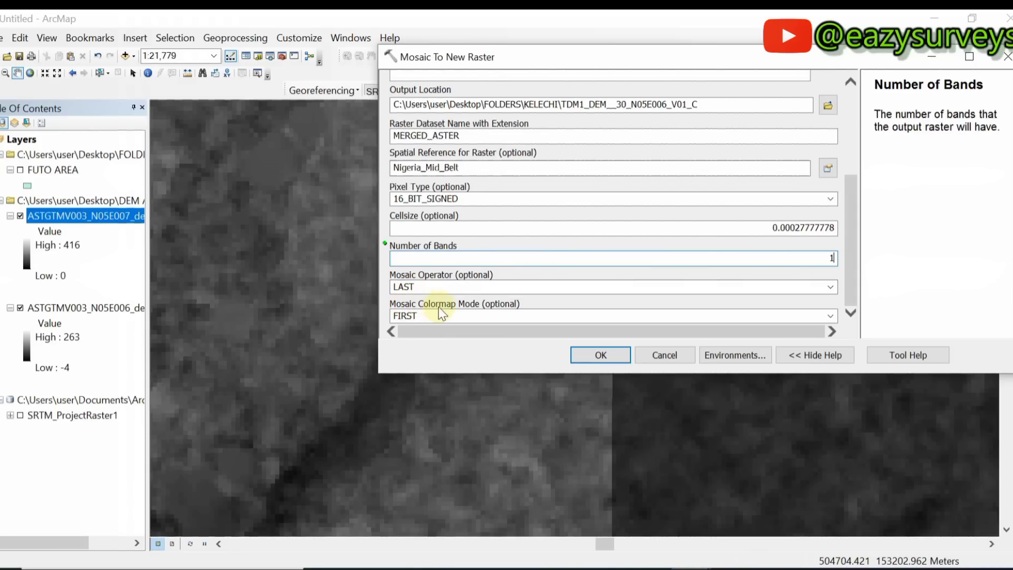
left_click(600, 354)
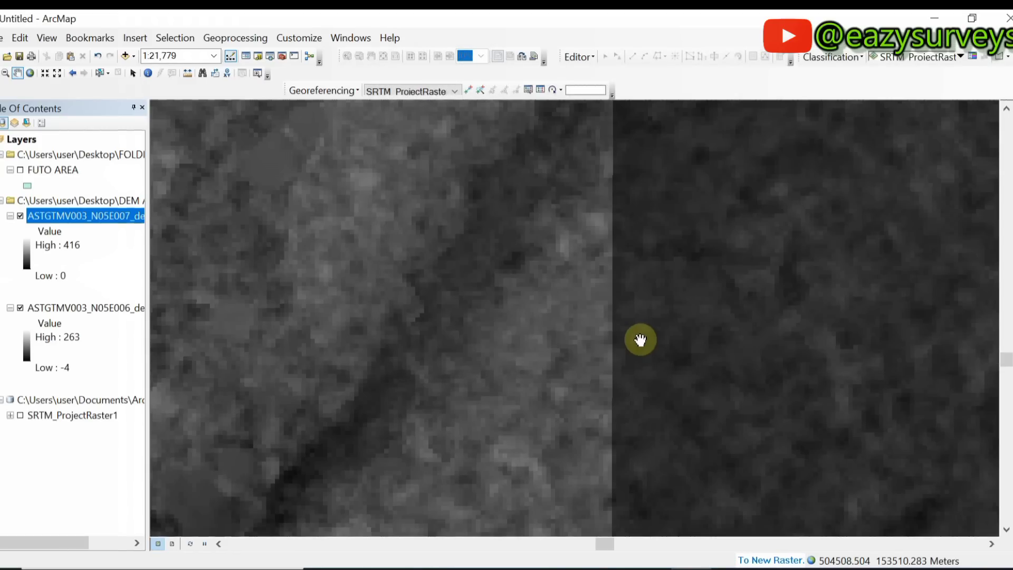
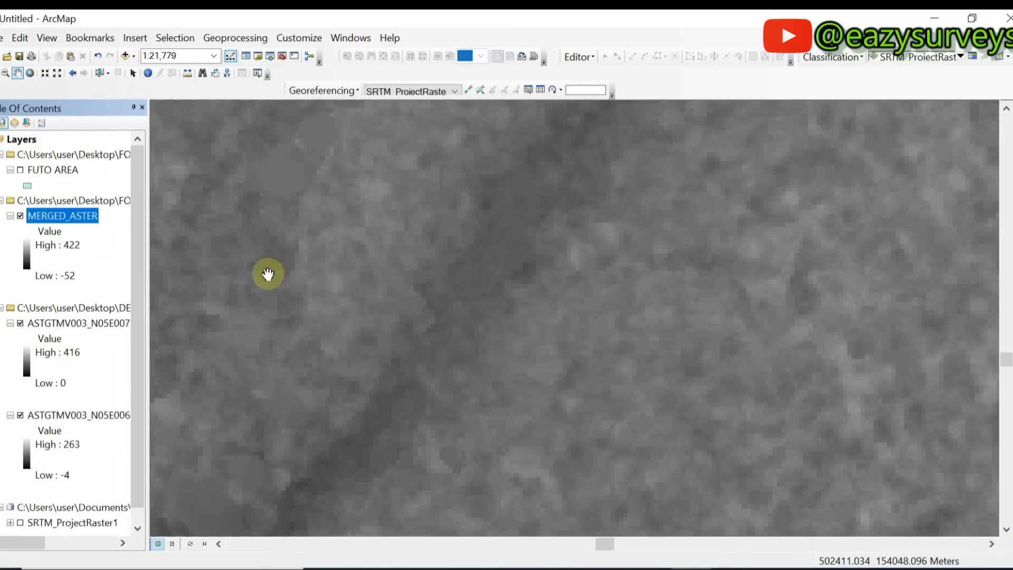
Remove the two source ASTER layers, ASTGTMV003_N05E007 and ASTGTMV003_N05E006, from the map.
right_click(64, 333)
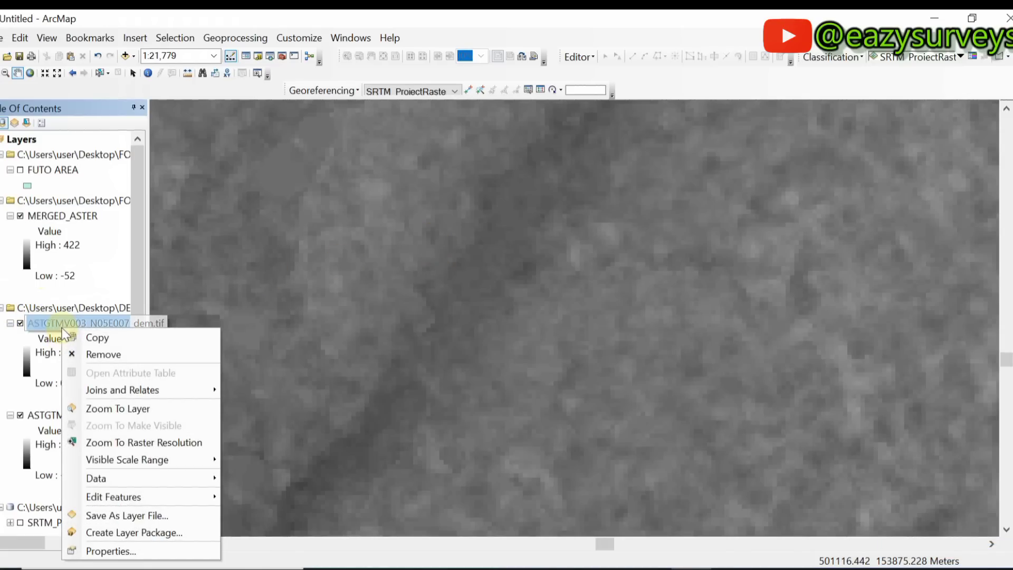
left_click(83, 353)
right_click(72, 325)
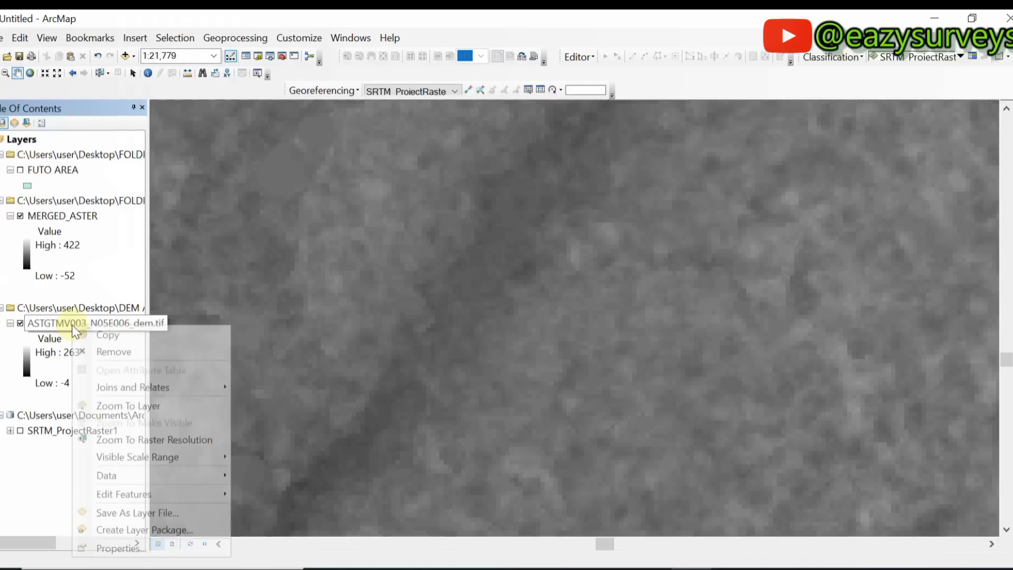
left_click(94, 352)
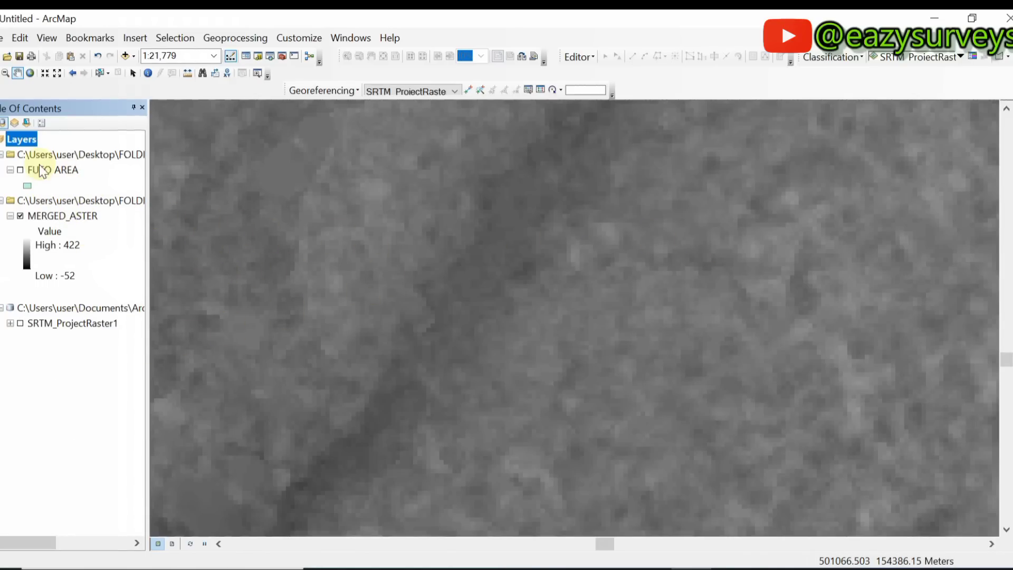
Toggle the visibility of FUTO AREA, MERGED_ASTER and SRTM_ProjectRaster1 to inspect their coverage, and expand the SRTM layer's legend.
left_click(22, 171)
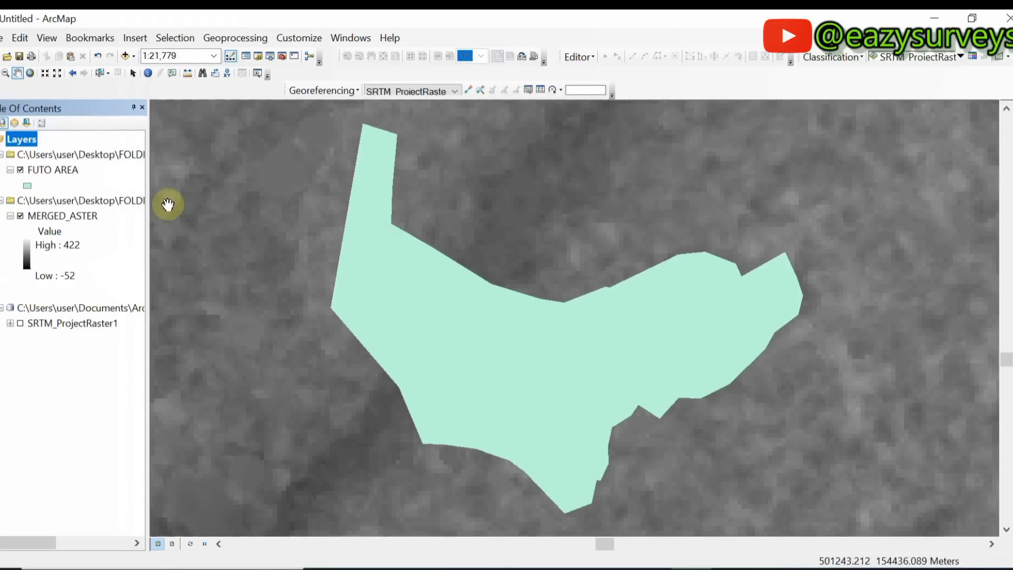
left_click(21, 170)
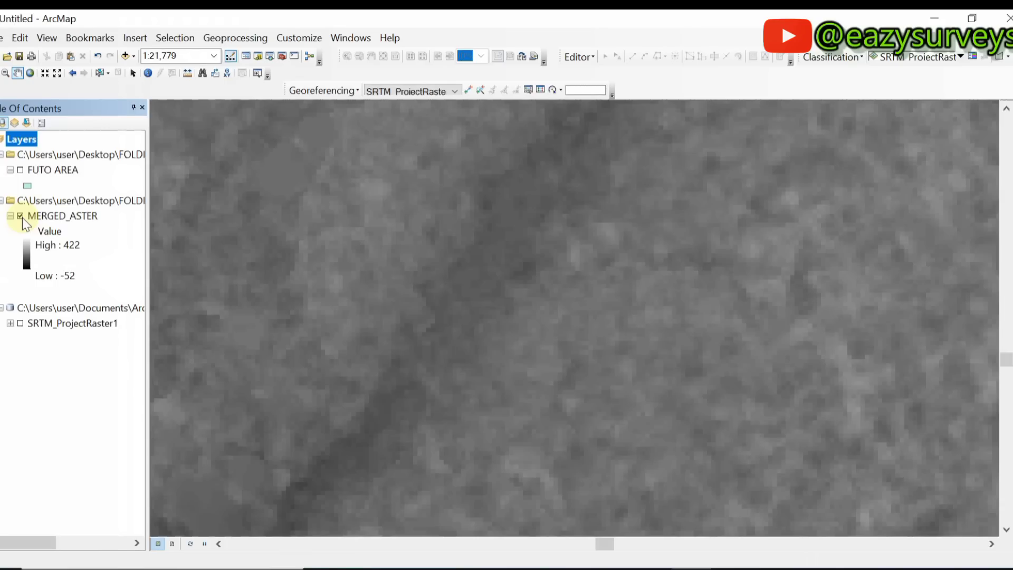
left_click(10, 324)
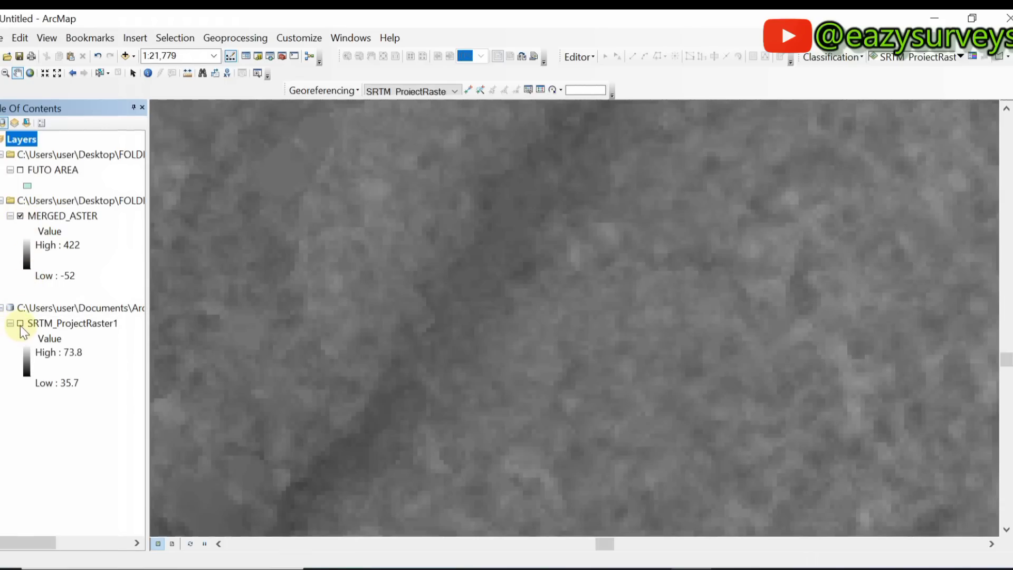
left_click(21, 216)
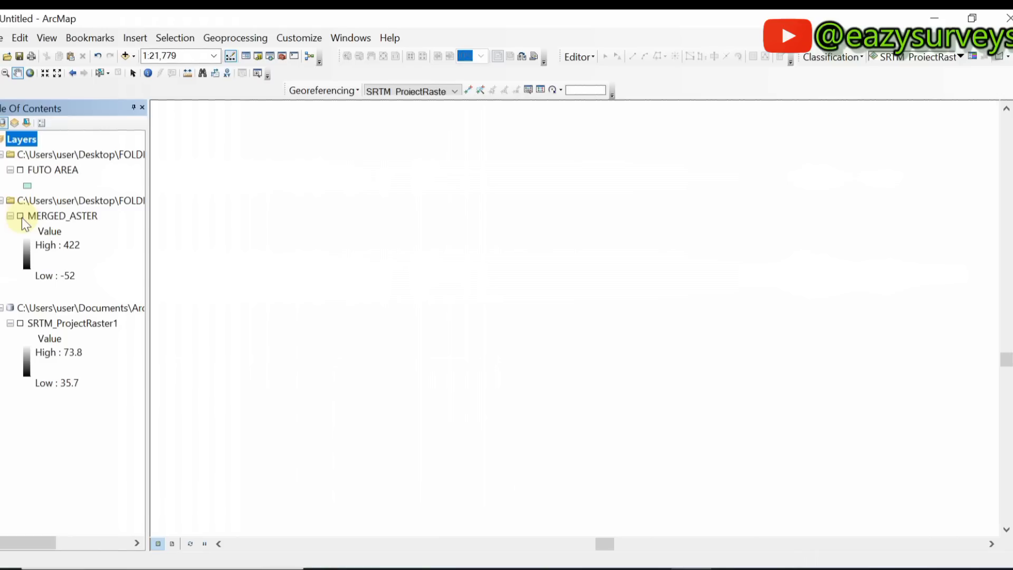
left_click(20, 323)
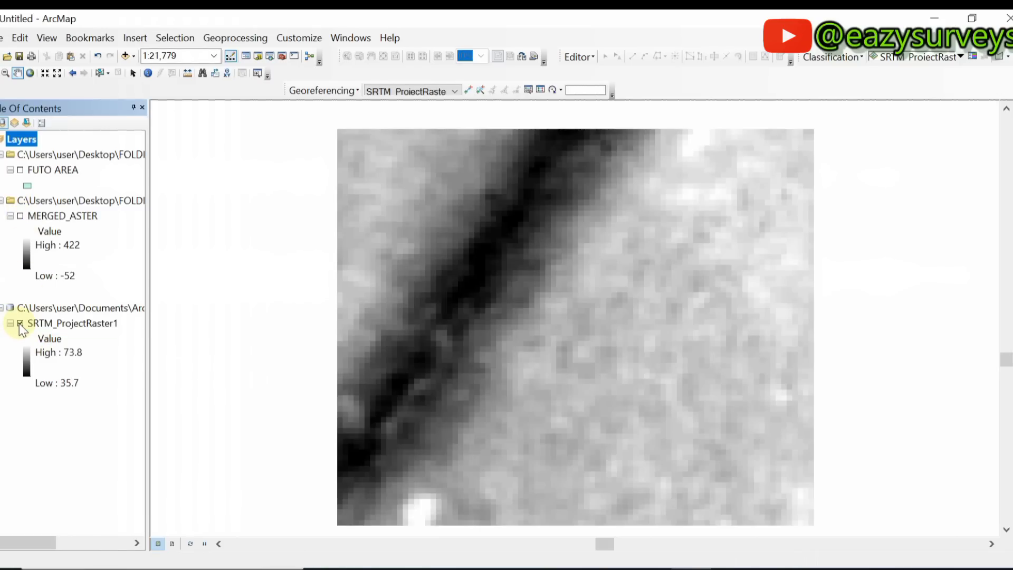
left_click(20, 323)
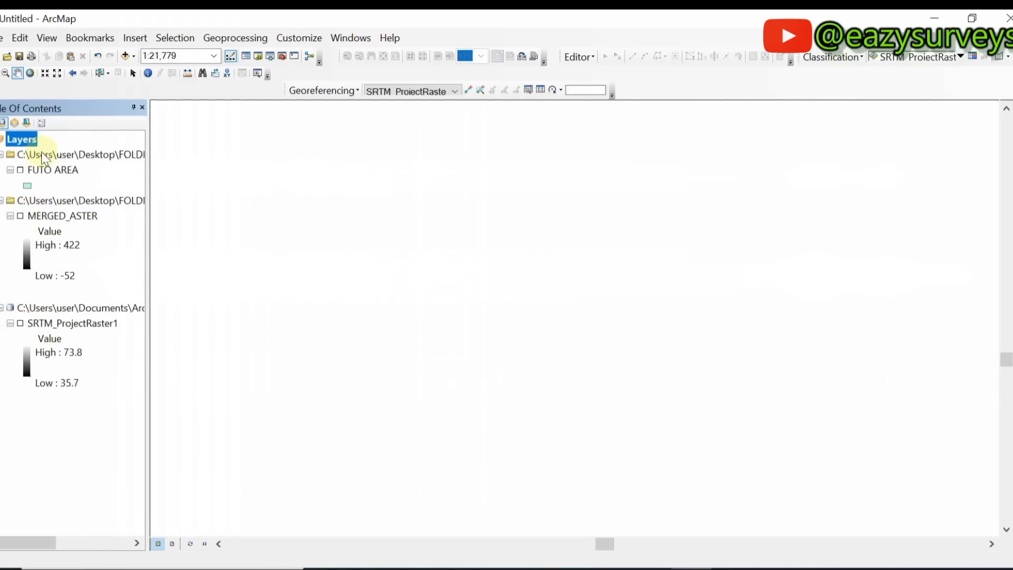
Remove the FUTO AREA layer from the map and show the MERGED_ASTER raster.
right_click(47, 171)
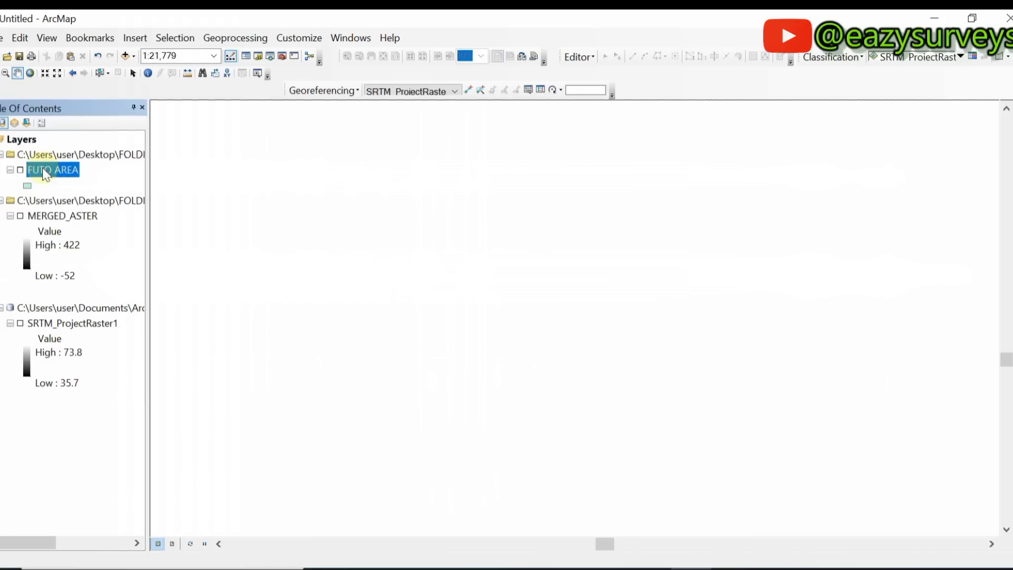
left_click(80, 194)
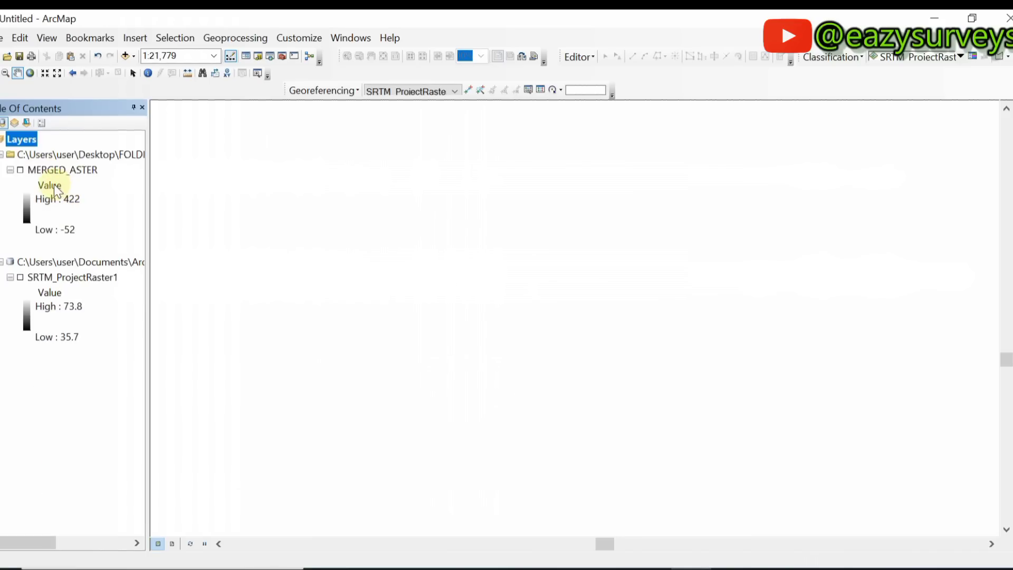
left_click(20, 170)
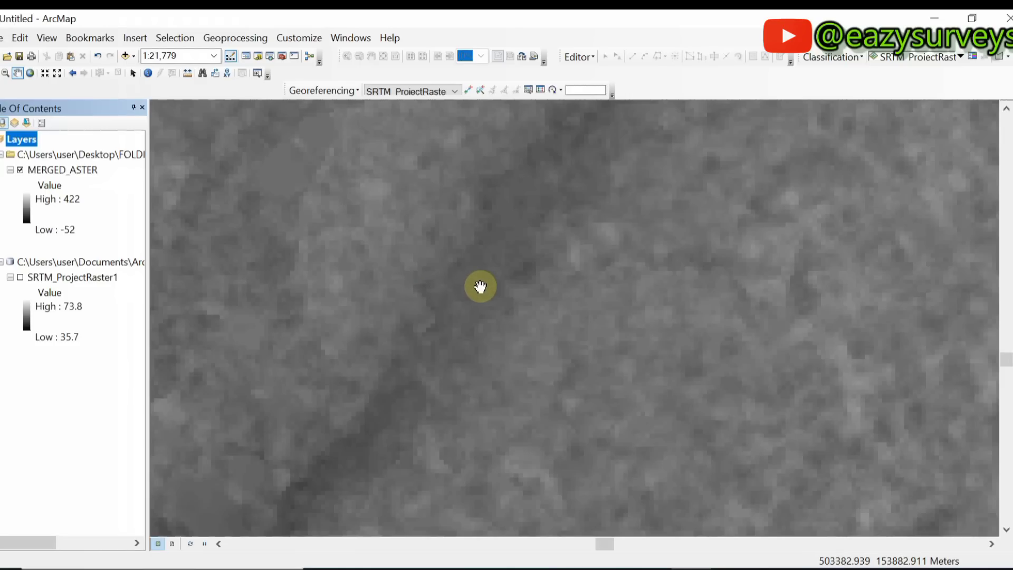
Add the GCPs.csv table from the DEM ASSESS folder to the map.
left_click(123, 55)
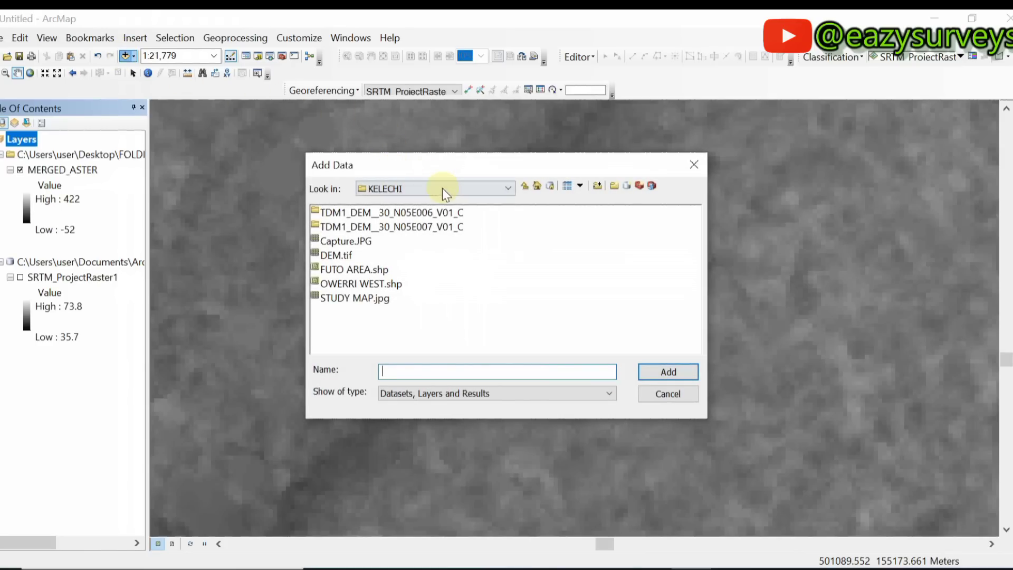
left_click(442, 189)
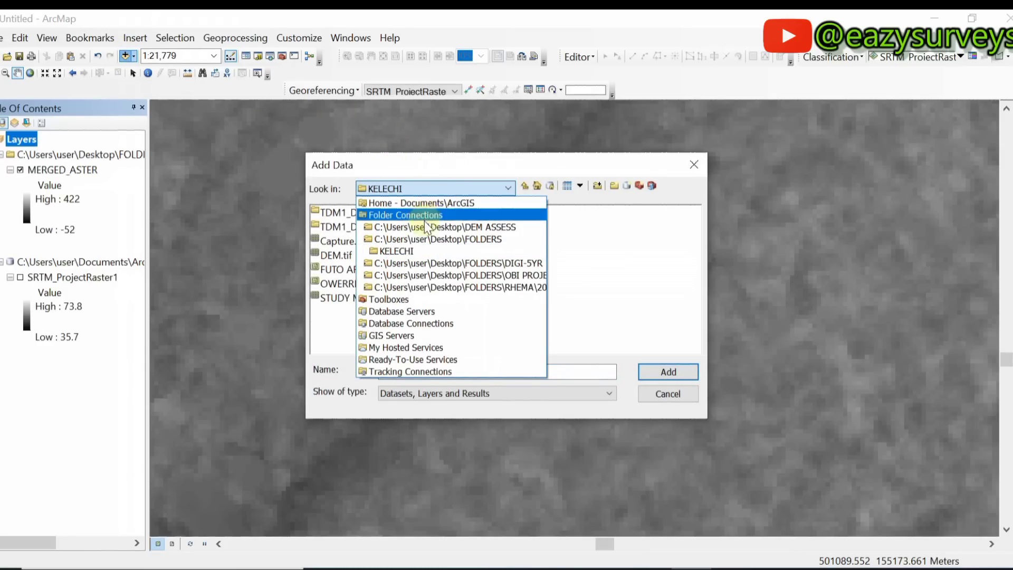
left_click(443, 228)
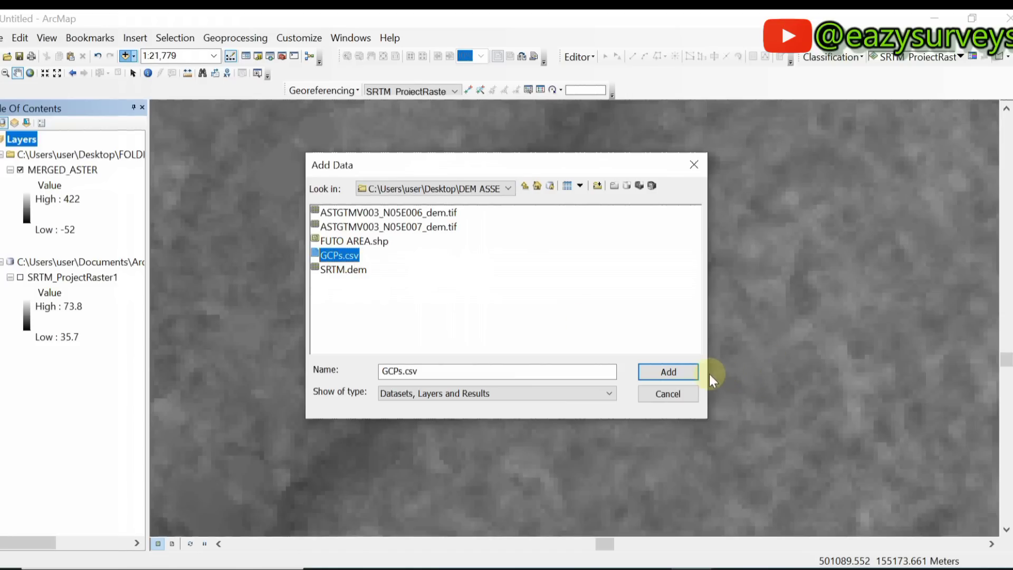
left_click(687, 371)
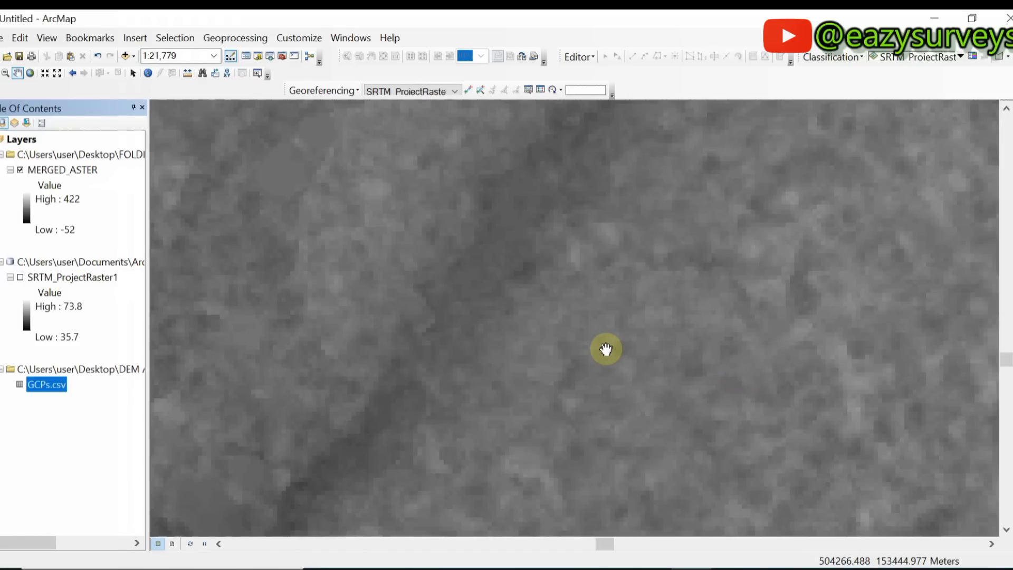
Display the GCPs.csv table as XY data with E as the X field, N as the Y field and h as the Z field.
right_click(32, 391)
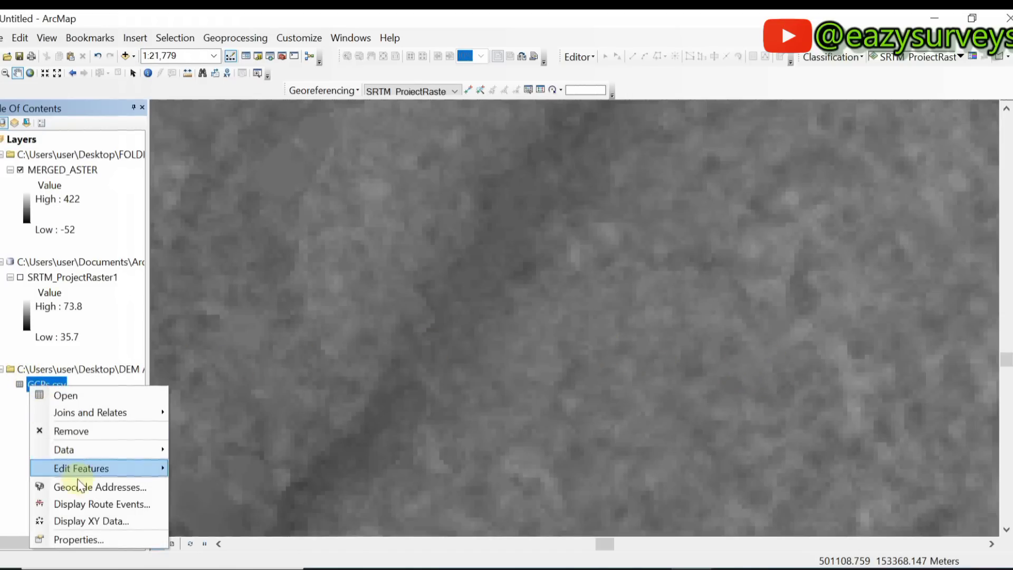
left_click(91, 523)
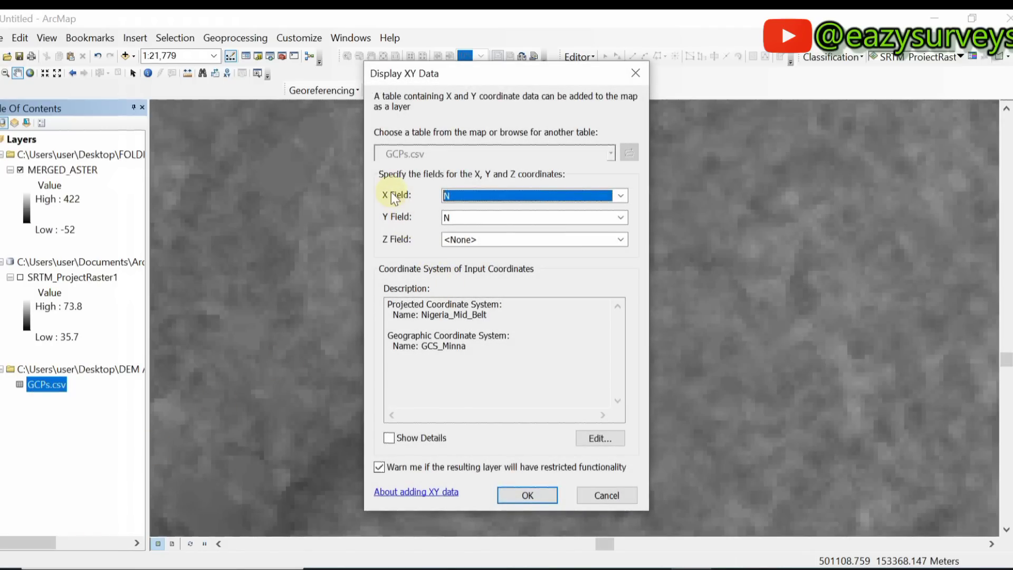
left_click(501, 196)
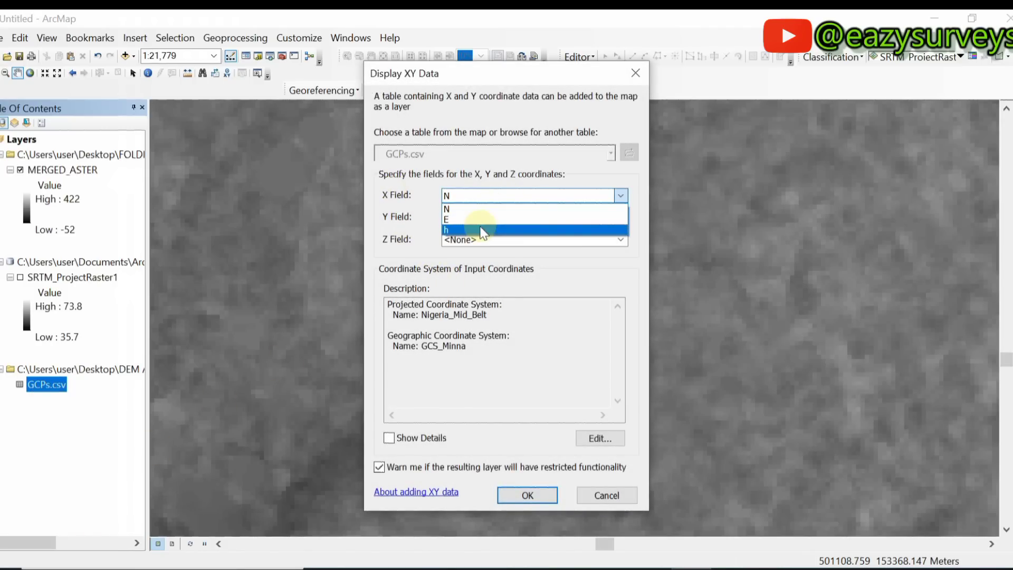
left_click(477, 219)
left_click(473, 218)
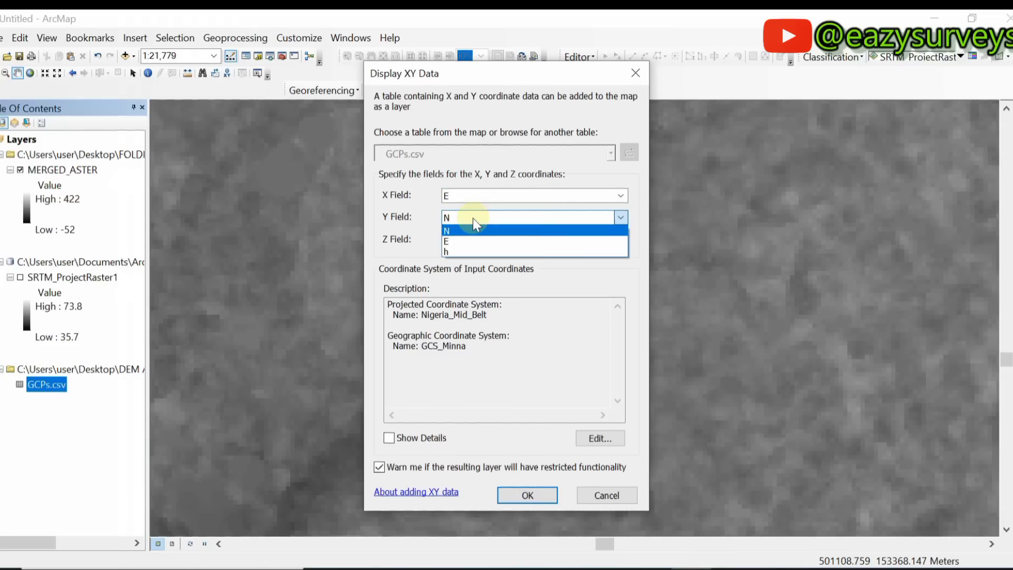
left_click(472, 218)
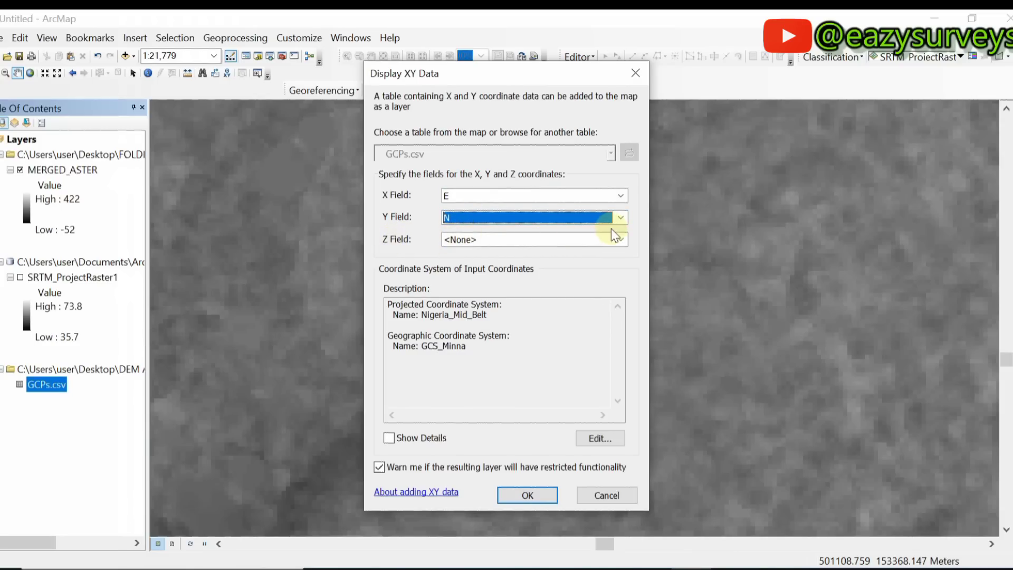
left_click(620, 239)
left_click(492, 284)
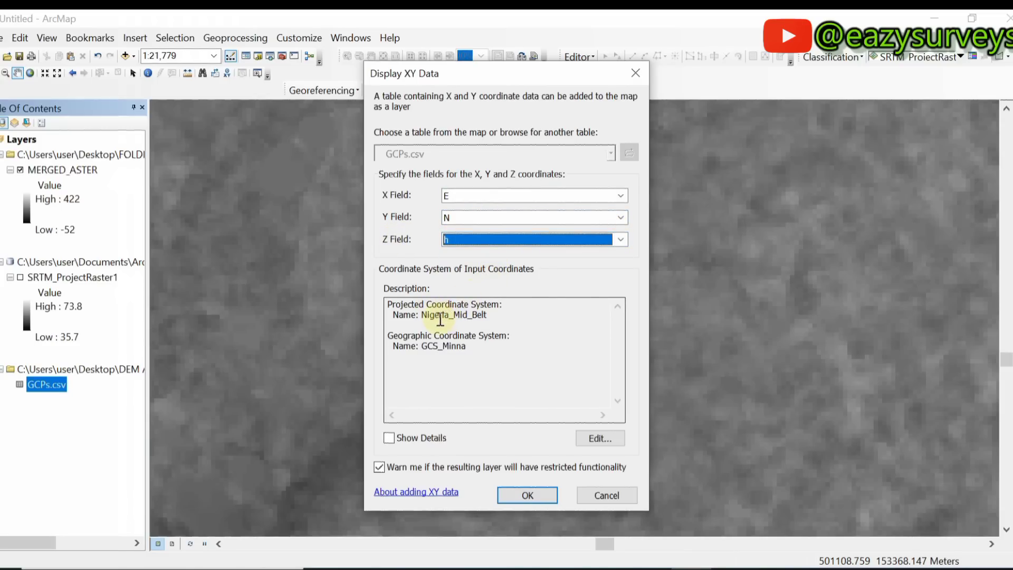
left_click(525, 491)
left_click(569, 393)
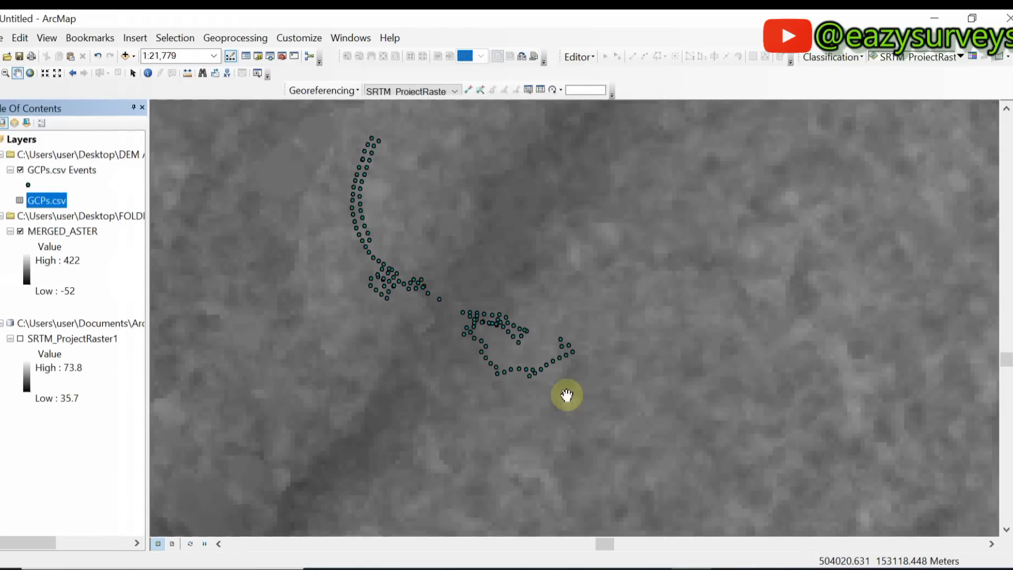
Change the GCPs.csv Events point symbol to size 5 and bright green.
scroll(344, 206, "down", 1)
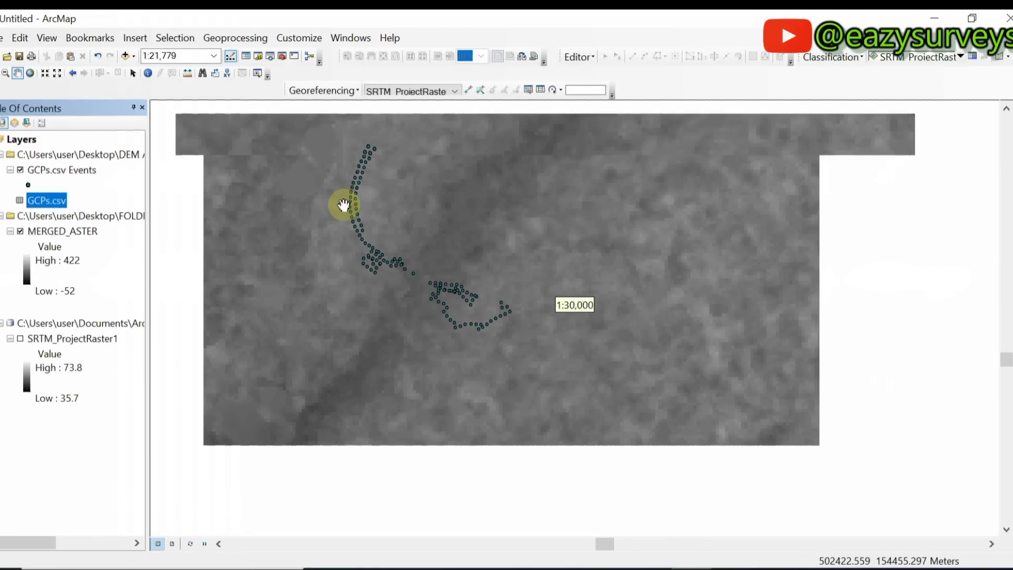
scroll(343, 206, "down", 1)
left_click_drag(352, 190, 376, 219)
scroll(378, 202, "down", 1)
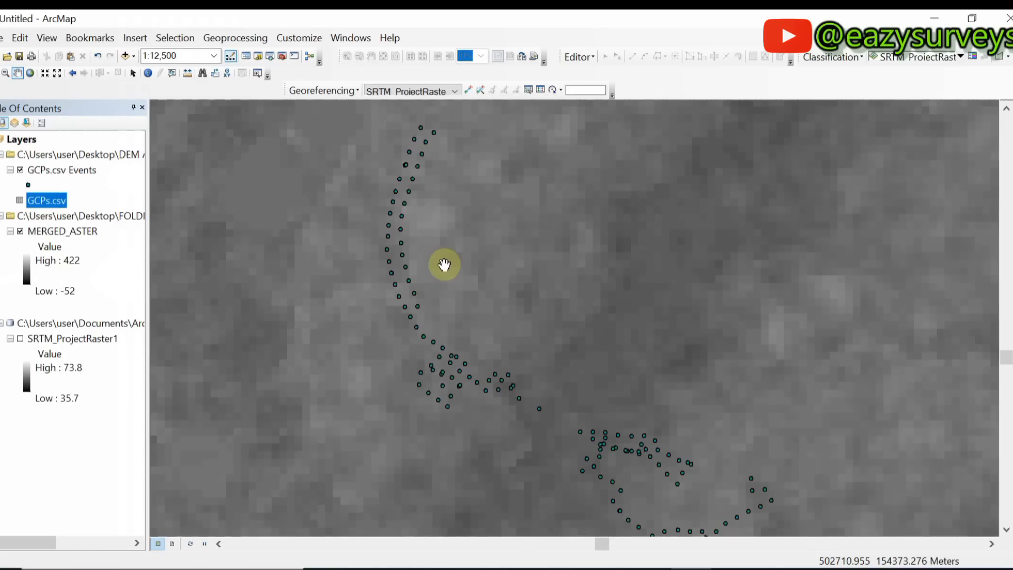
left_click(28, 185)
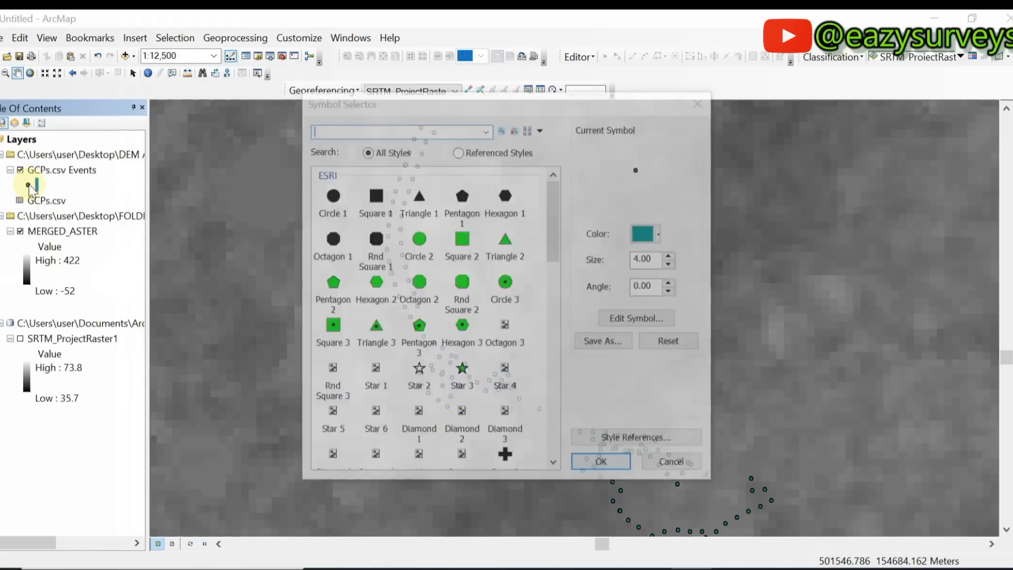
left_click(671, 256)
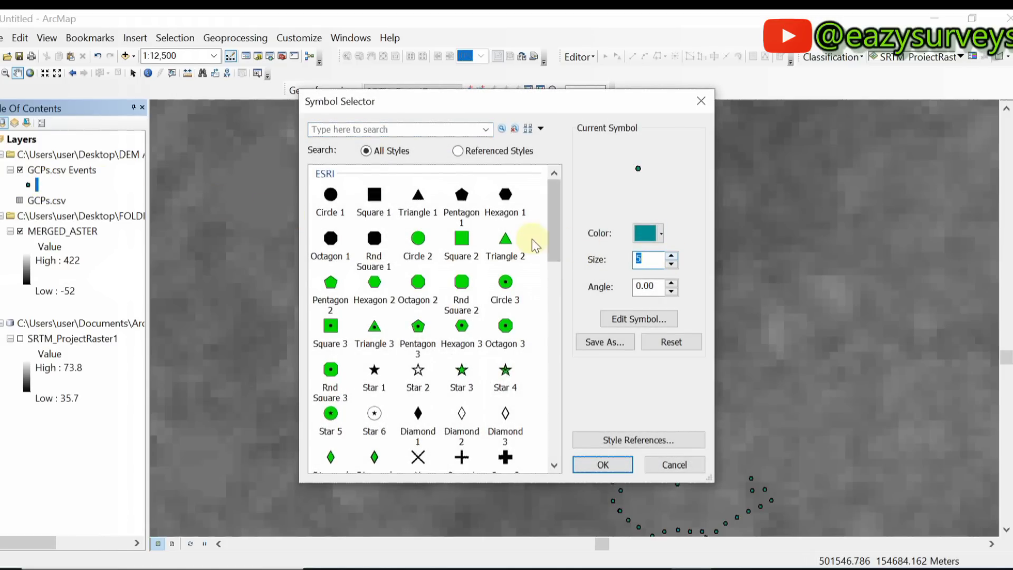
left_click(646, 232)
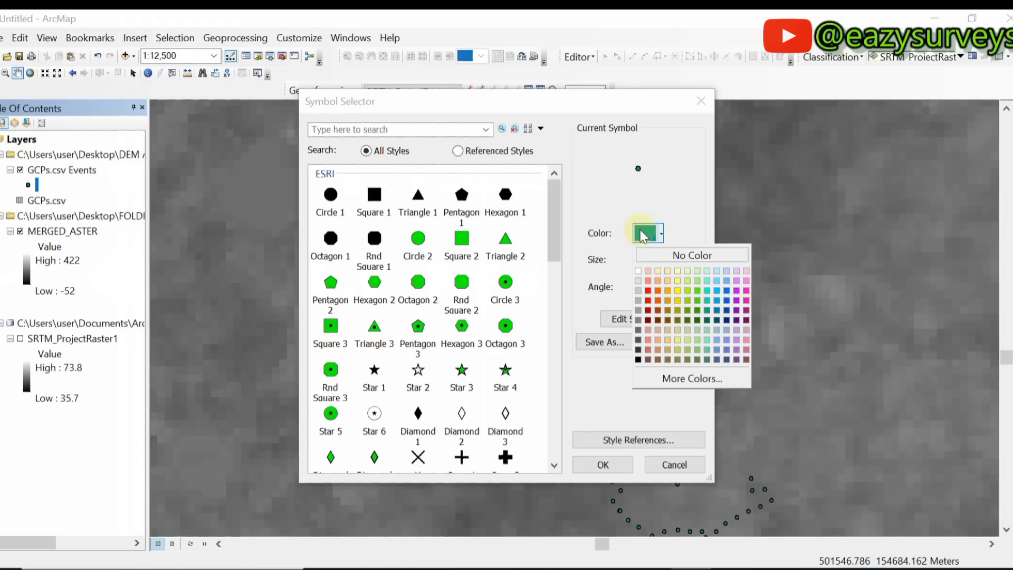
left_click(697, 290)
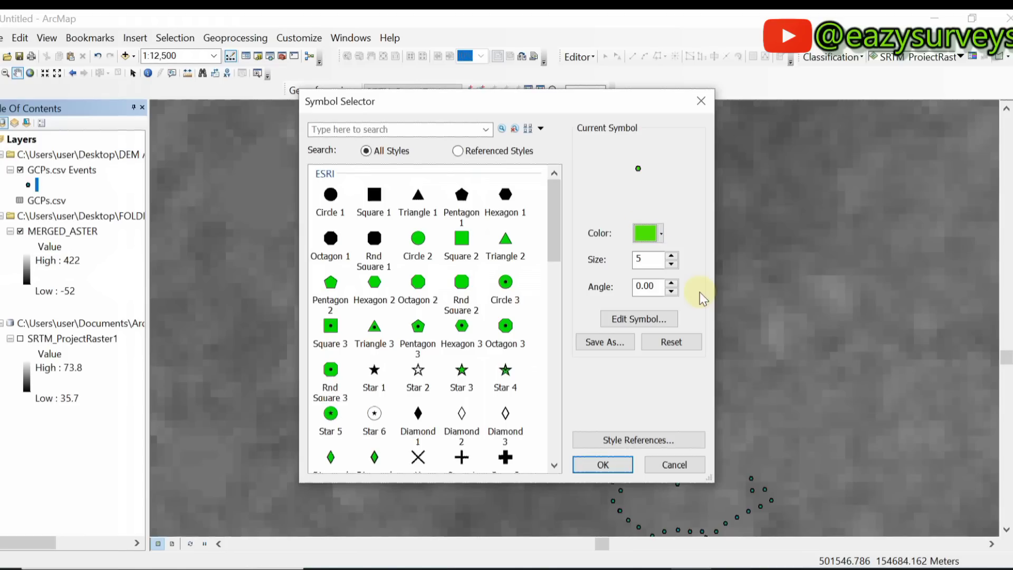
left_click(601, 465)
left_click_drag(521, 362, 507, 317)
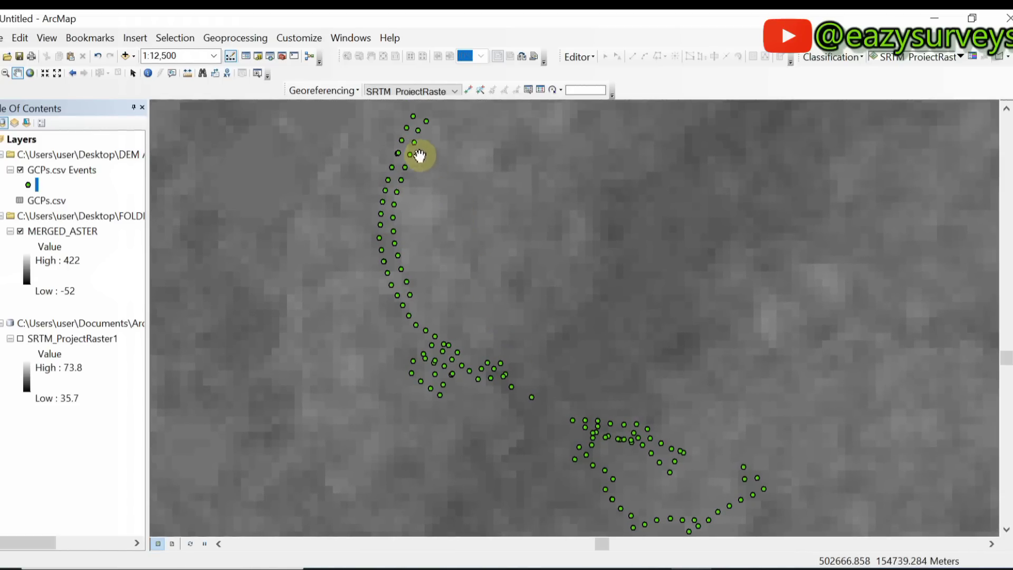
scroll(404, 124, "down", 2)
scroll(403, 125, "up", 3)
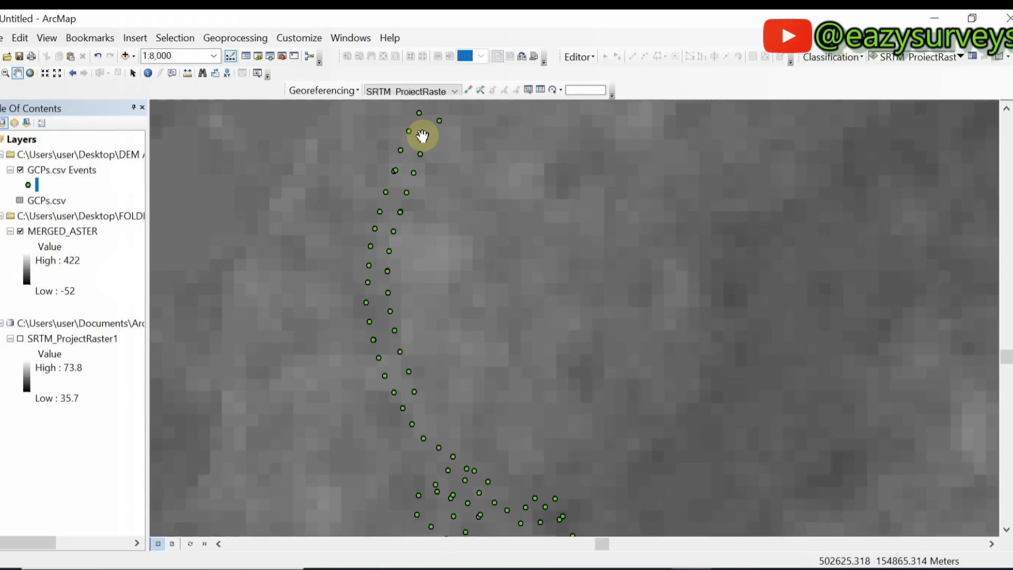
Identify the MERGED_ASTER cell value between the control points near the northern end of the GCP line.
scroll(391, 112, "up", 3)
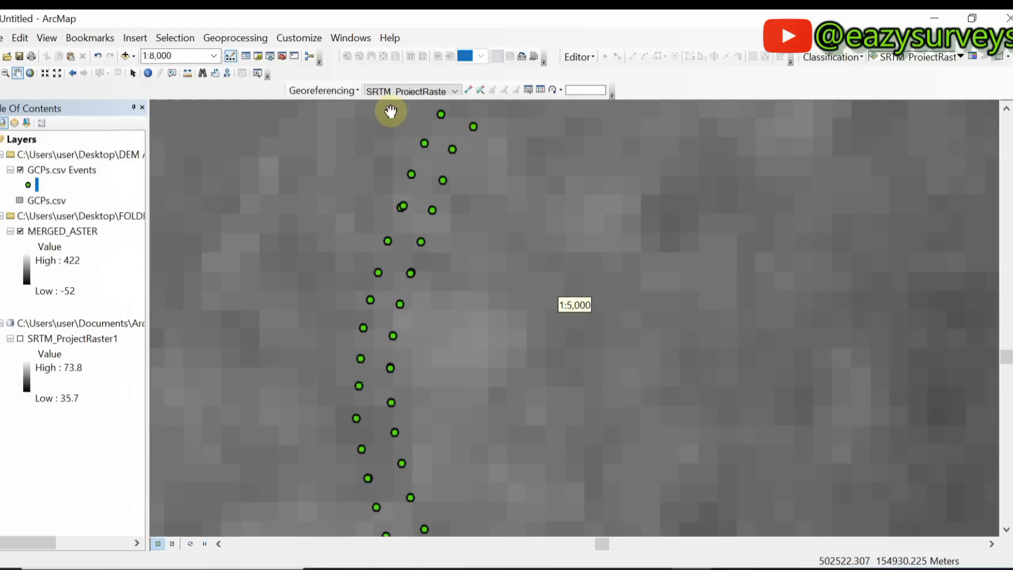
scroll(402, 120, "up", 4)
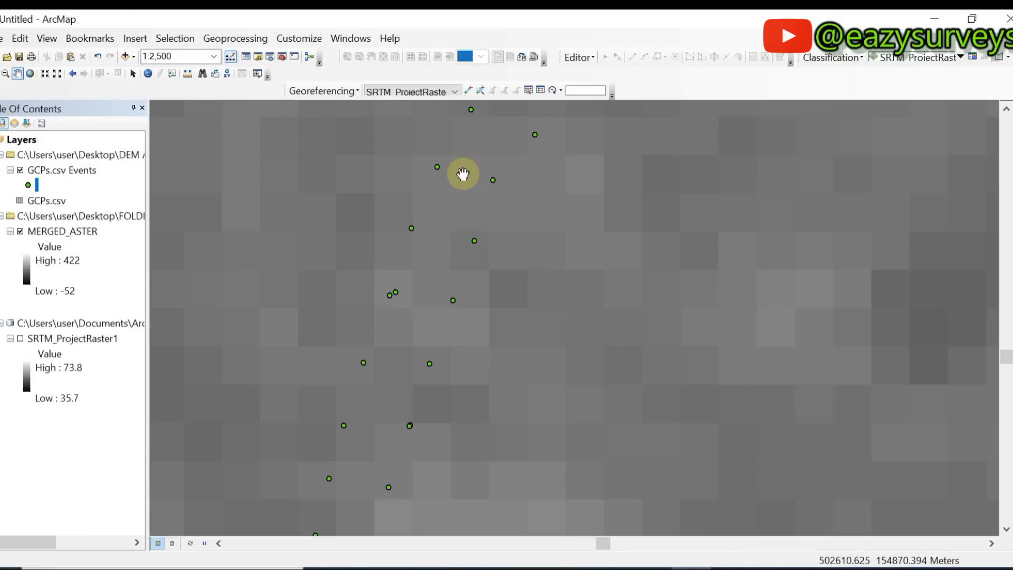
left_click(149, 76)
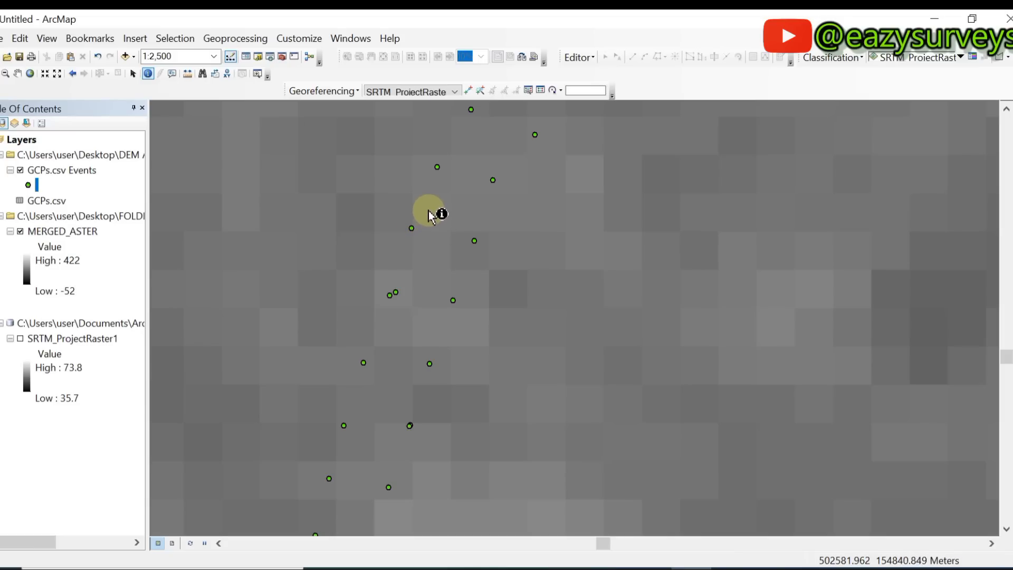
scroll(430, 216, "up", 2)
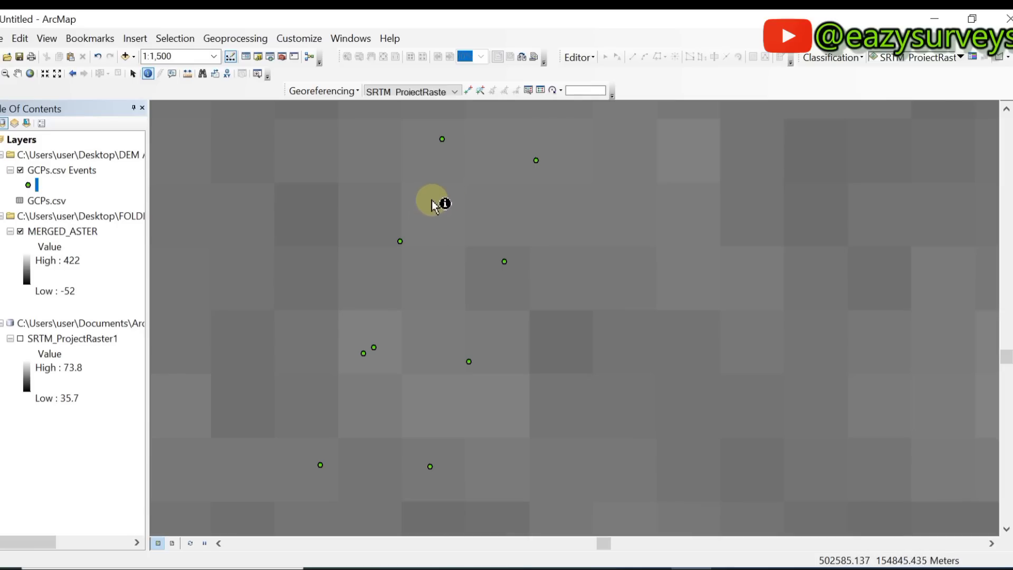
left_click(424, 204)
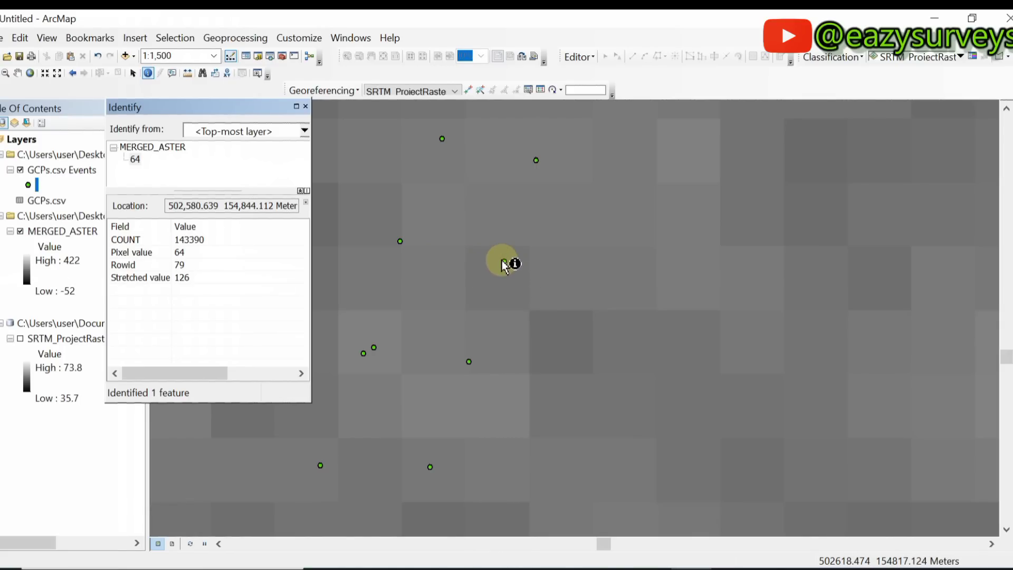
Compare the height attribute of control point PT48 with the MERGED_ASTER pixel value beneath it, then close the identify results.
left_click(500, 280)
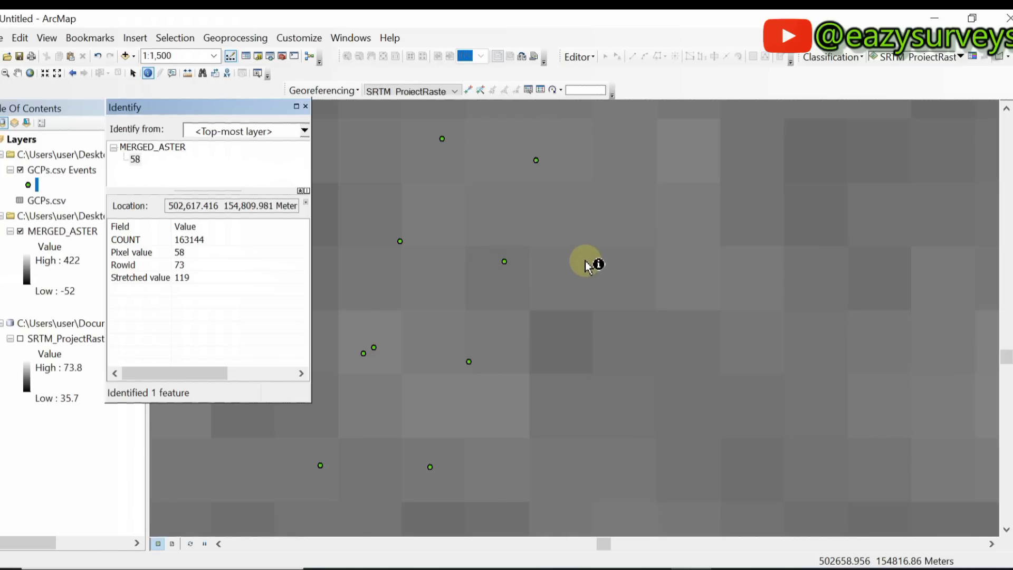
left_click(505, 266)
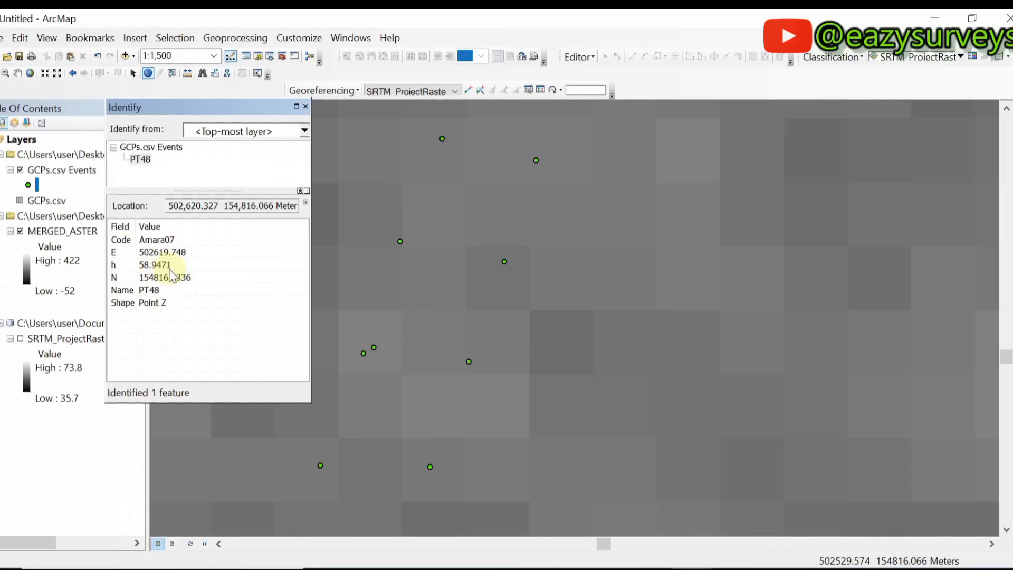
left_click(499, 281)
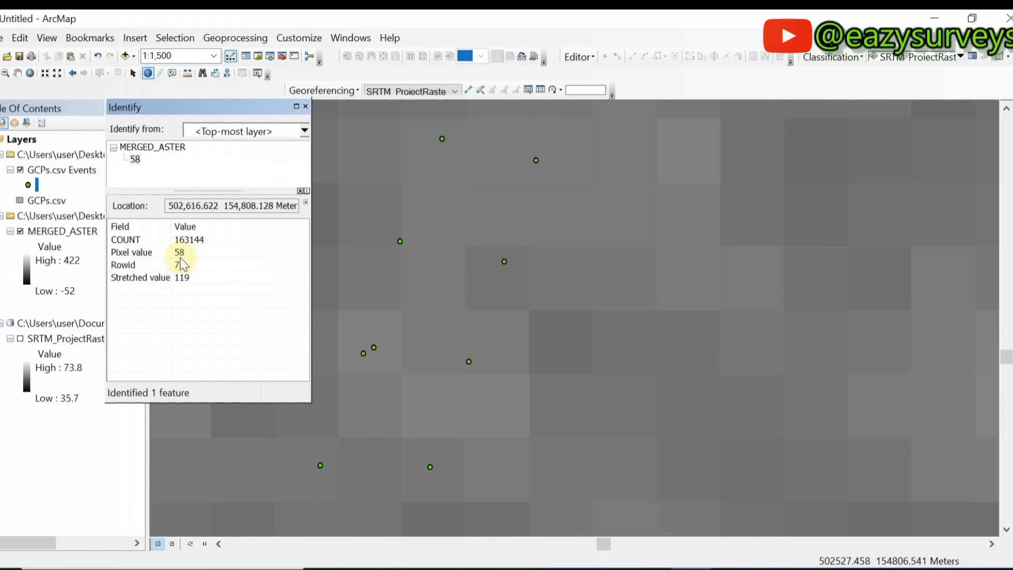
left_click(505, 262)
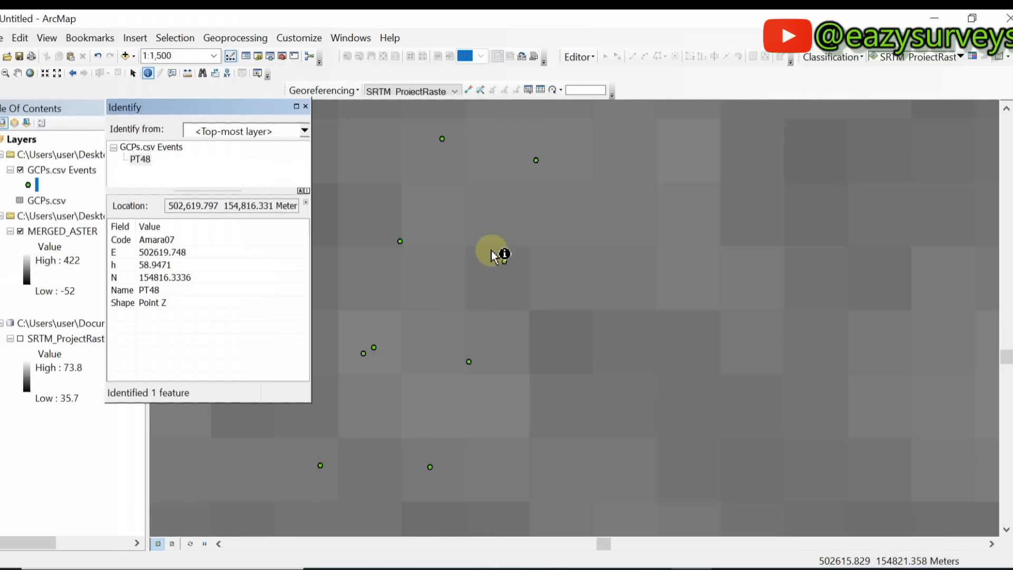
left_click(306, 106)
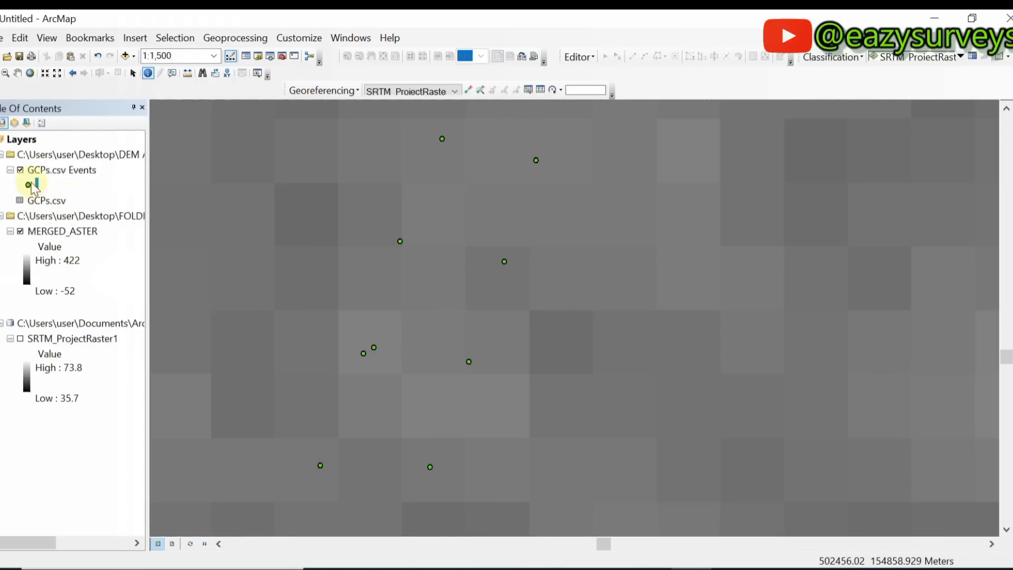
Zoom to the full extent of MERGED_ASTER and return to the extent of the GCPs.csv Events layer.
right_click(69, 235)
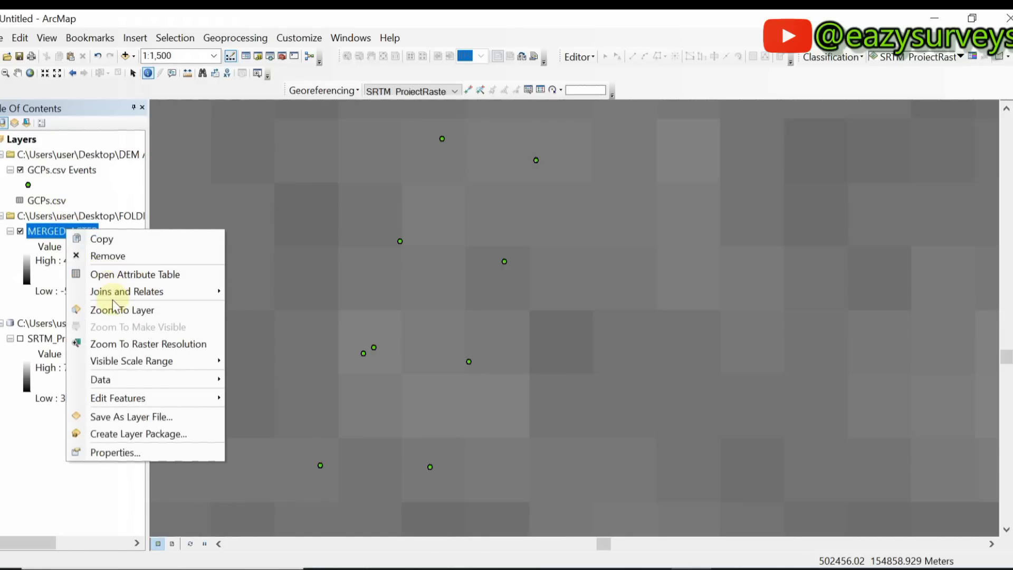
left_click(115, 307)
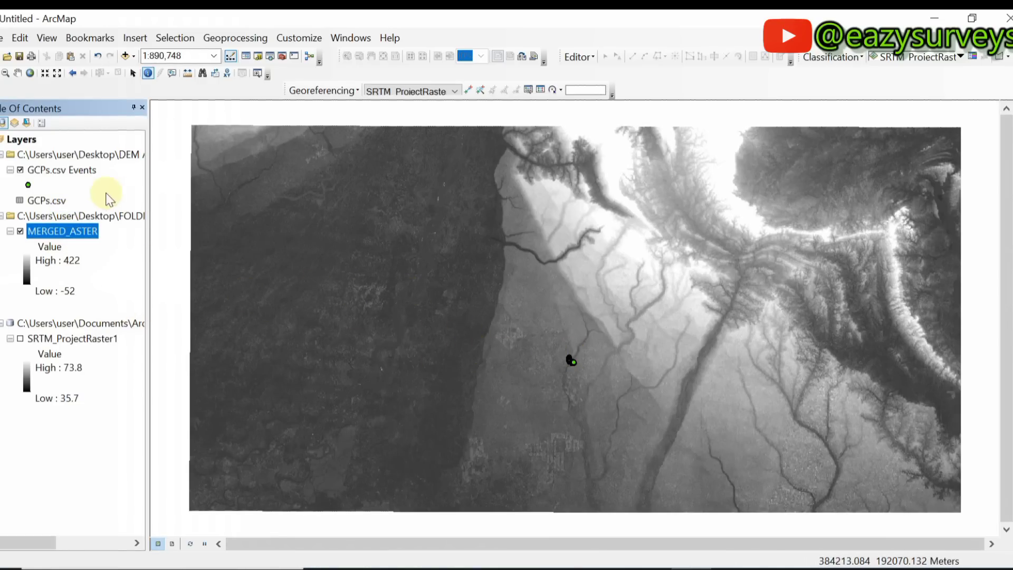
left_click(46, 170)
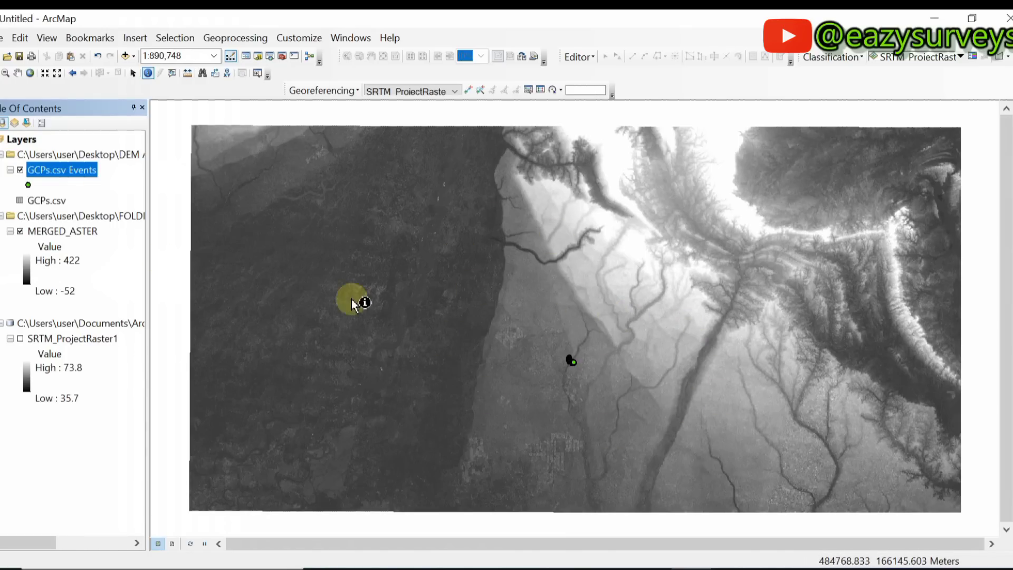
right_click(52, 175)
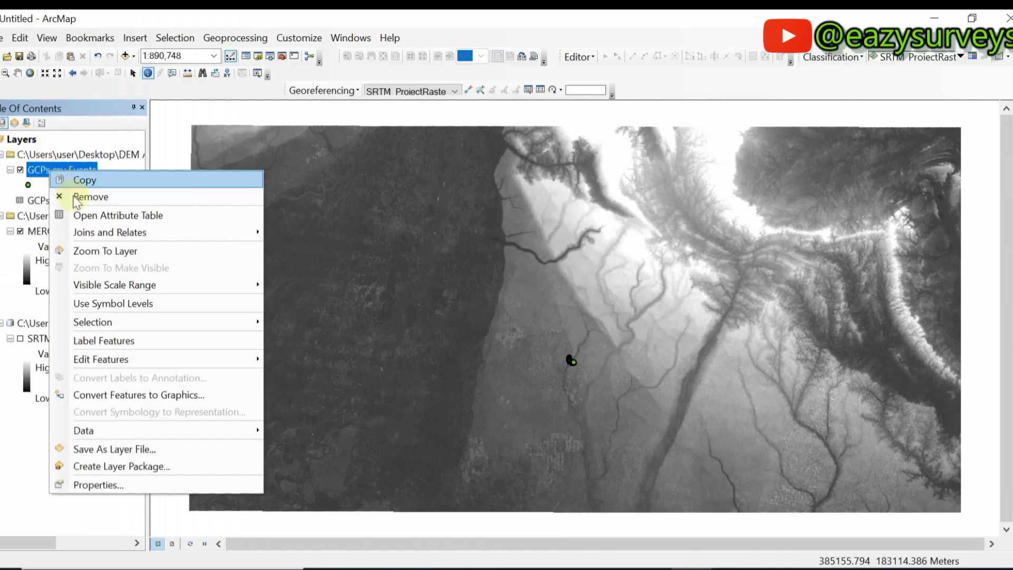
left_click(98, 250)
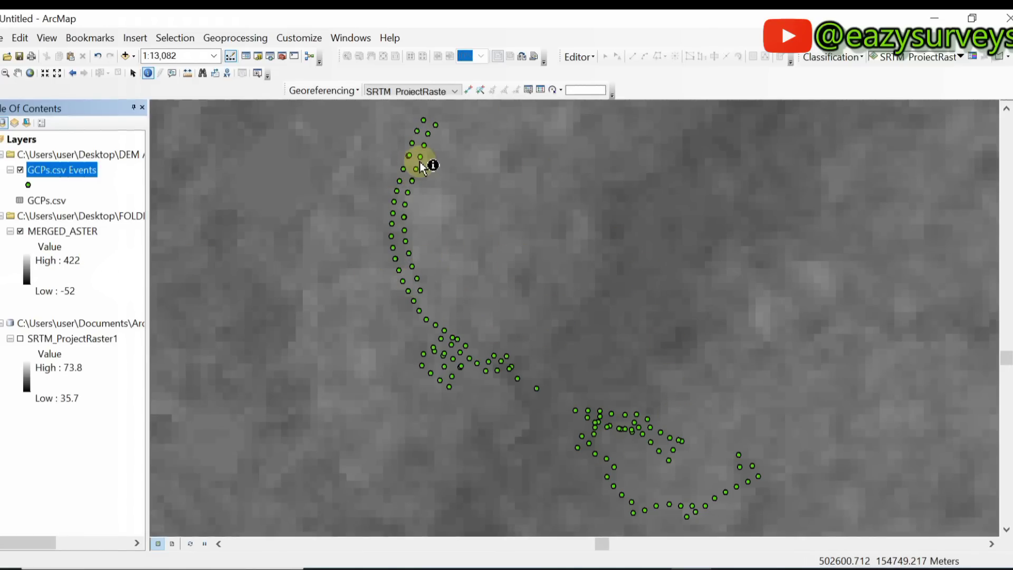
Search the geoprocessing tools for EXTRACT POINT and open the Extract Values to Points tool.
left_click(133, 74)
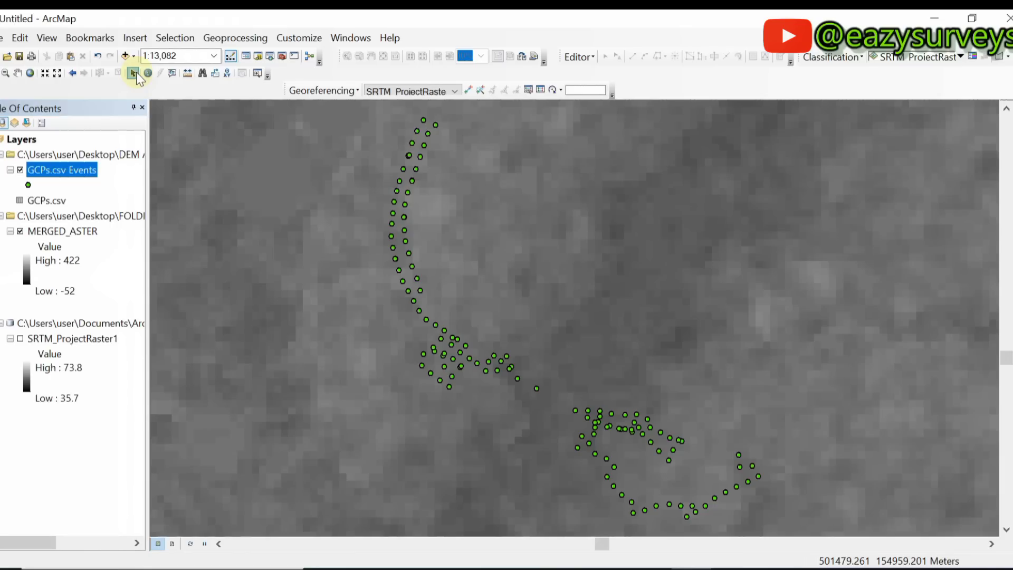
left_click(269, 56)
left_click_drag(945, 155, 857, 171)
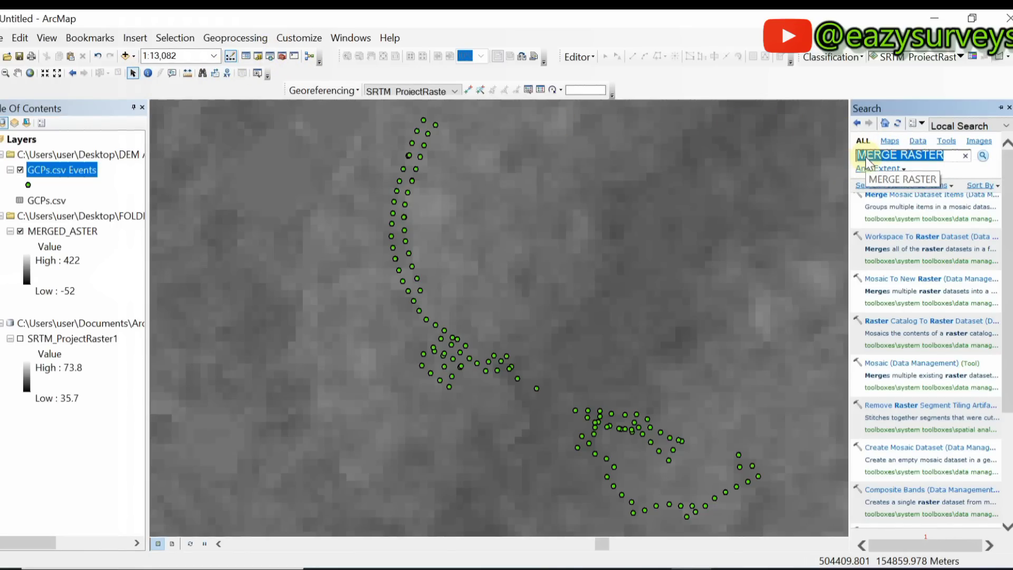
type("EXTRACT POINT")
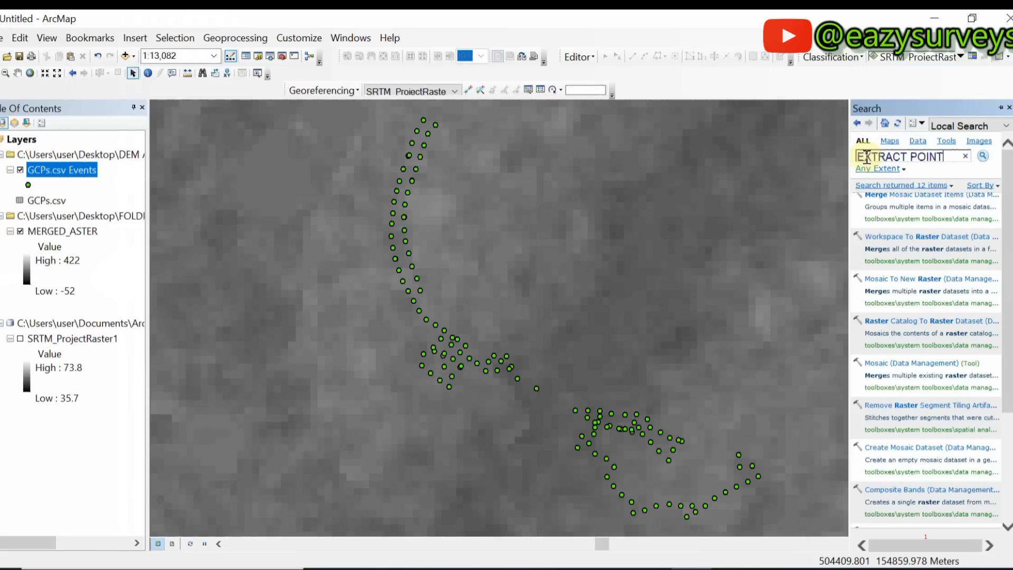
left_click(982, 158)
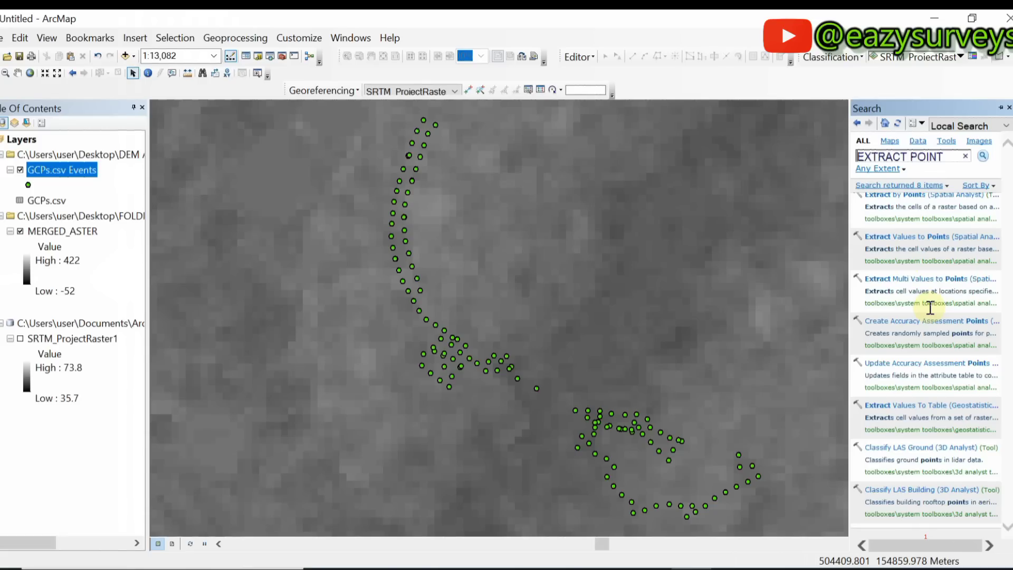
left_click(912, 241)
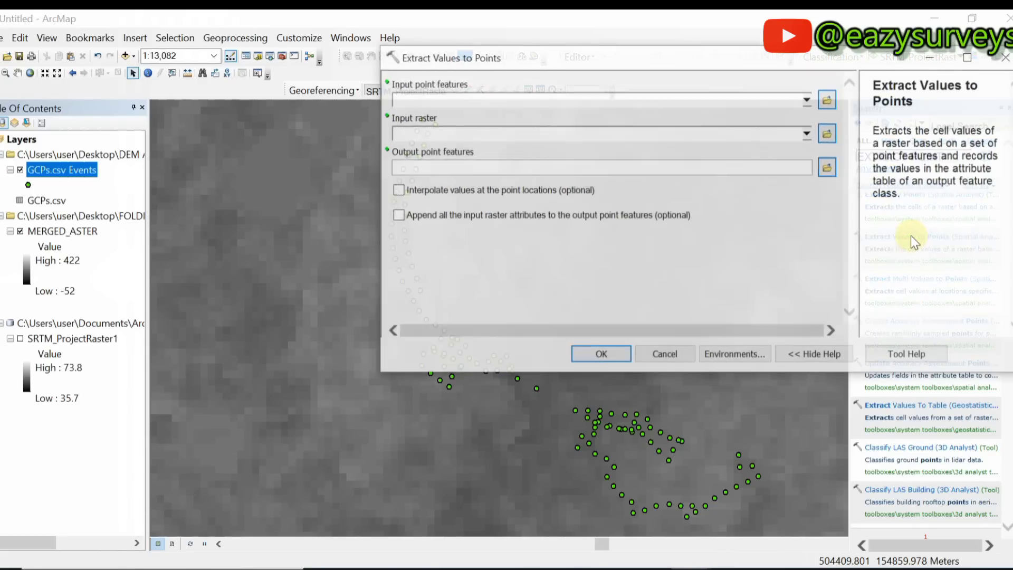
Set GCPs.csv Events as the input point features and MERGED_ASTER as the input raster for the extraction.
left_click(462, 100)
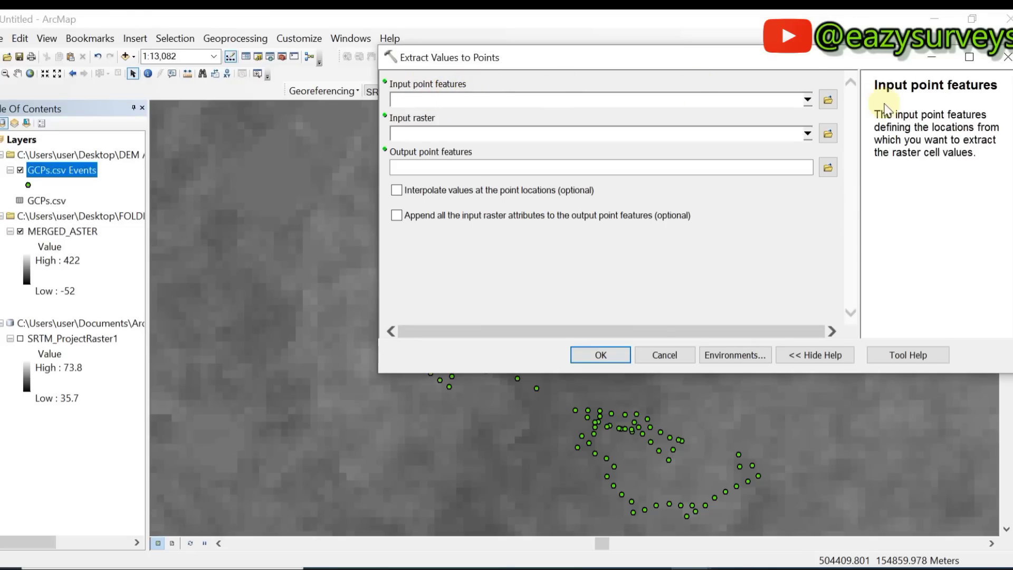
left_click(810, 101)
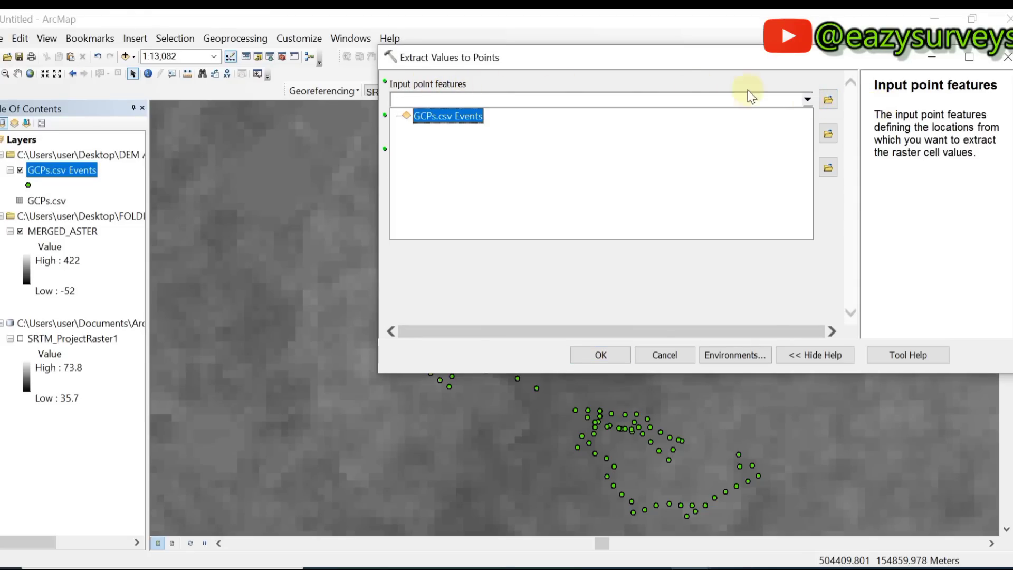
left_click(447, 119)
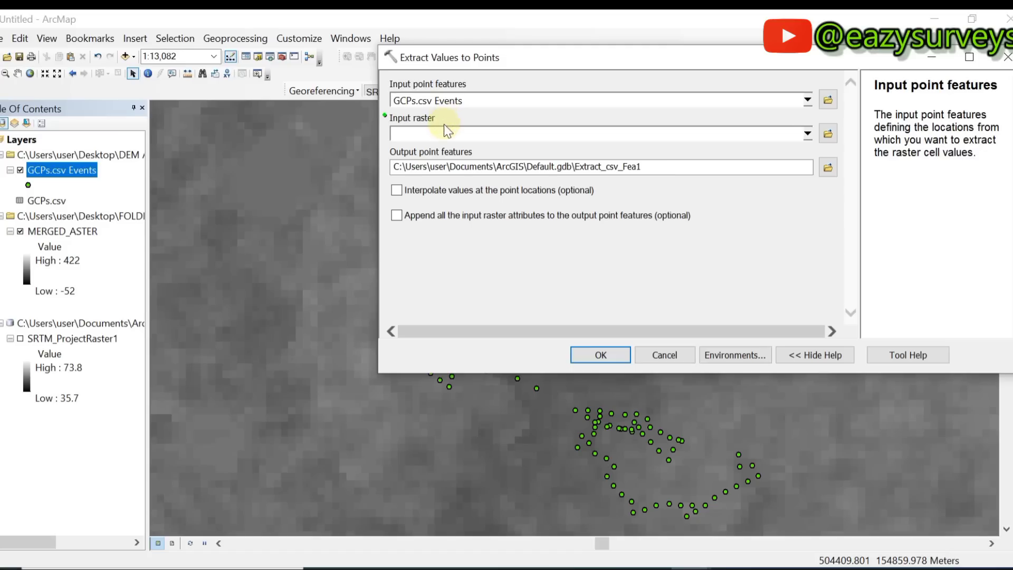
left_click(497, 135)
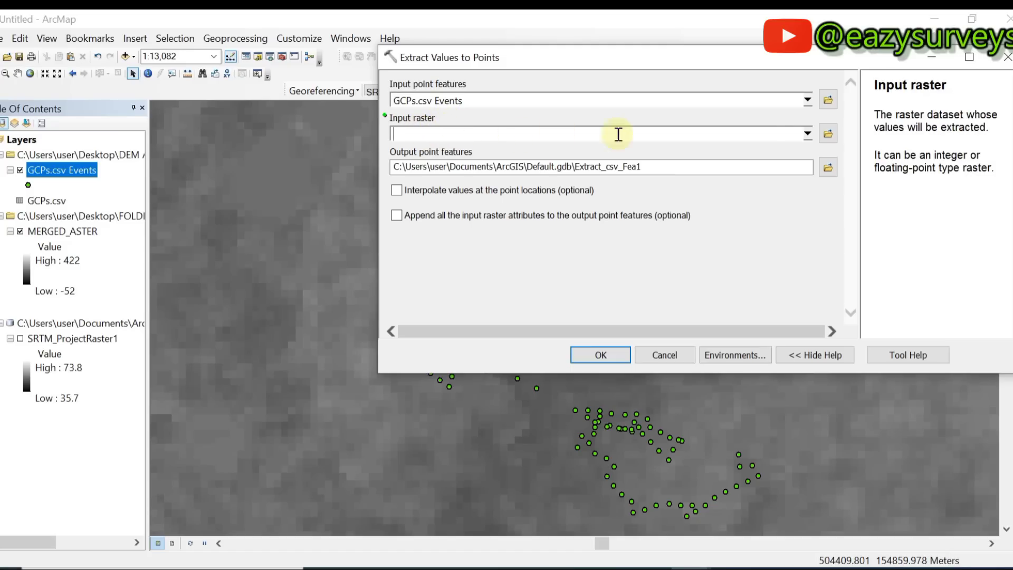
left_click(808, 134)
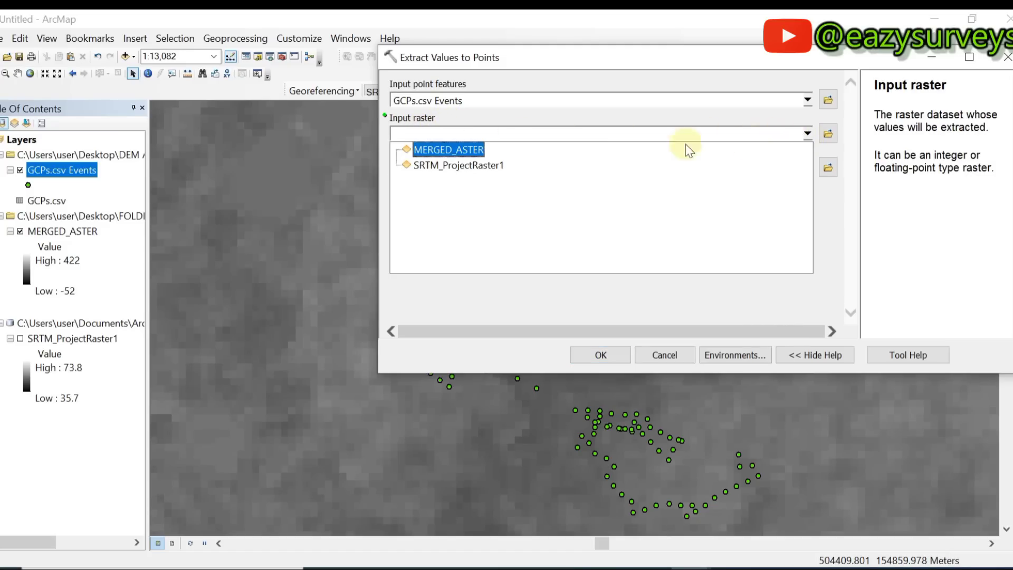
left_click(467, 152)
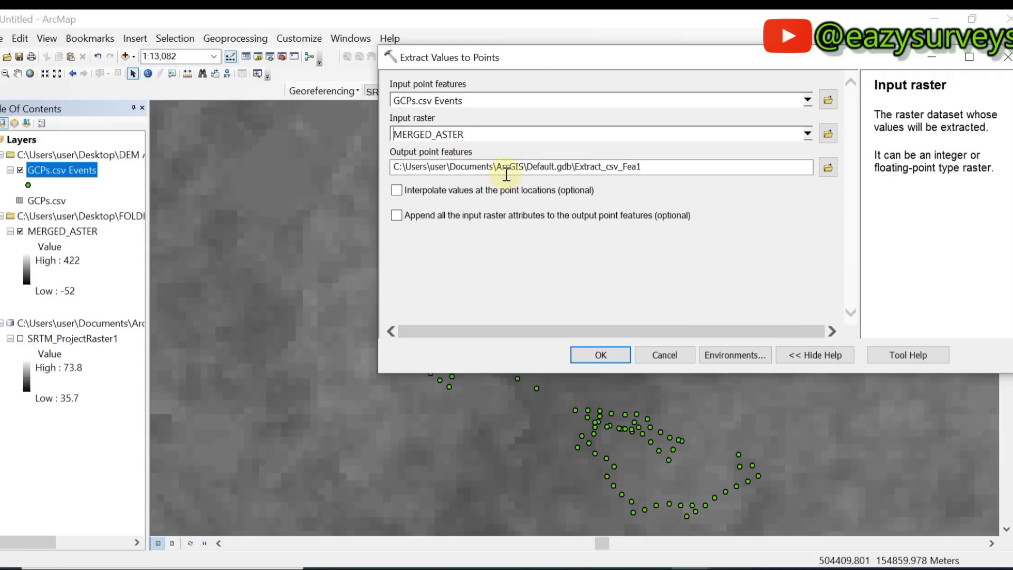
Save the output point features as ASTER_POINTS in the DEM ASSESS folder and run the extraction.
left_click(828, 167)
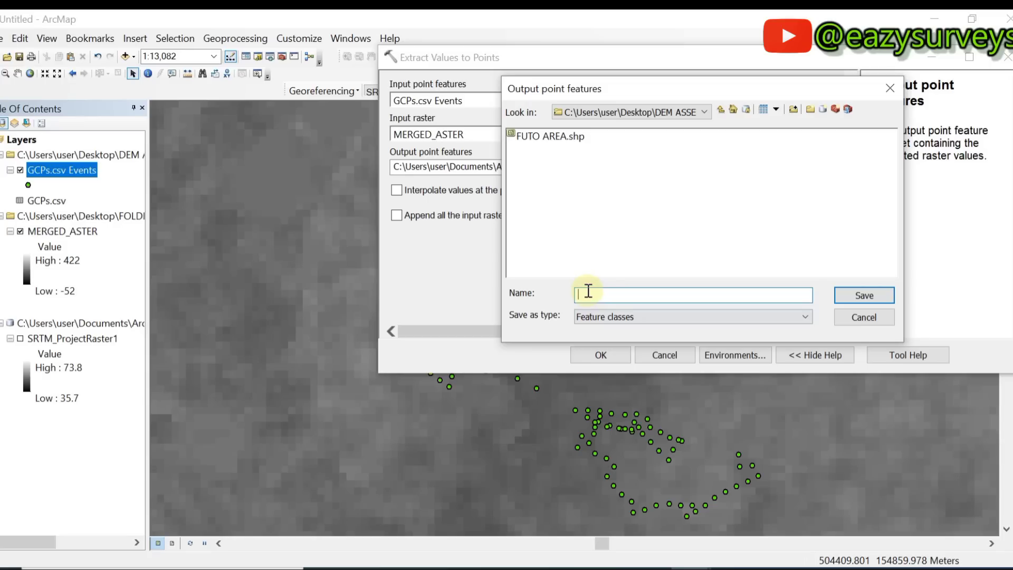
type("ASTER_POINTS")
left_click(845, 294)
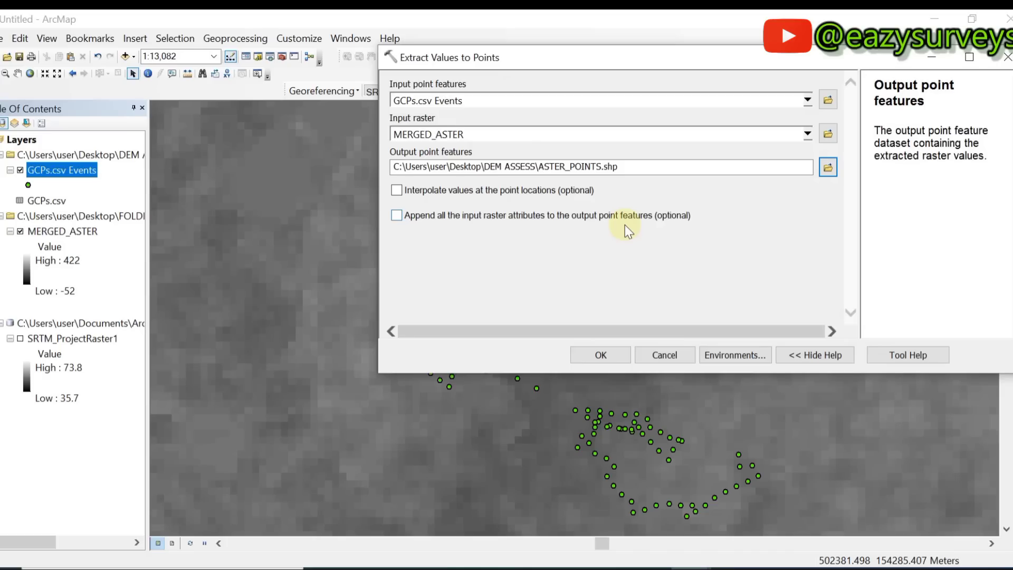
left_click(605, 352)
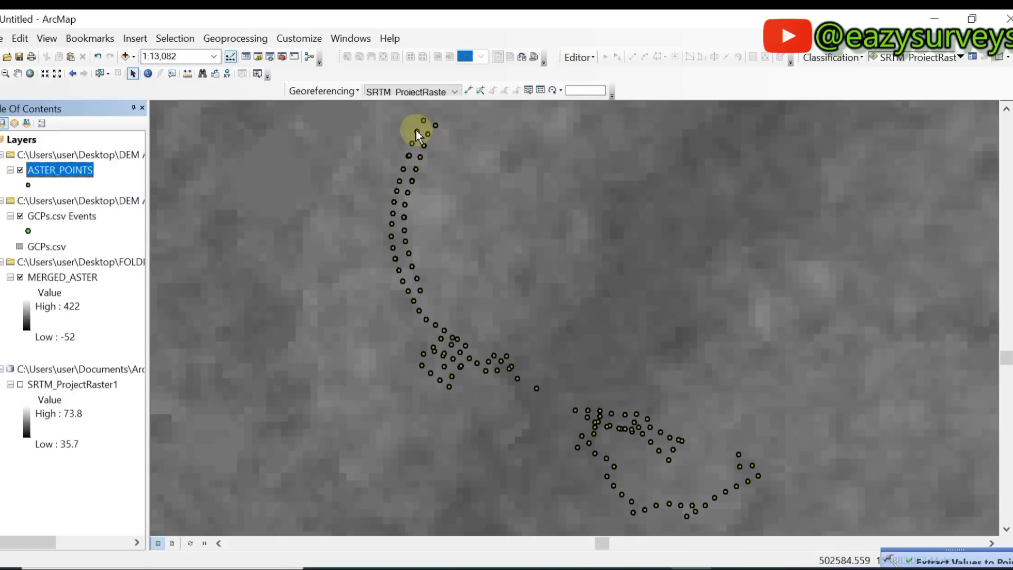
Open the attribute table of ASTER_POINTS and maximize it to show all its fields.
scroll(416, 130, "down", 5)
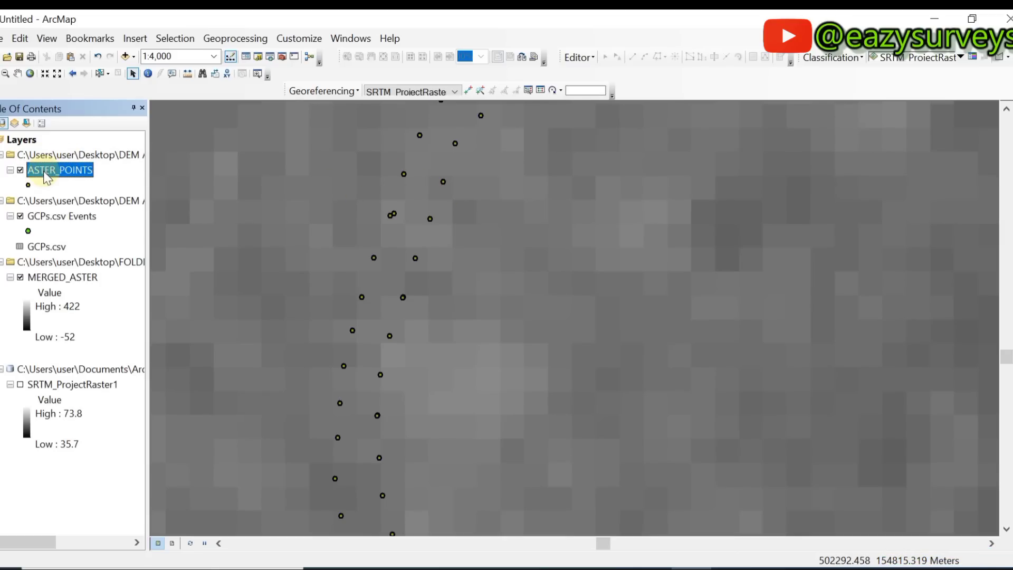
right_click(49, 175)
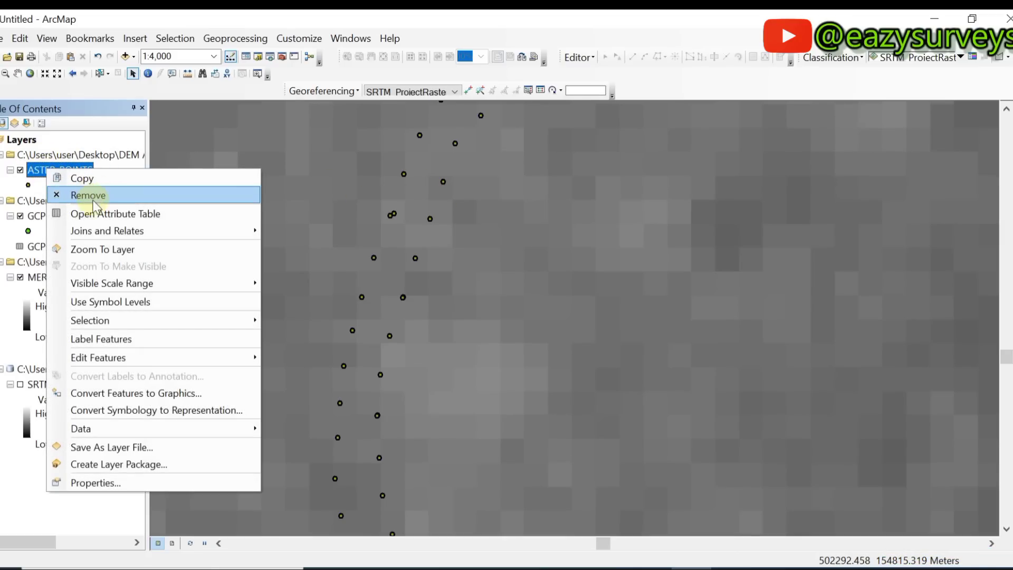
left_click(136, 214)
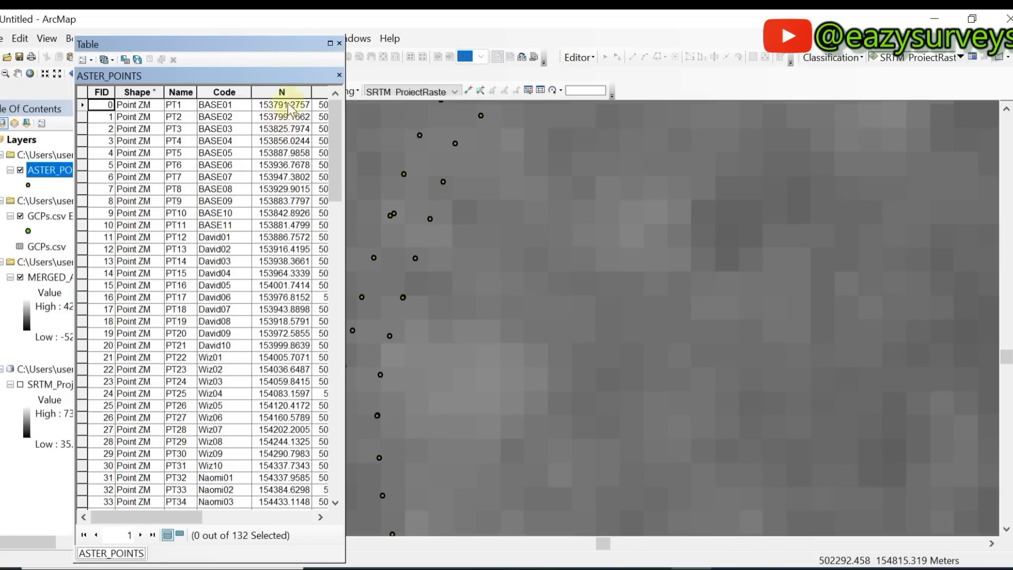
left_click(331, 43)
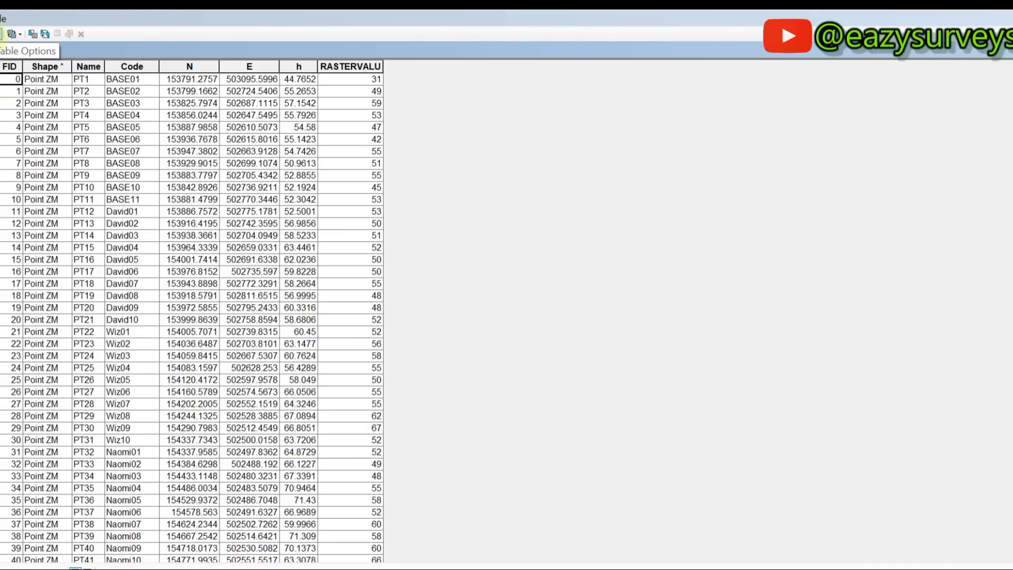
Start exporting the ASTER_POINTS attribute table and set the output format to Text File.
left_click(2, 34)
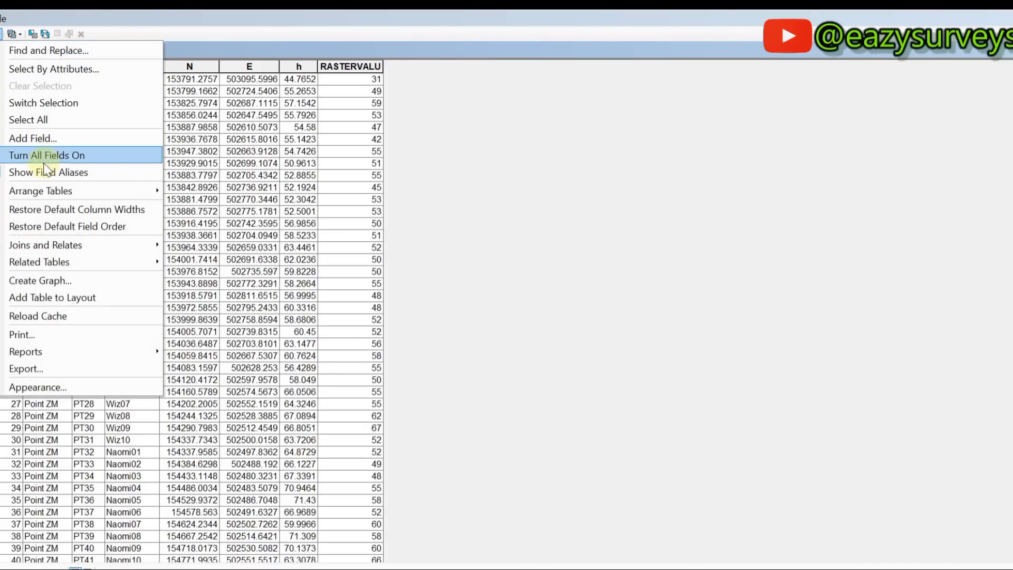
left_click(33, 367)
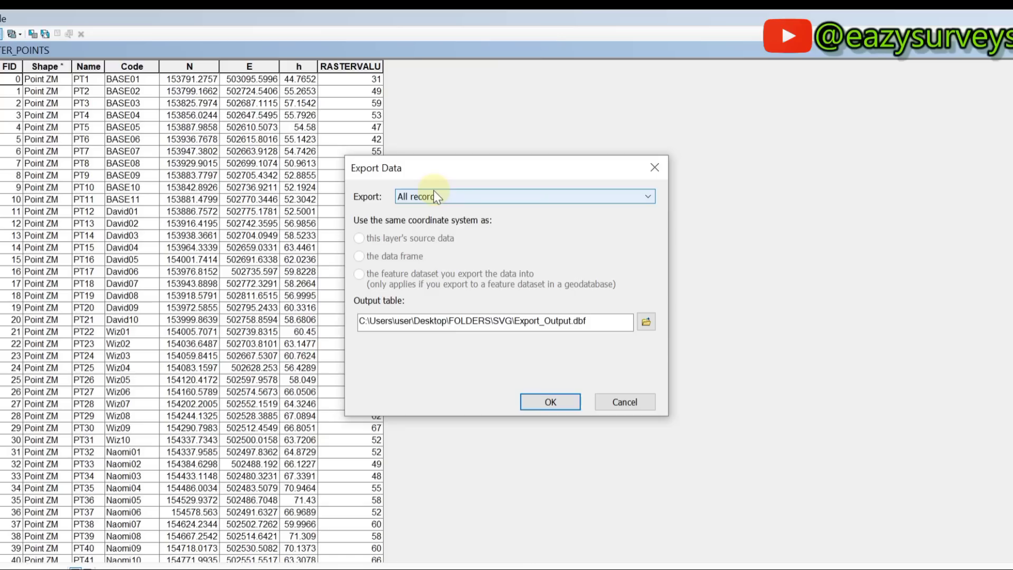
left_click(646, 322)
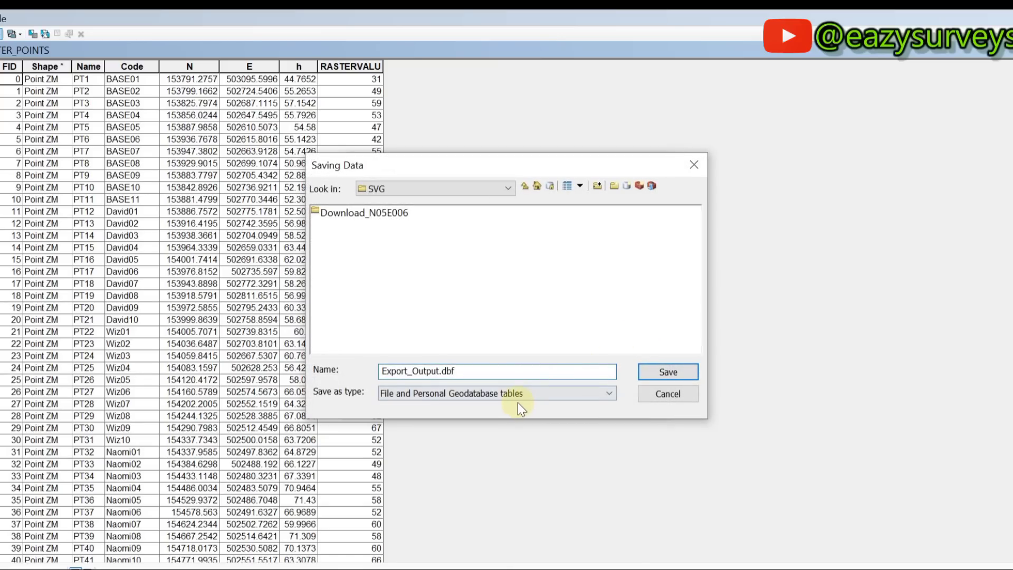
left_click(517, 391)
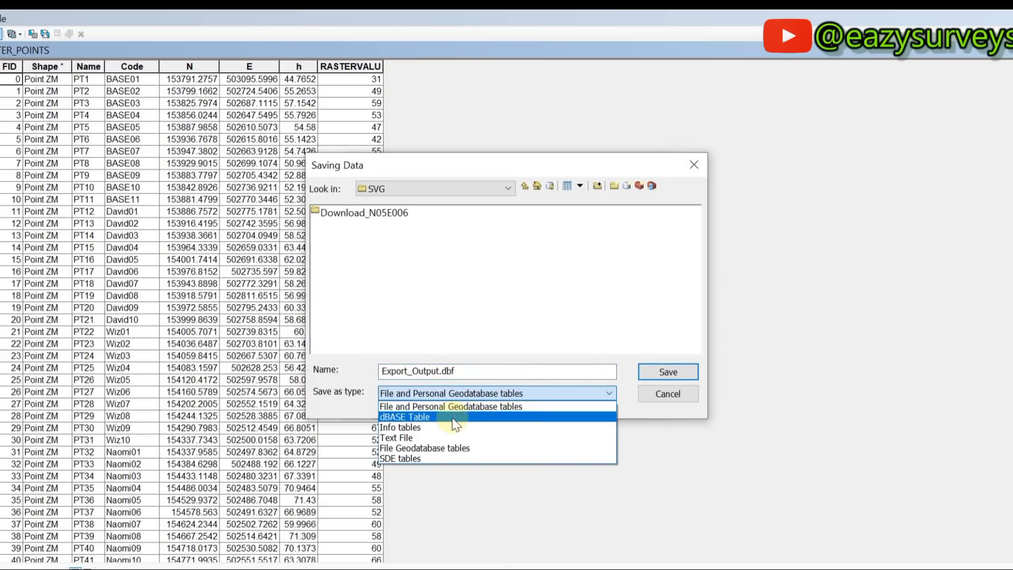
left_click(436, 438)
Name the exported table ASTER_DATA.csv.
left_click(457, 371)
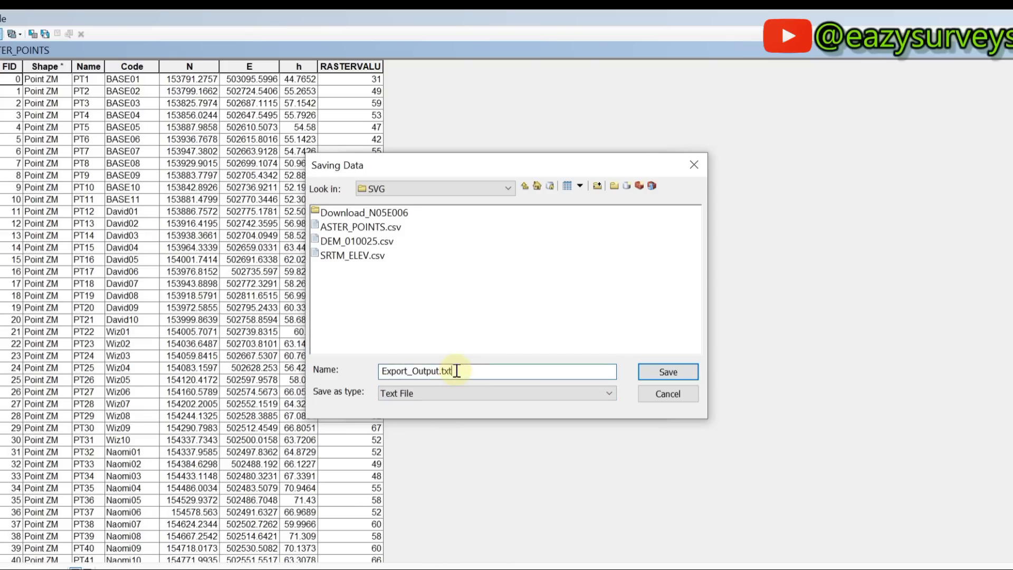
left_click_drag(457, 371, 364, 372)
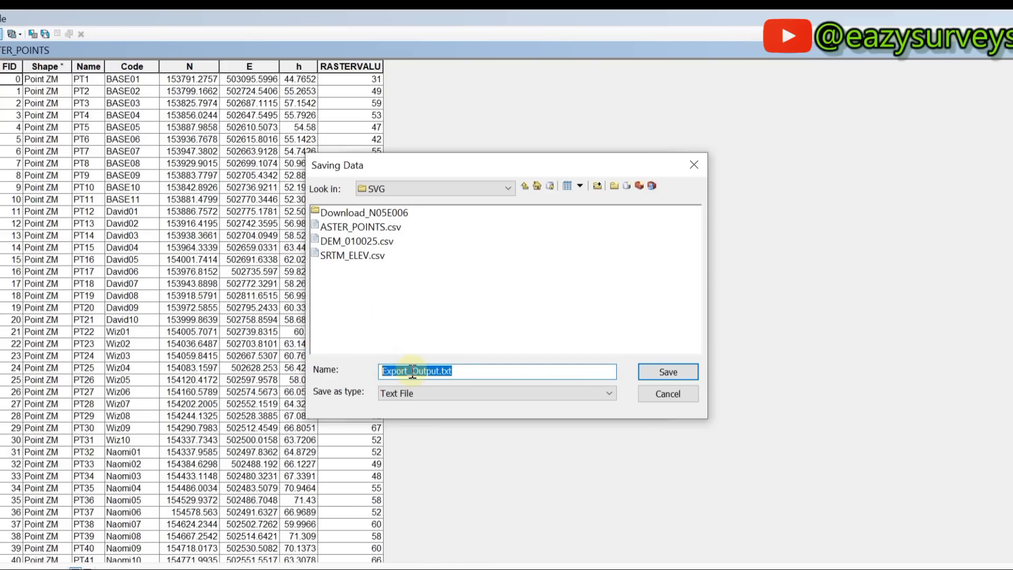
type("AST")
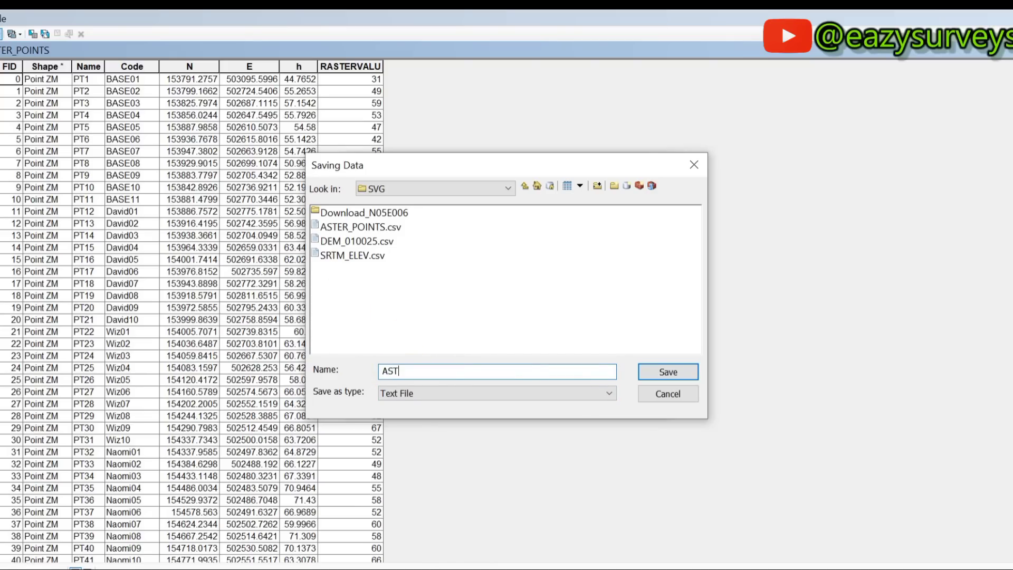
type("ER_DATA.csv")
left_click(464, 373)
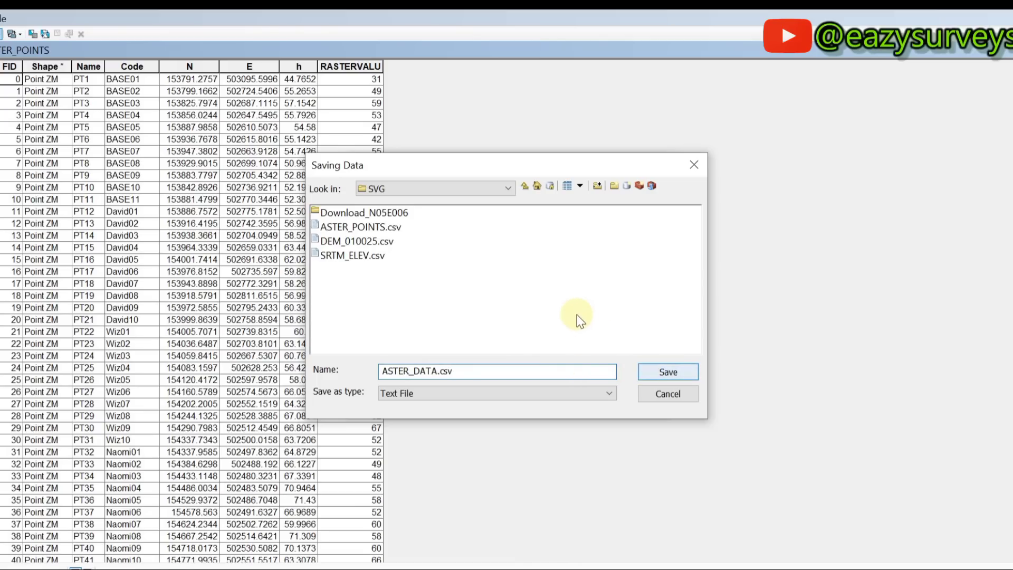
Save the export in the DEM ASSESS folder and run it without adding the new table to the map.
left_click(411, 187)
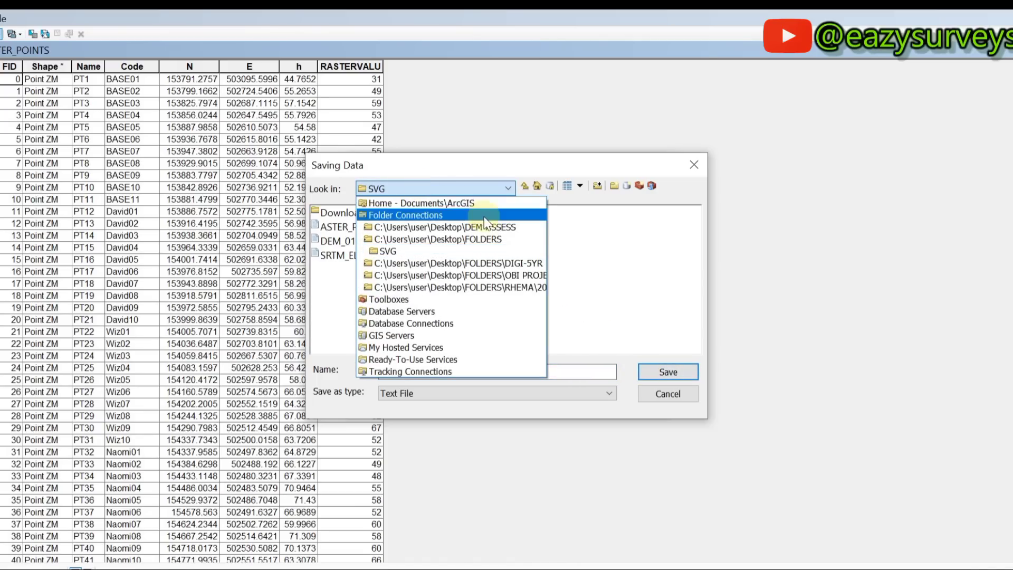
left_click(493, 227)
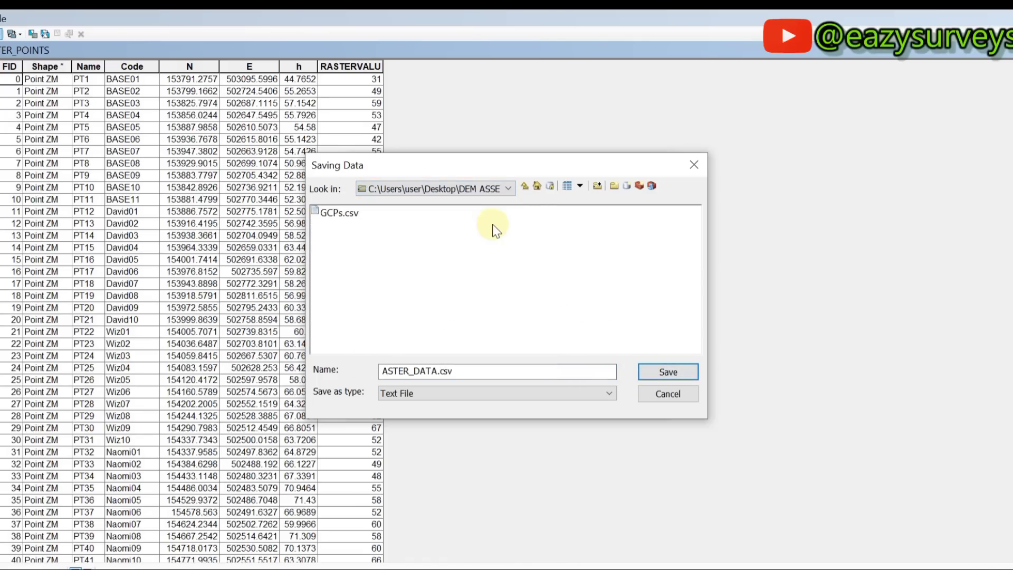
left_click(680, 376)
left_click(559, 403)
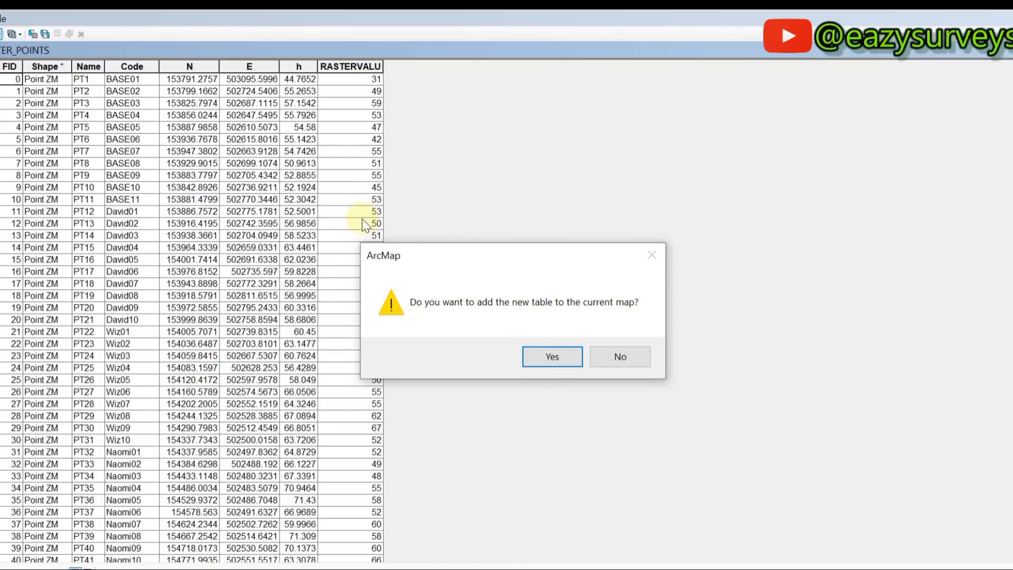
left_click(638, 363)
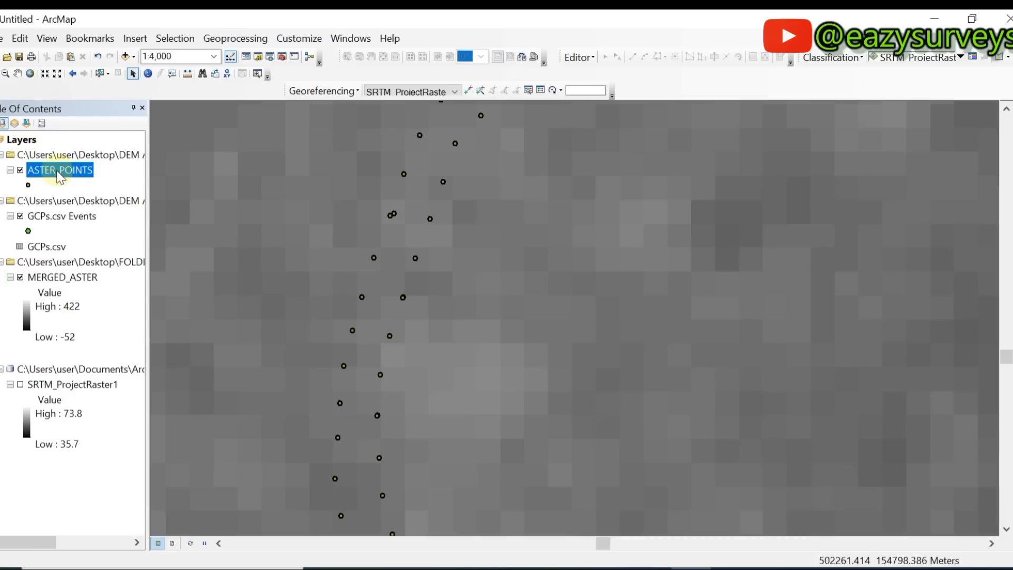
Display SRTM_ProjectRaster1 instead of MERGED_ASTER and hide the ASTER_POINTS layer.
left_click(20, 277)
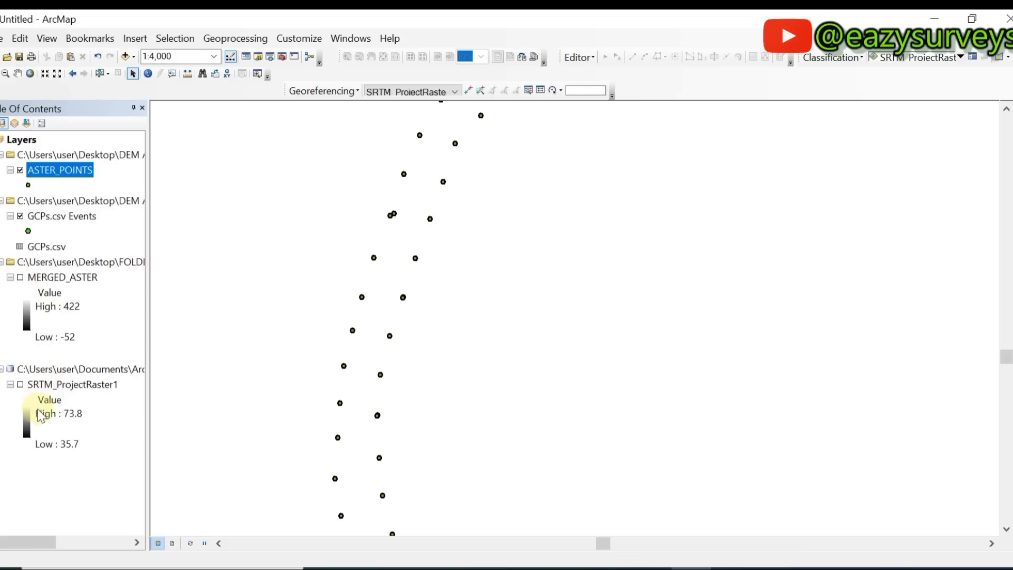
left_click(21, 384)
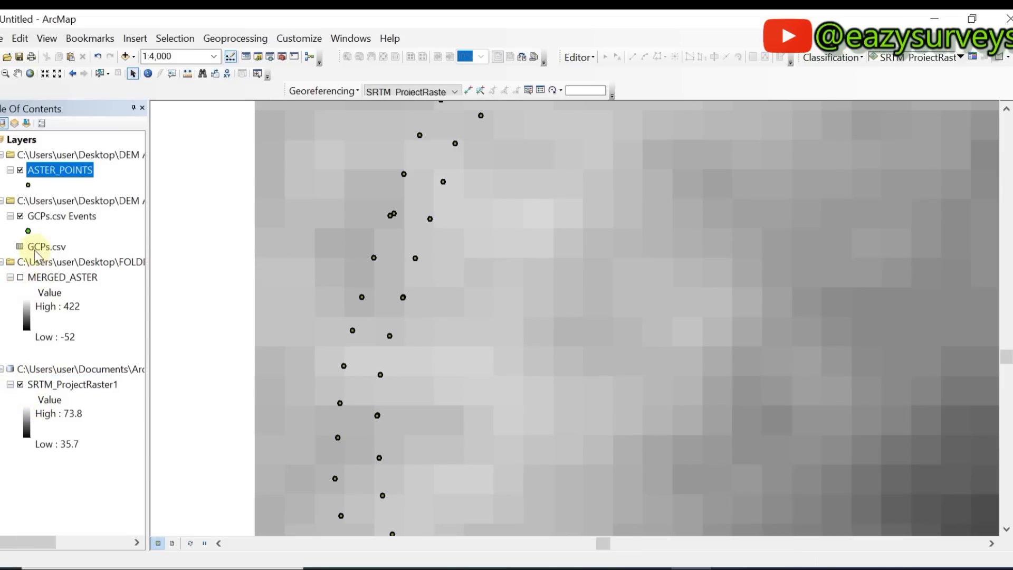
left_click(21, 170)
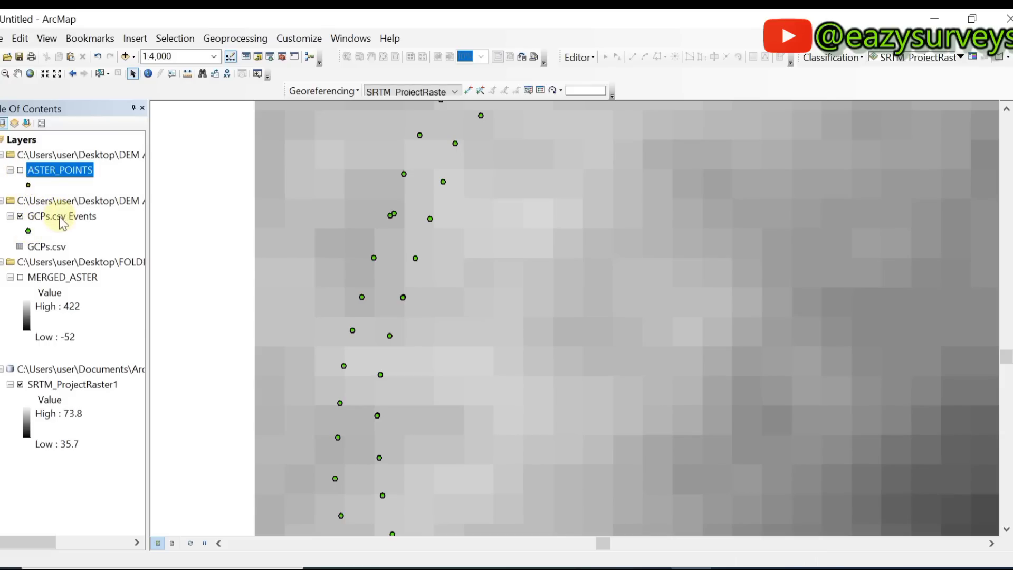
Zoom the map to the full extent of the GCPs.csv Events layer.
left_click(61, 221)
left_click(62, 220)
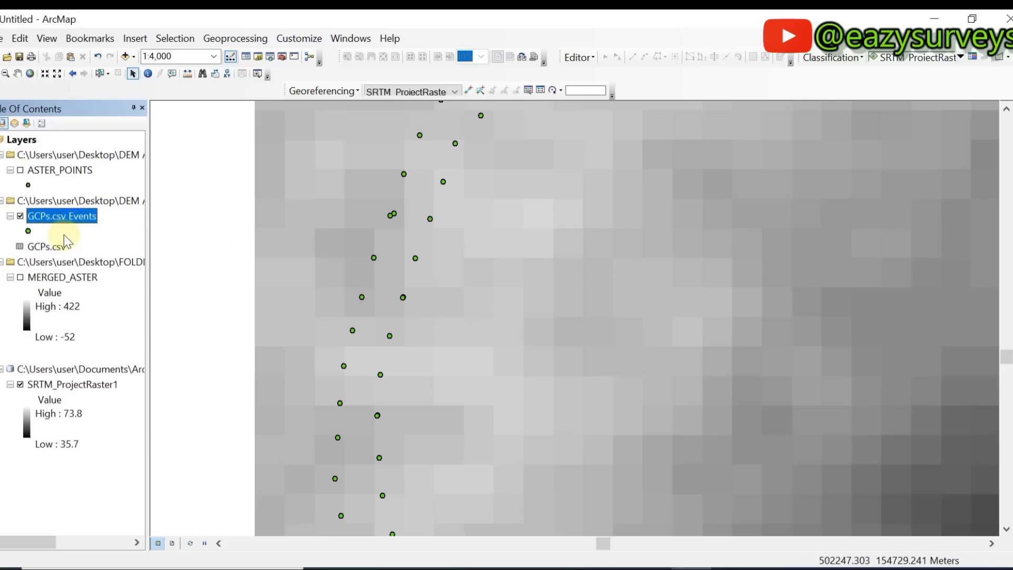
right_click(62, 220)
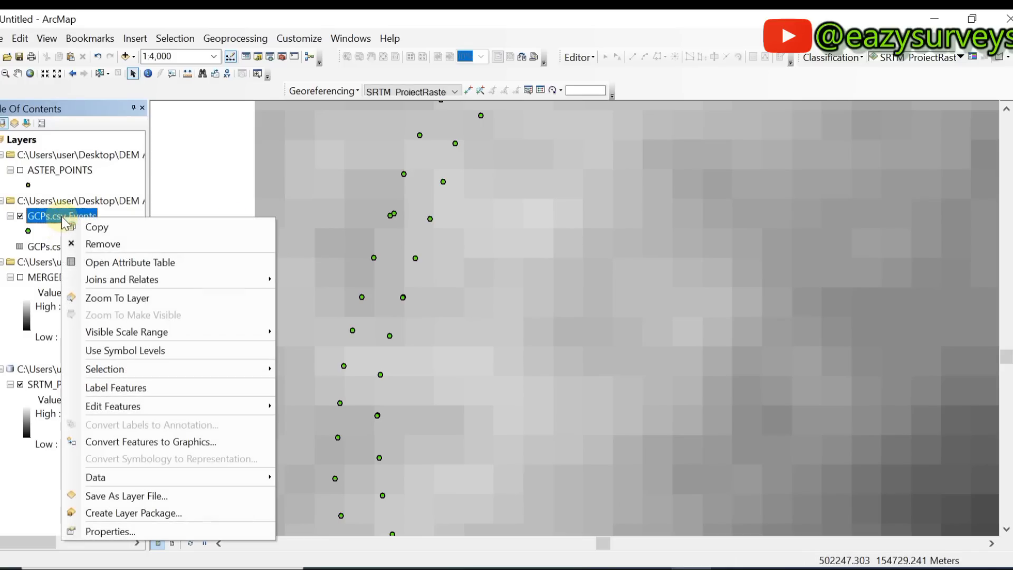
left_click(120, 301)
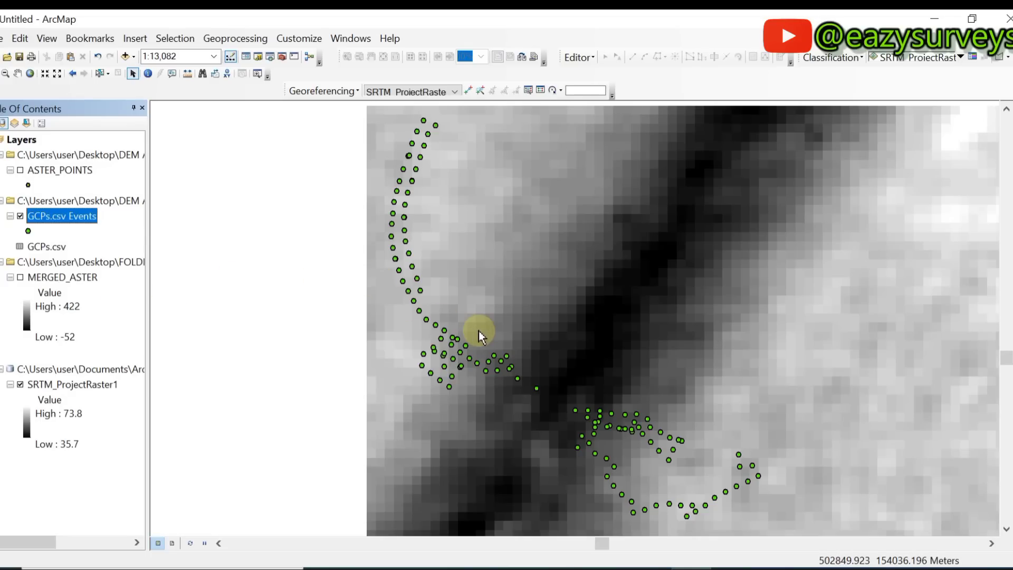
Open the Extract Values to Points tool with GCPs.csv Events as input points and SRTM_ProjectRaster1 as input raster.
left_click(265, 57)
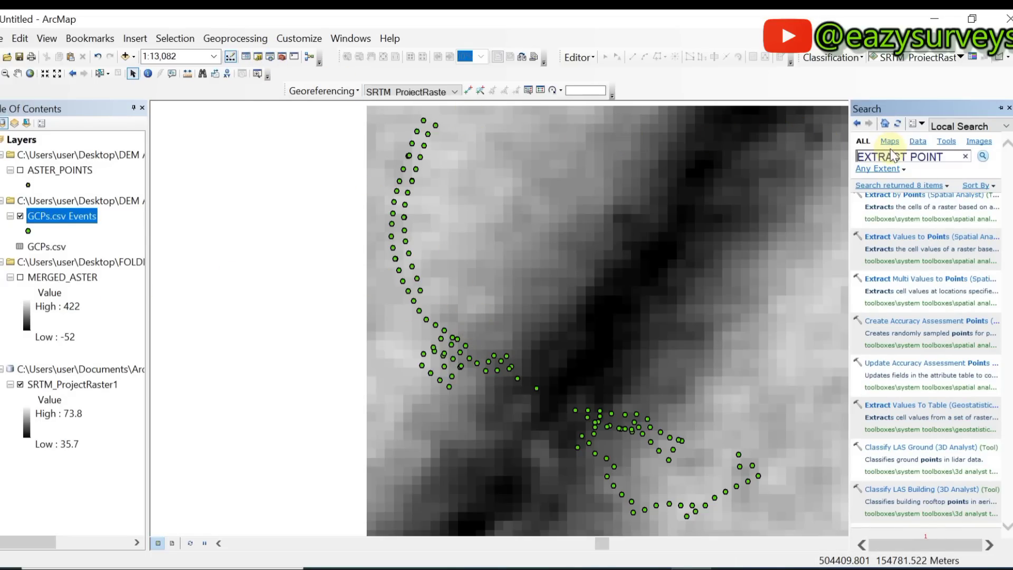
left_click(924, 240)
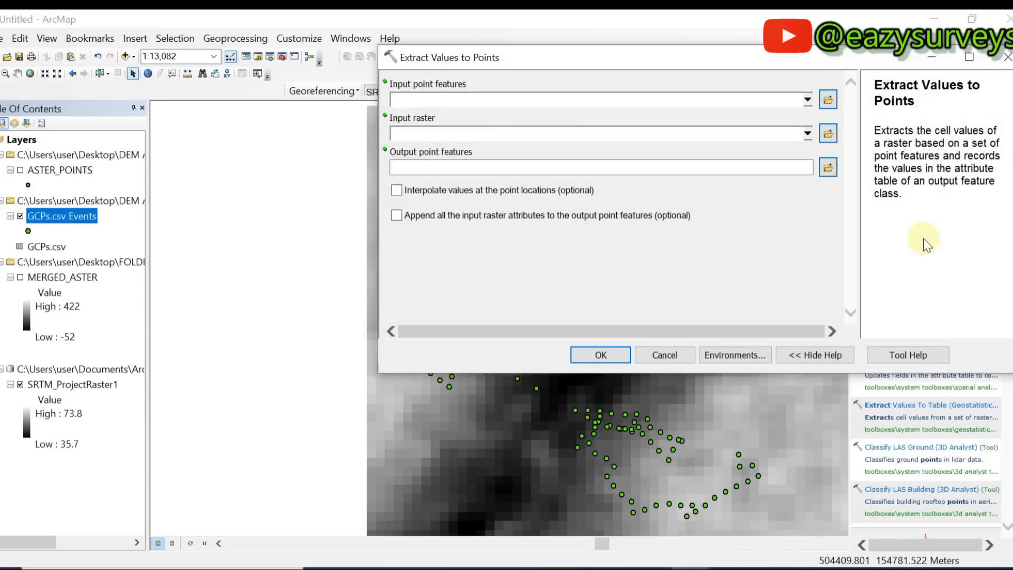
left_click(808, 101)
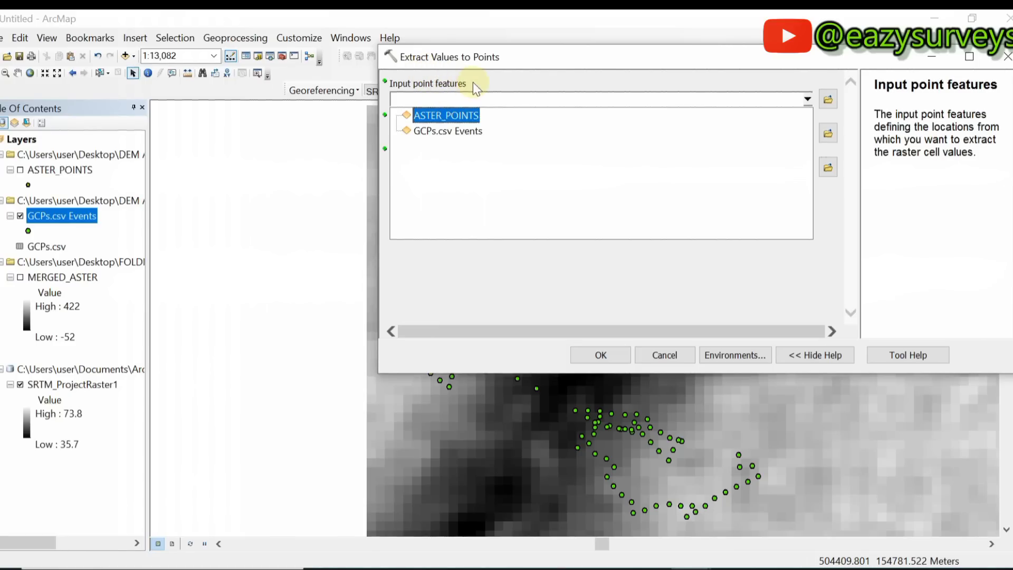
left_click(446, 130)
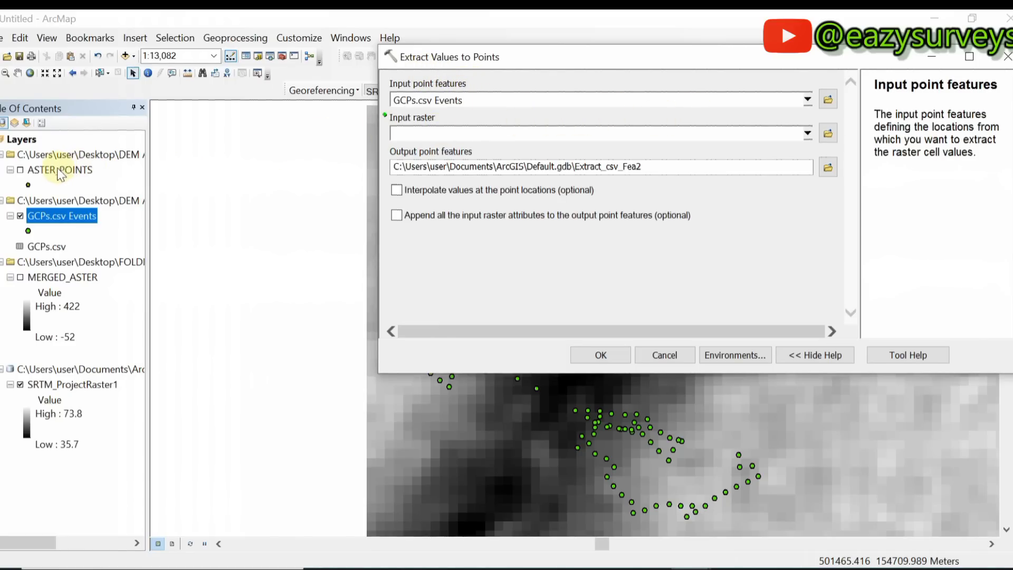
left_click(804, 134)
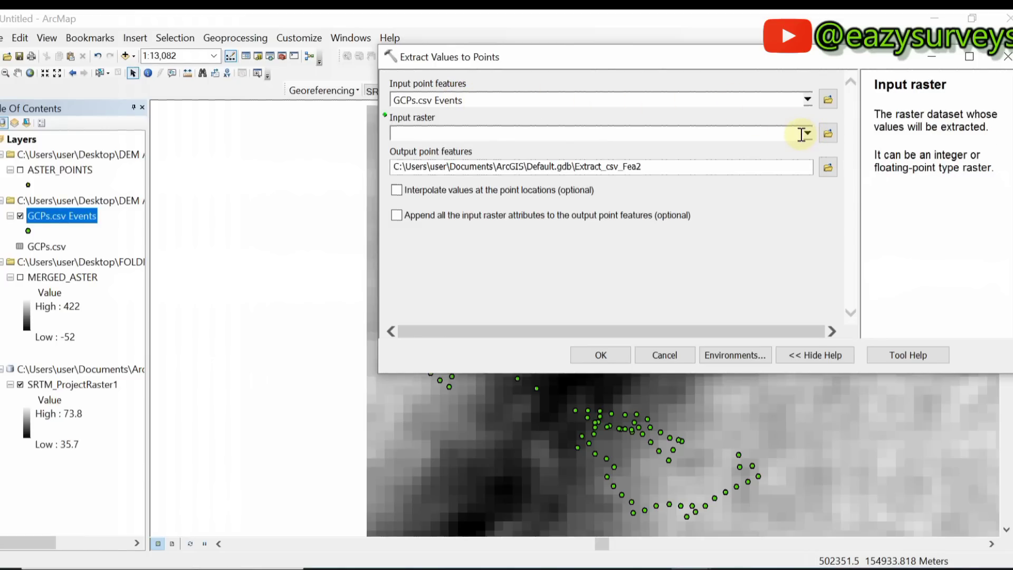
left_click(807, 133)
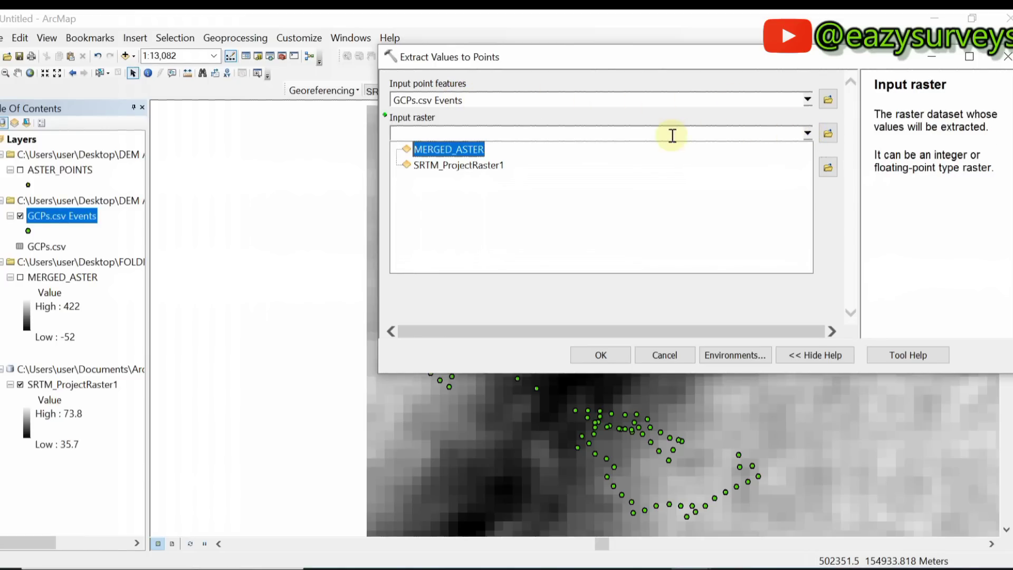
left_click(456, 171)
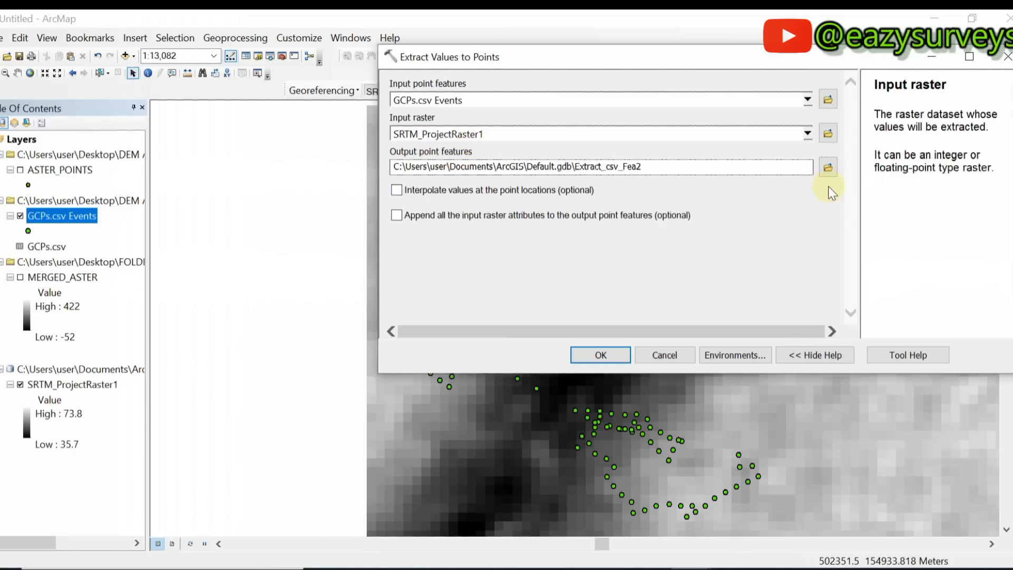
Save the output point features as SRTM_POINT in the DEM ASSESS folder and run the extraction.
left_click(828, 168)
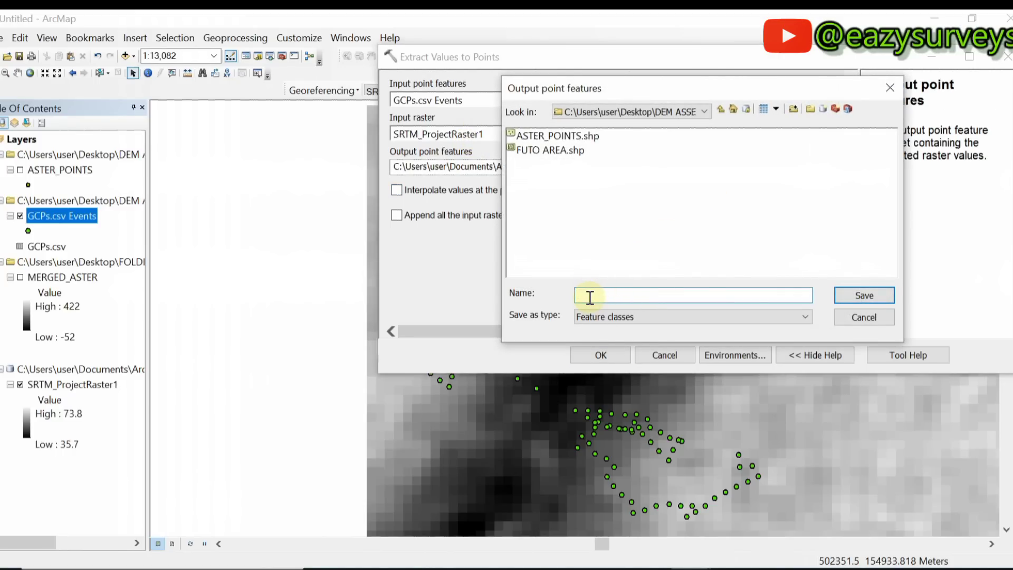
type("srtm_poi")
key("BackSpace")
key("BackSpace")
key("BackSpace")
key("BackSpace")
key("BackSpace")
key("BackSpace")
key("BackSpace")
key("BackSpace")
key("BackSpace")
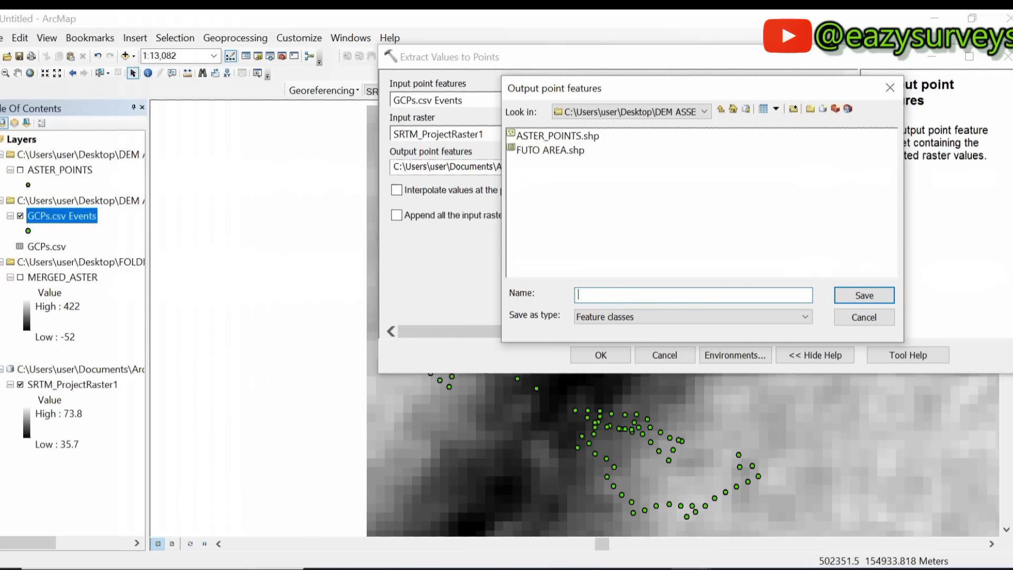
type("SRTM_POINT")
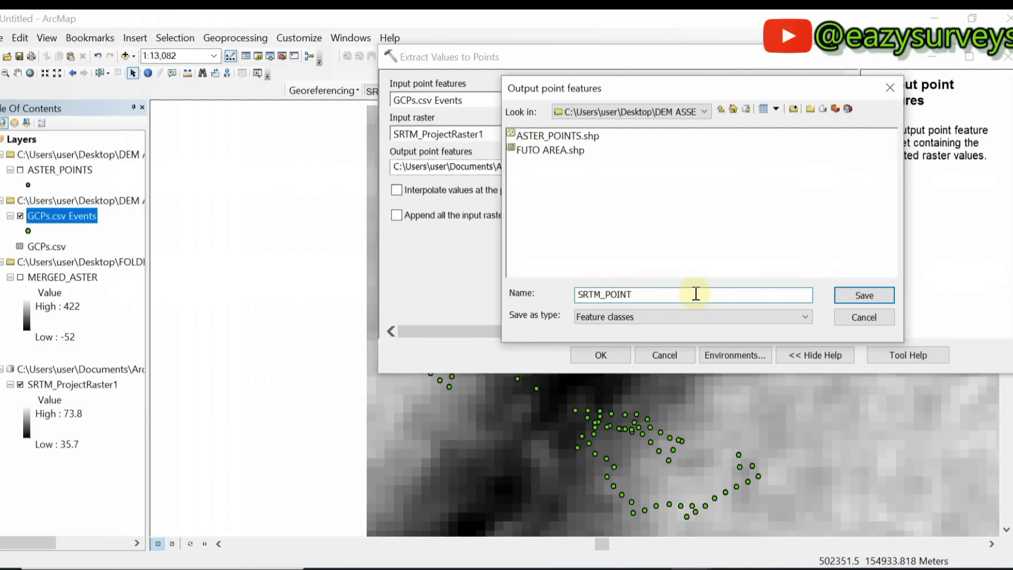
left_click(865, 296)
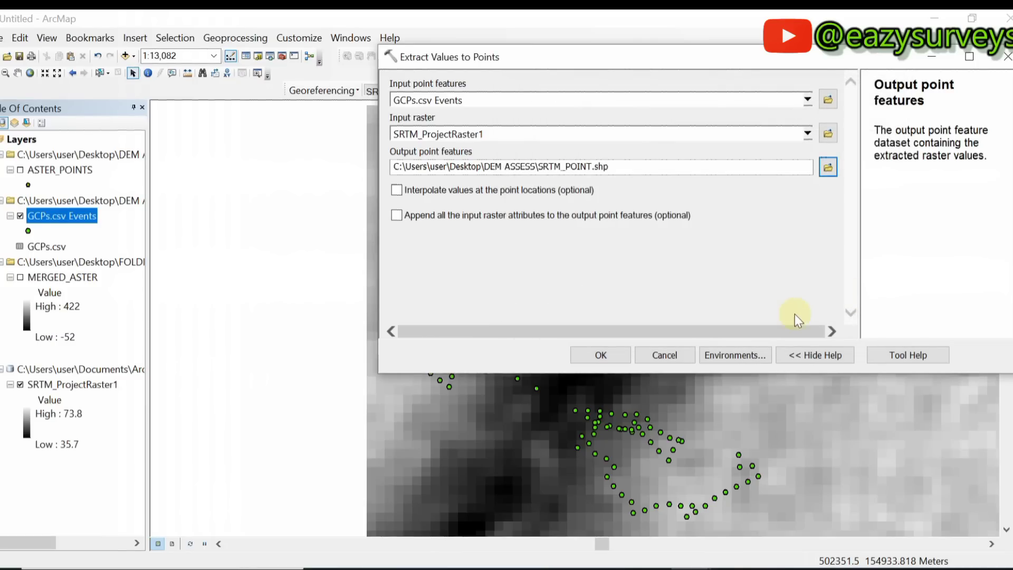
left_click(609, 358)
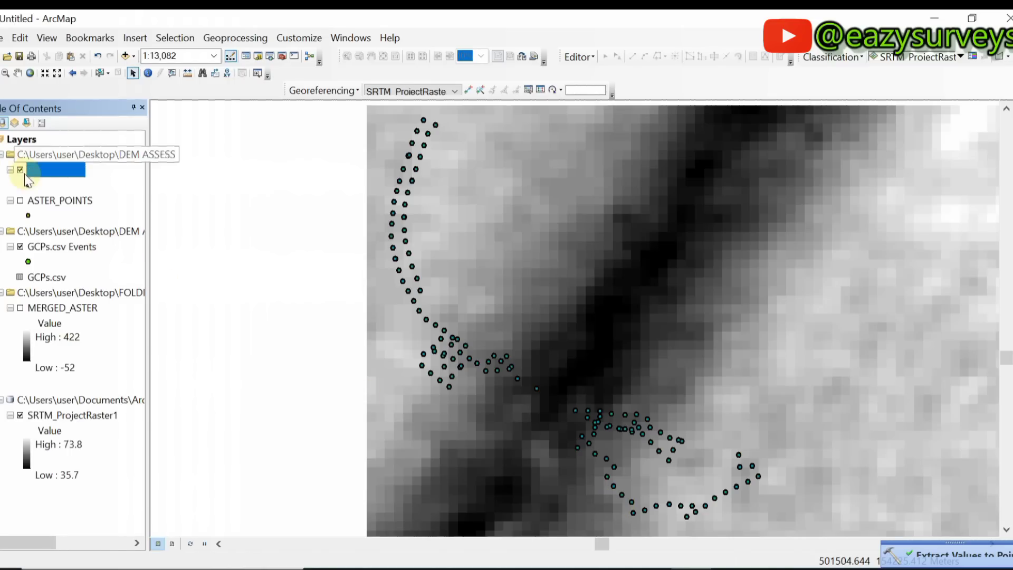
Open the attribute table of SRTM_POINT and look through the extracted raster values beside the surveyed heights.
left_click(78, 171)
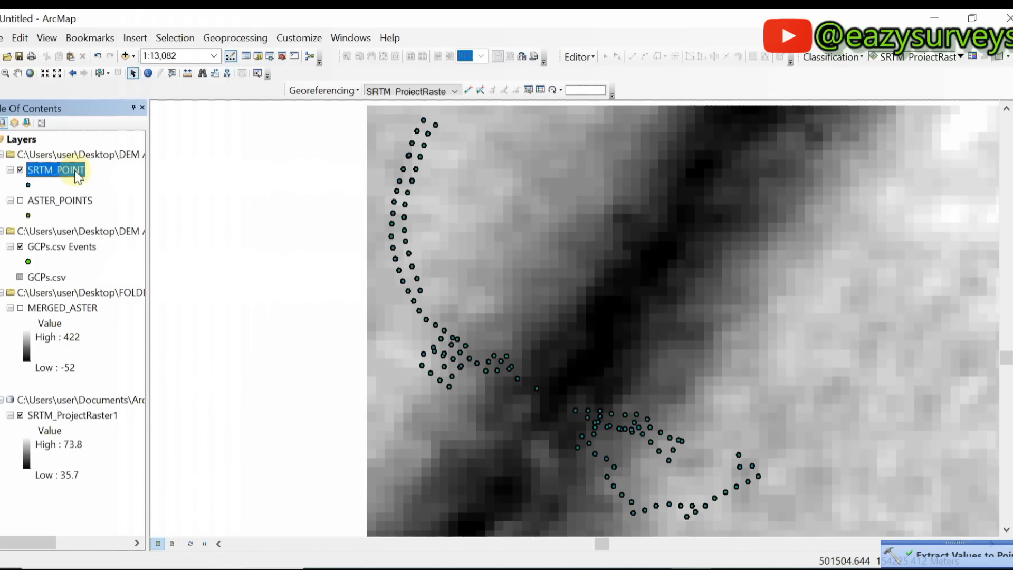
right_click(66, 167)
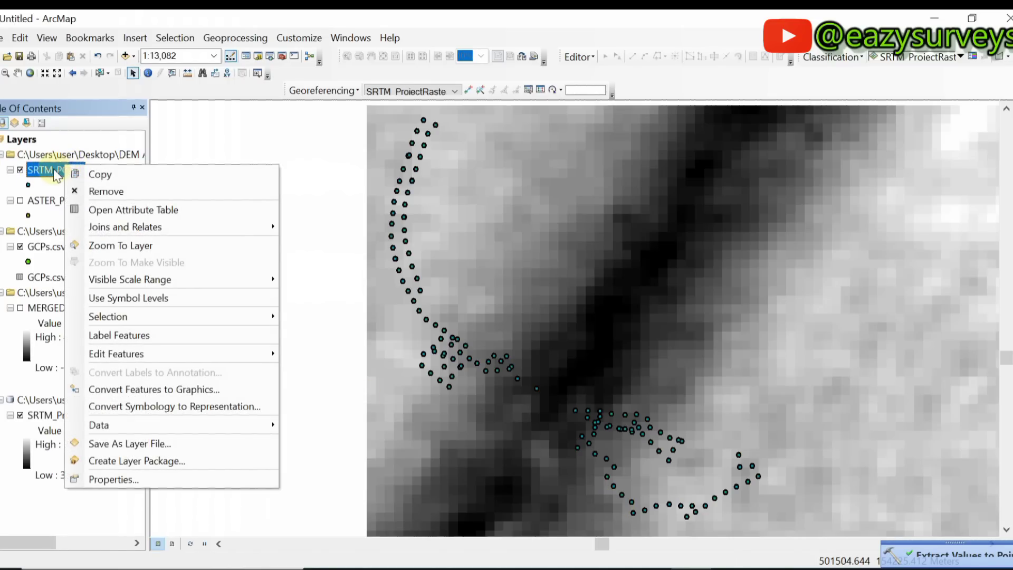
left_click(106, 209)
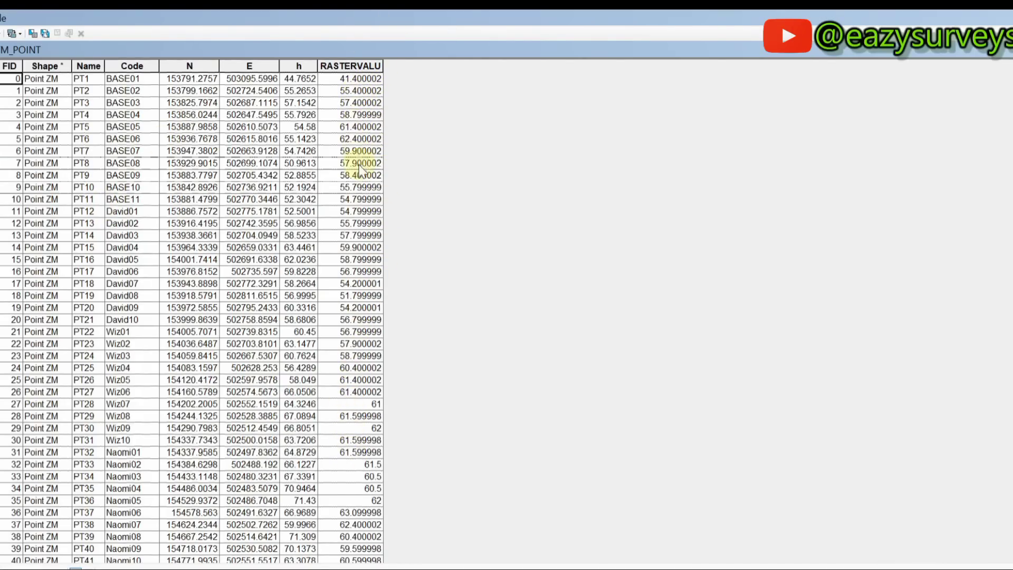
scroll(366, 285, "down", 8)
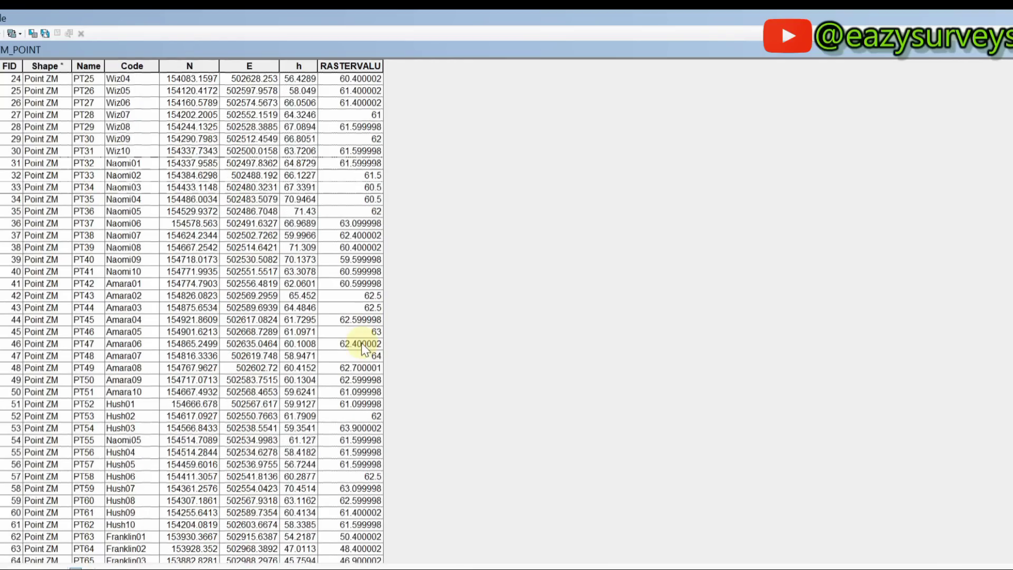
scroll(363, 349, "down", 3)
scroll(363, 350, "down", 12)
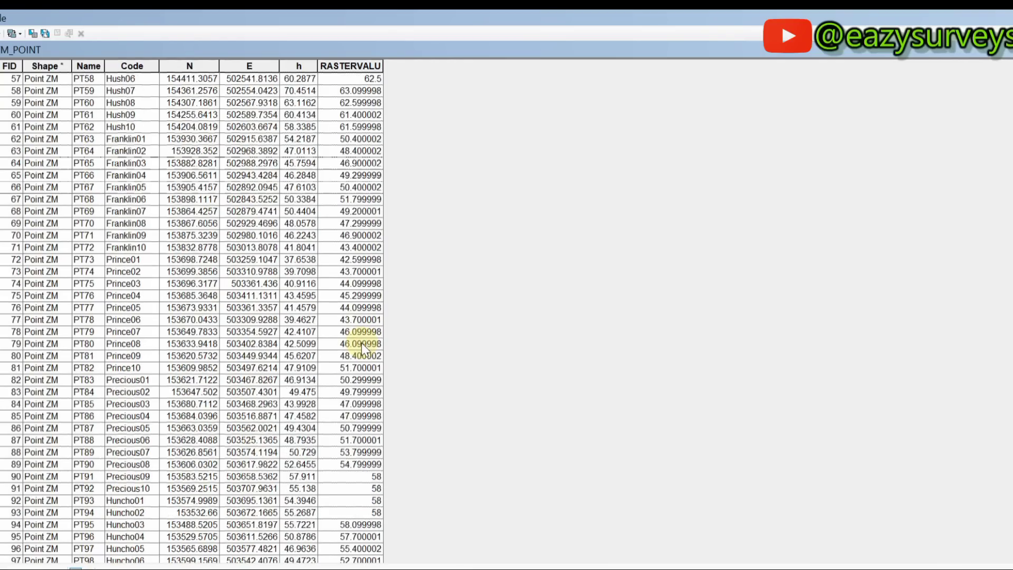
Start exporting all records of the SRTM_POINT attribute table and set the output type to Text File.
scroll(364, 349, "up", 5)
scroll(363, 350, "up", 18)
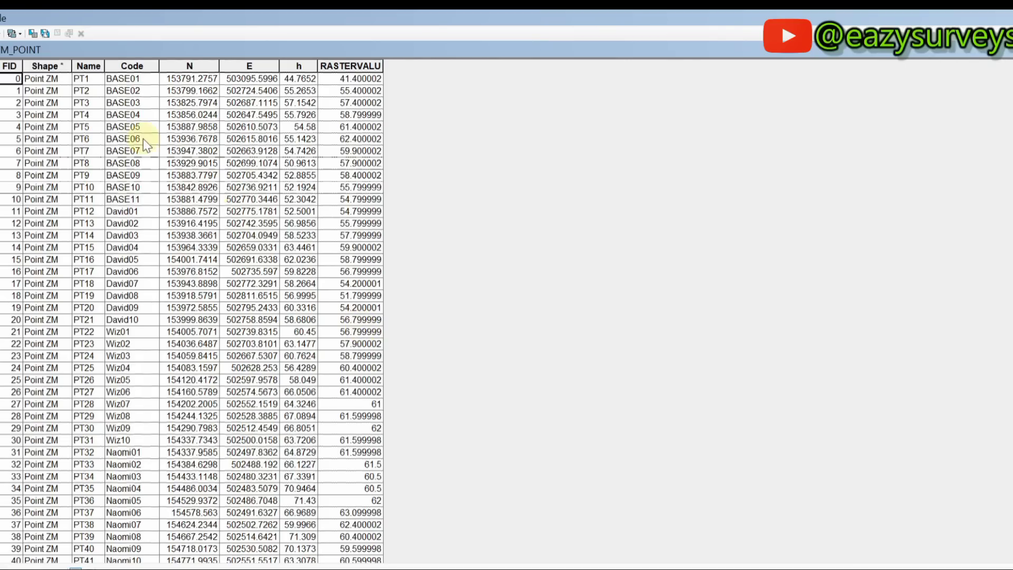
left_click(2, 35)
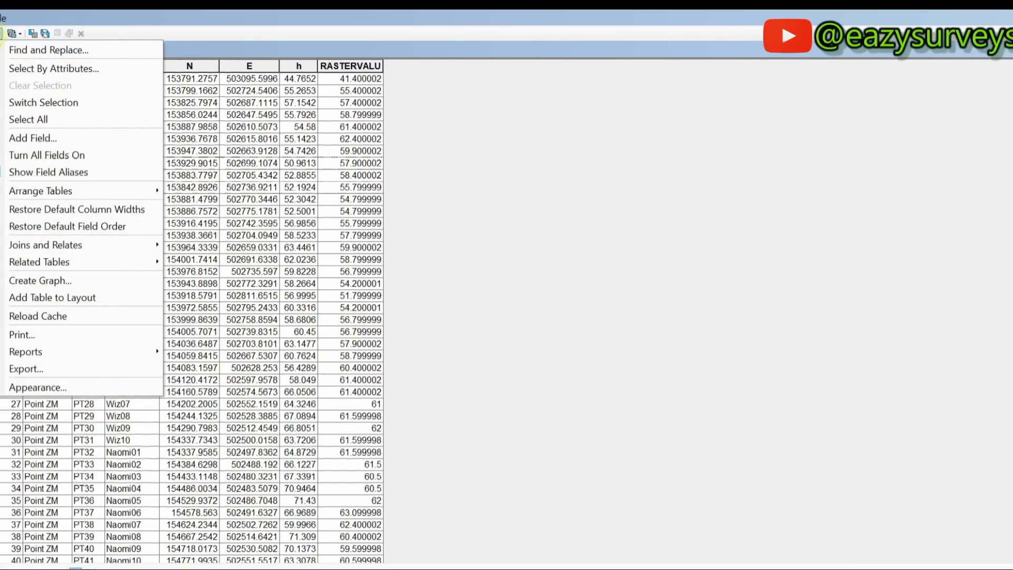
left_click(29, 370)
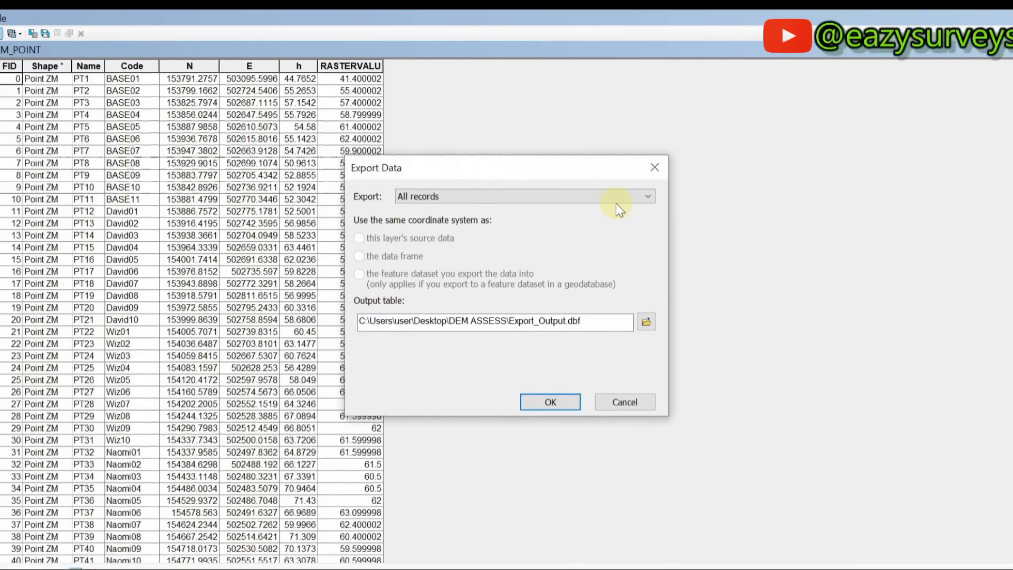
left_click(652, 327)
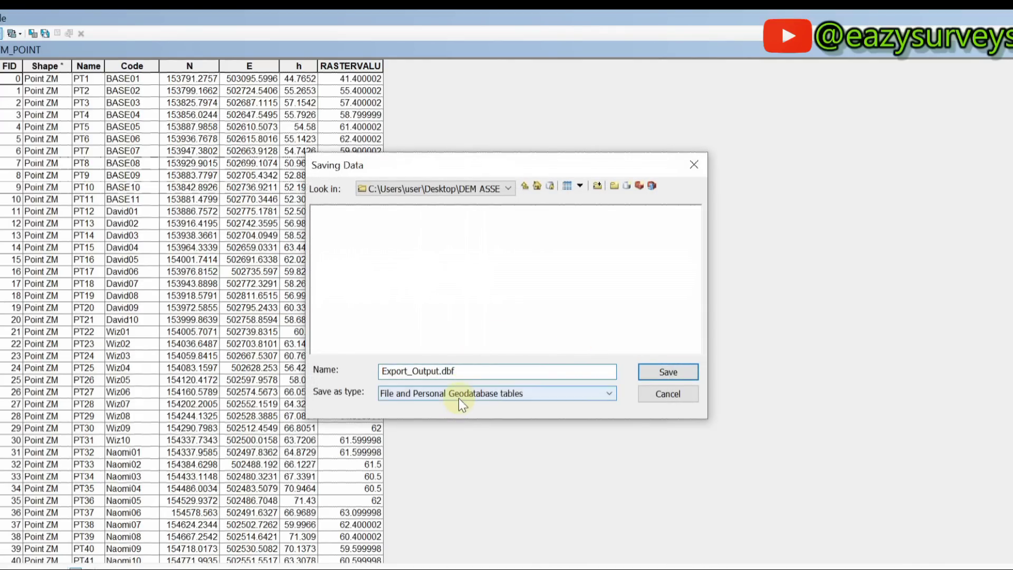
left_click(463, 405)
left_click(443, 439)
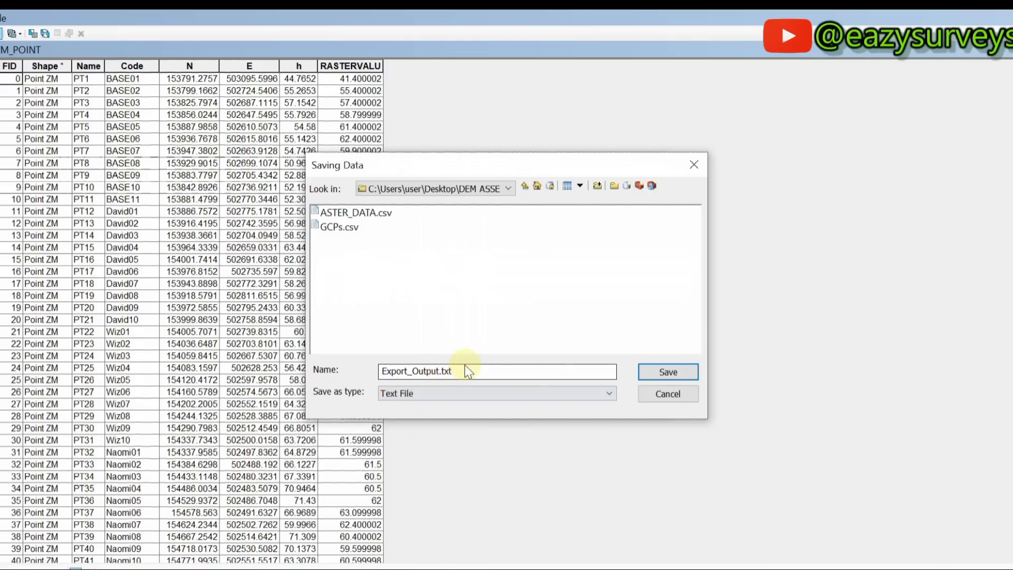
Export the table as SRTM_DATA.csv in the DEM ASSESS folder without adding it to the map.
left_click_drag(465, 372, 381, 376)
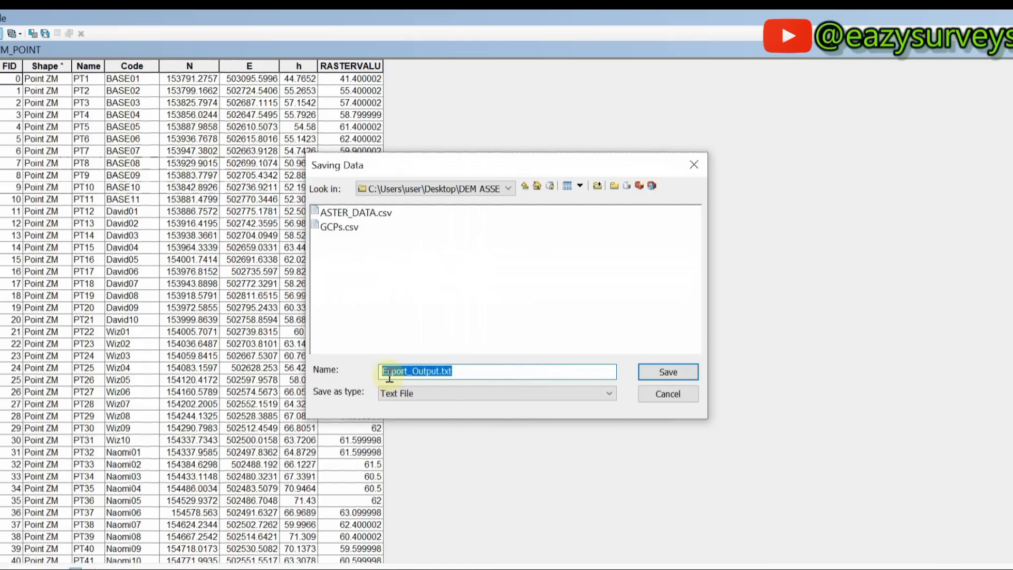
type("SRTM_DATA.csv")
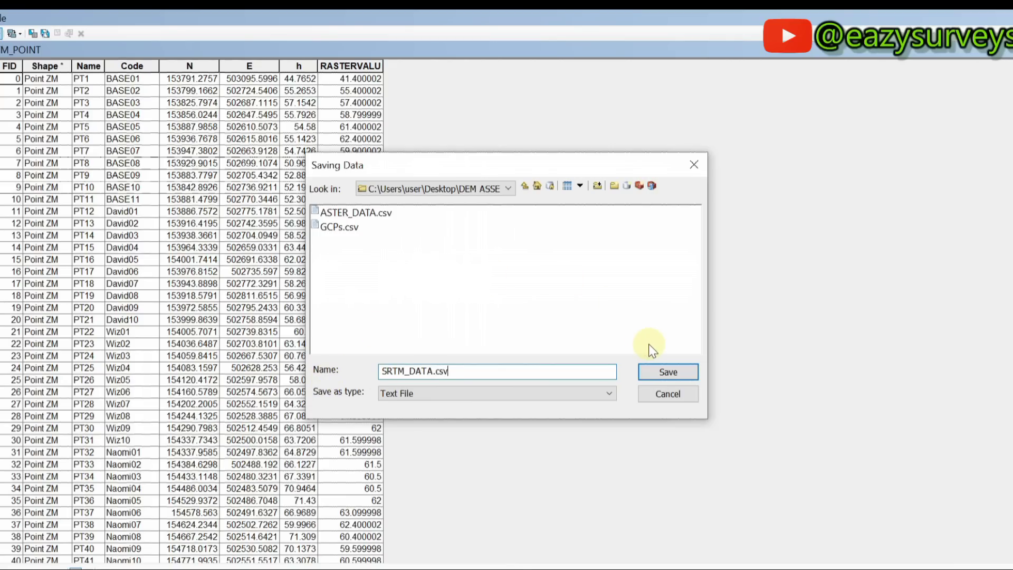
left_click(666, 373)
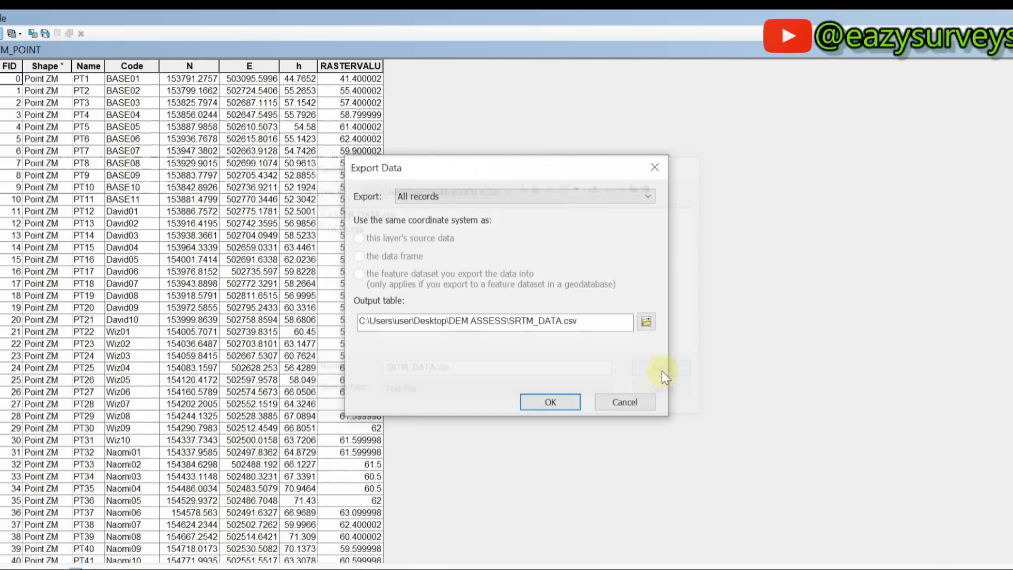
left_click(555, 404)
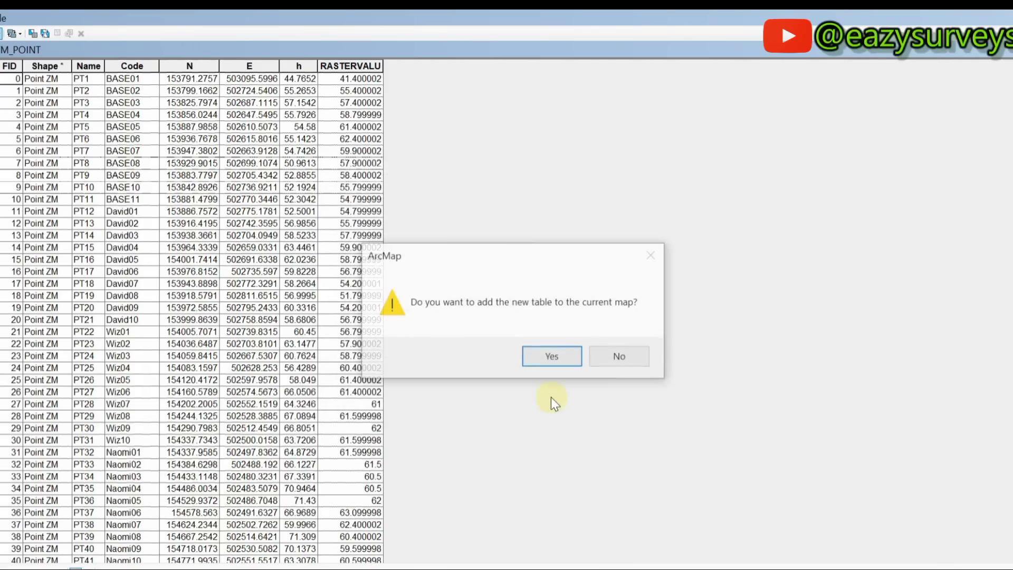
left_click(630, 359)
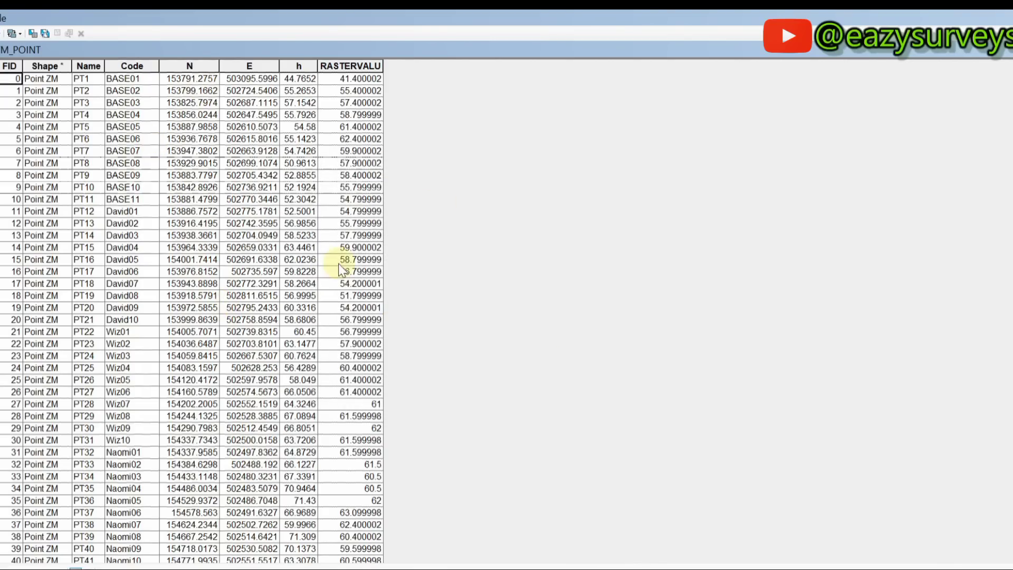
Close the attribute table, open SRTM_DATA from the DEM ASSESS desktop folder in Excel and adjust the RASTERVALU column width.
left_click(1008, 18)
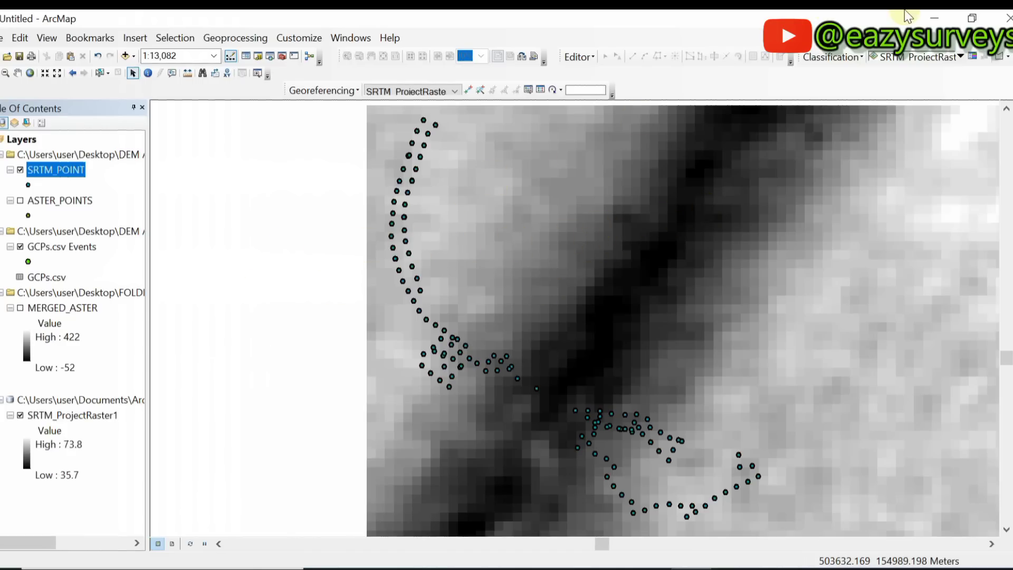
left_click(934, 18)
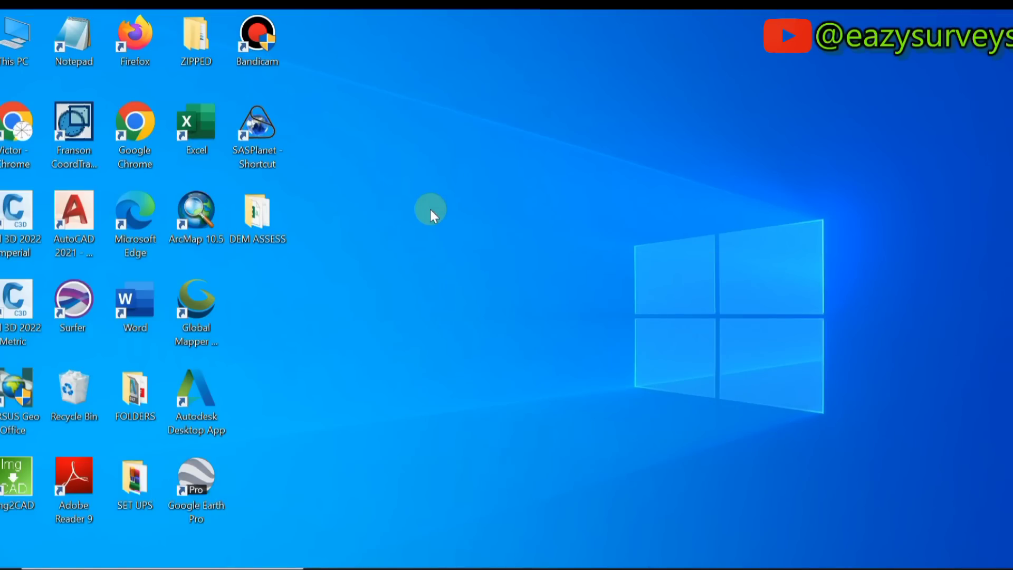
double_click(264, 222)
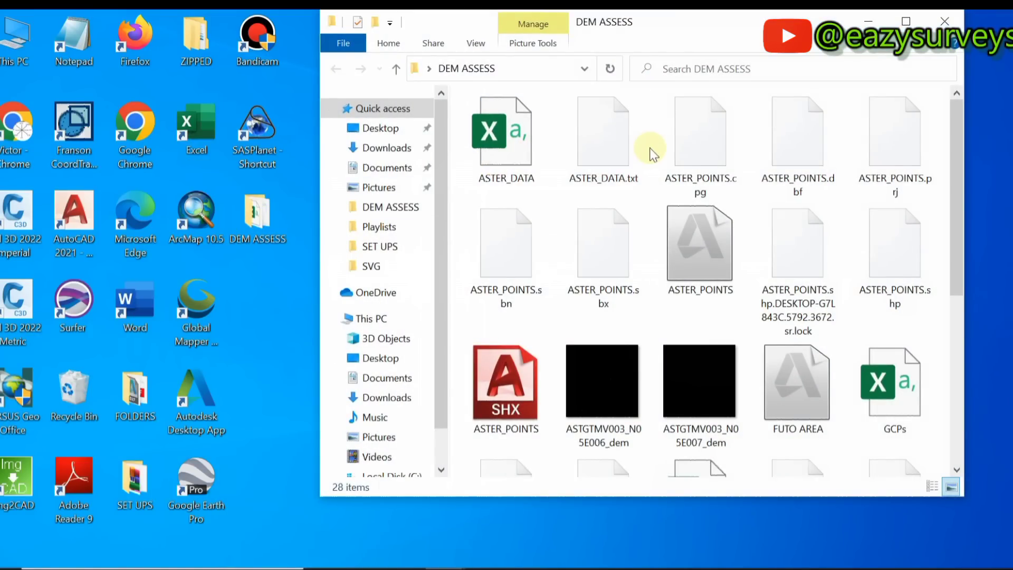
scroll(651, 264, "down", 5)
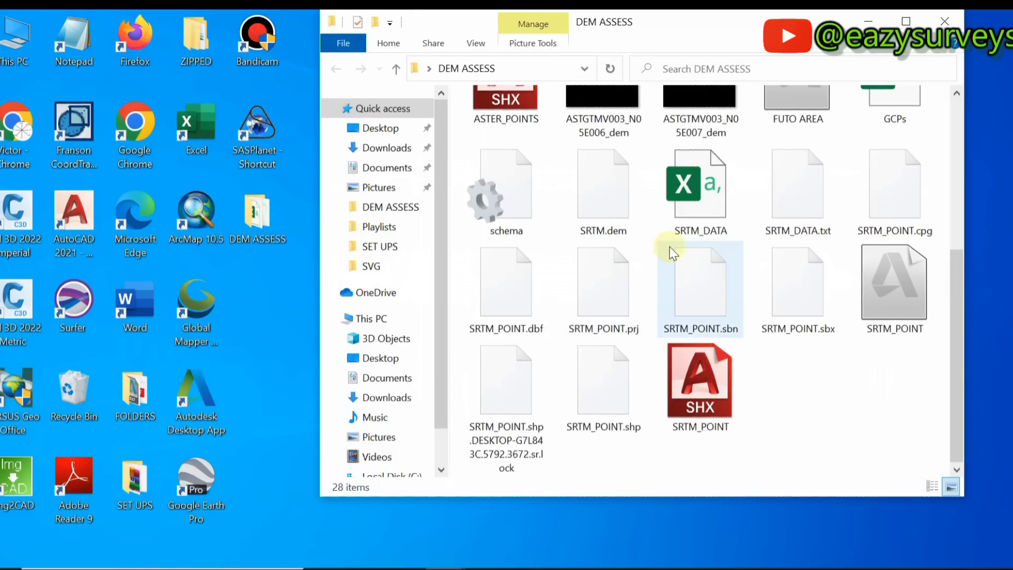
double_click(704, 196)
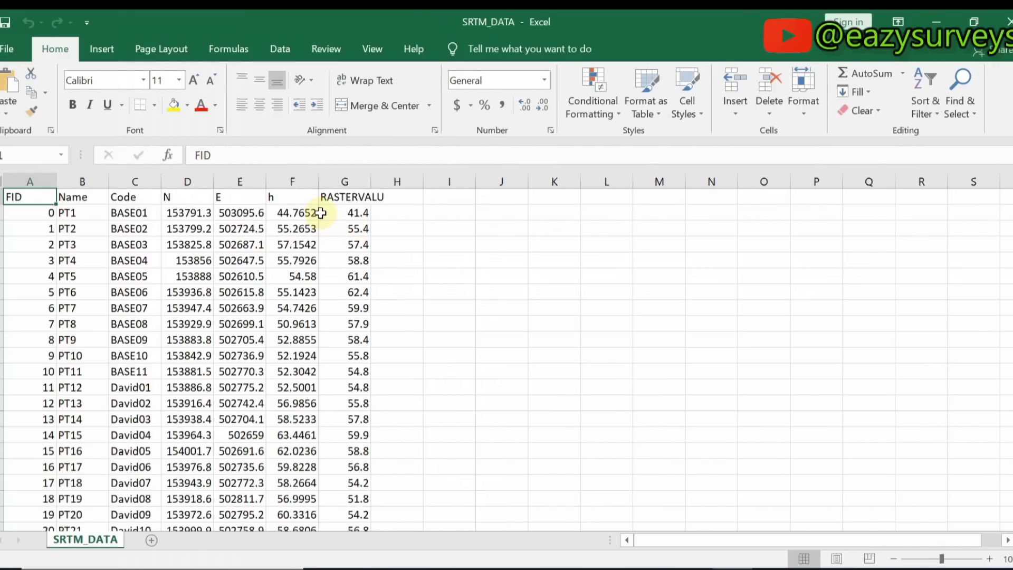
double_click(373, 182)
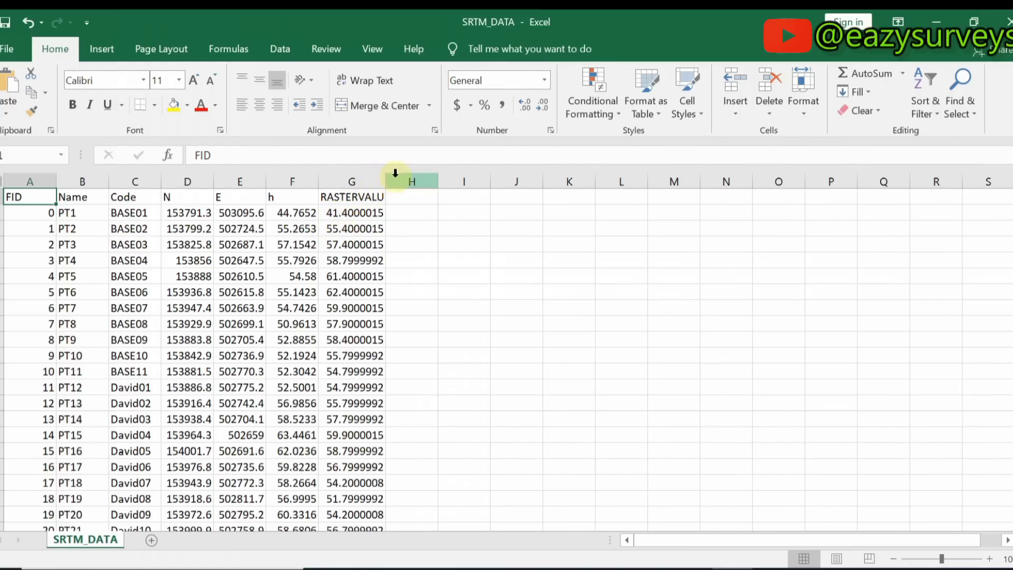
left_click_drag(389, 175, 375, 179)
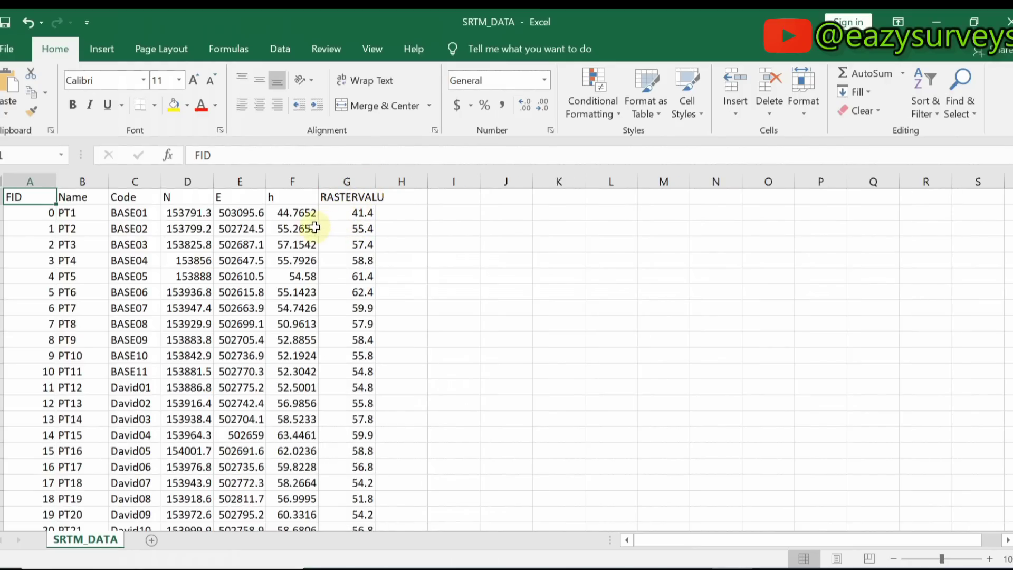
Open ASTER_DATA from the DEM ASSESS folder in Excel and look through its point rows.
left_click(937, 22)
scroll(725, 274, "up", 5)
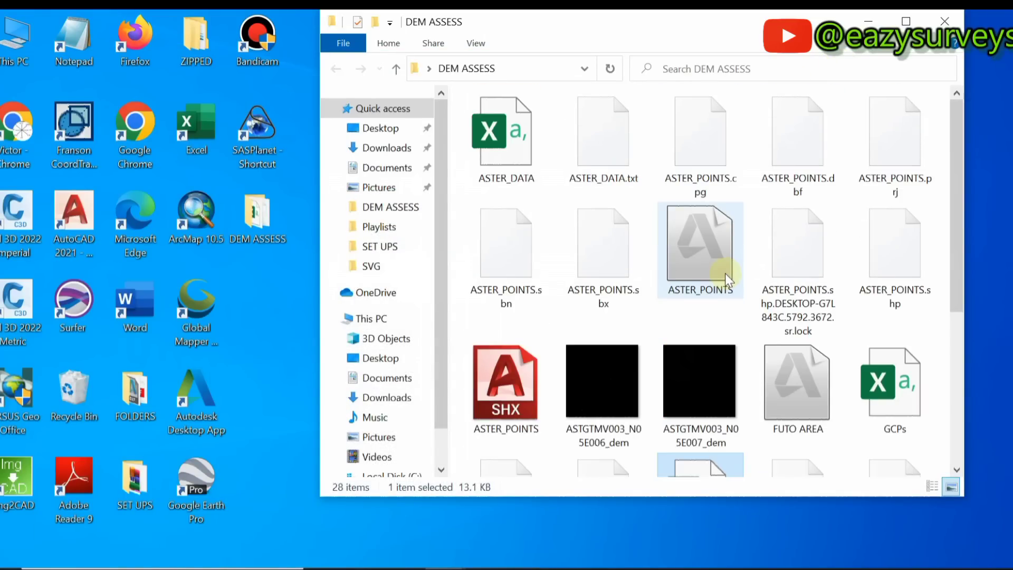
double_click(520, 153)
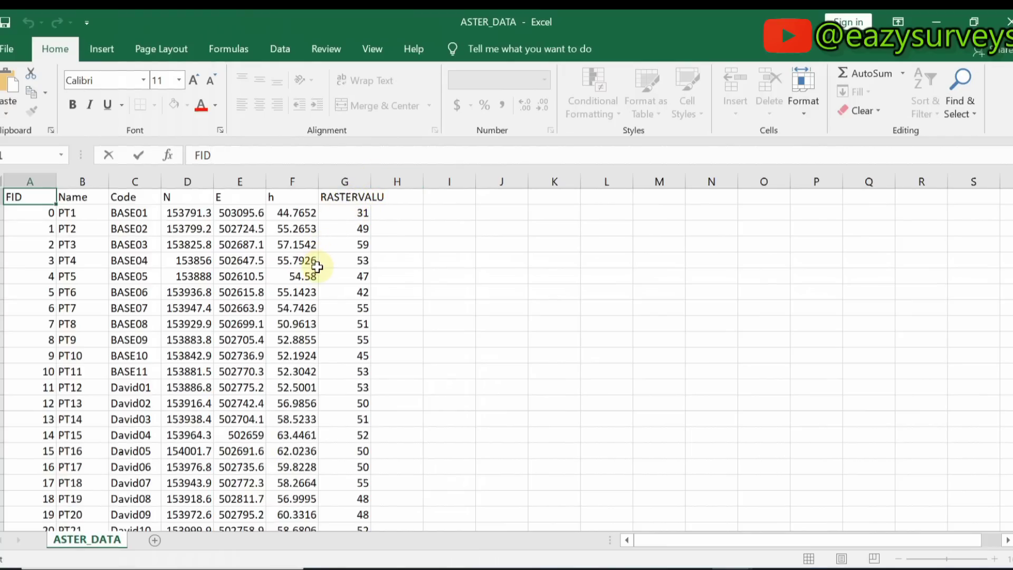
scroll(317, 264, "down", 2)
scroll(316, 266, "up", 2)
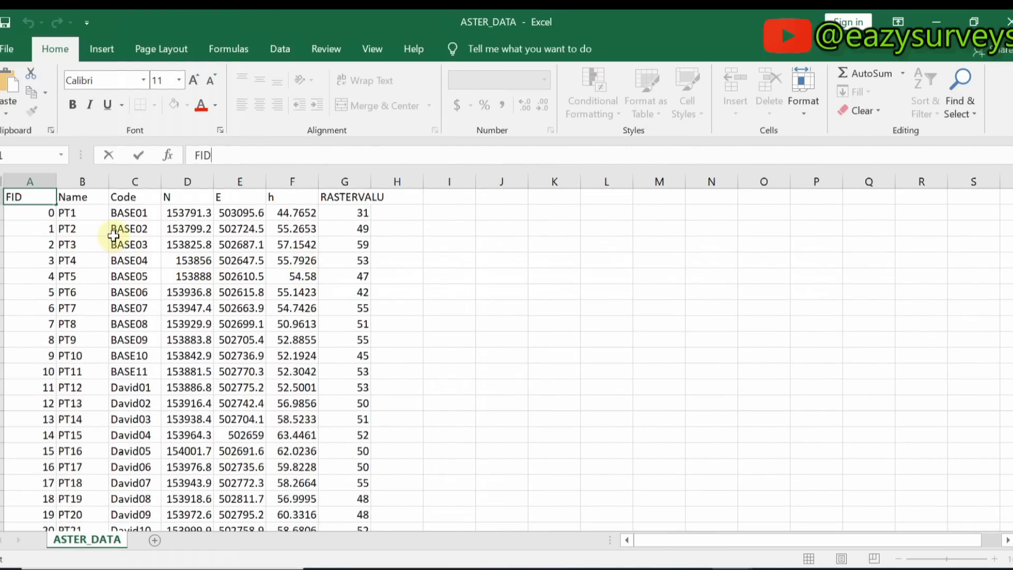
scroll(113, 236, "down", 6)
scroll(117, 253, "up", 6)
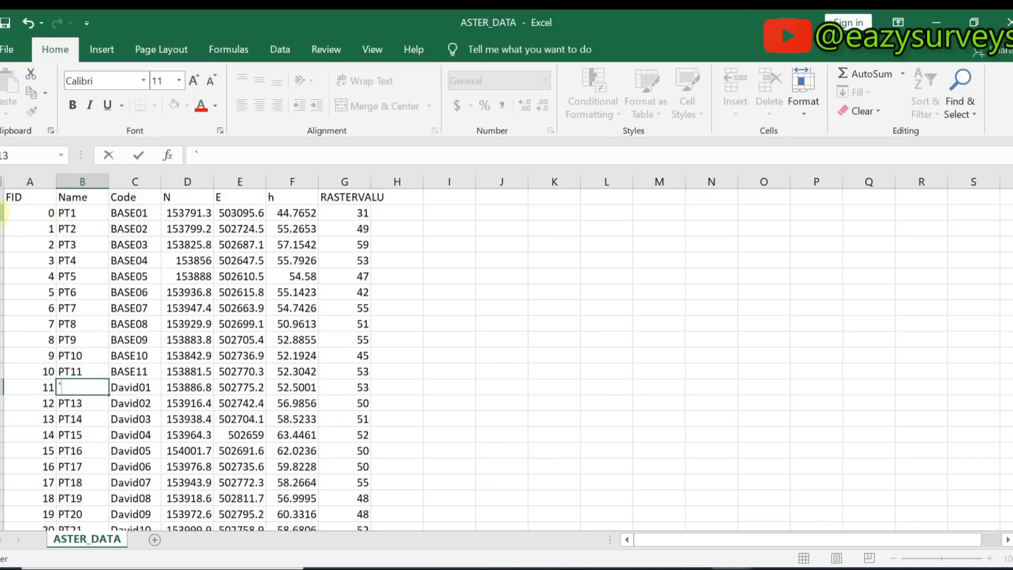
Delete the row of point PT1 (BASE01) from the ASTER_DATA sheet.
left_click(3, 212)
right_click(2, 213)
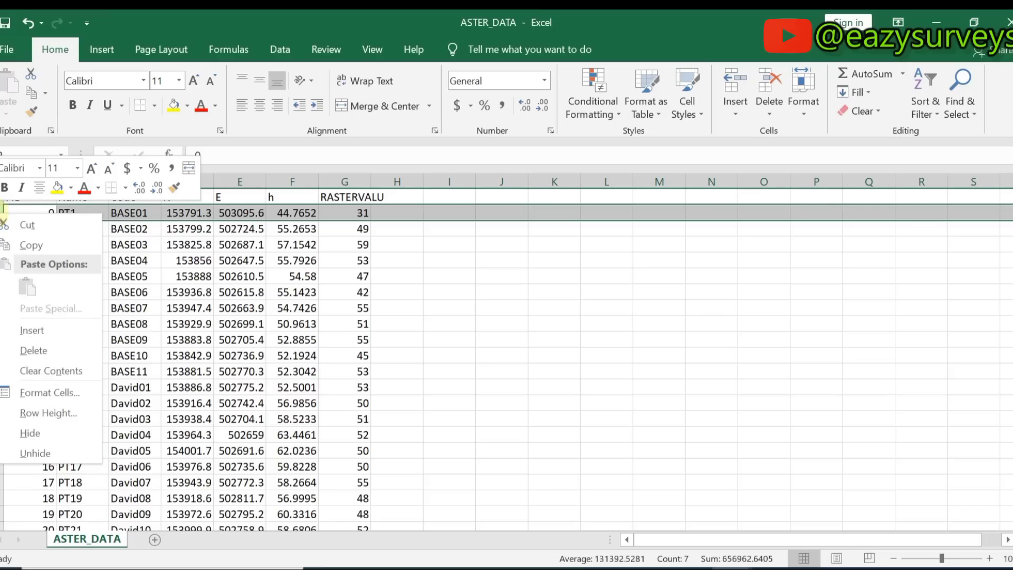
left_click(26, 349)
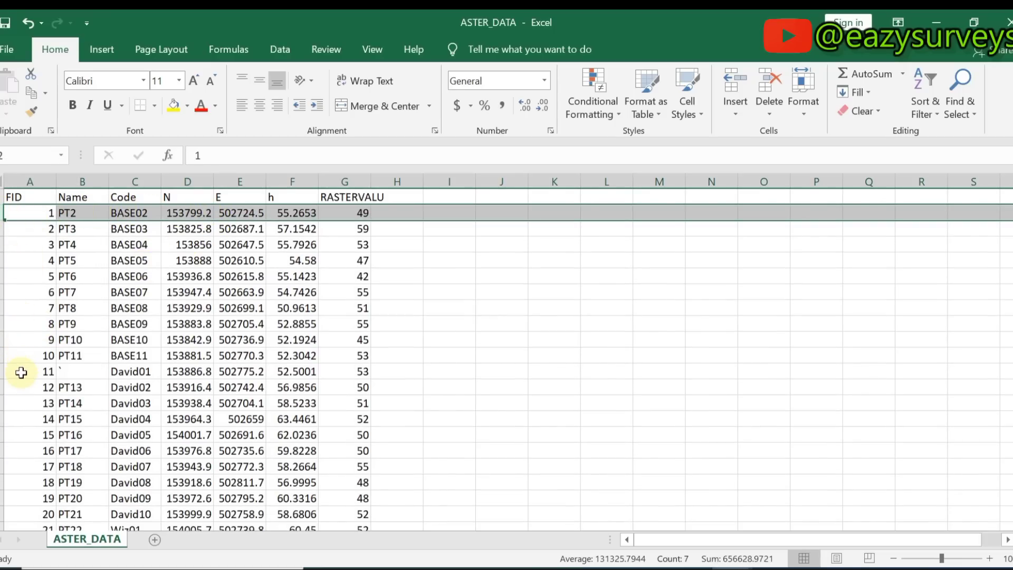
Cut all rows from FID 11 to the end of the data and paste them starting at row 23.
left_click(2, 290)
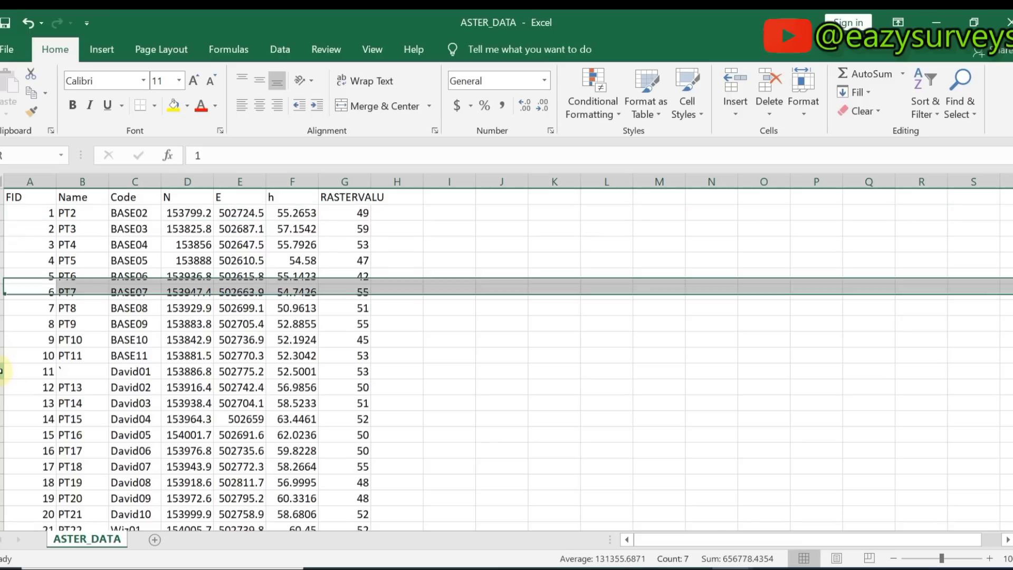
left_click_drag(2, 371, 3, 496)
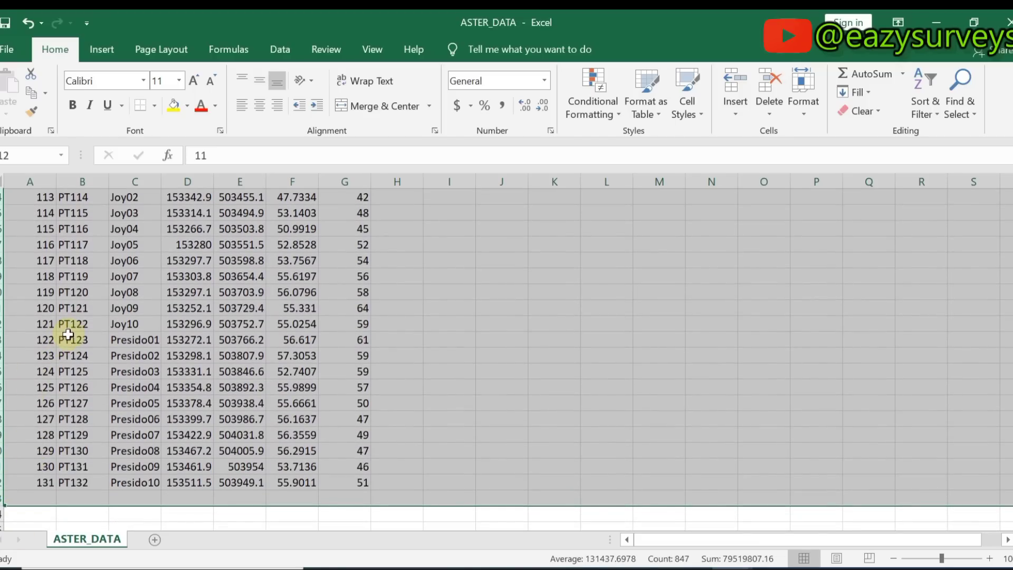
right_click(77, 335)
left_click(111, 115)
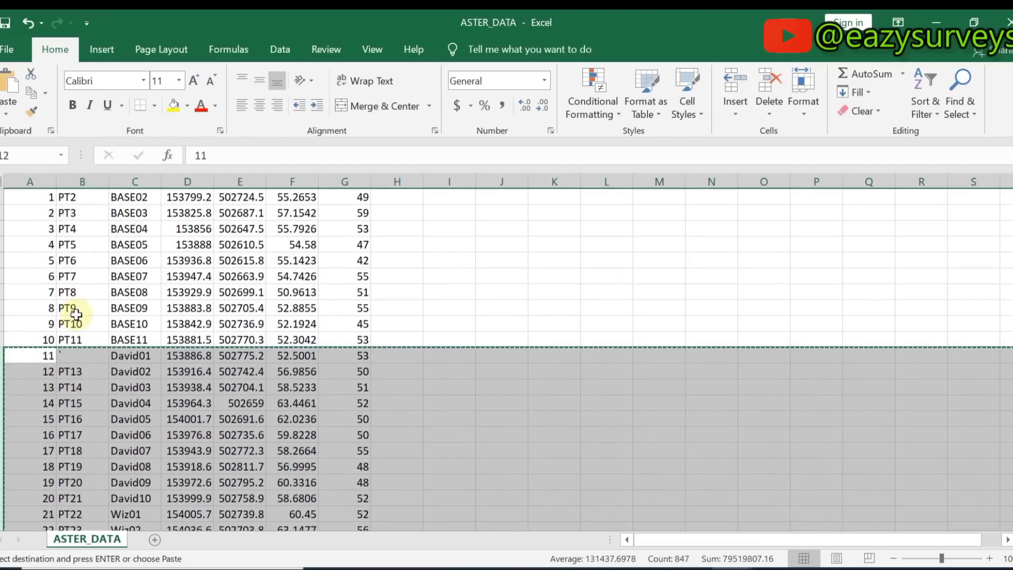
left_click(30, 521)
right_click(31, 521)
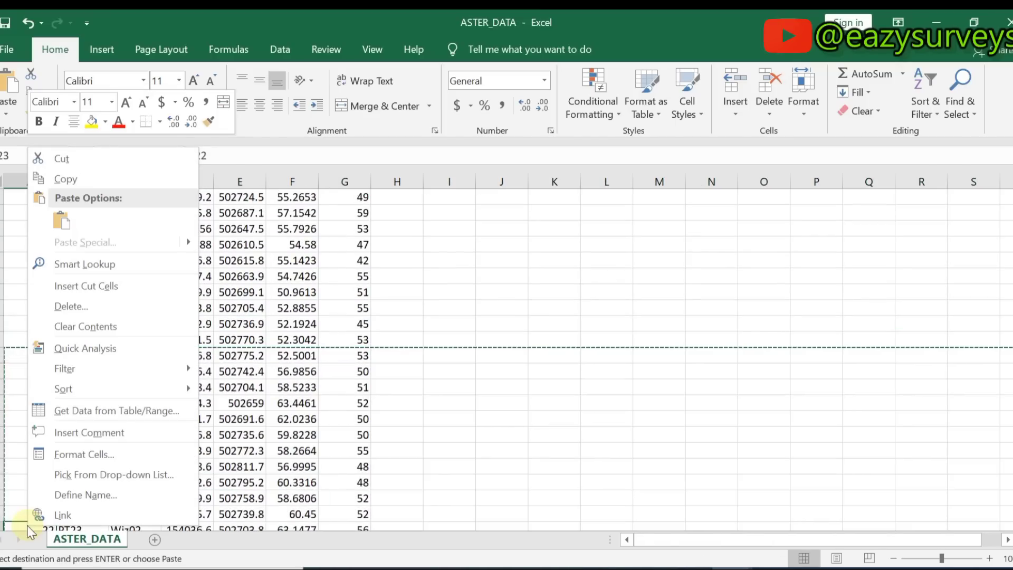
left_click(61, 221)
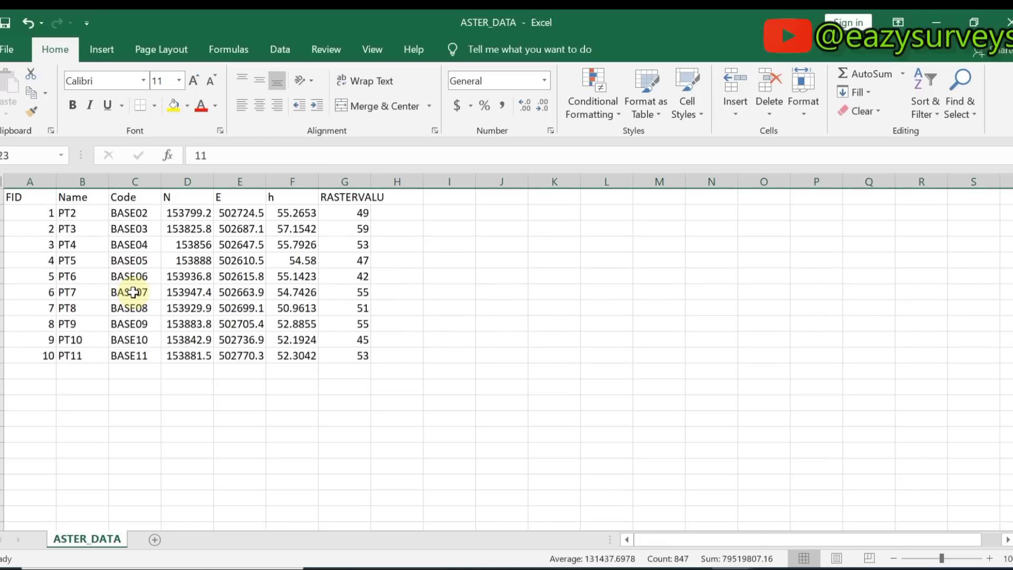
left_click(103, 244)
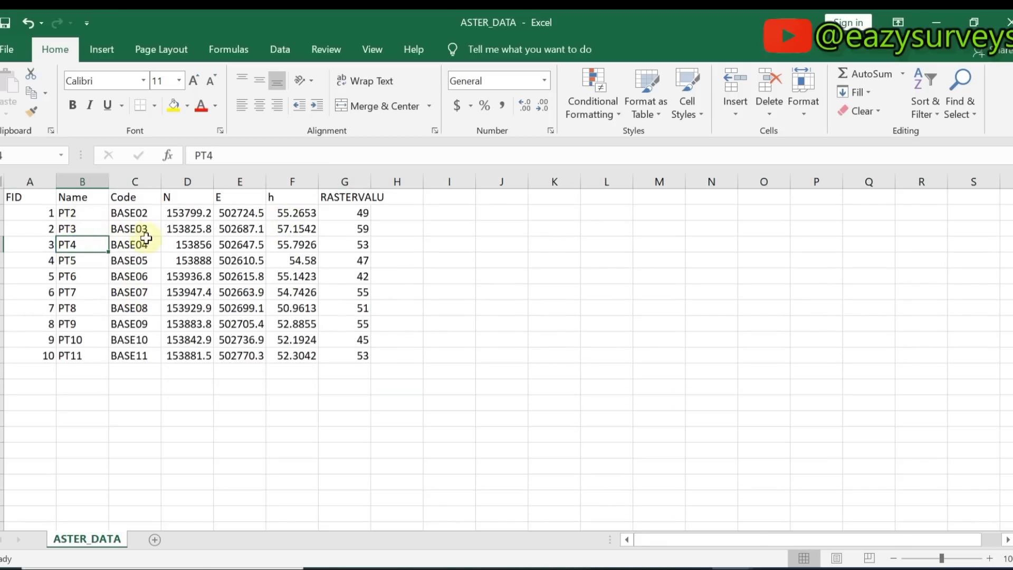
right_click(139, 180)
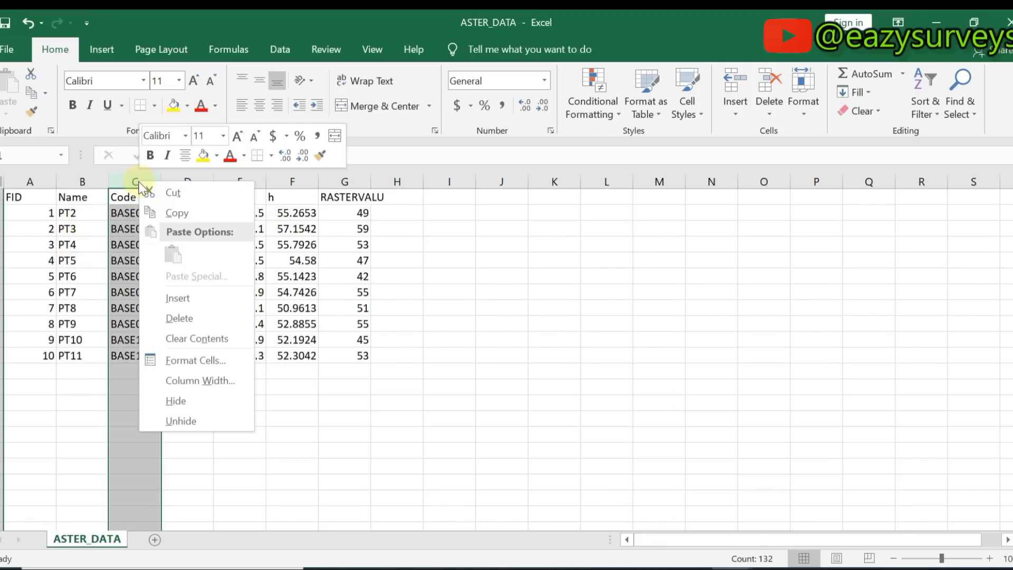
left_click(291, 437)
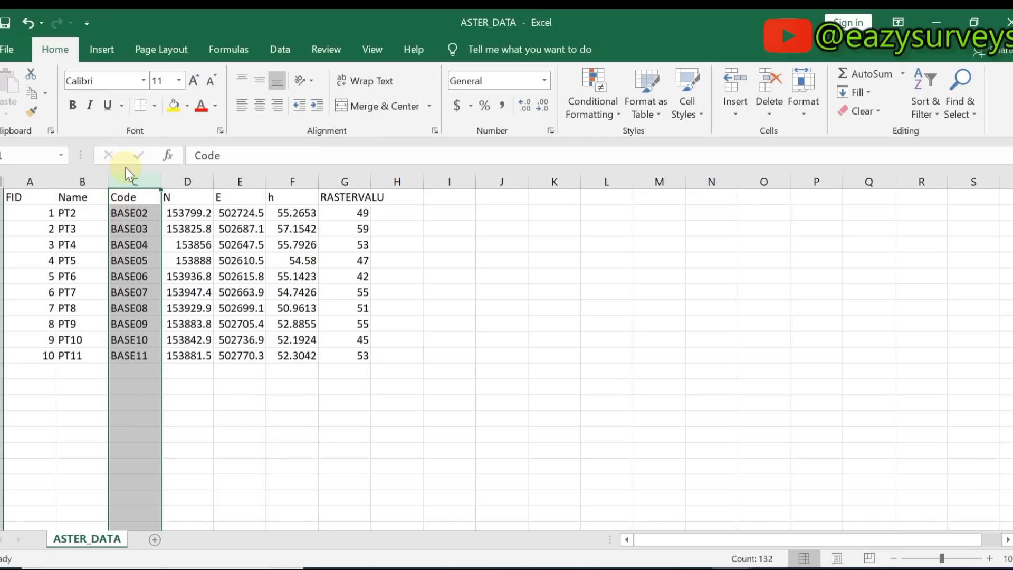
left_click(216, 403)
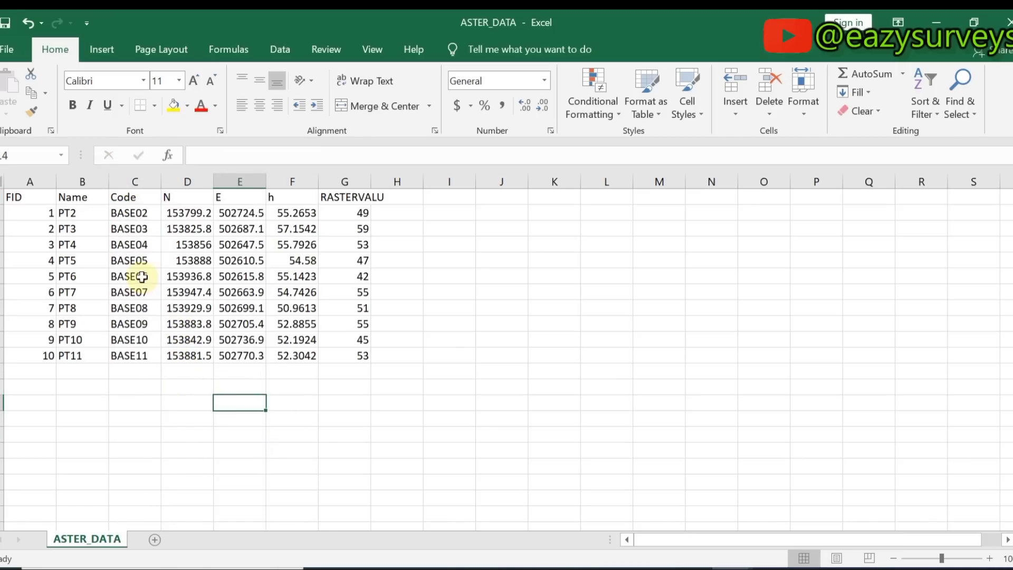
Review the ASTER_DATA rows, comparing the BASE points with the separated block of points starting at FID 11.
scroll(166, 250, "down", 4)
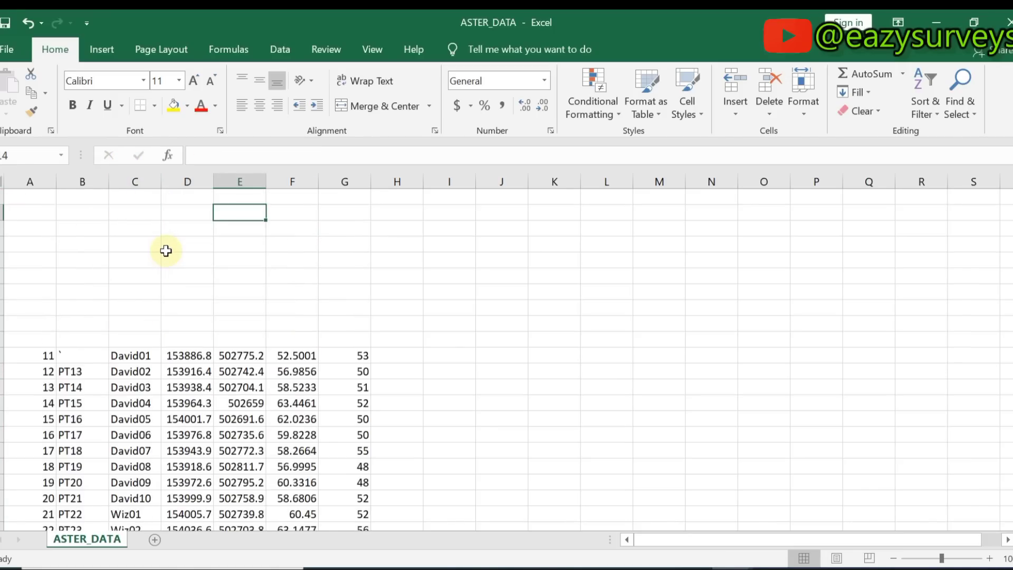
scroll(165, 251, "down", 2)
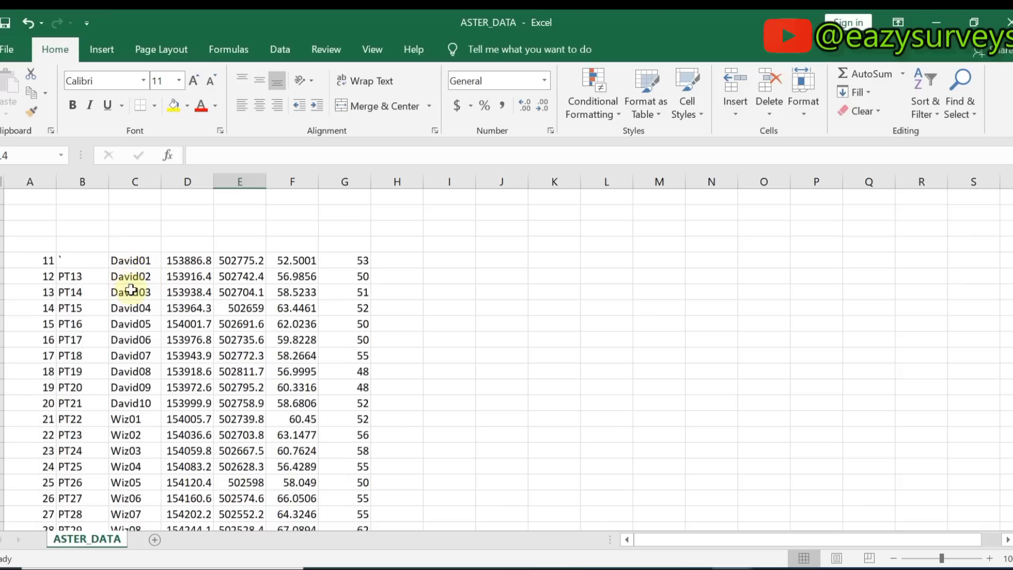
scroll(140, 377, "down", 5)
scroll(142, 377, "up", 4)
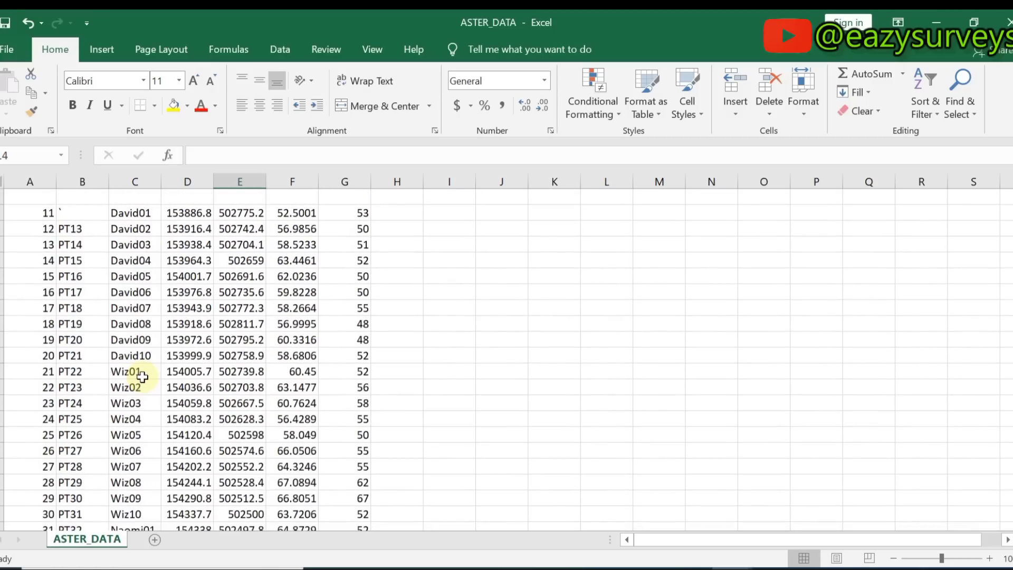
scroll(142, 377, "up", 5)
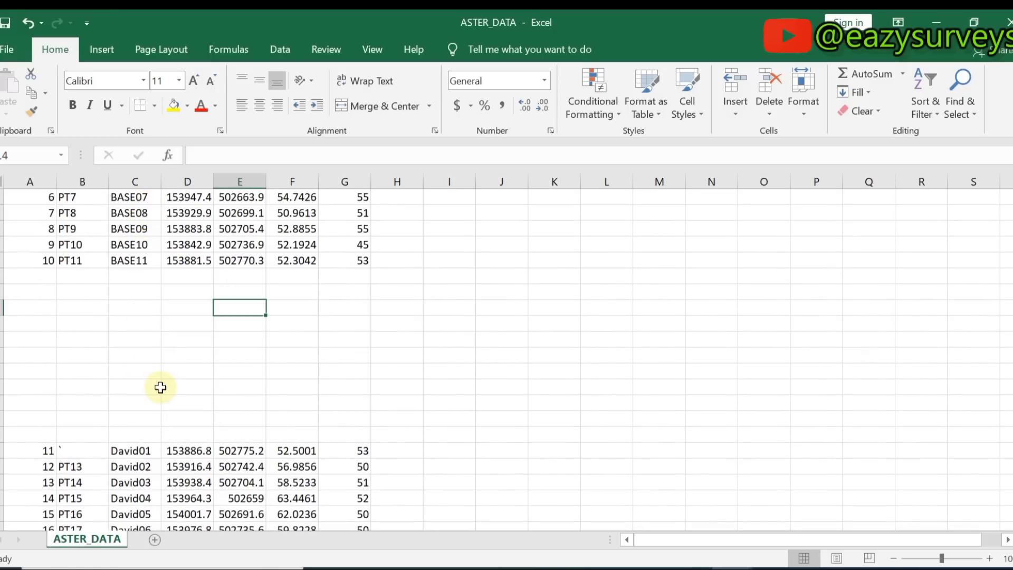
scroll(171, 391, "down", 7)
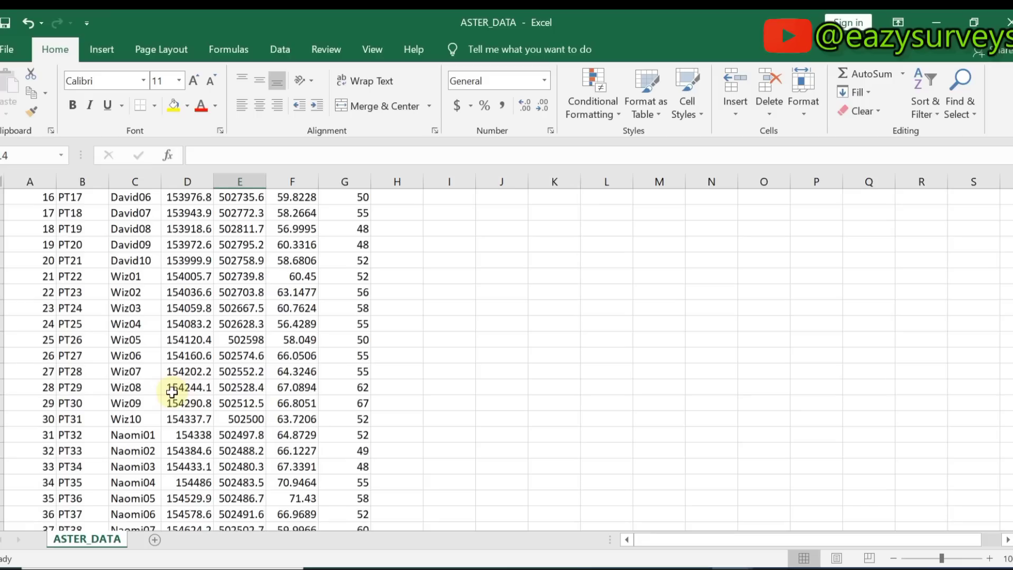
scroll(171, 391, "up", 6)
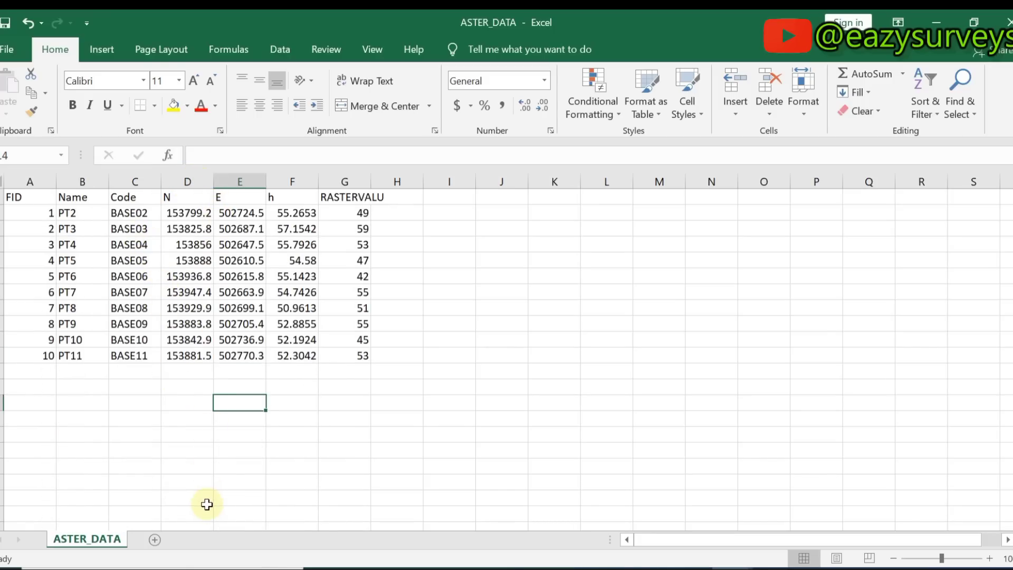
scroll(207, 503, "down", 2)
scroll(206, 501, "up", 2)
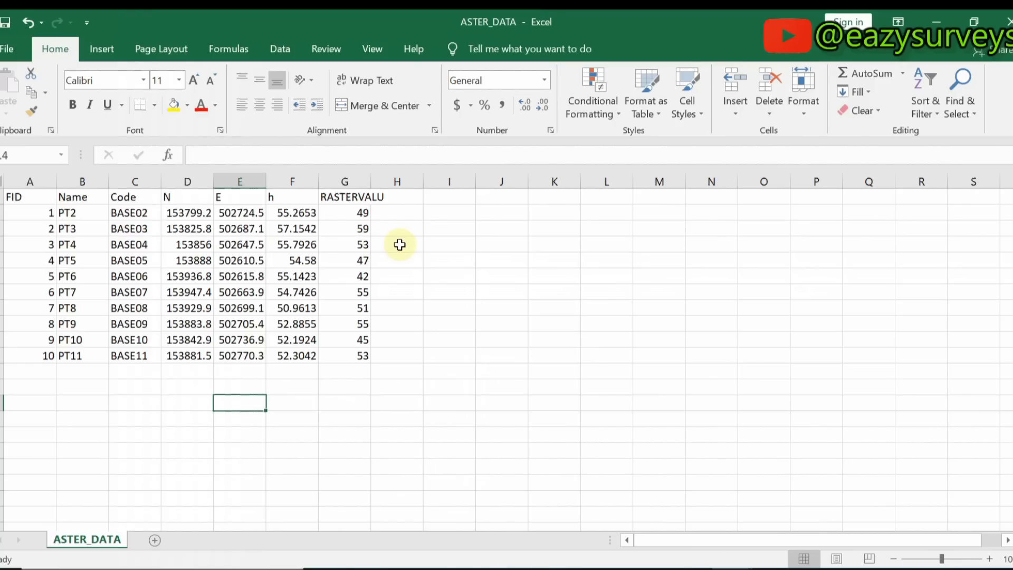
Rename the h header to "GPS El." and the RASTERVALU header to "DEM El." in ASTER_DATA.
left_click(283, 198)
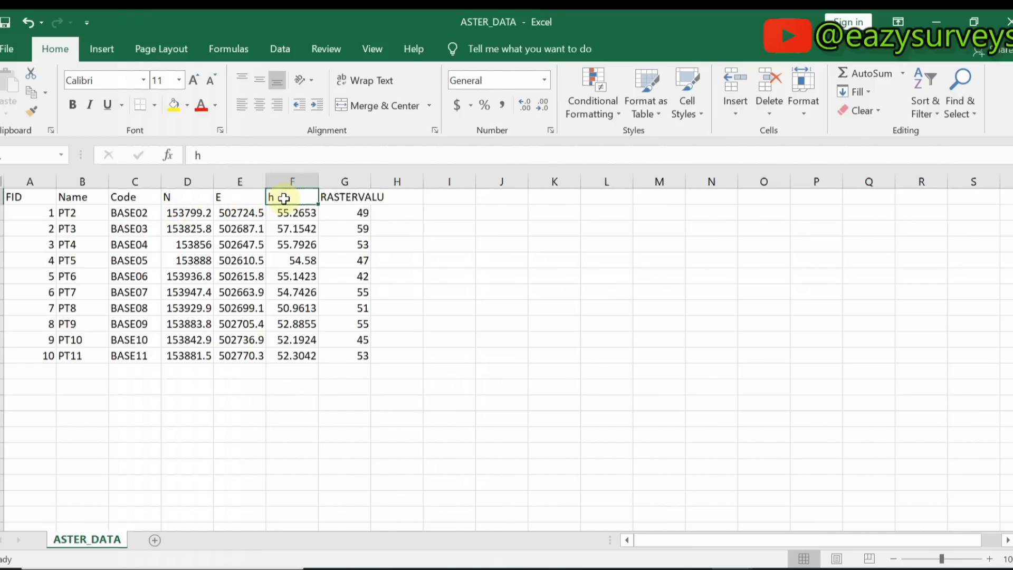
type("GPS El.")
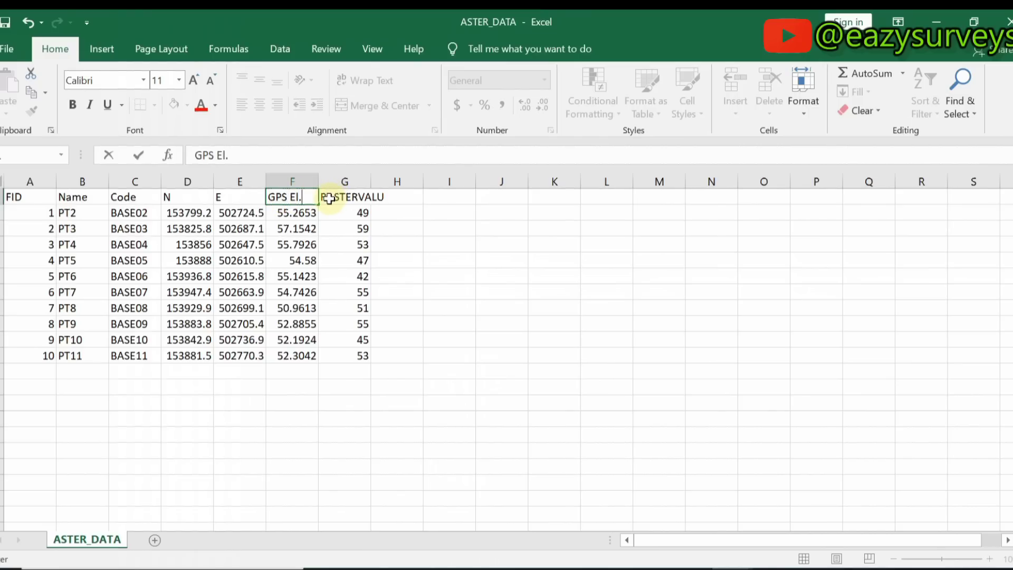
left_click(354, 196)
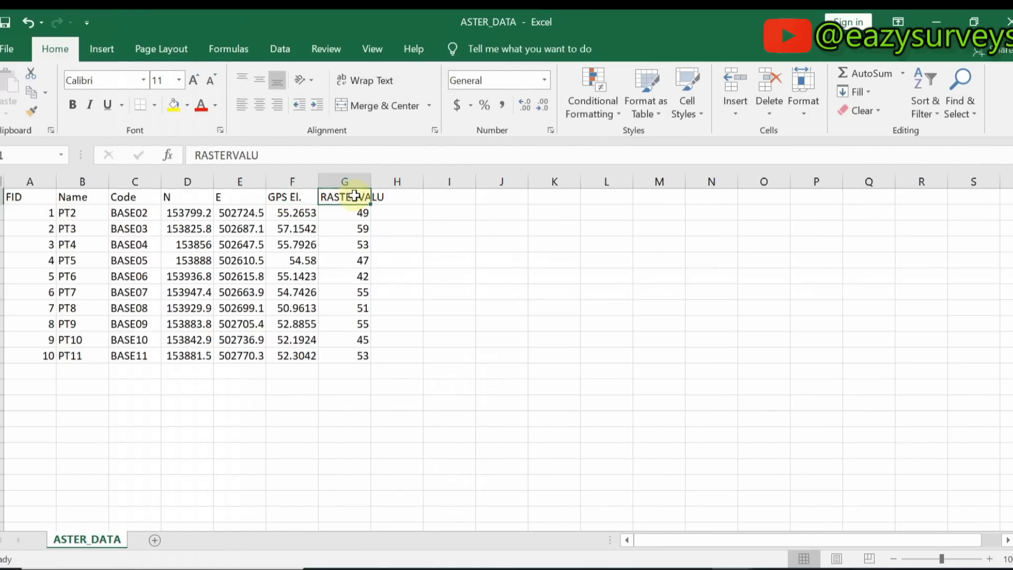
type("DE")
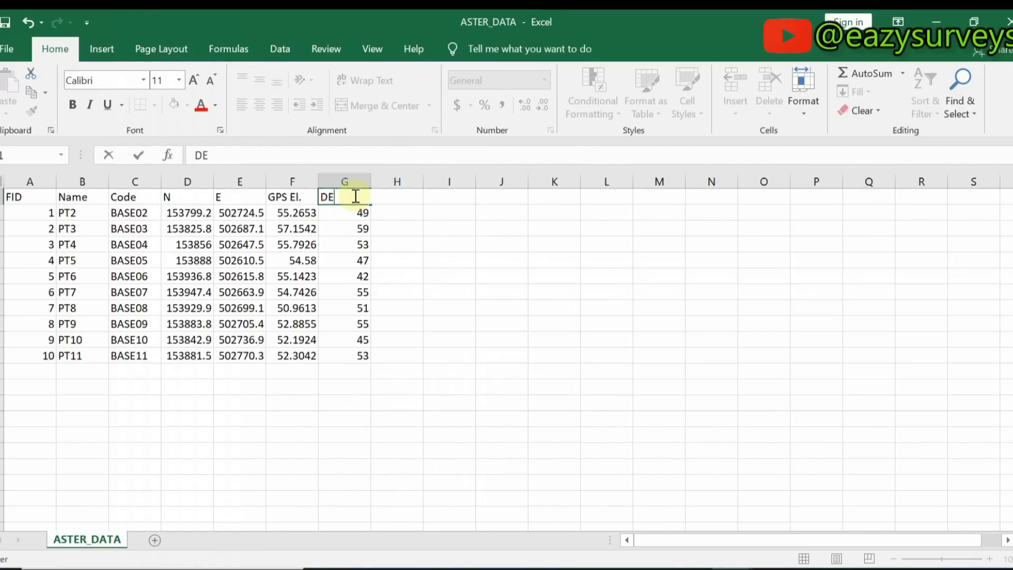
type("M El.")
left_click(449, 292)
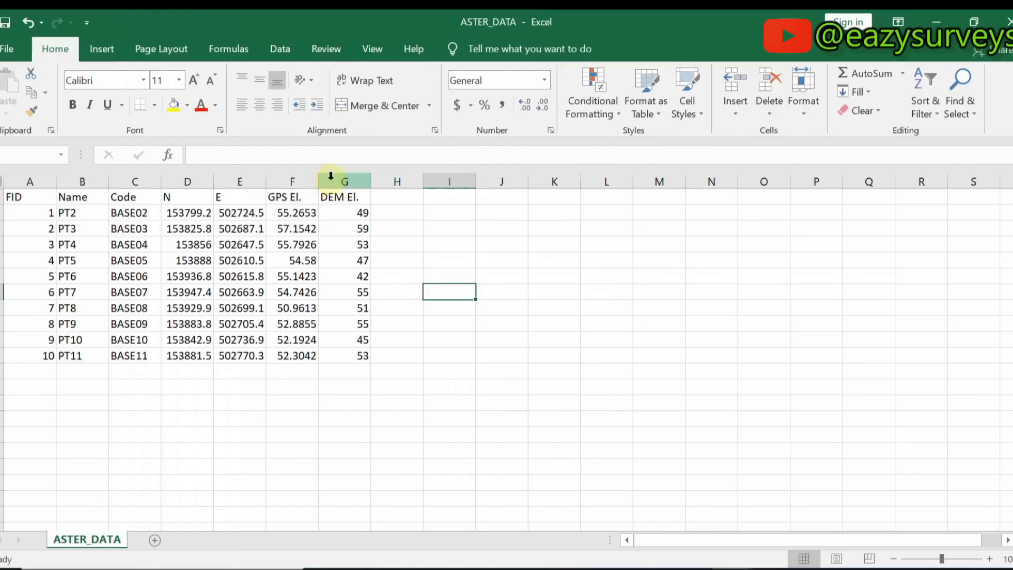
Widen the E column and narrow the GPS El. column so coordinates and heights show three decimals.
double_click(267, 181)
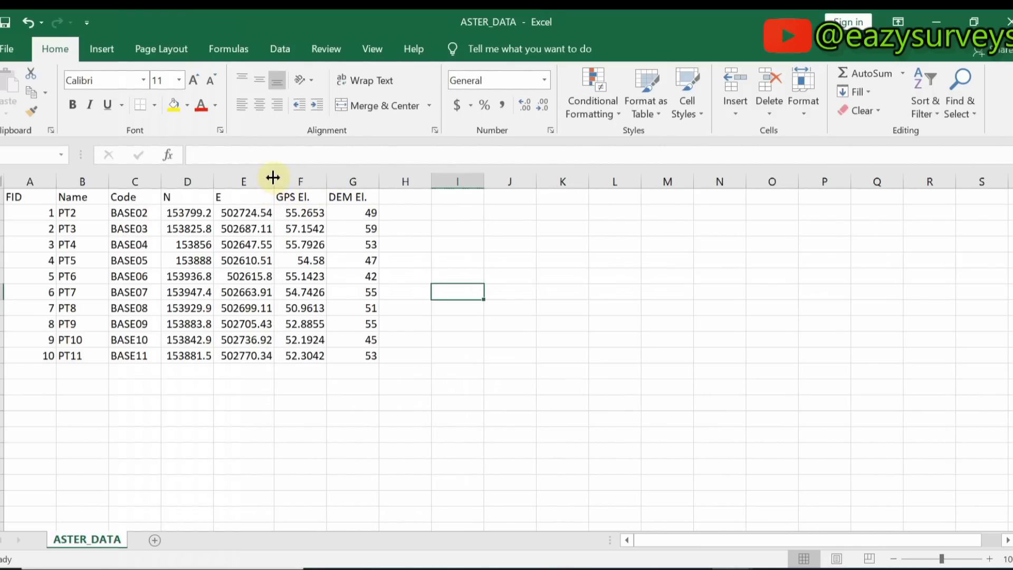
double_click(273, 177)
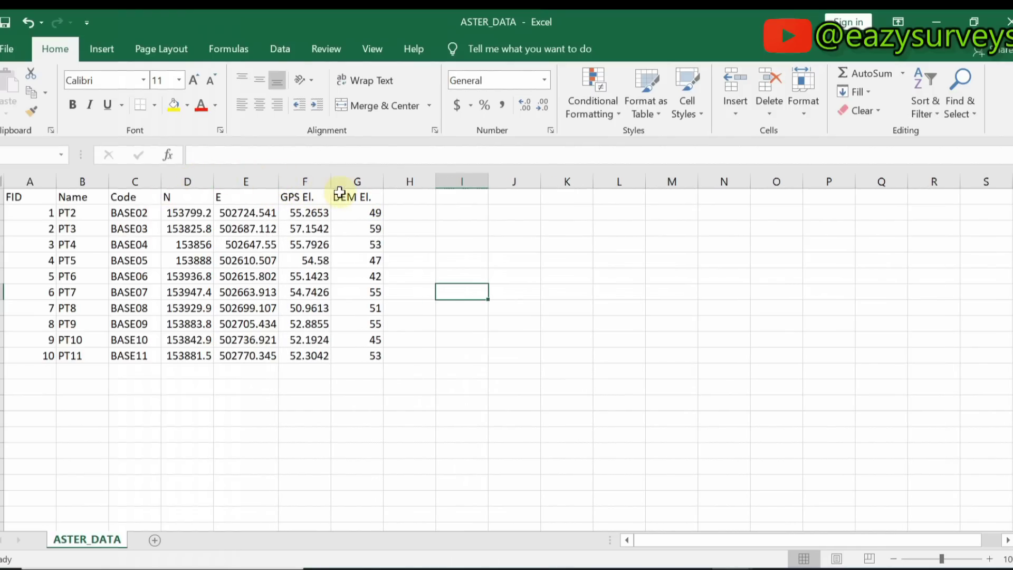
left_click_drag(332, 185, 324, 184)
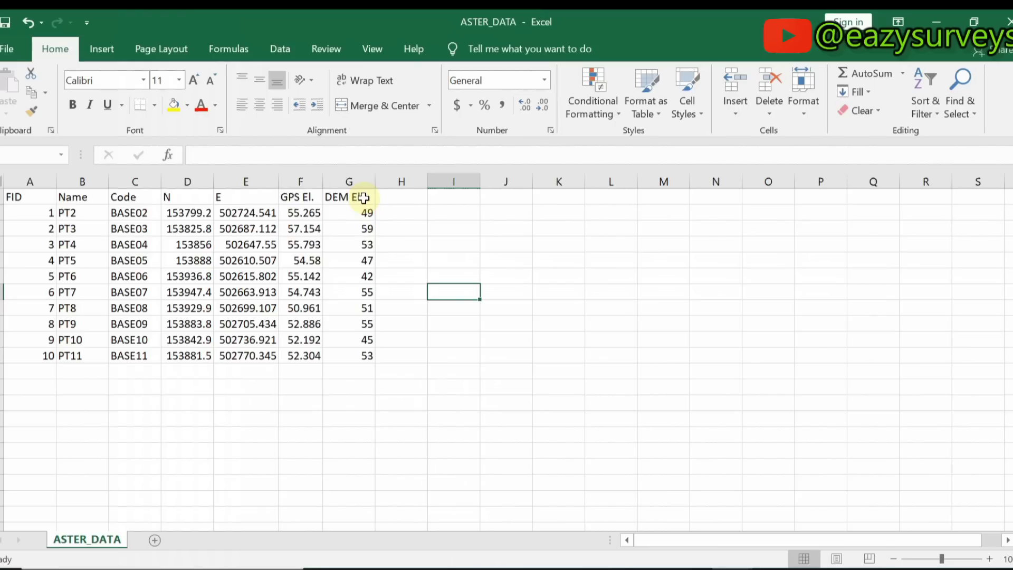
Add the header "Error" in H1, beside DEM El., in ASTER_DATA.
left_click(402, 196)
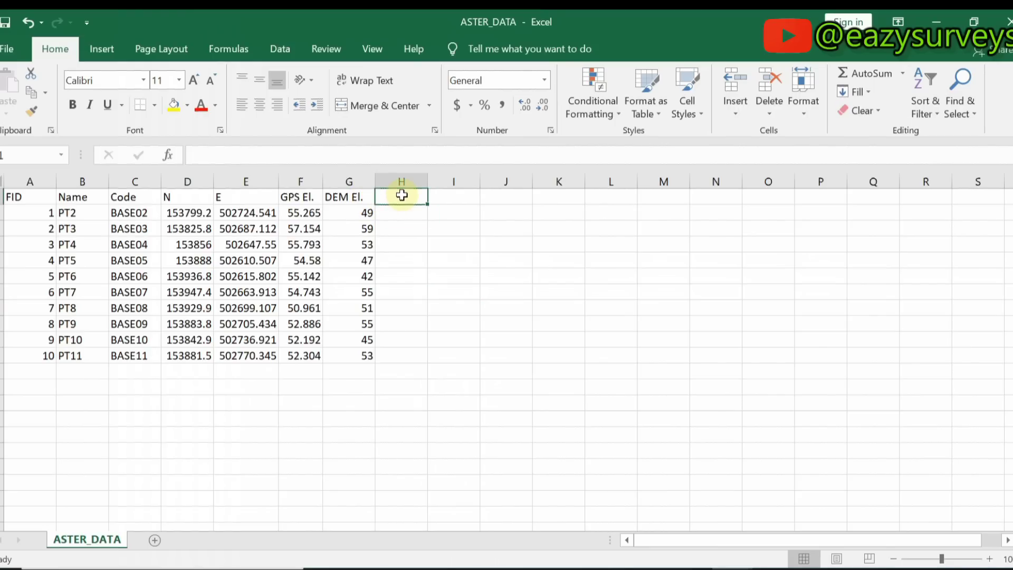
type("E")
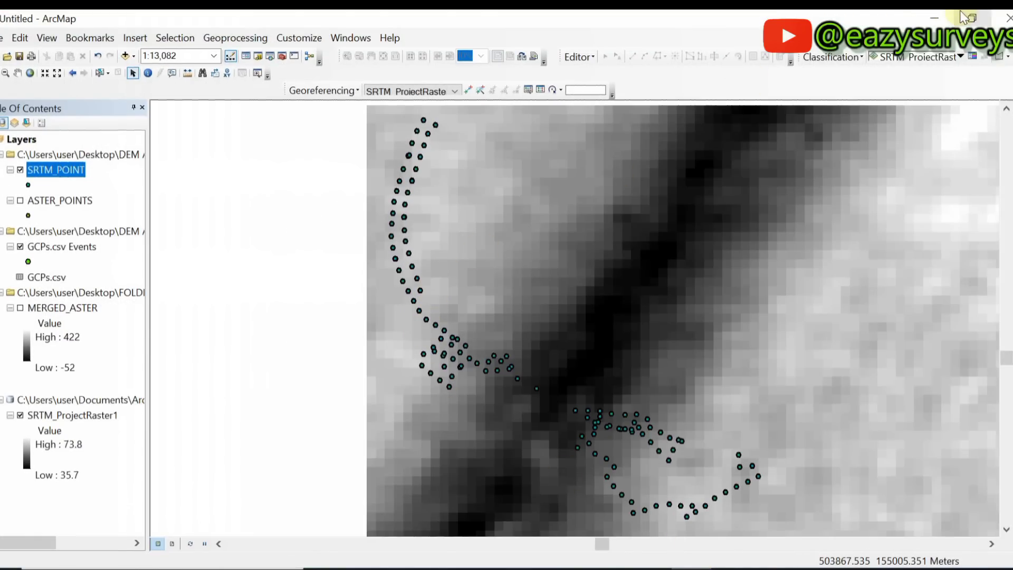
left_click(922, 21)
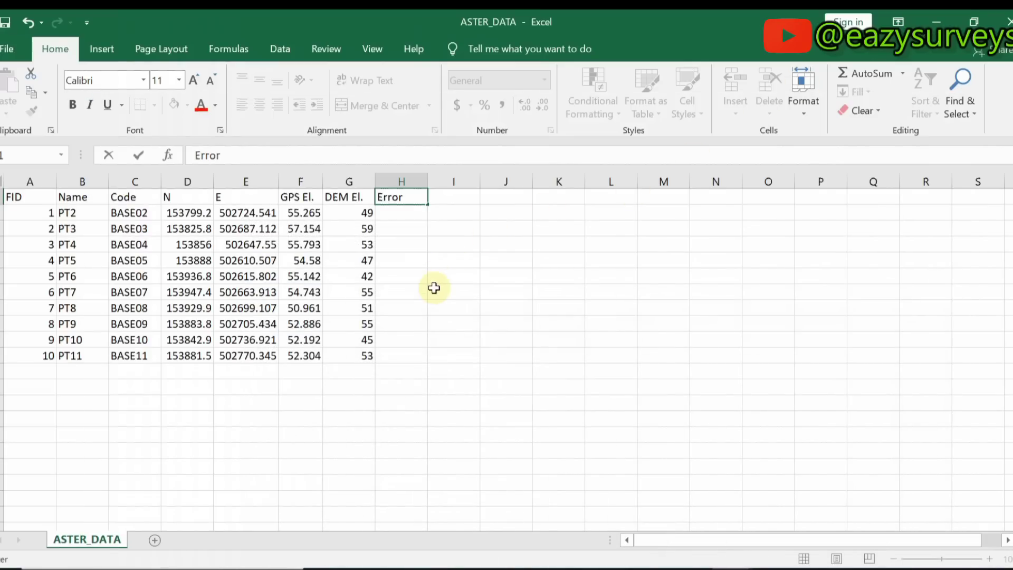
left_click(406, 211)
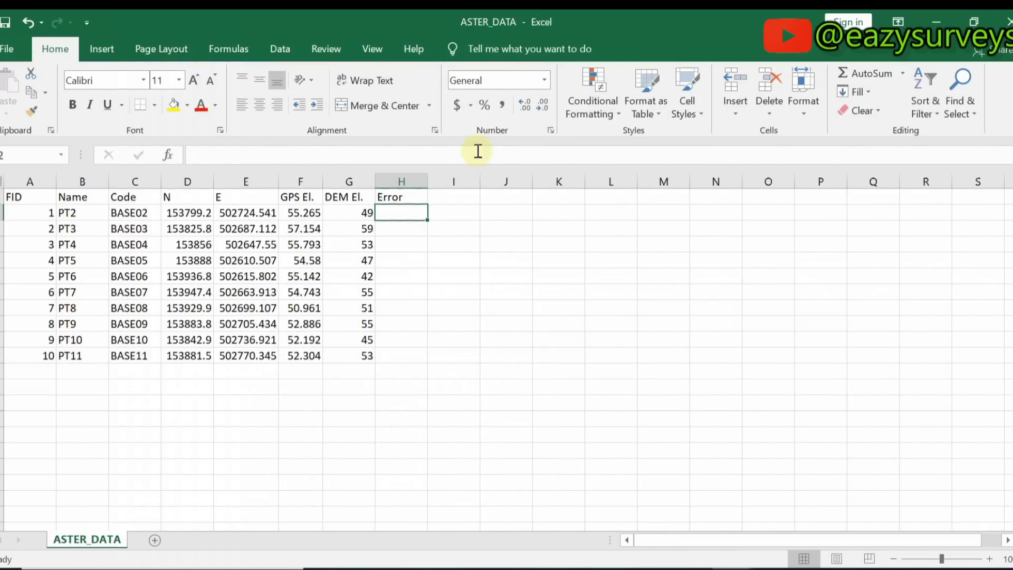
Switch to the SRTM_DATA workbook, cut all rows from FID 11 to the end and paste them starting at row 28.
left_click(937, 21)
left_click(732, 569)
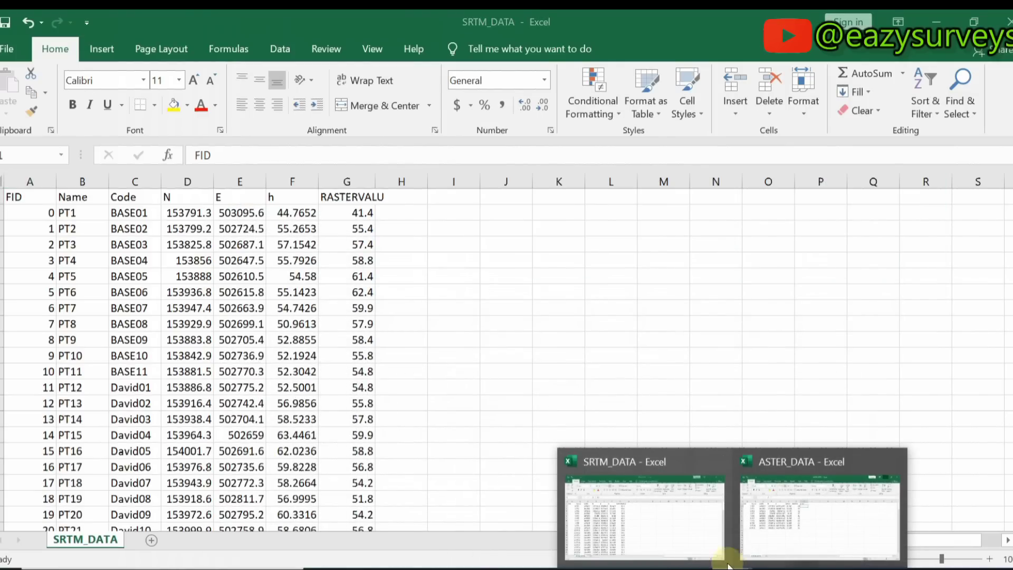
left_click(686, 534)
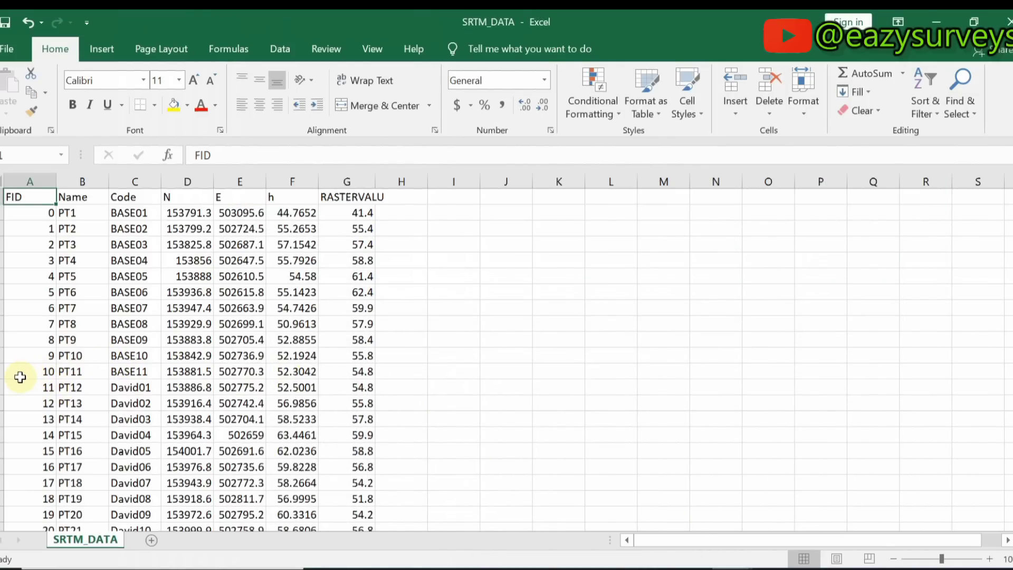
left_click_drag(2, 388, 113, 515)
right_click(119, 417)
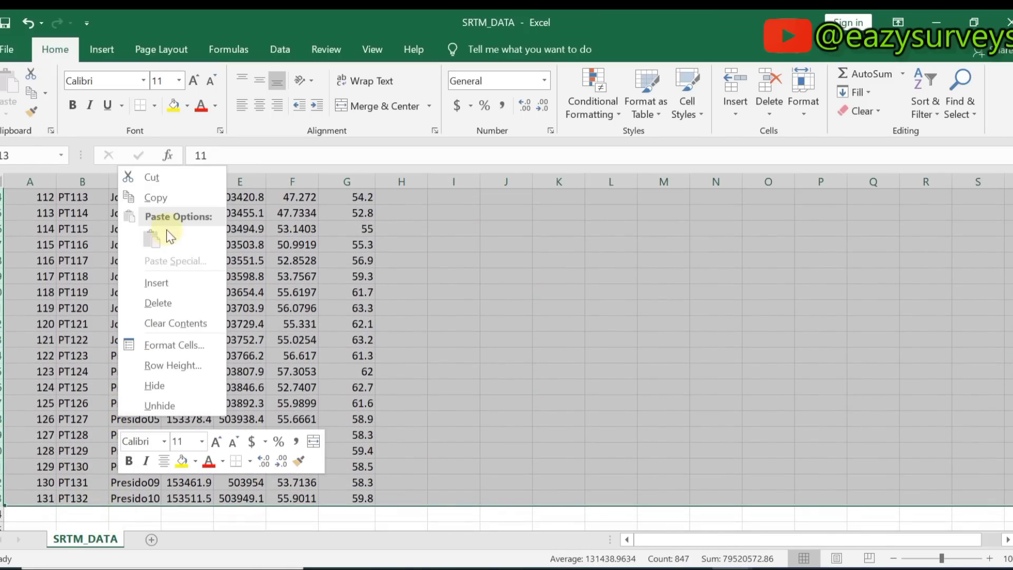
left_click(152, 177)
scroll(152, 285, "up", 20)
scroll(131, 338, "down", 5)
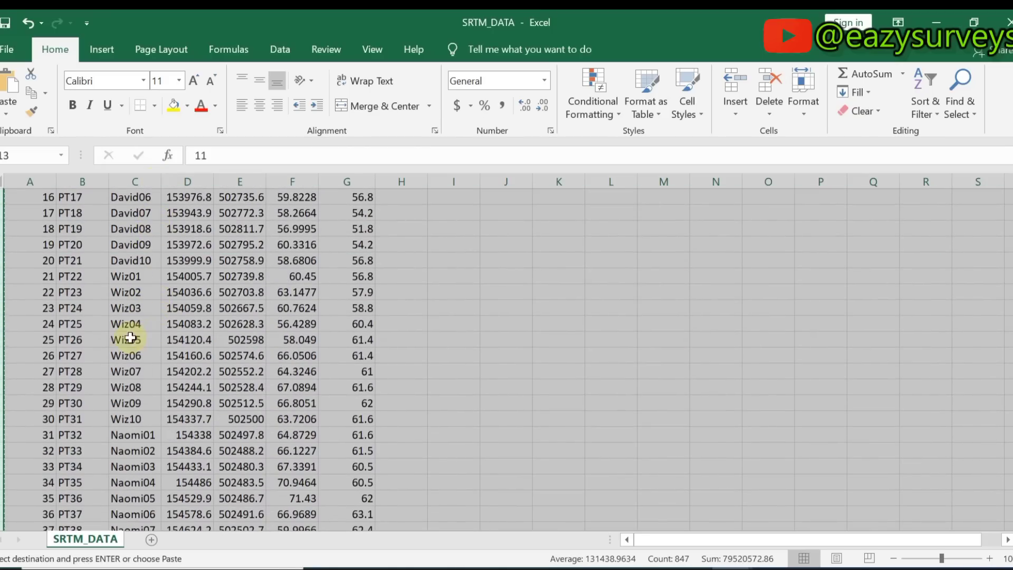
left_click(24, 354)
right_click(23, 354)
left_click(72, 255)
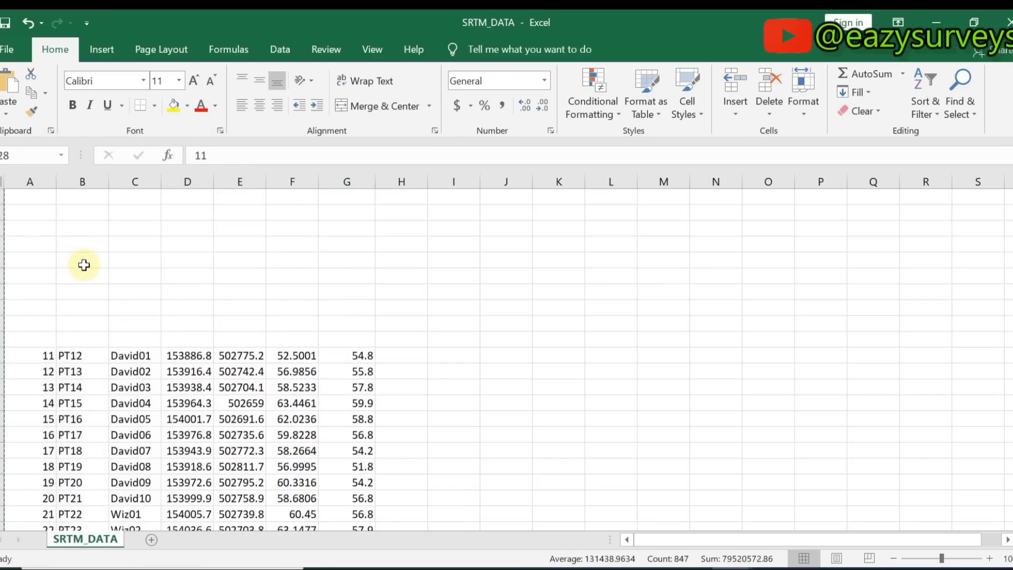
Delete the row of point PT1 (BASE01) from SRTM_DATA and adjust the widths of the N, E, h and RASTERVALU columns.
scroll(81, 265, "up", 8)
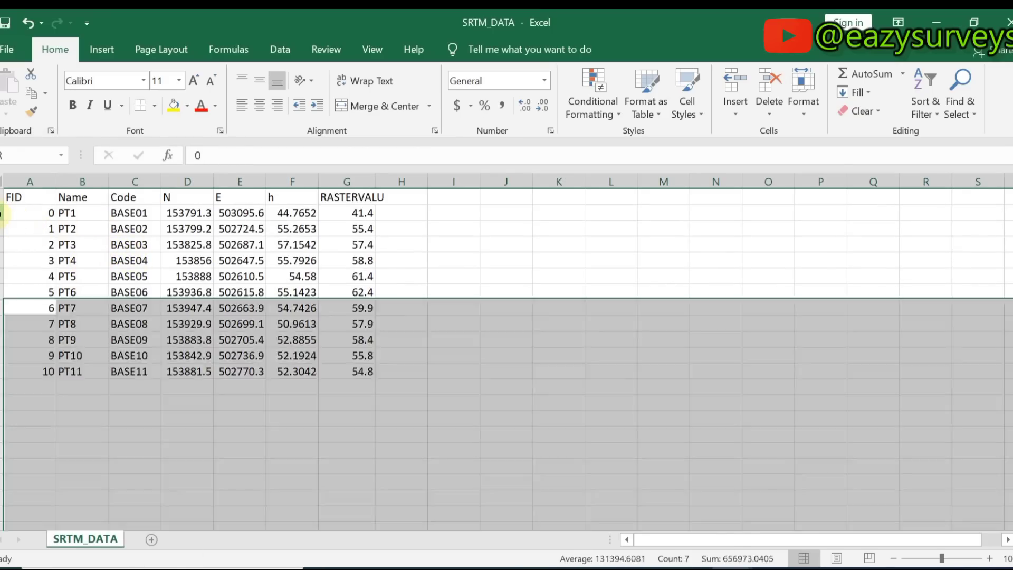
right_click(3, 213)
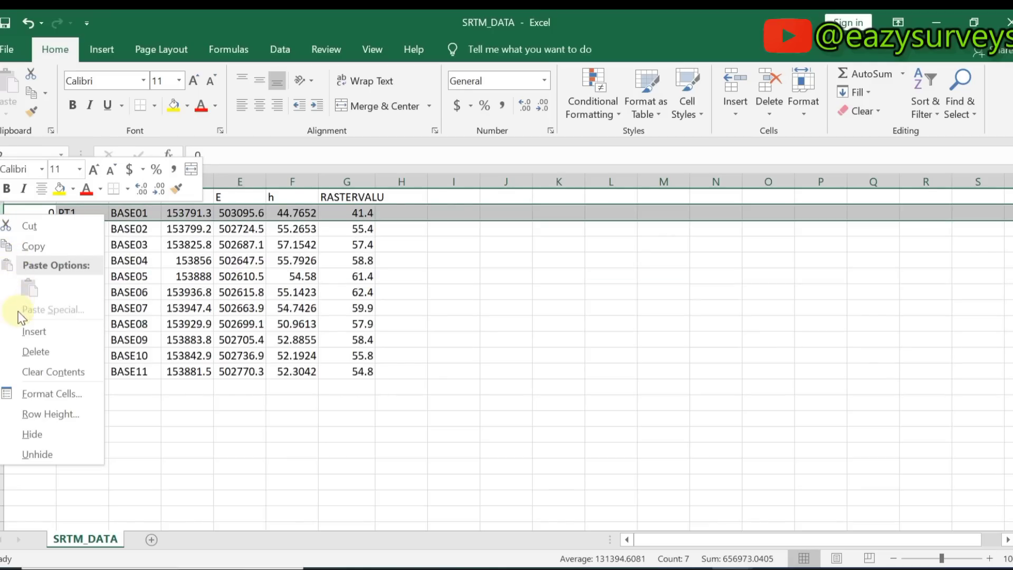
left_click(36, 351)
left_click(259, 387)
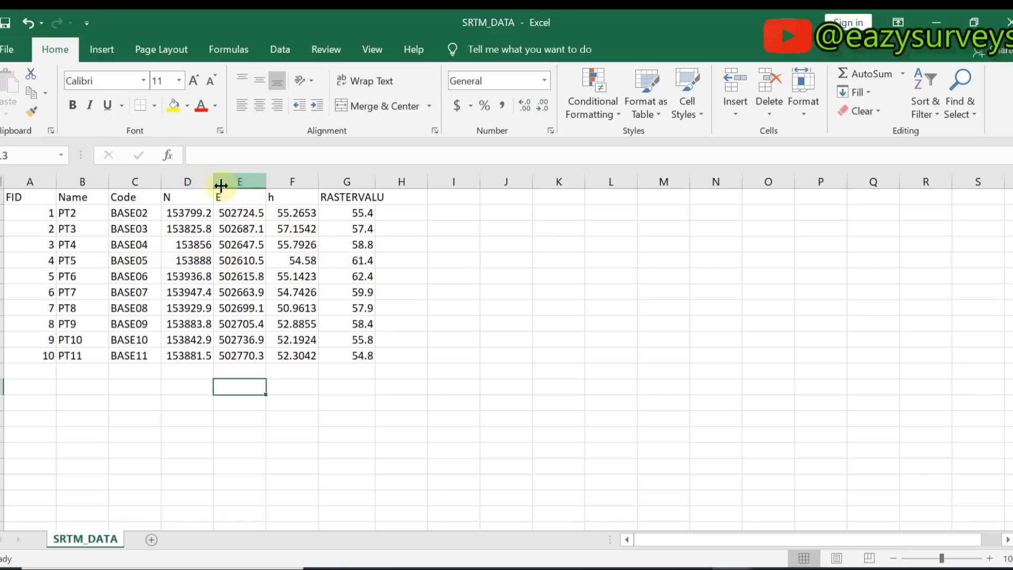
left_click_drag(213, 181, 388, 181)
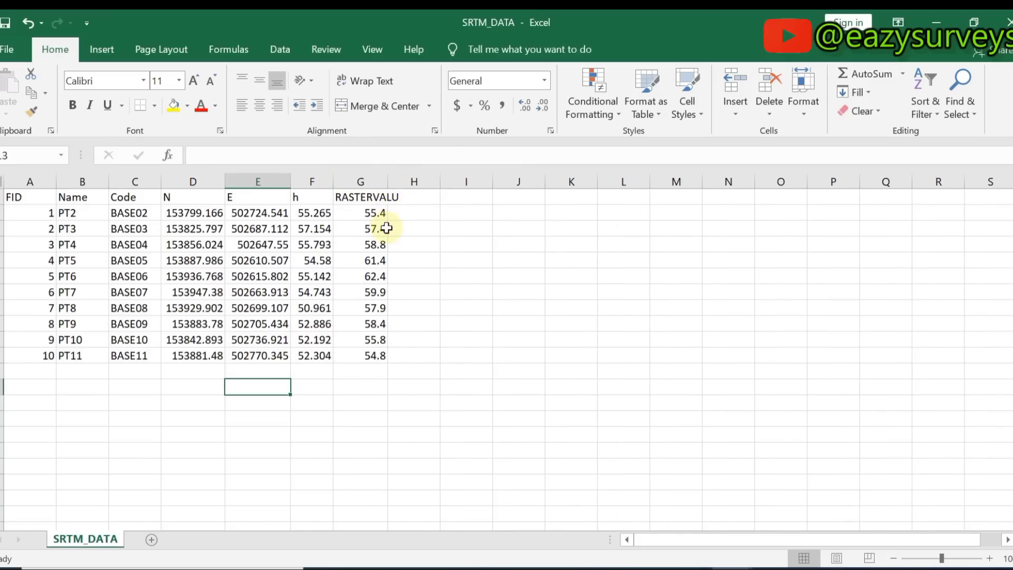
Rename the h header to "GPS El." and the RASTERVALU header to "DEM El." in SRTM_DATA.
left_click(368, 197)
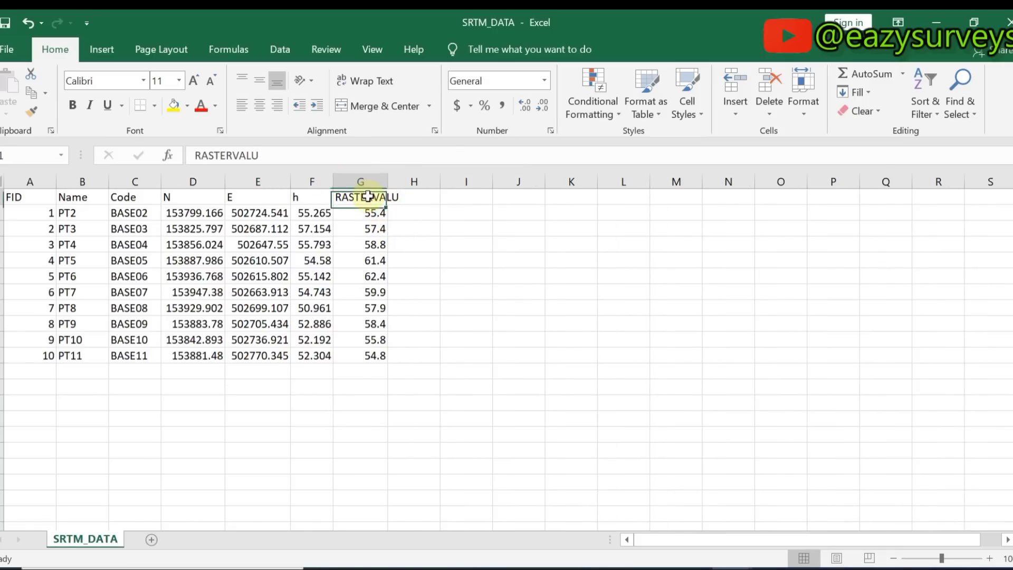
left_click(306, 197)
type("GPS El.")
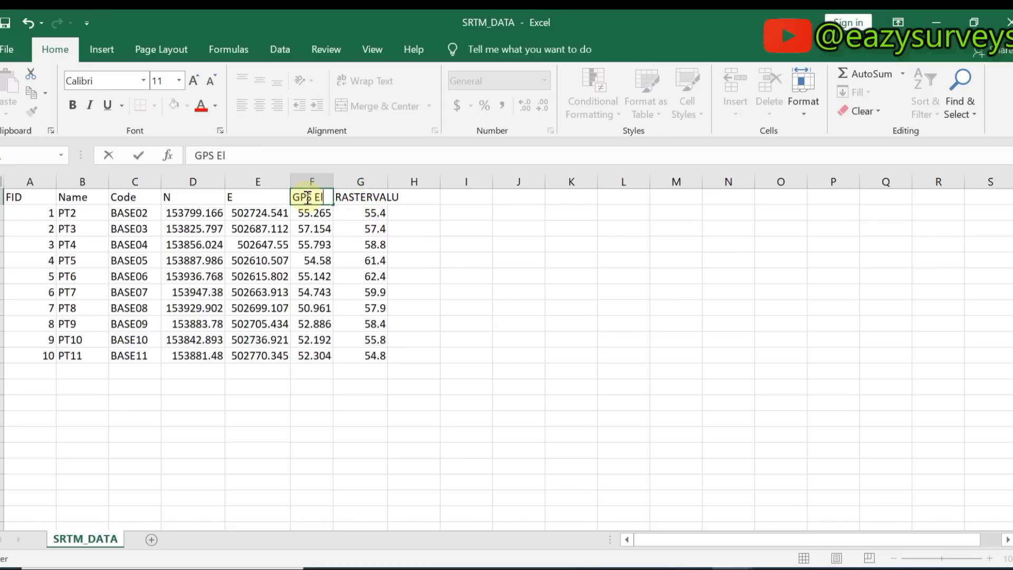
left_click(363, 197)
type("DE")
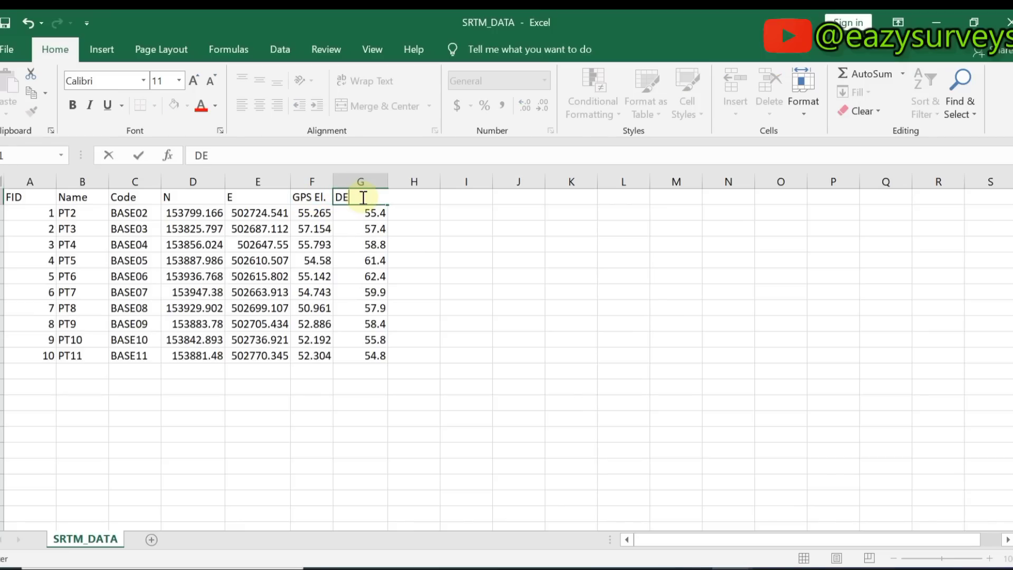
type("M El.")
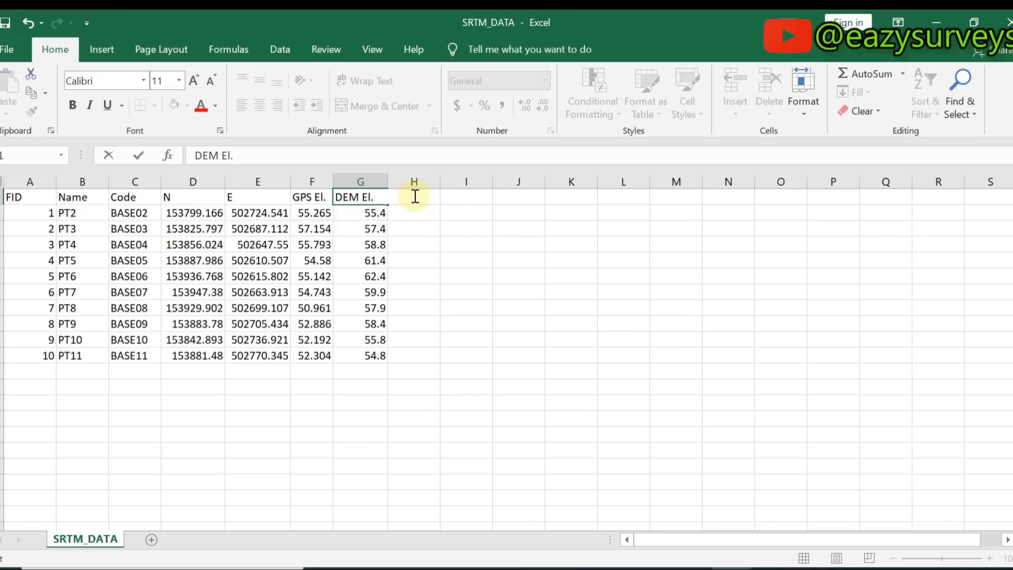
left_click(430, 244)
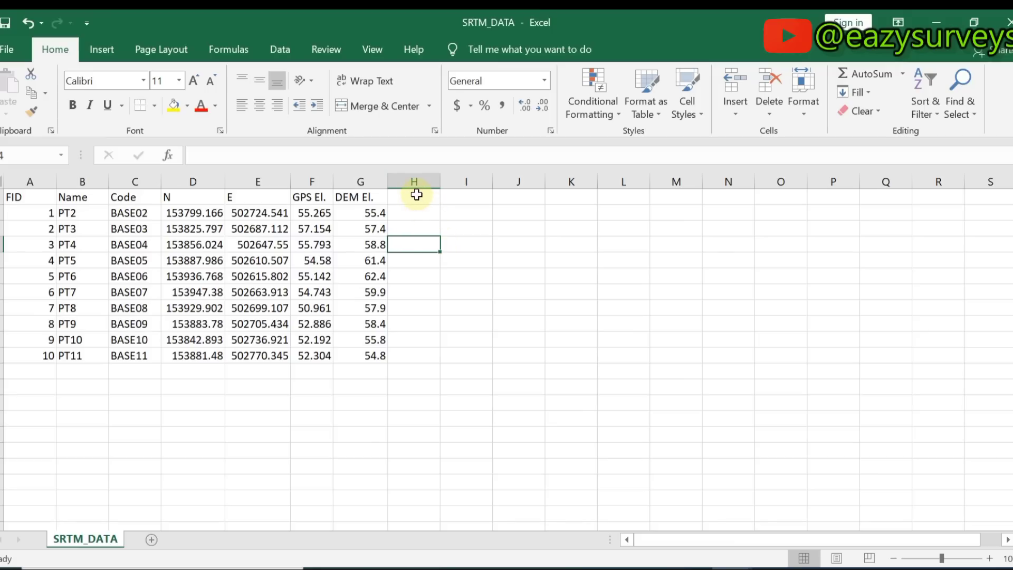
Add the header "Error" in H1, beside DEM El., in SRTM_DATA.
left_click(417, 194)
type("Error")
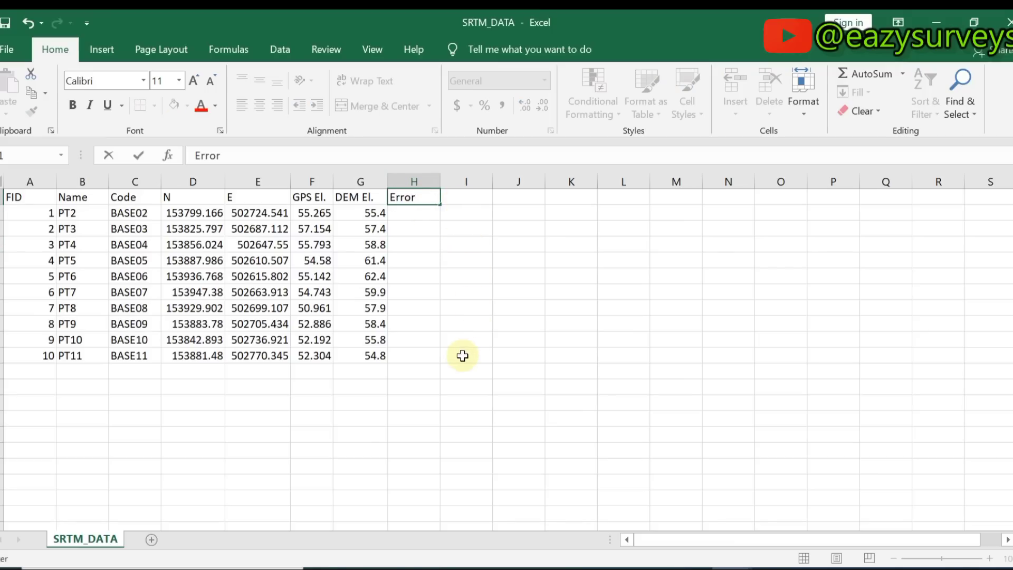
left_click(554, 399)
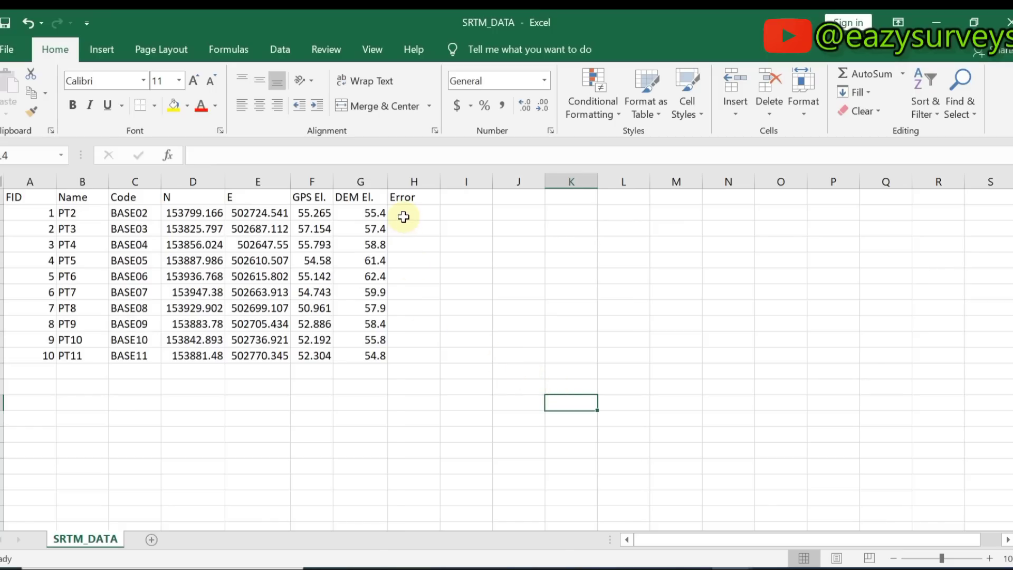
Close the DEM ASSESS folder window and return to the SRTM_DATA workbook.
left_click(937, 23)
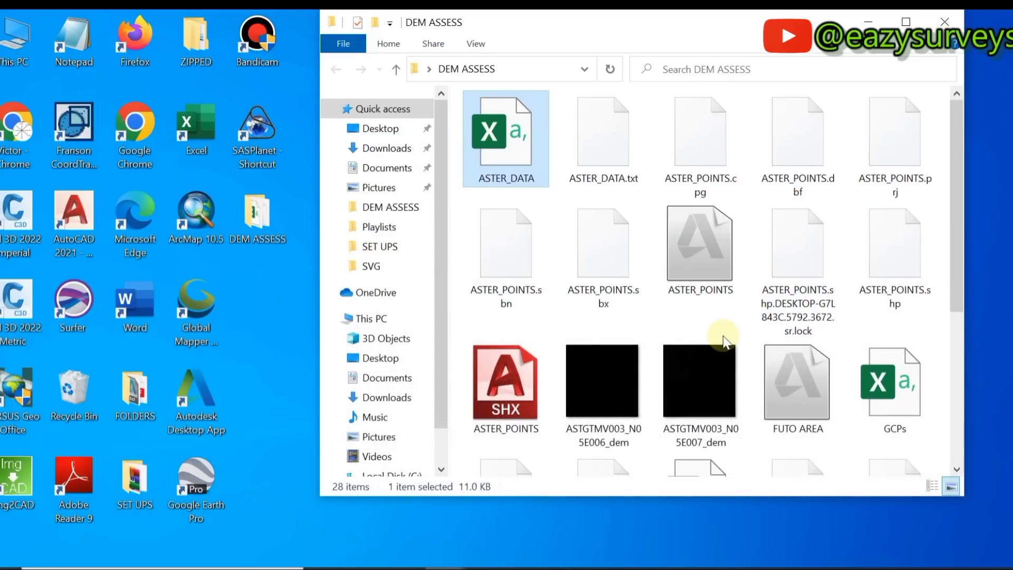
left_click(945, 22)
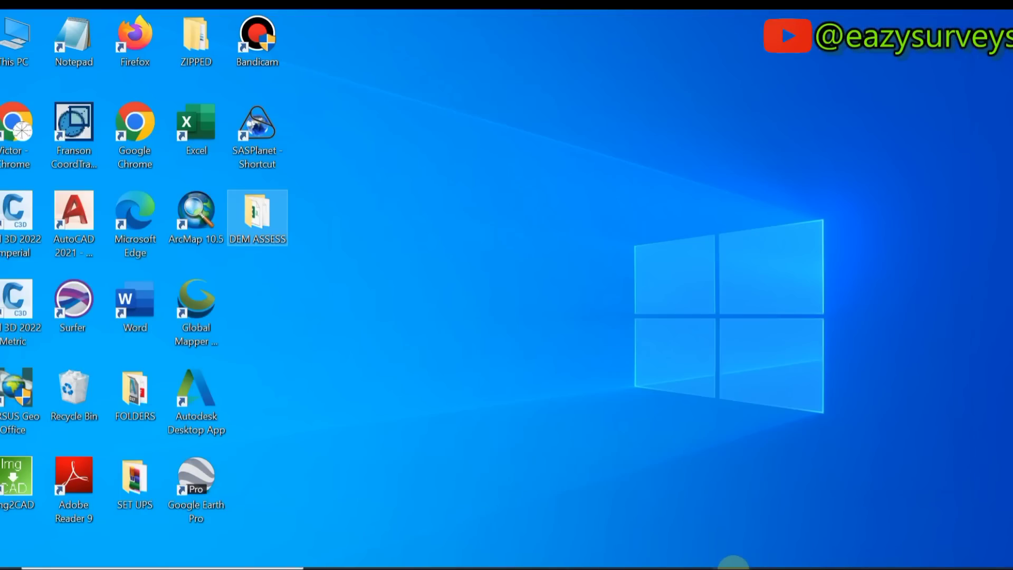
left_click(642, 502)
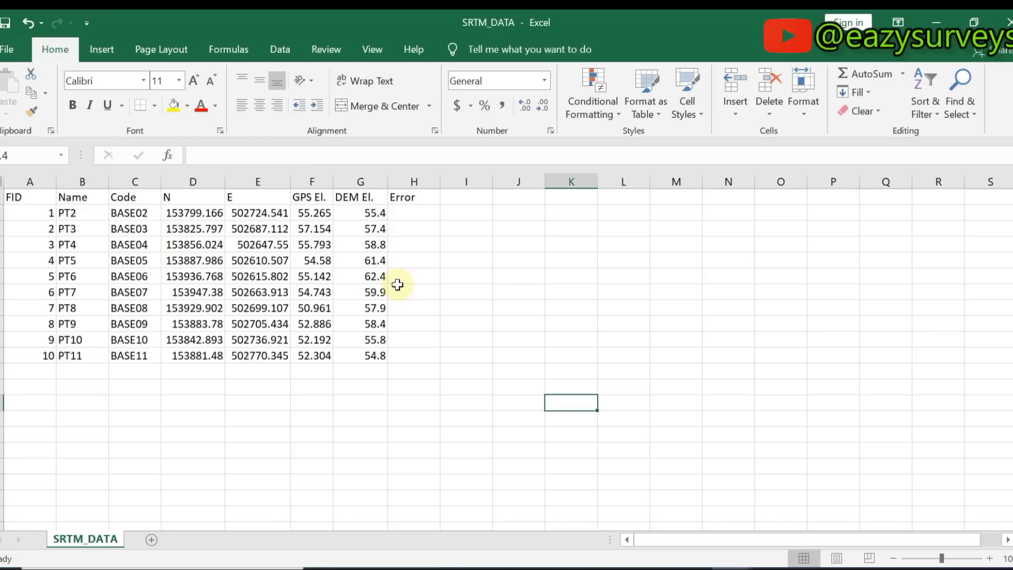
Enter the formula =F2-G2 in H2 to compute PT2's error as GPS elevation minus DEM elevation.
left_click(402, 215)
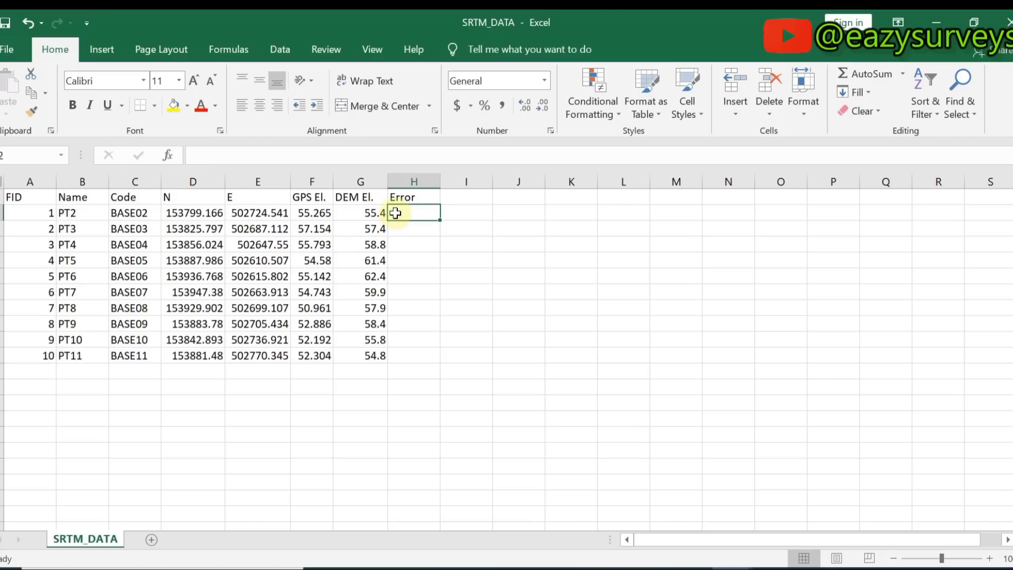
left_click(442, 262)
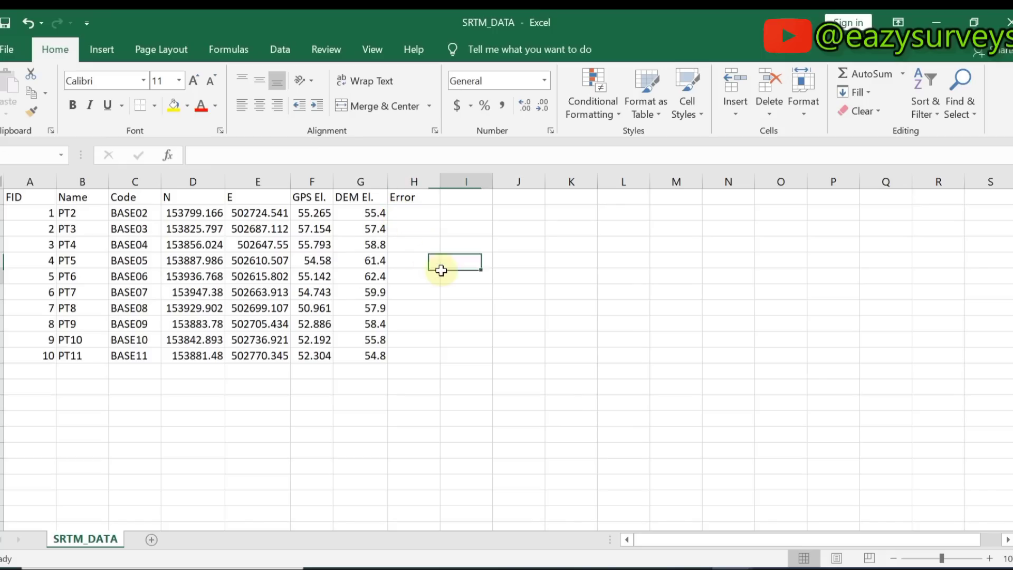
left_click(399, 215)
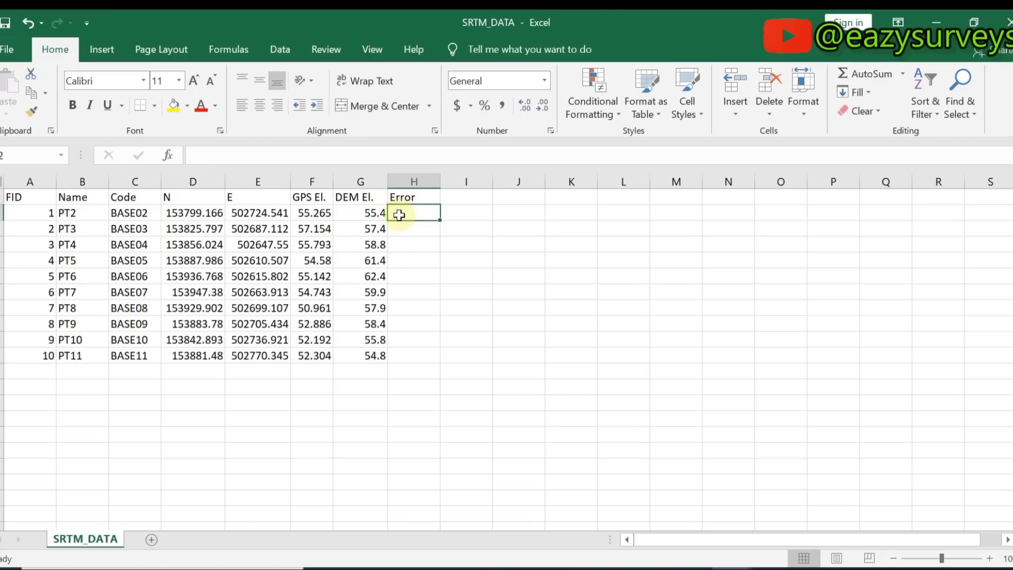
type("=")
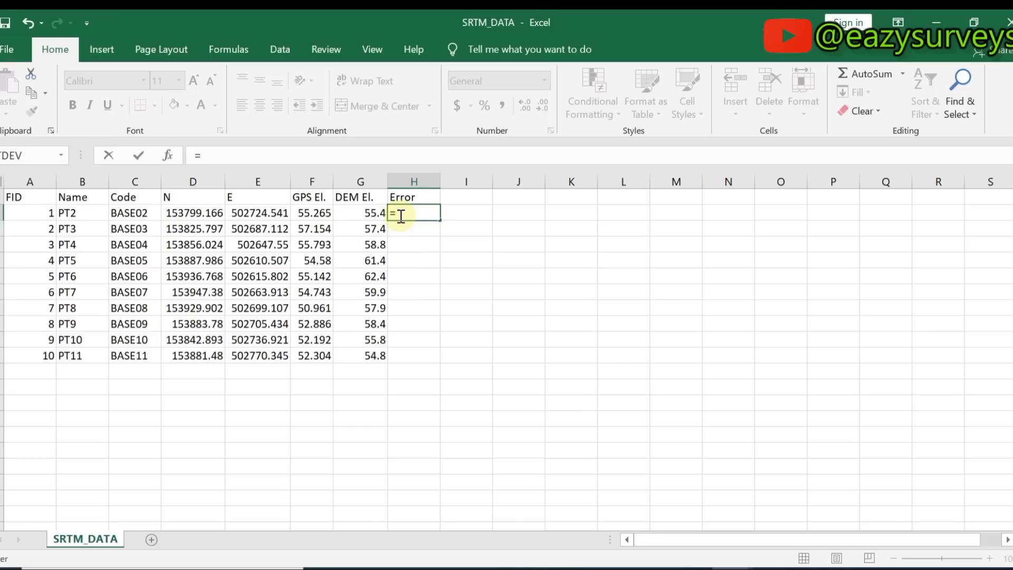
left_click(314, 213)
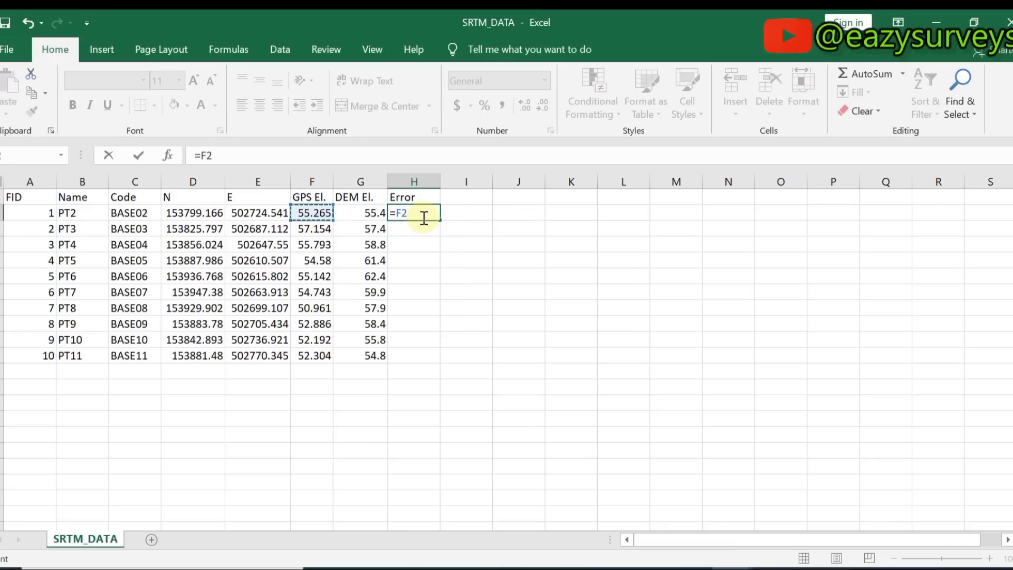
type("-")
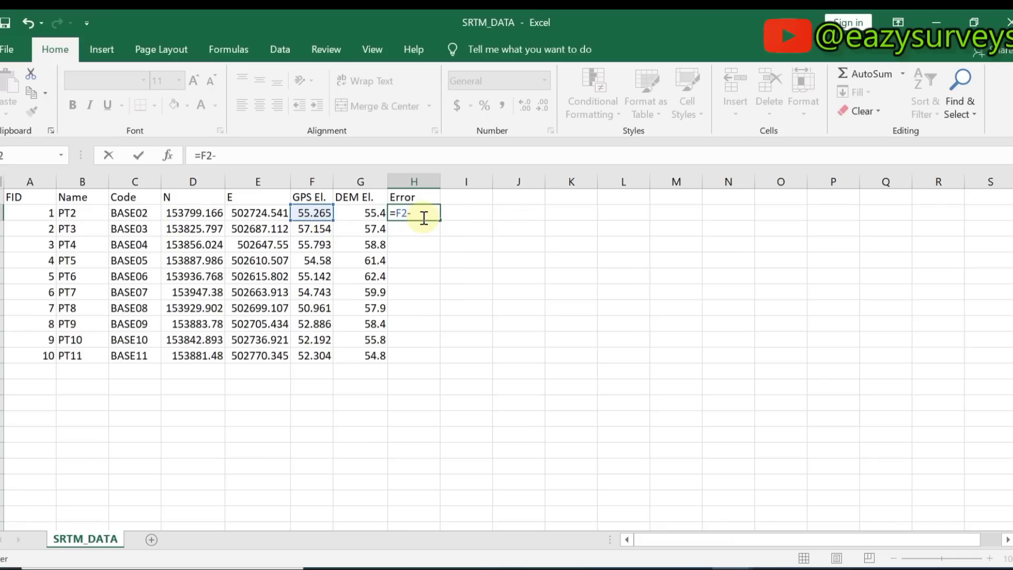
left_click(362, 214)
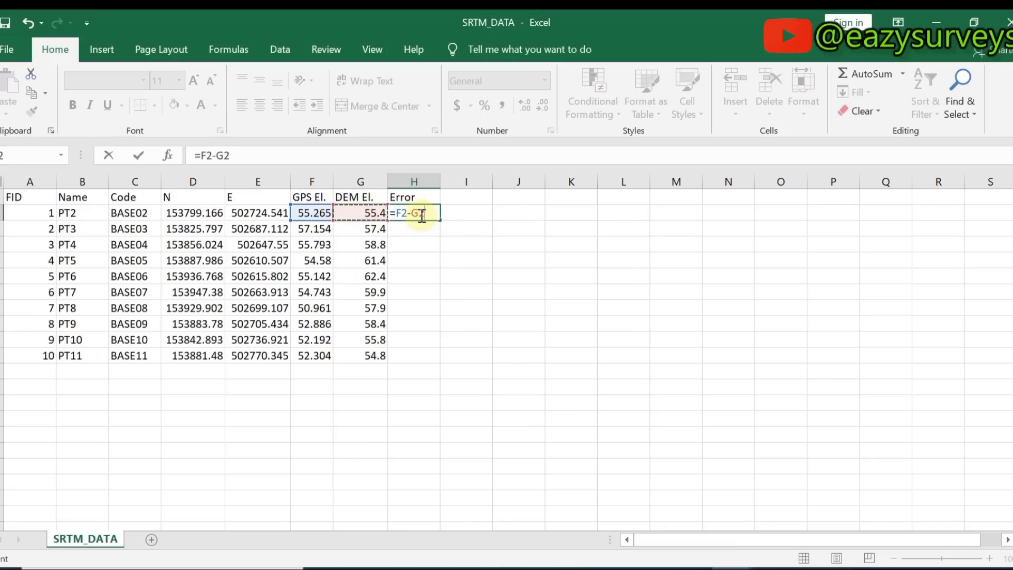
key("Return")
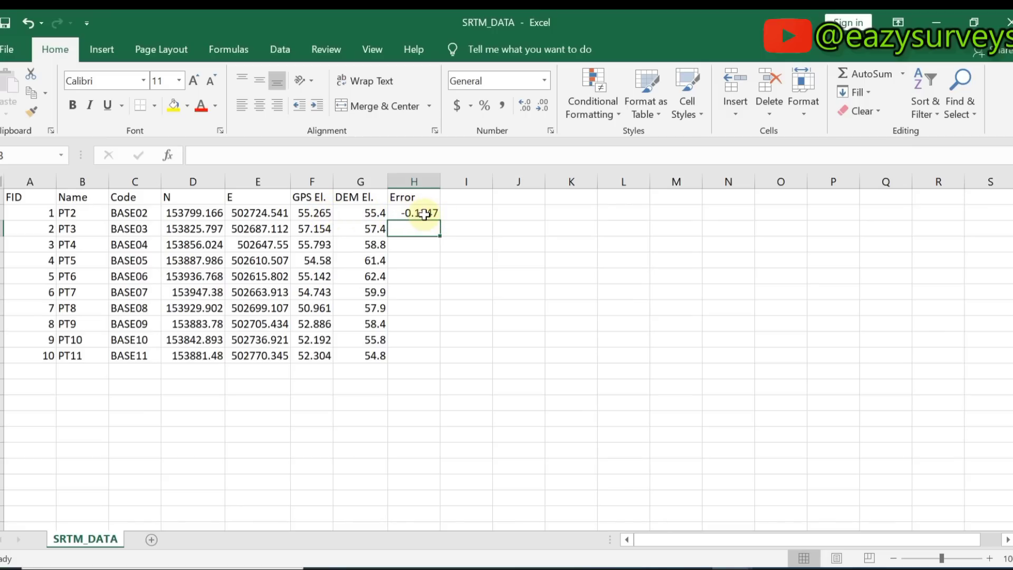
Fill the error formula from H2 down to H11 for the remaining BASE points.
left_click(425, 213)
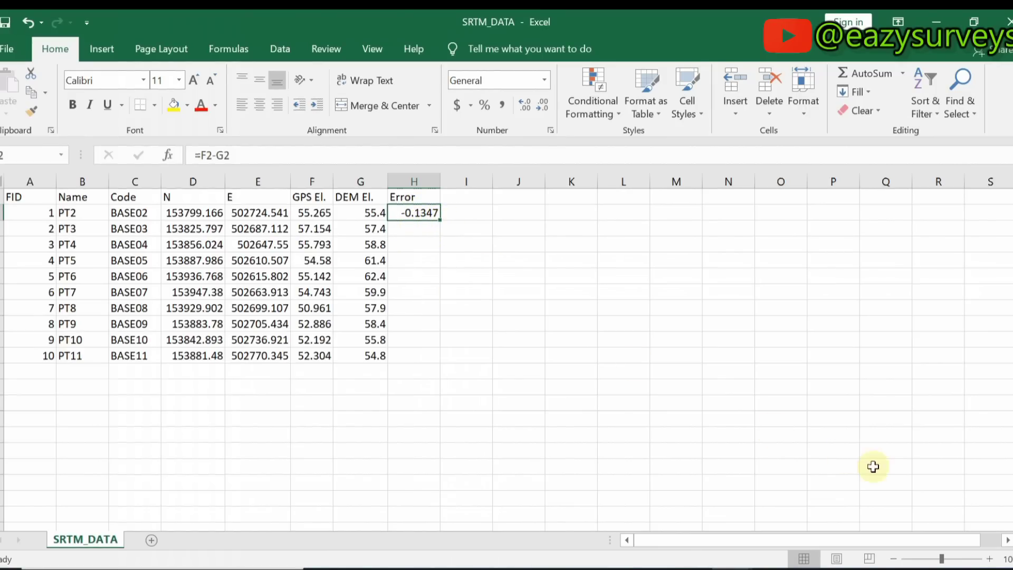
left_click(953, 559)
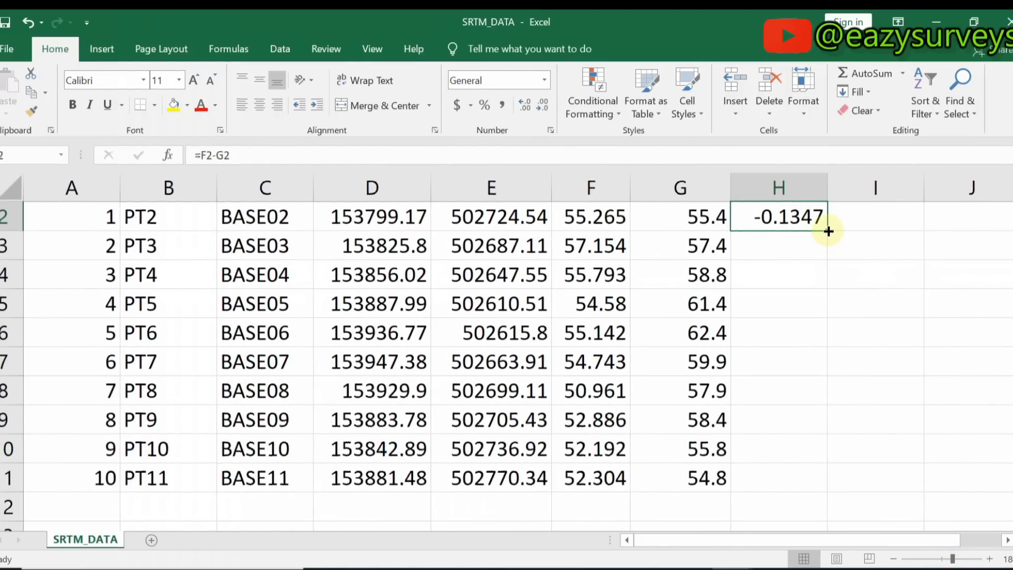
left_click_drag(829, 231, 830, 258)
left_click_drag(828, 413, 830, 480)
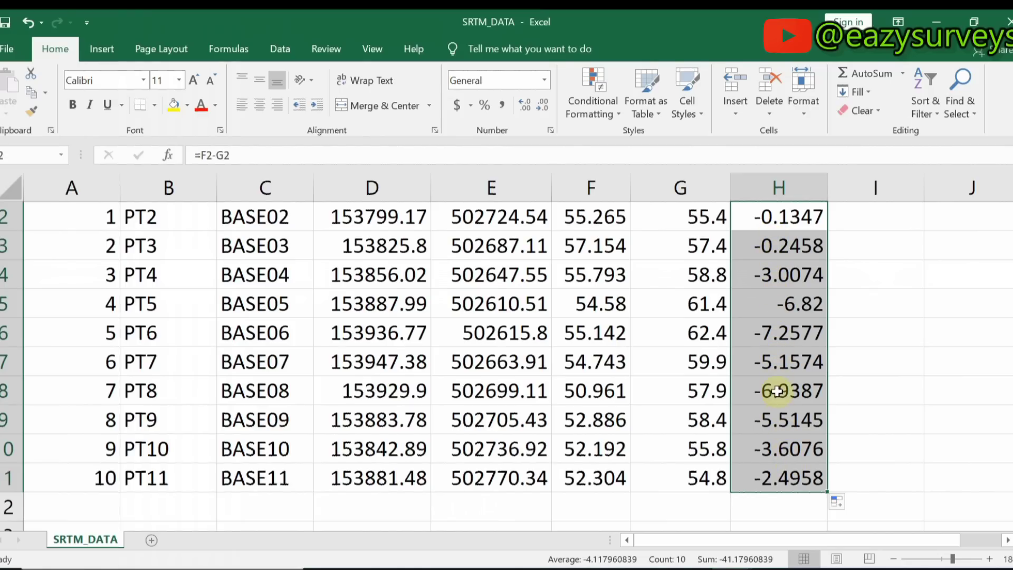
Enter the formula =F27-G27 in H27 to compute the elevation error of point PT12 (David01).
scroll(776, 389, "down", 7)
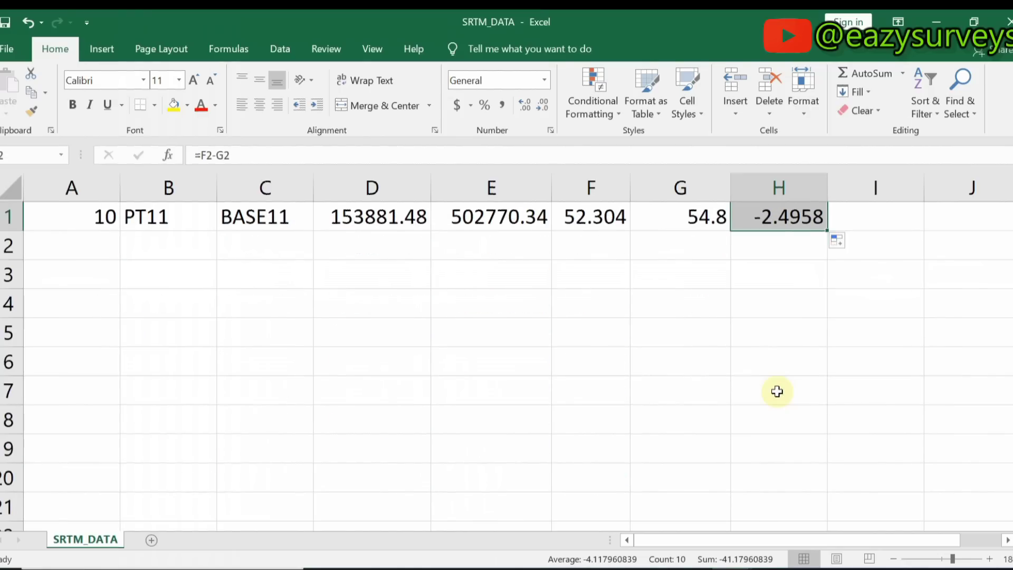
left_click(748, 330)
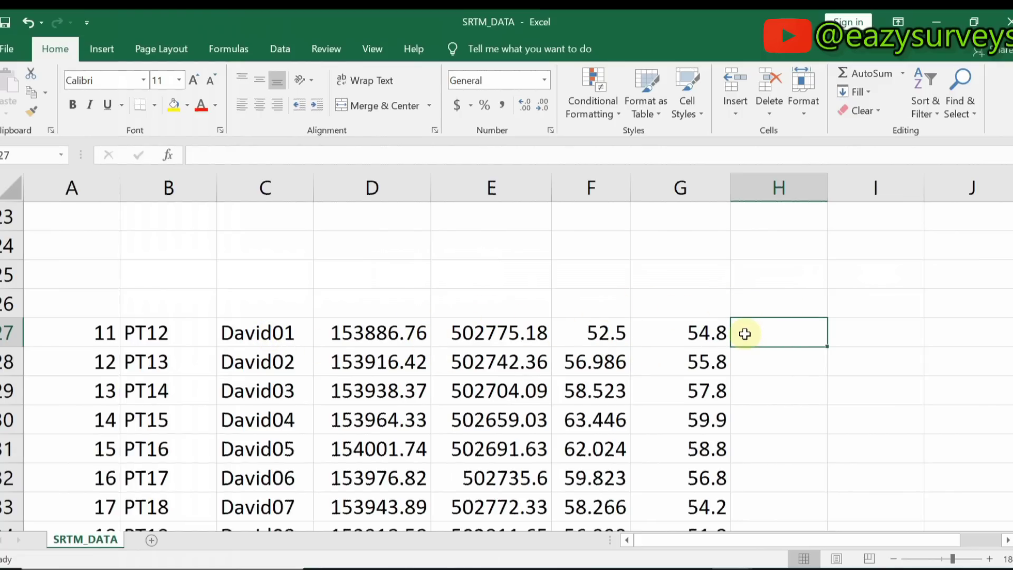
type("=")
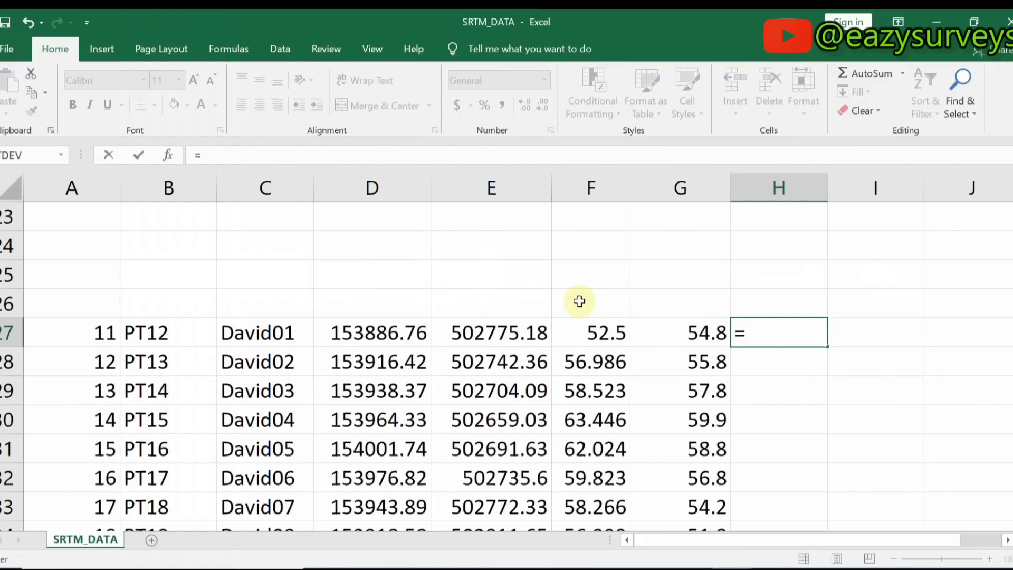
left_click(588, 332)
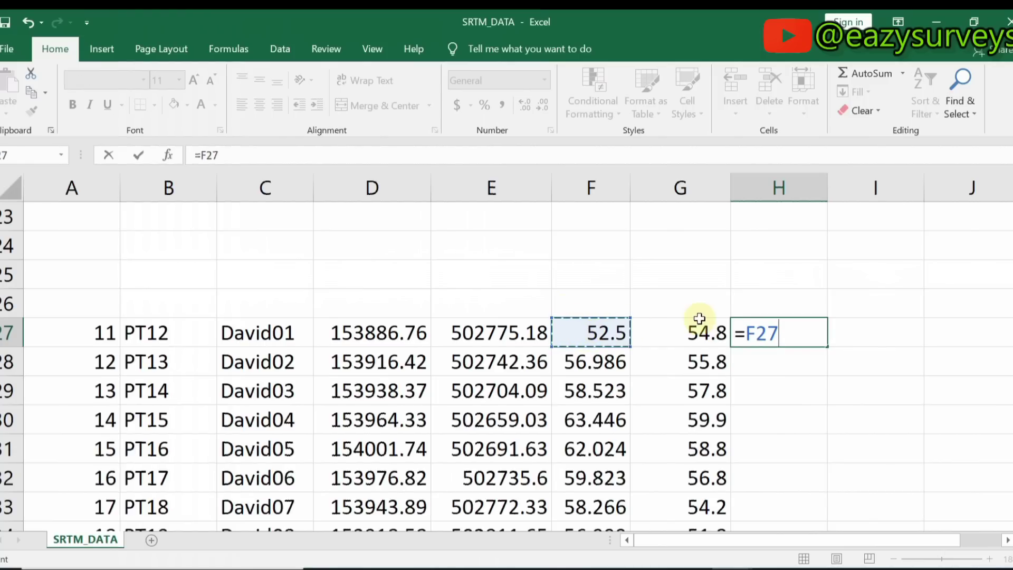
type("-")
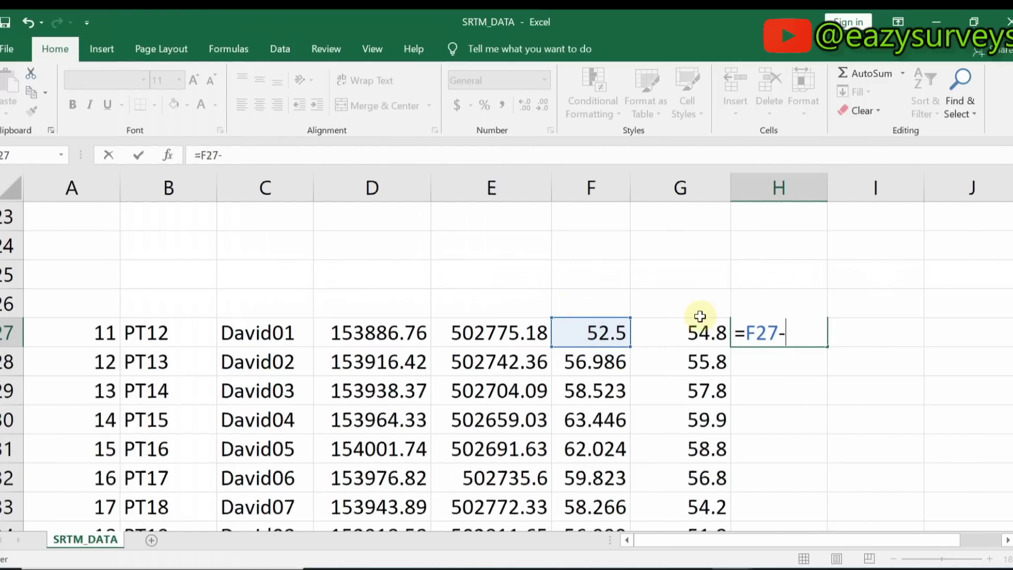
left_click(687, 333)
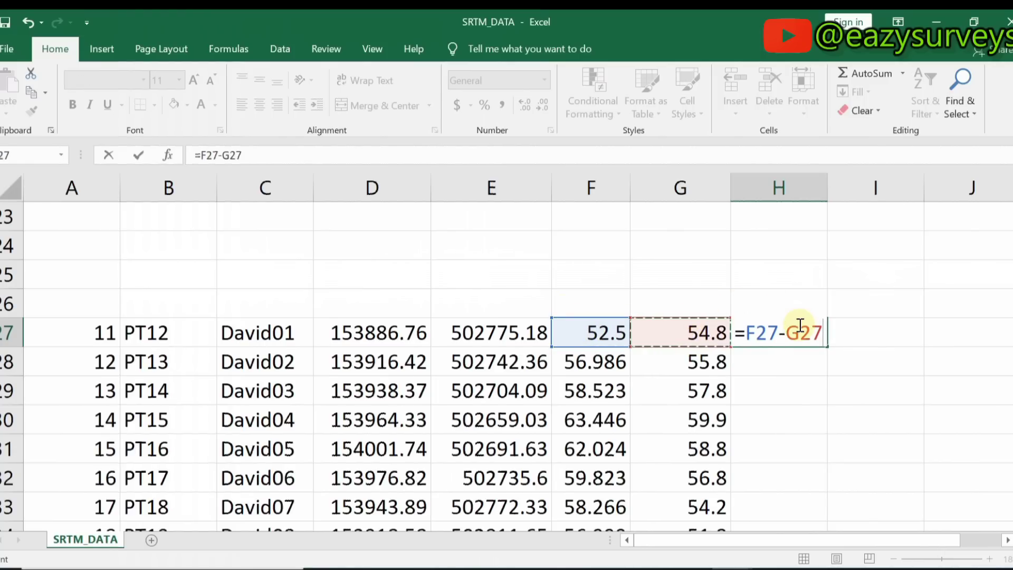
key("Return")
Fill the error formula from H27 down to H36, covering the David points through PT21.
left_click(800, 325)
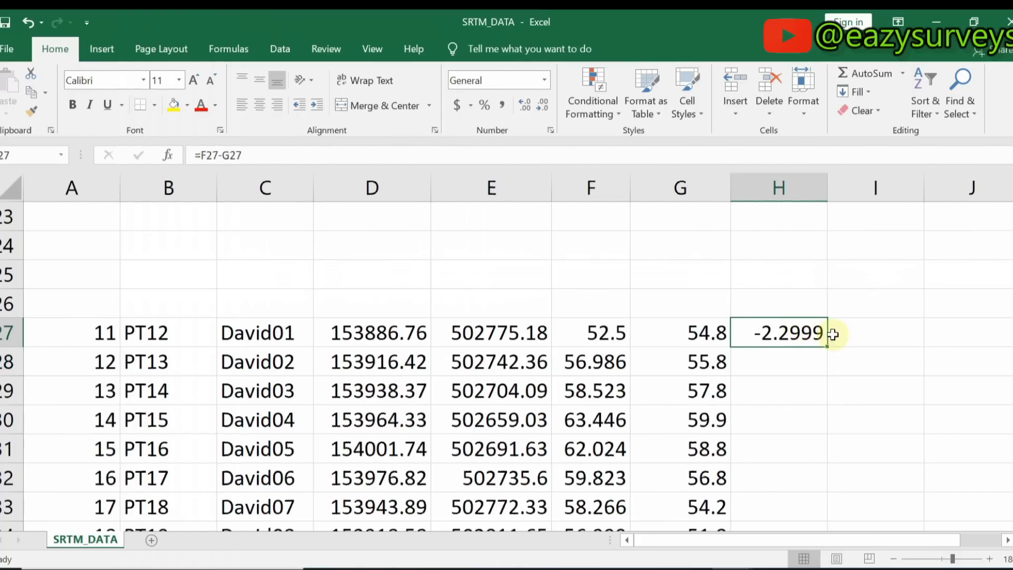
left_click_drag(829, 346, 781, 252)
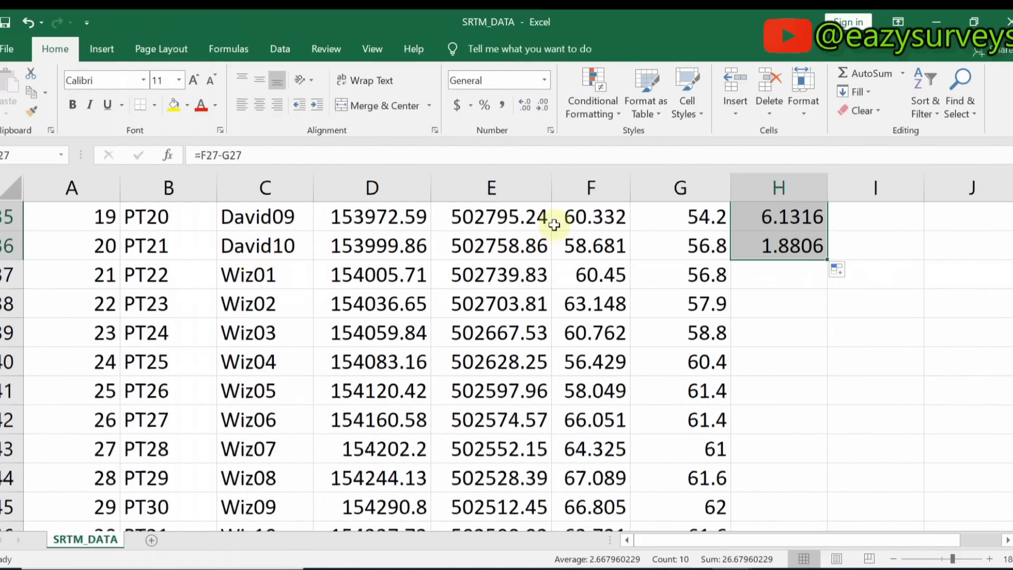
scroll(781, 267, "up", 4)
scroll(871, 333, "down", 1)
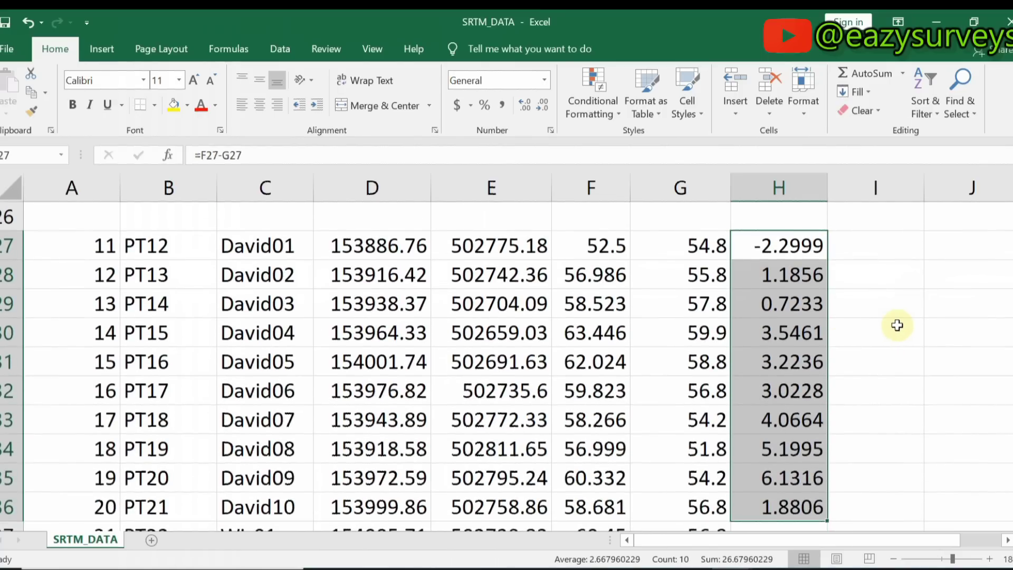
left_click(897, 325)
scroll(784, 260, "down", 2)
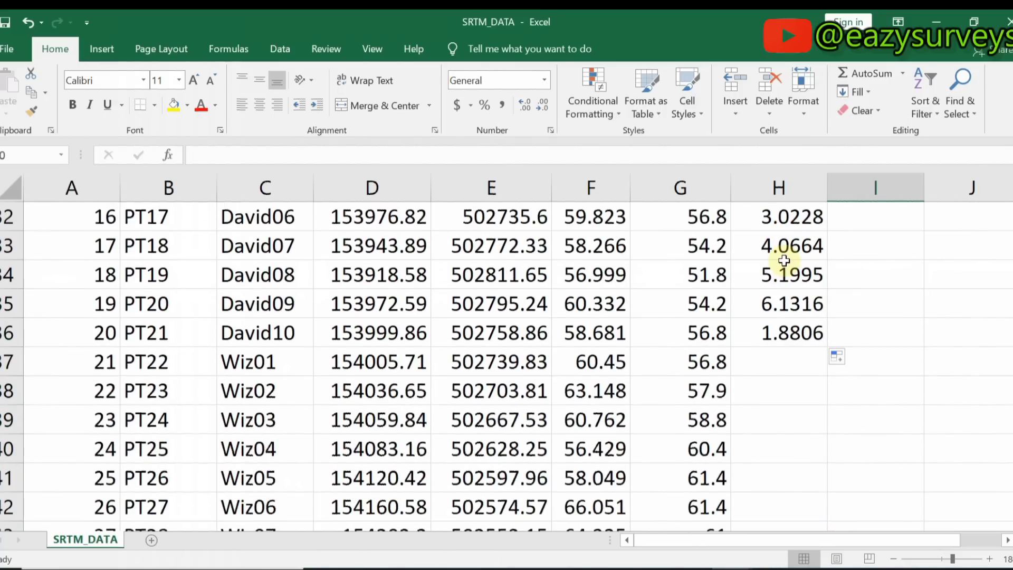
Calculate the average of the BASE point errors in H2:H11, placing it in H12 directly below them.
scroll(778, 274, "up", 8)
scroll(772, 292, "up", 3)
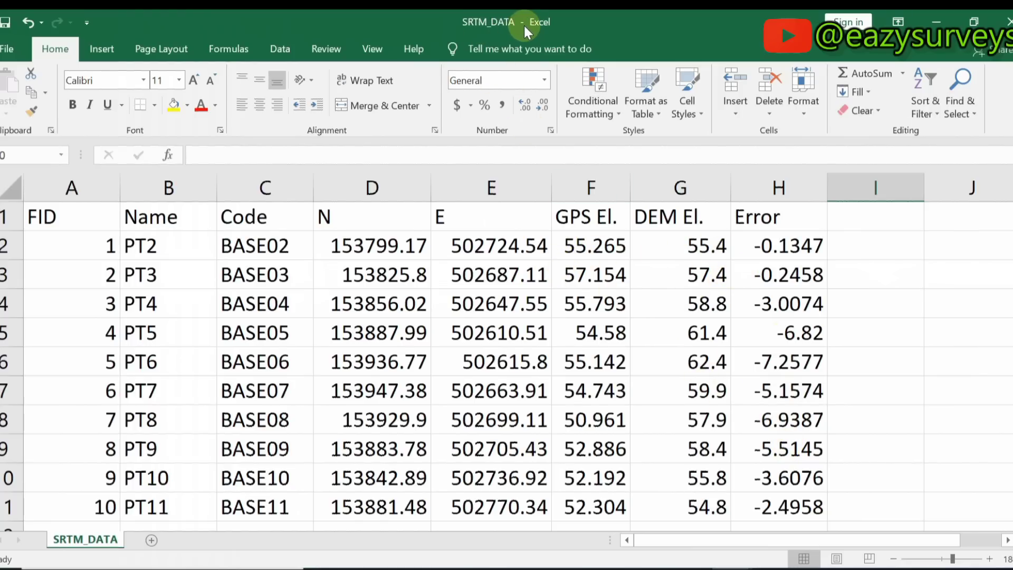
scroll(776, 220, "down", 2)
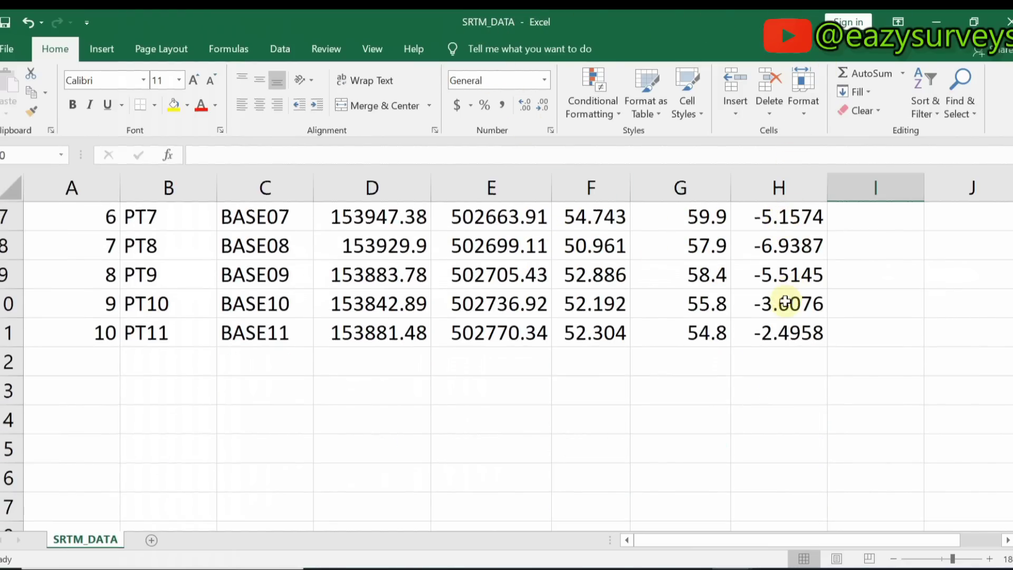
scroll(782, 332, "up", 1)
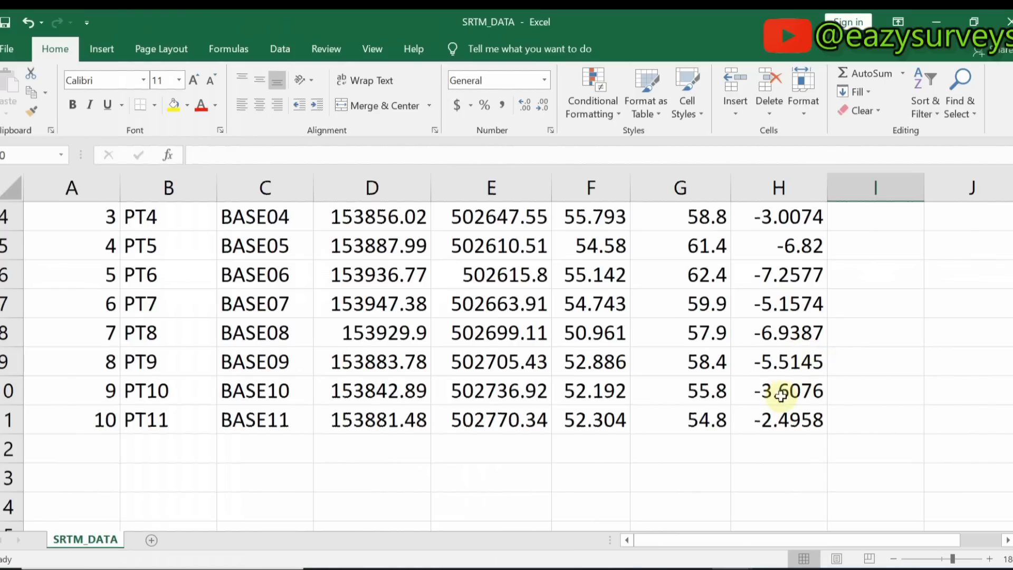
scroll(784, 359, "up", 1)
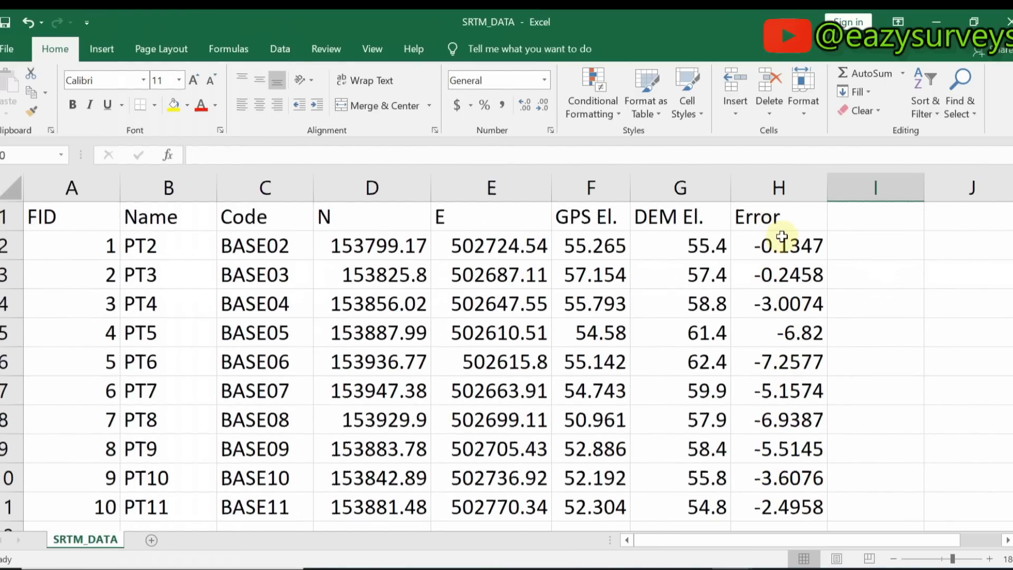
left_click_drag(783, 245, 787, 502)
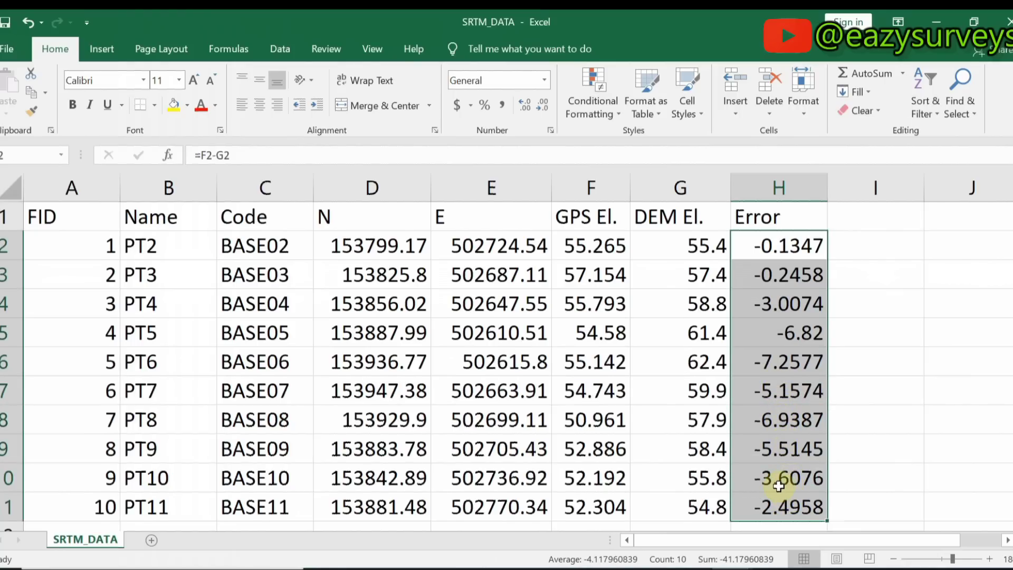
scroll(781, 475, "down", 1)
left_click_drag(953, 559, 946, 559)
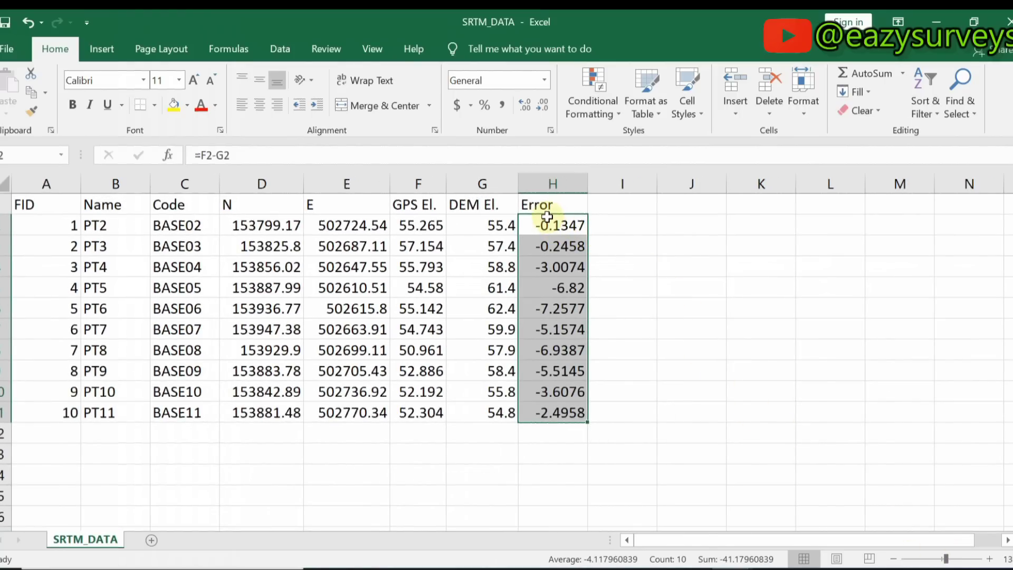
left_click(903, 74)
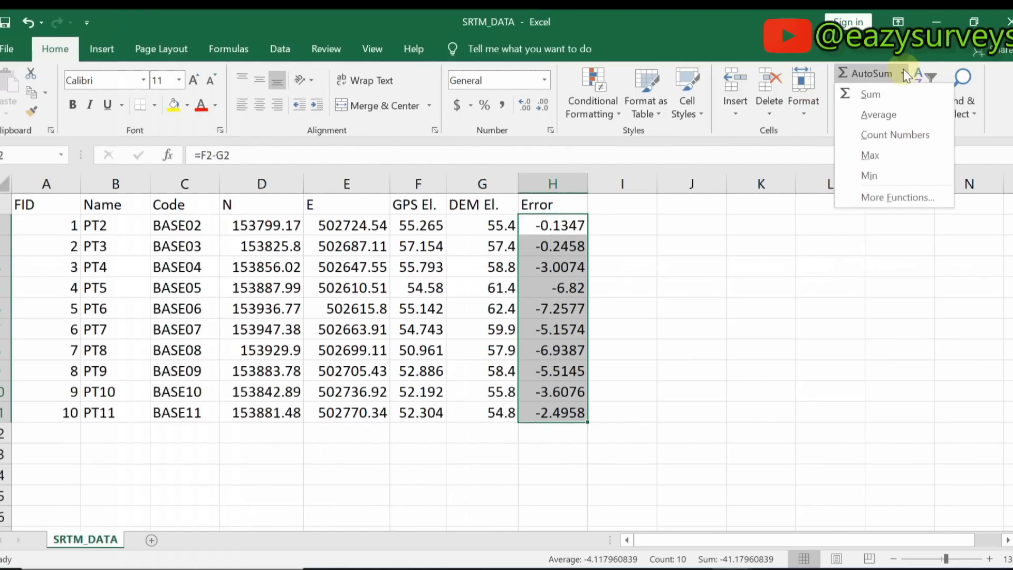
left_click(879, 117)
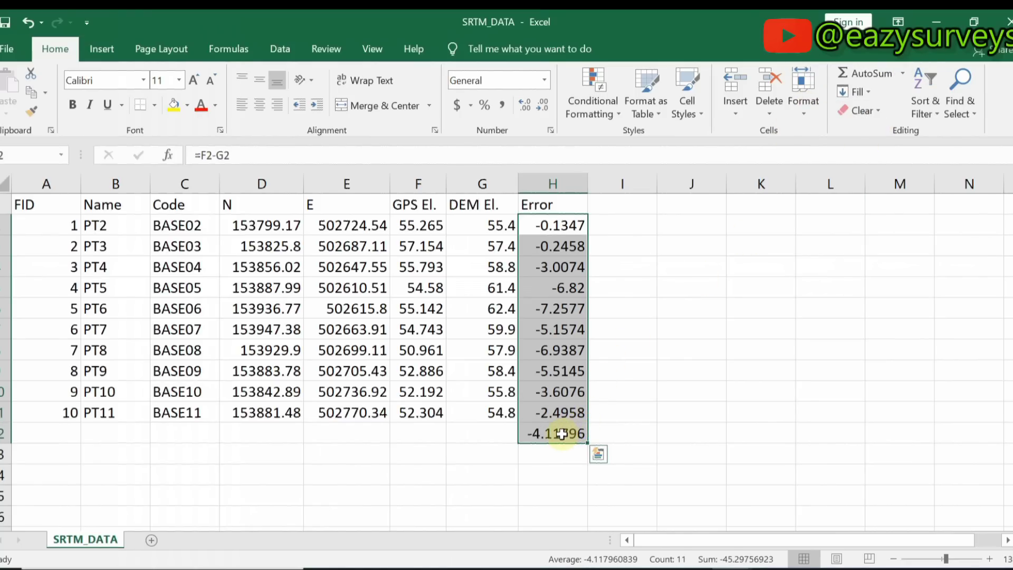
Label the average error with "ME=" in G12.
left_click(461, 433)
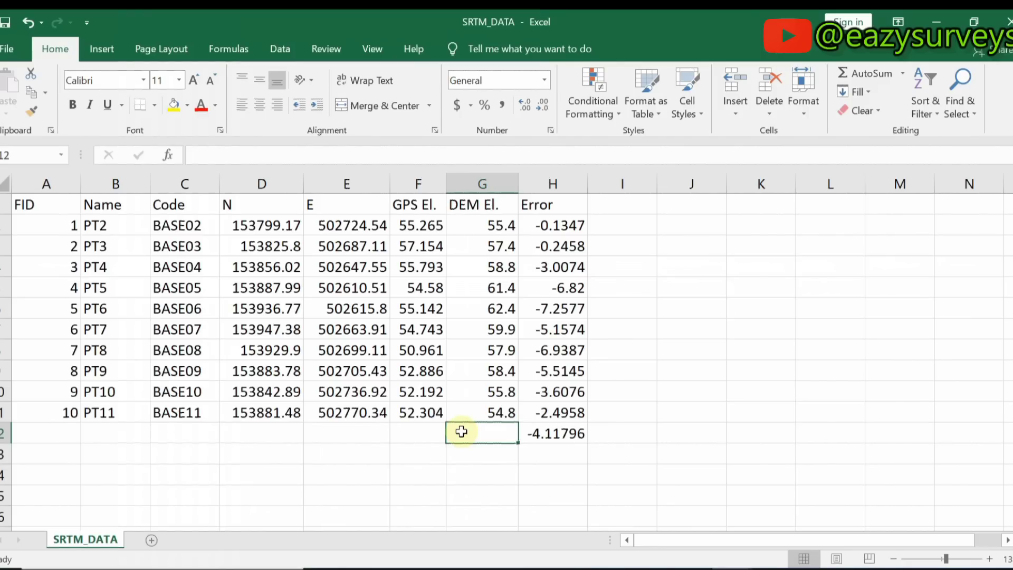
type("ME")
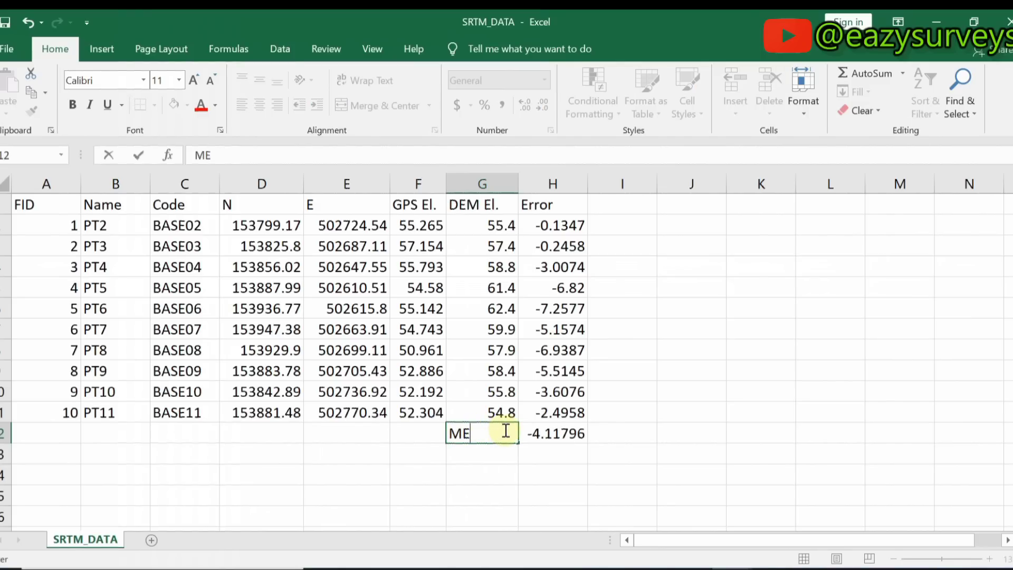
type("=")
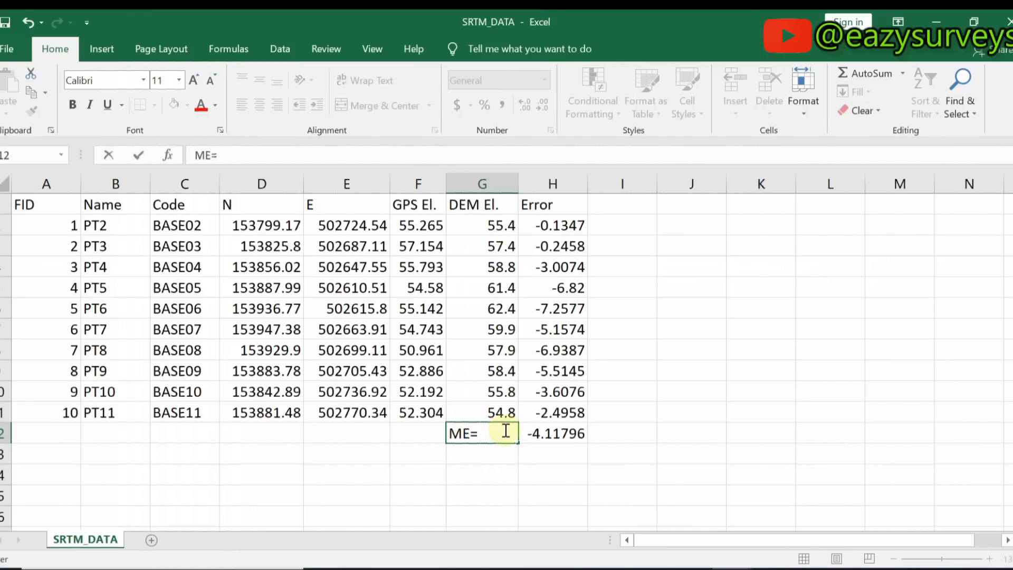
Add the labels "STDEV=" in G13 and "RMSE=" in G14, below the ME= label.
left_click(480, 456)
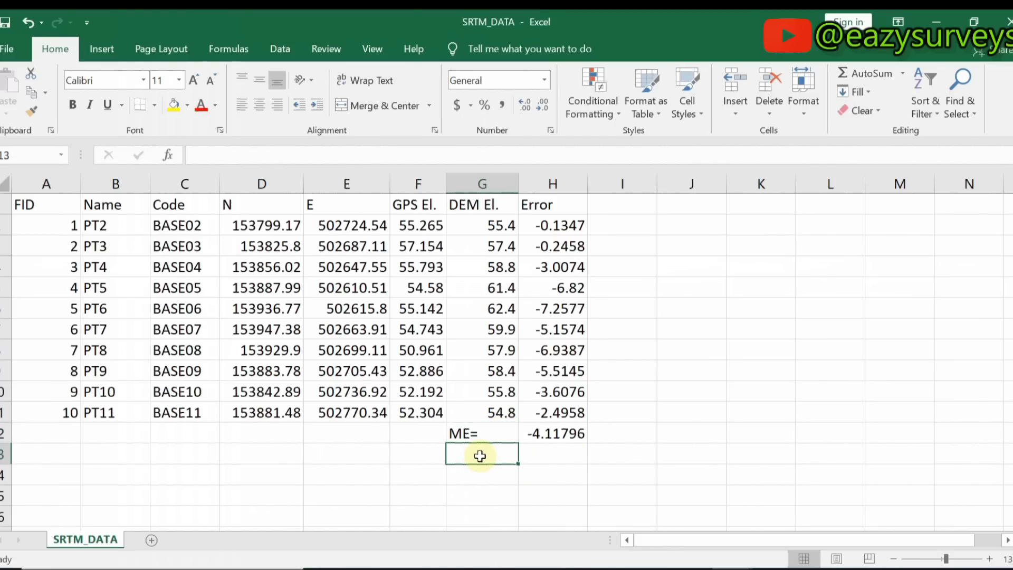
type("STDEV")
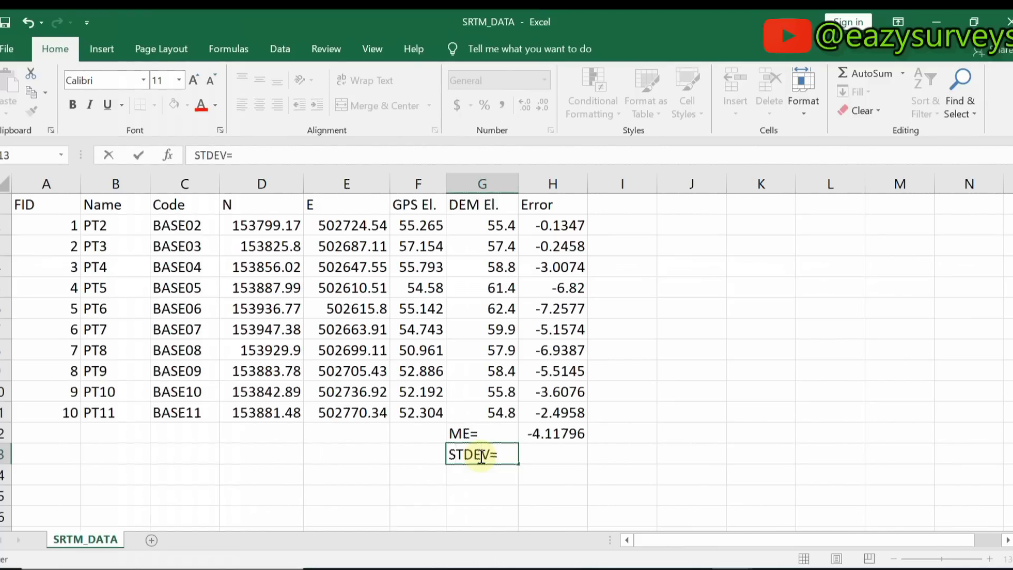
type("=")
left_click(463, 480)
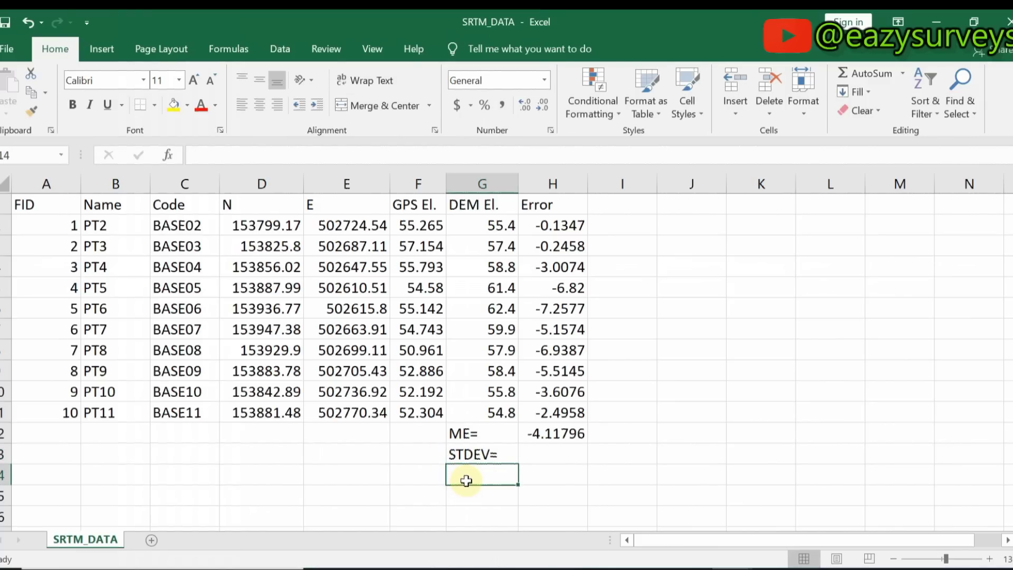
type("RMSE")
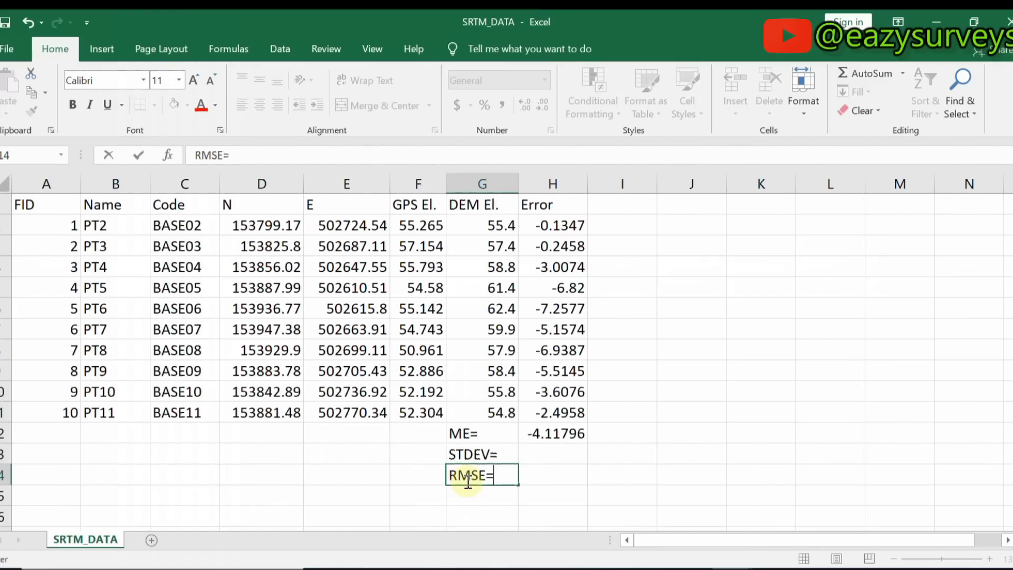
type("=")
left_click(615, 460)
left_click(615, 441)
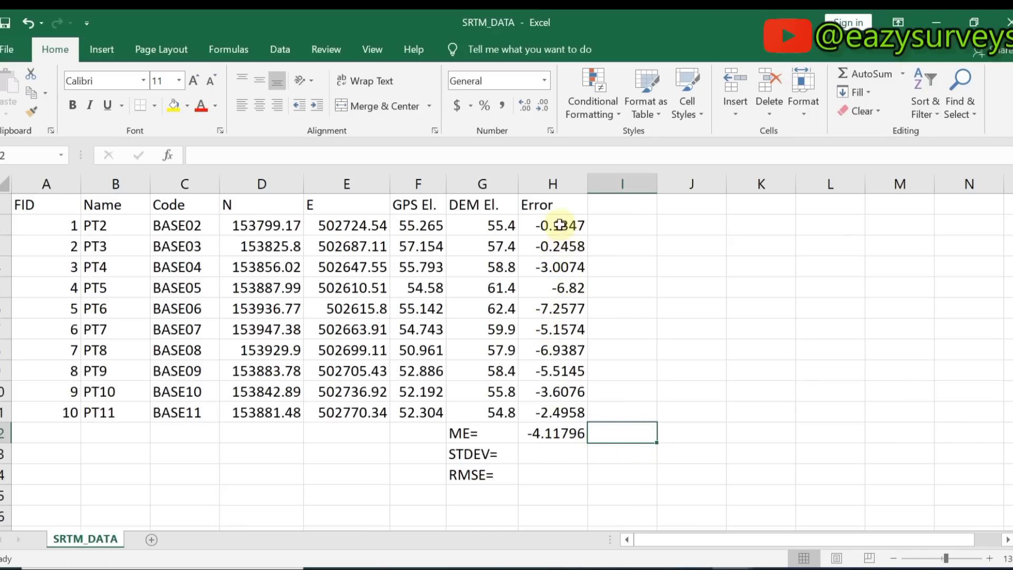
Search the function library for "STANDARD DEVIATION" and insert the STDEV function into H13.
left_click(560, 453)
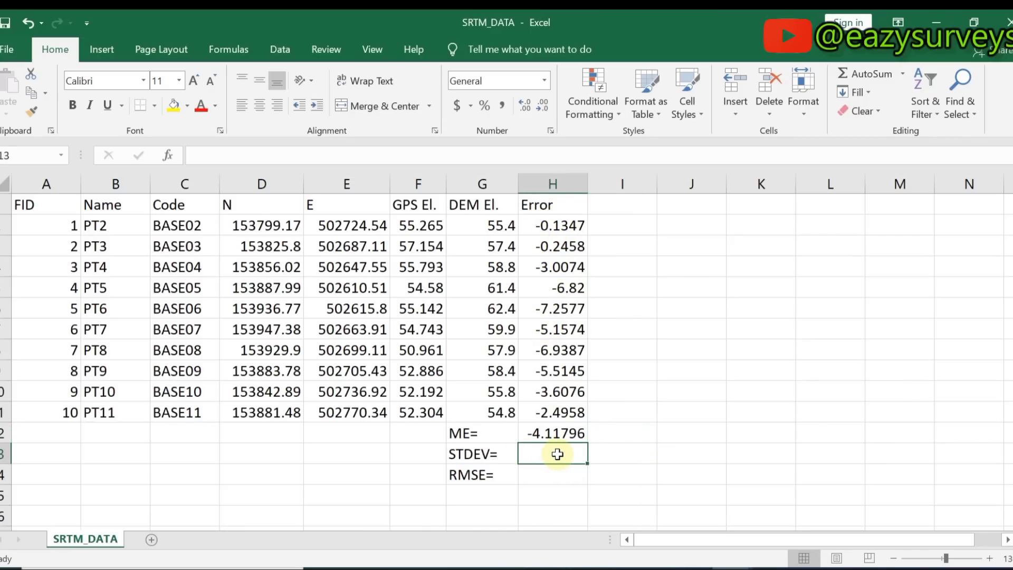
left_click(905, 71)
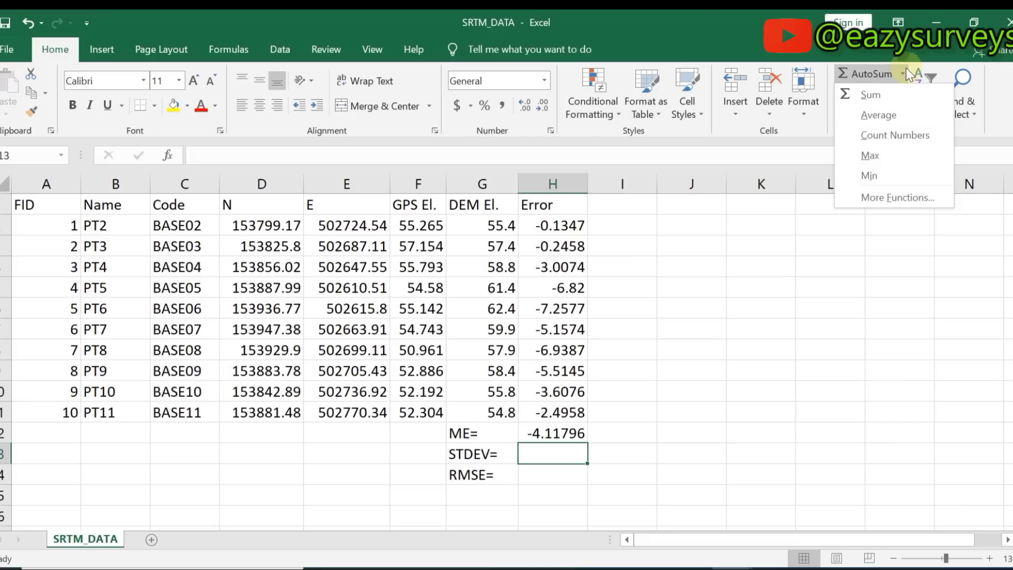
left_click(880, 198)
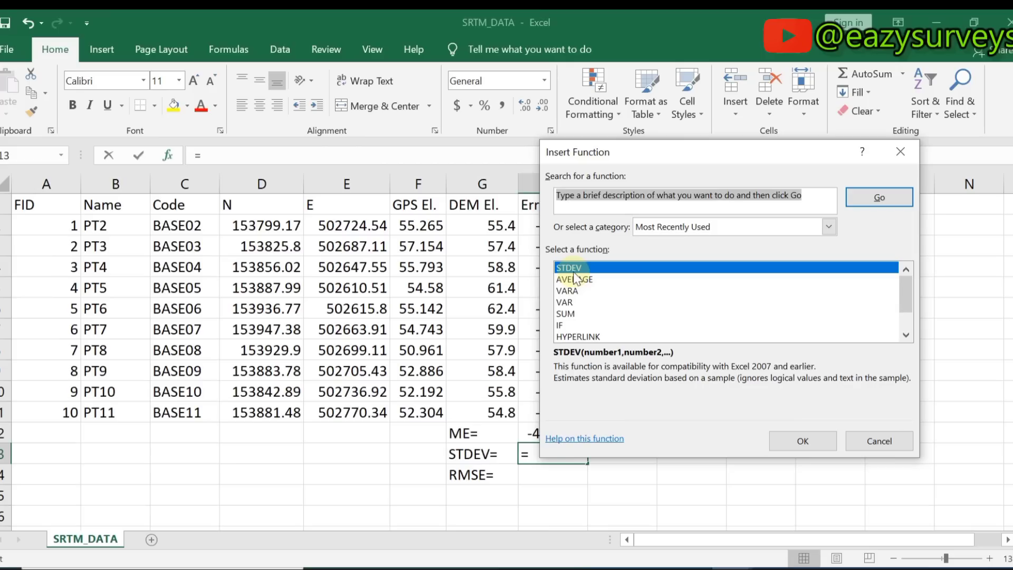
left_click(816, 200)
left_click_drag(816, 200, 548, 199)
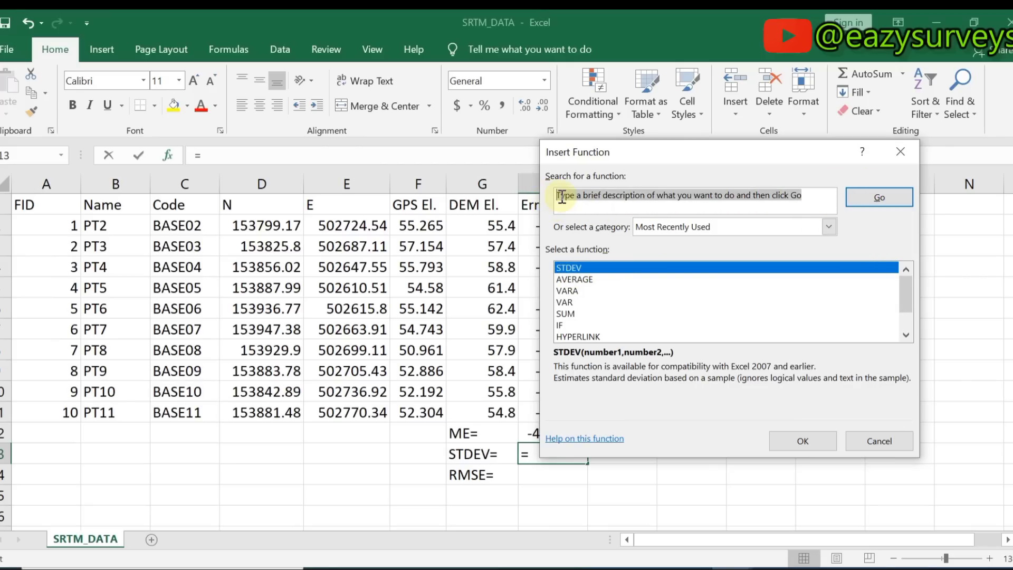
type("STANDARD DEVIATION")
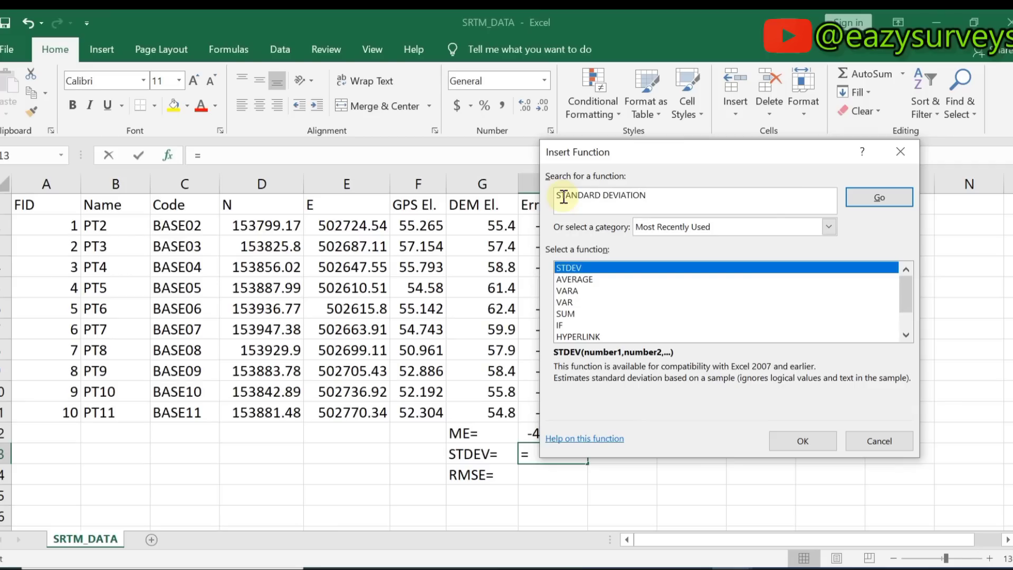
left_click(874, 195)
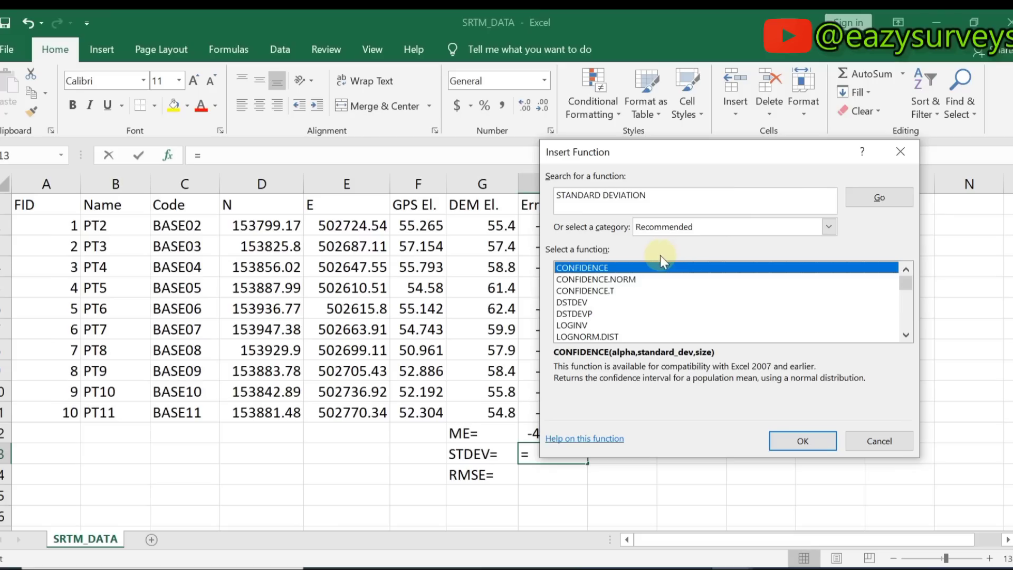
scroll(600, 308, "down", 5)
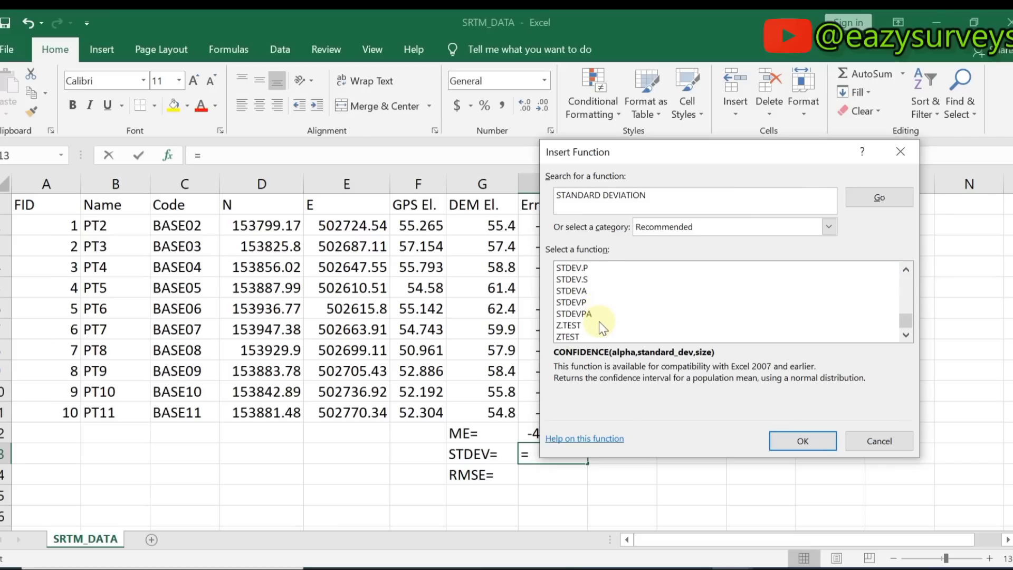
scroll(586, 327, "up", 1)
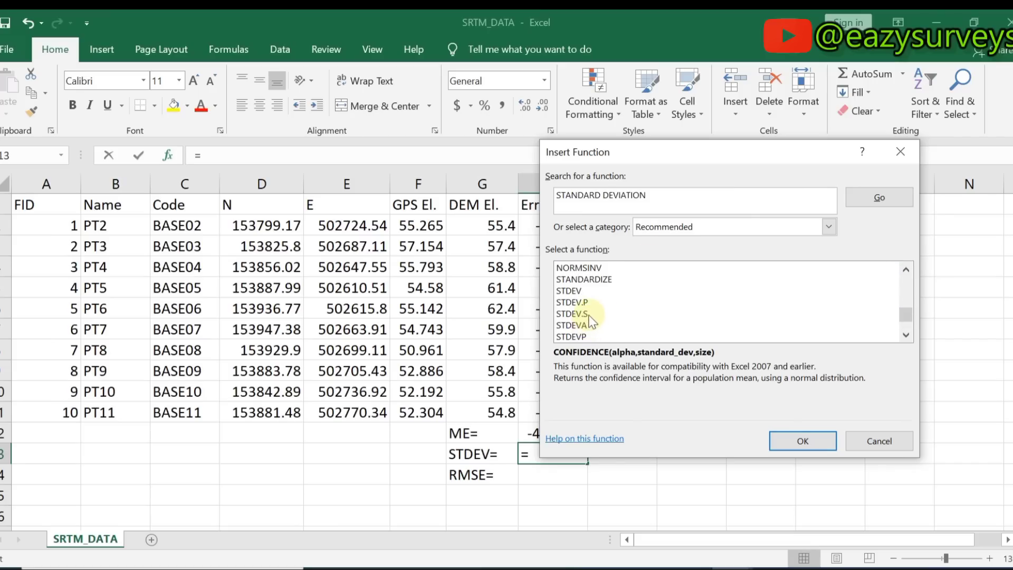
left_click(577, 291)
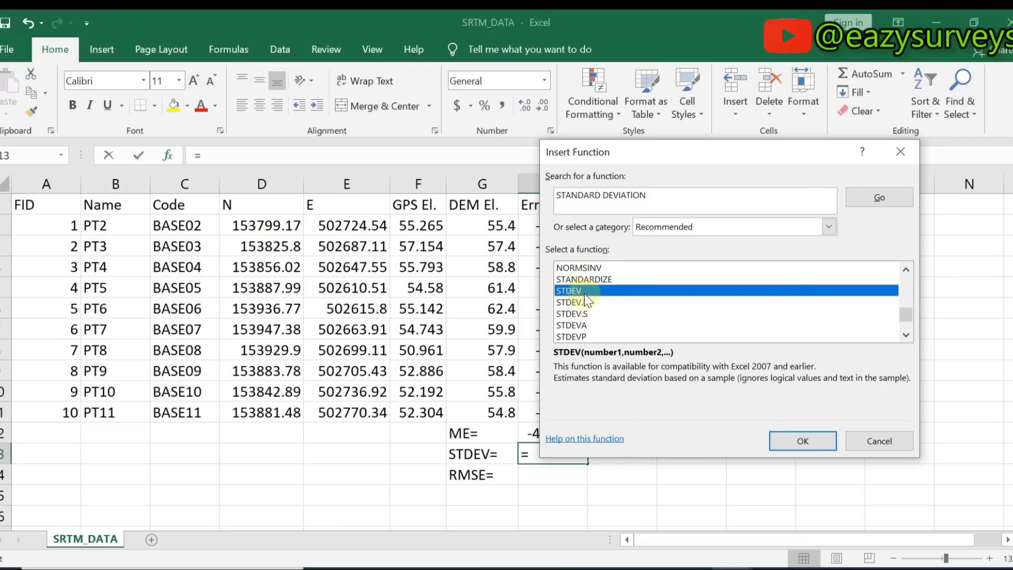
left_click(809, 443)
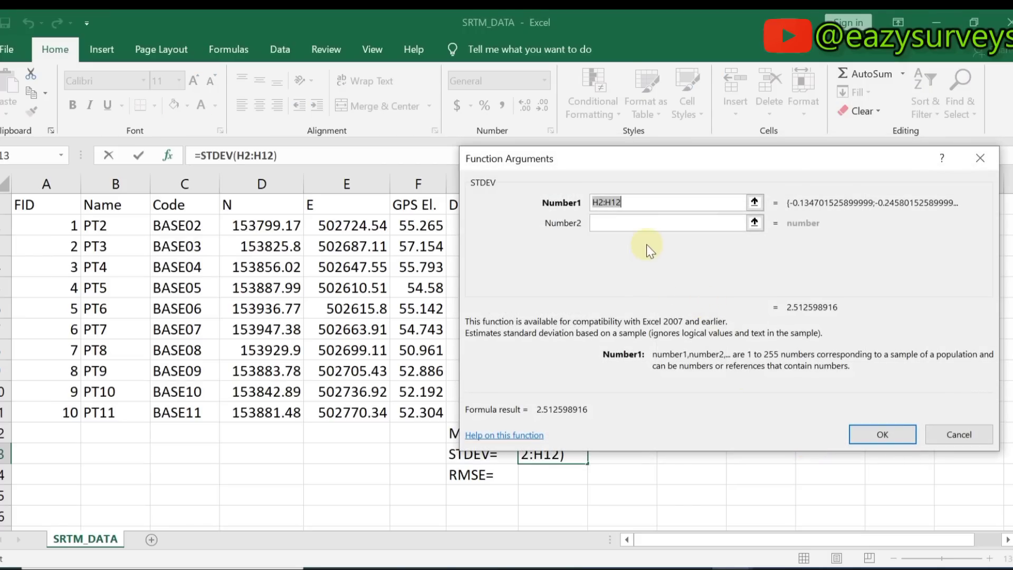
Set the STDEV function's first argument to the BASE point errors H2:H11, leaving out the mean, and accept it.
left_click_drag(718, 162, 936, 137)
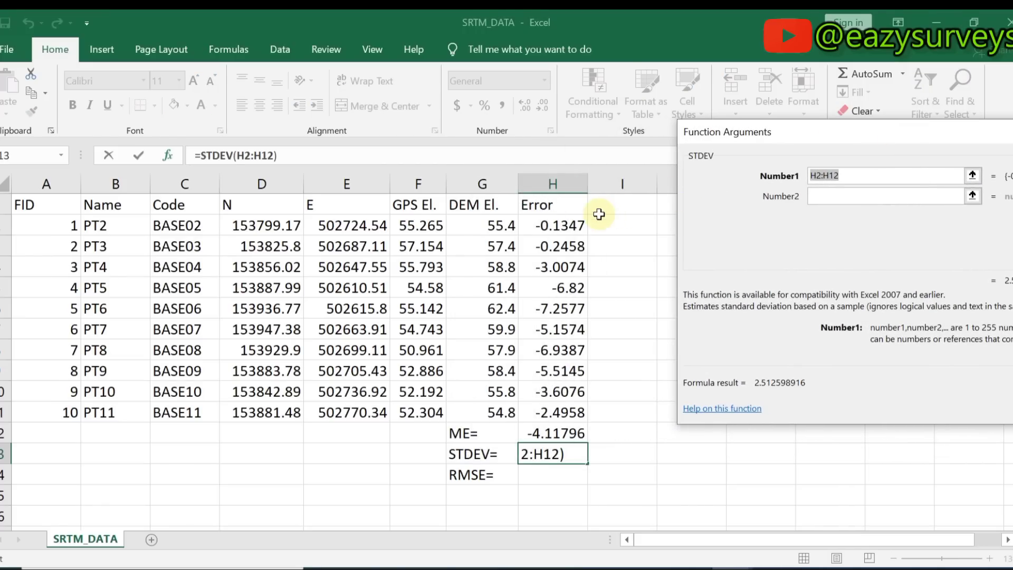
left_click_drag(560, 226, 568, 413)
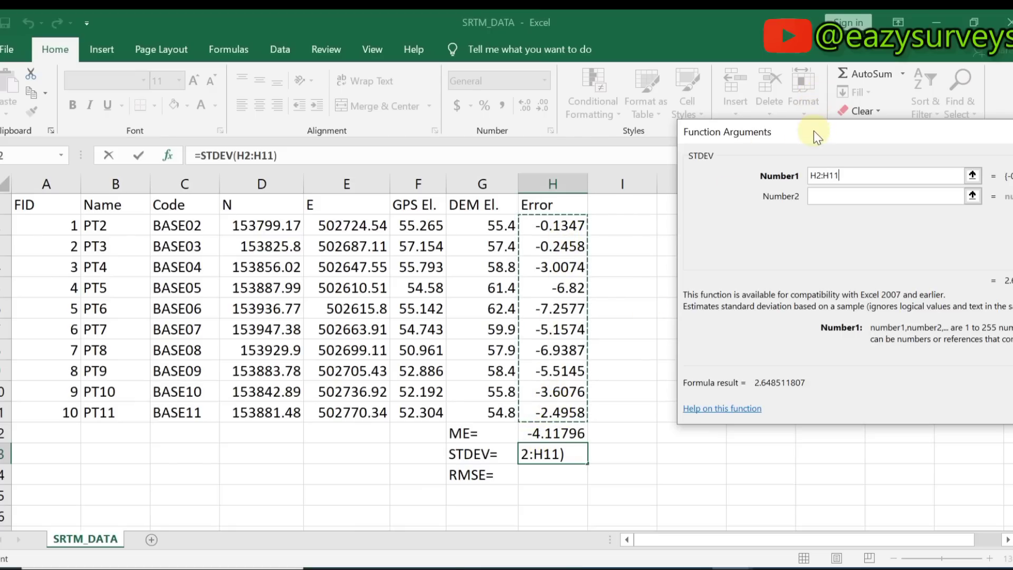
left_click_drag(814, 131, 742, 123)
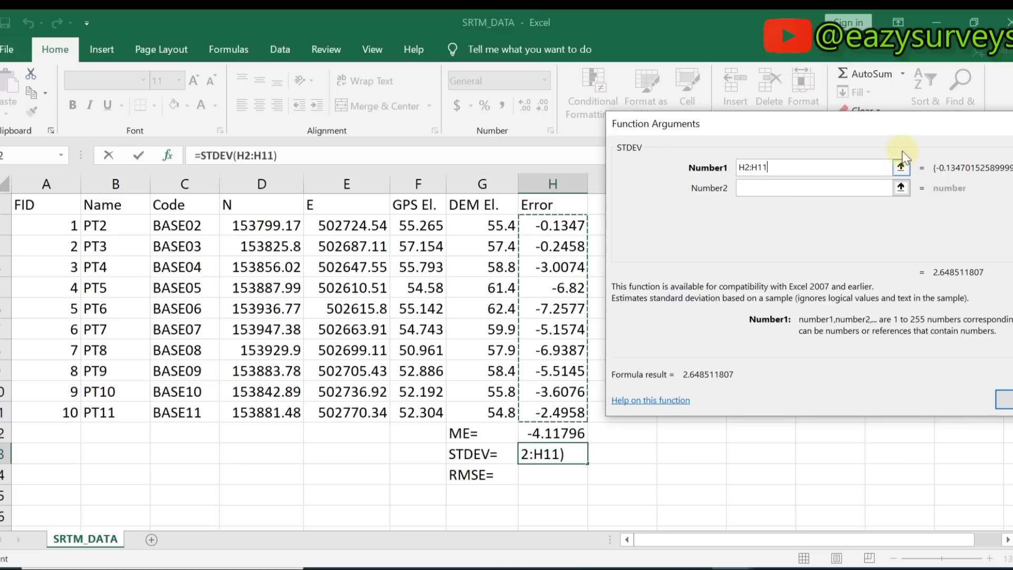
left_click_drag(873, 119, 765, 119)
left_click(930, 394)
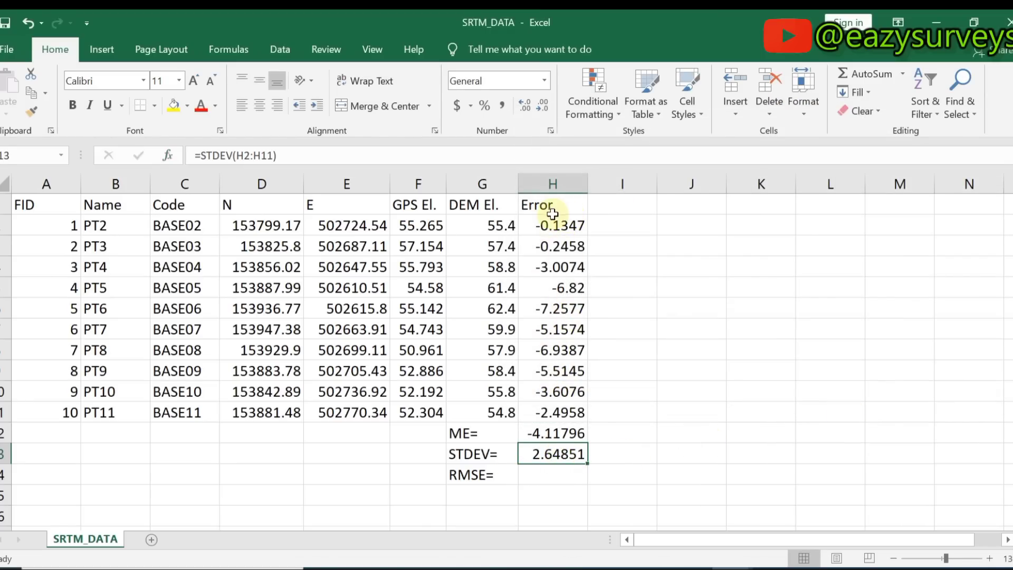
Enter the formula =SQRT(H13) in H14 as the RMSE value.
left_click(539, 477)
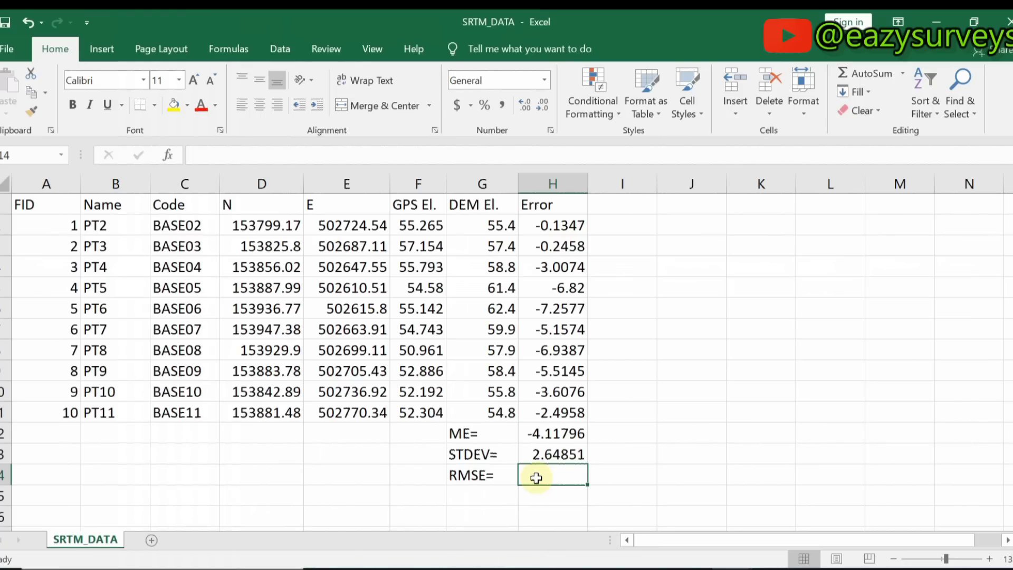
type("=")
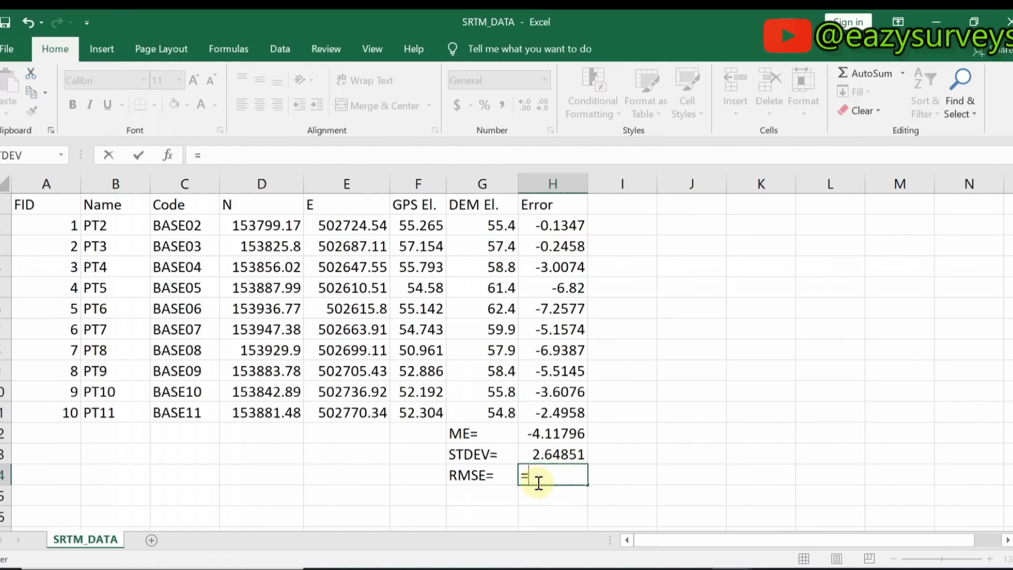
type("SR")
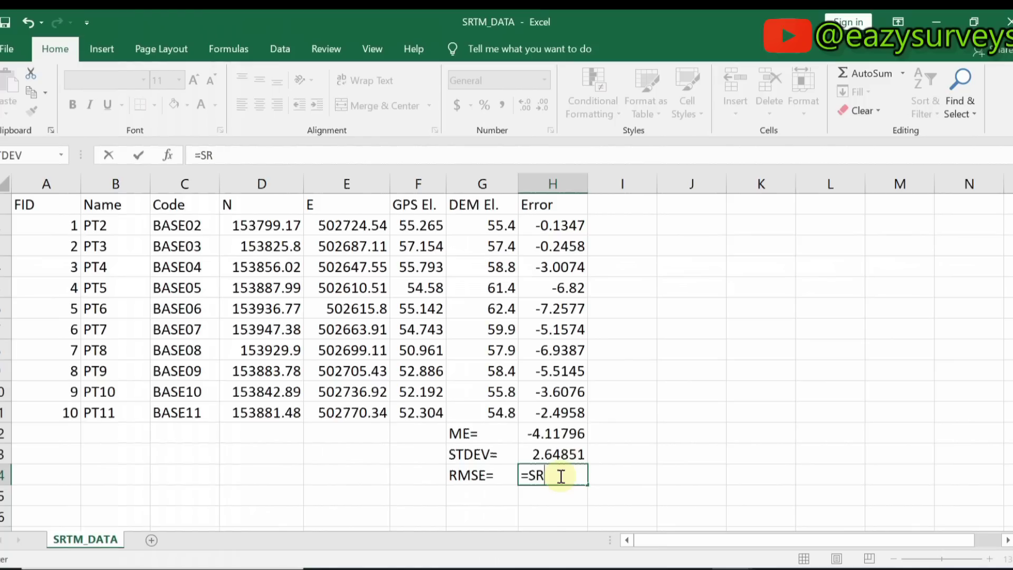
key("BackSpace")
type("Q")
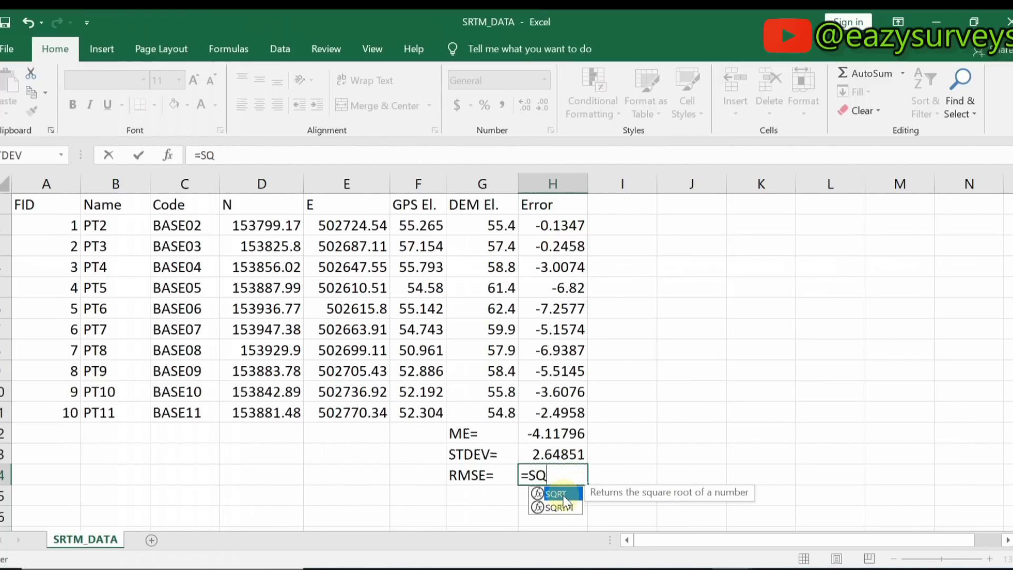
double_click(562, 495)
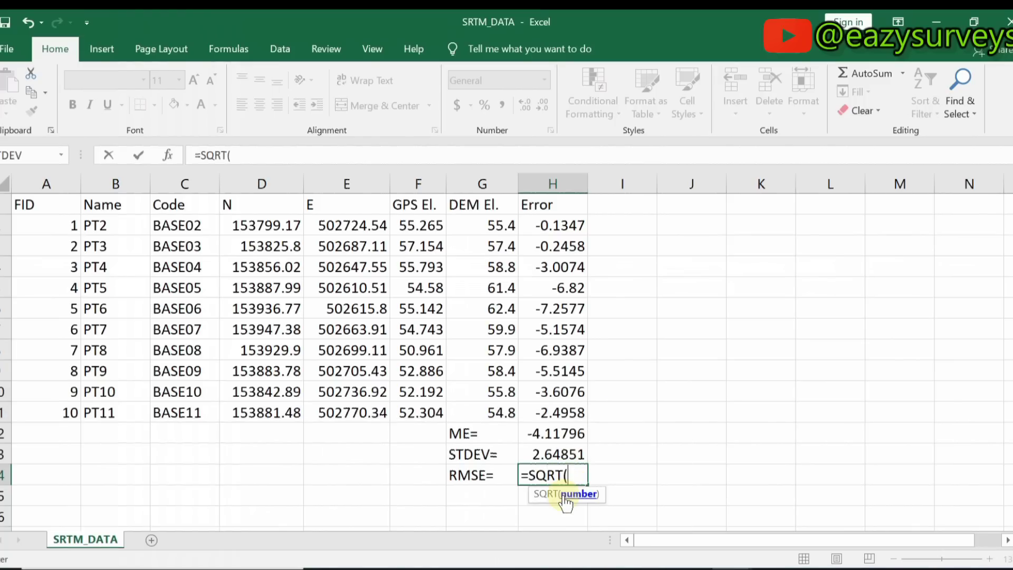
left_click(566, 455)
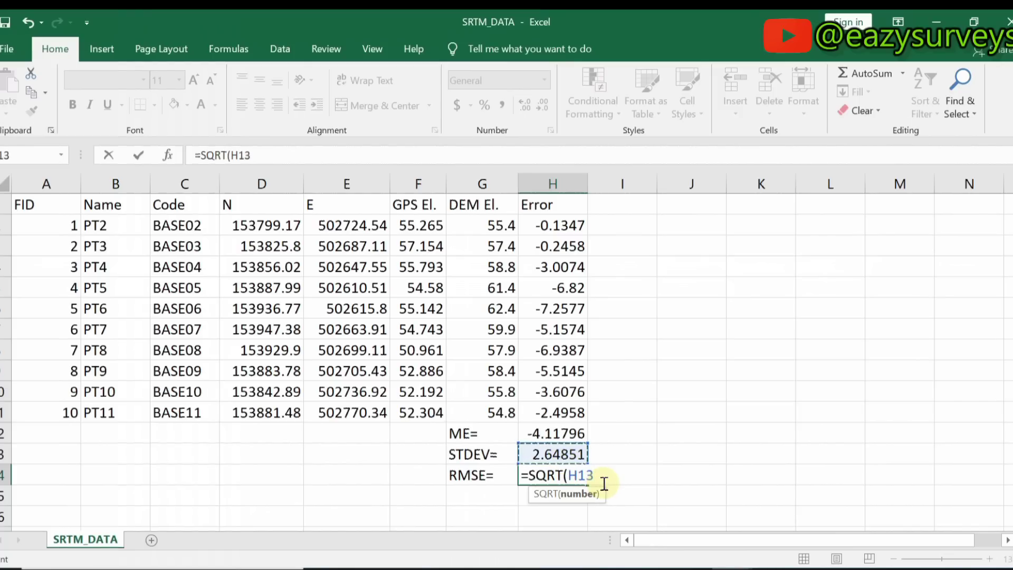
type(")")
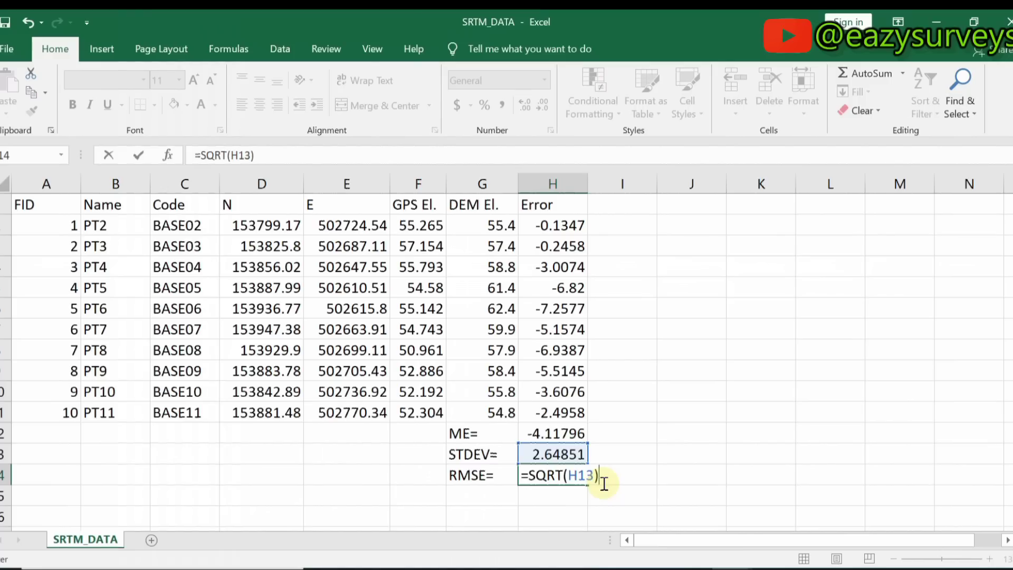
key("Return")
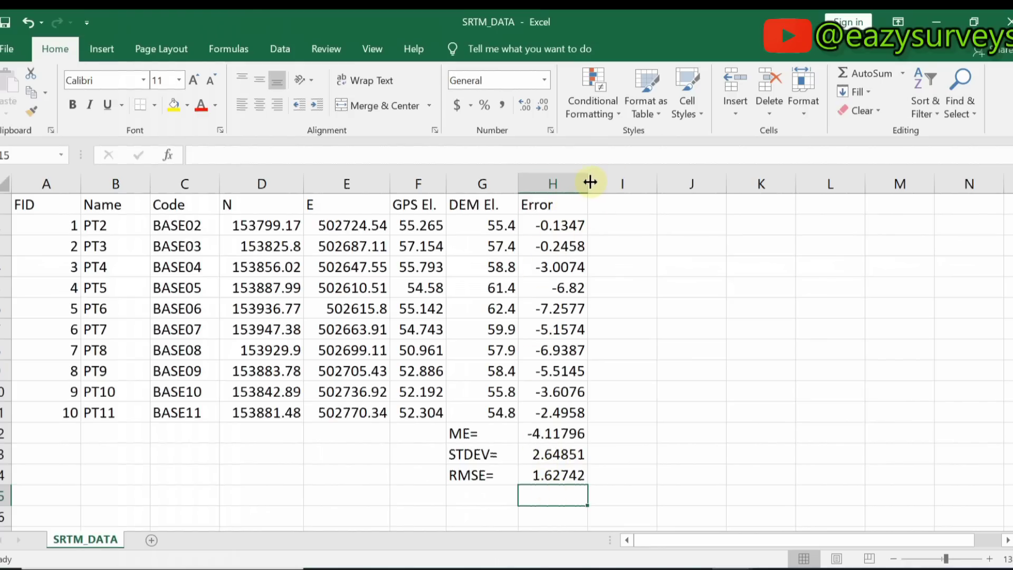
Narrow the Error column H until its calculated values display with three decimals.
left_click_drag(588, 180, 576, 180)
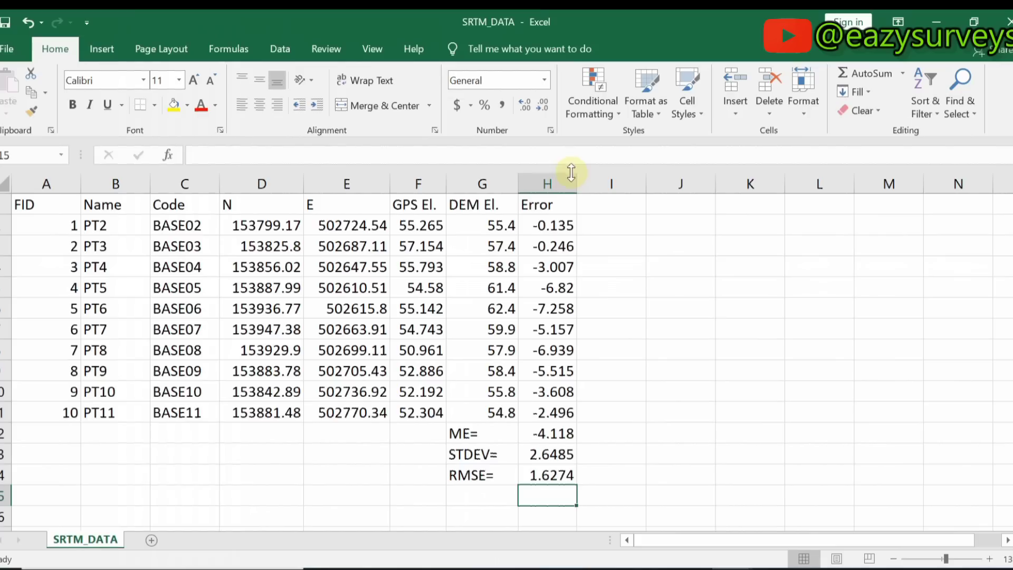
left_click_drag(576, 181, 570, 180)
left_click(610, 436)
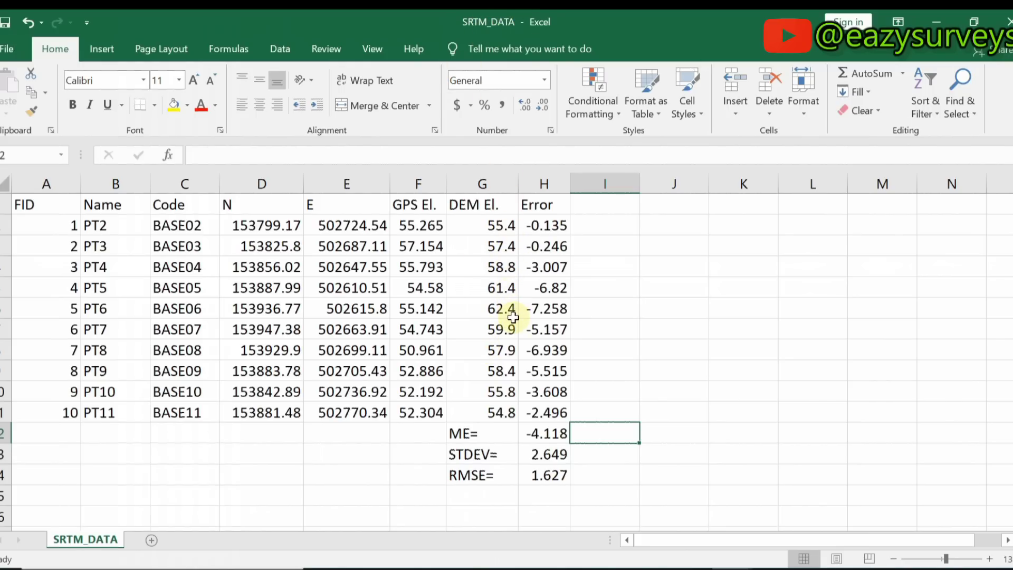
Minimize the SRTM_DATA workbook and switch to the ASTER_DATA workbook.
left_click(937, 21)
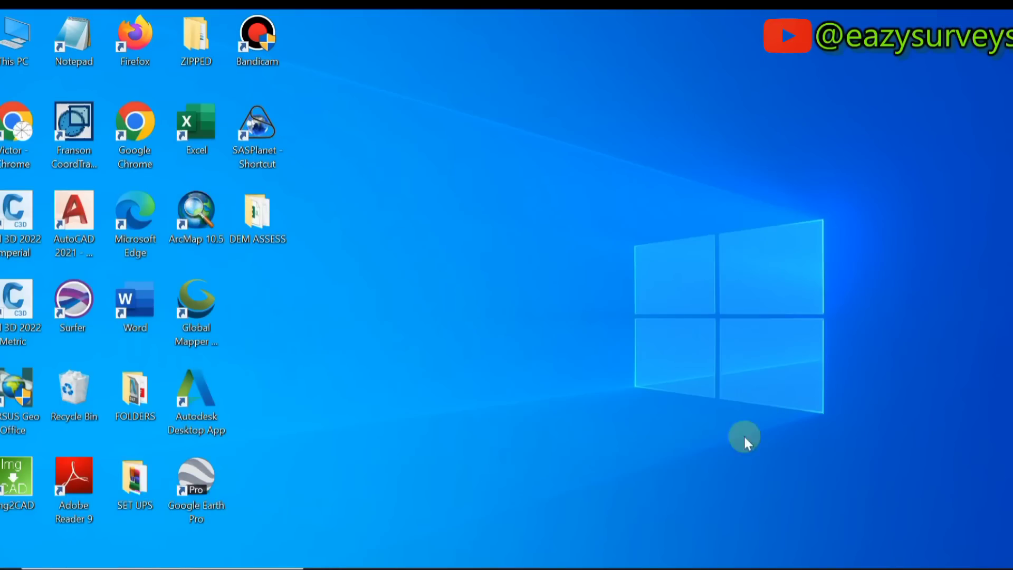
mouse_move(731, 569)
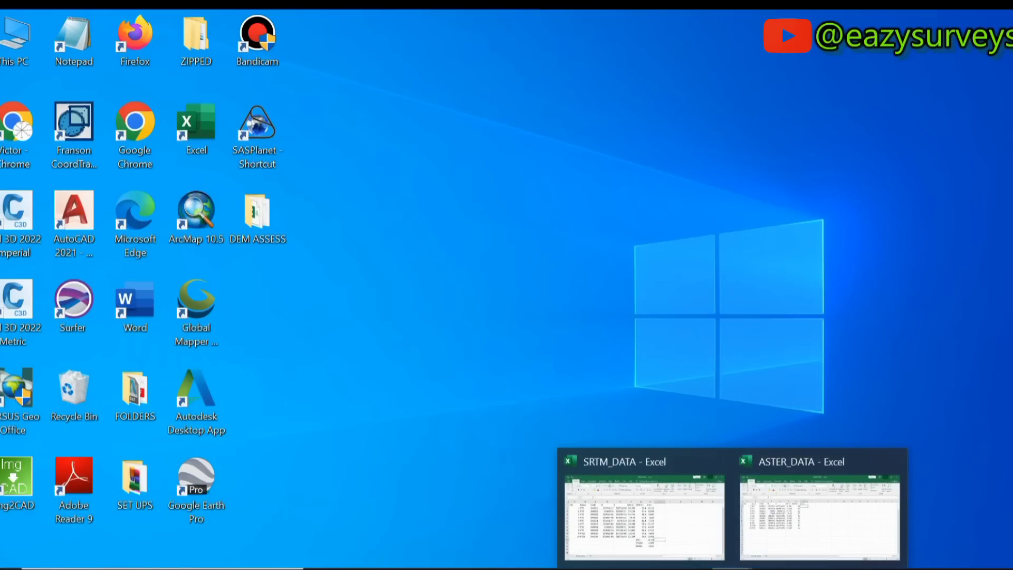
left_click(803, 549)
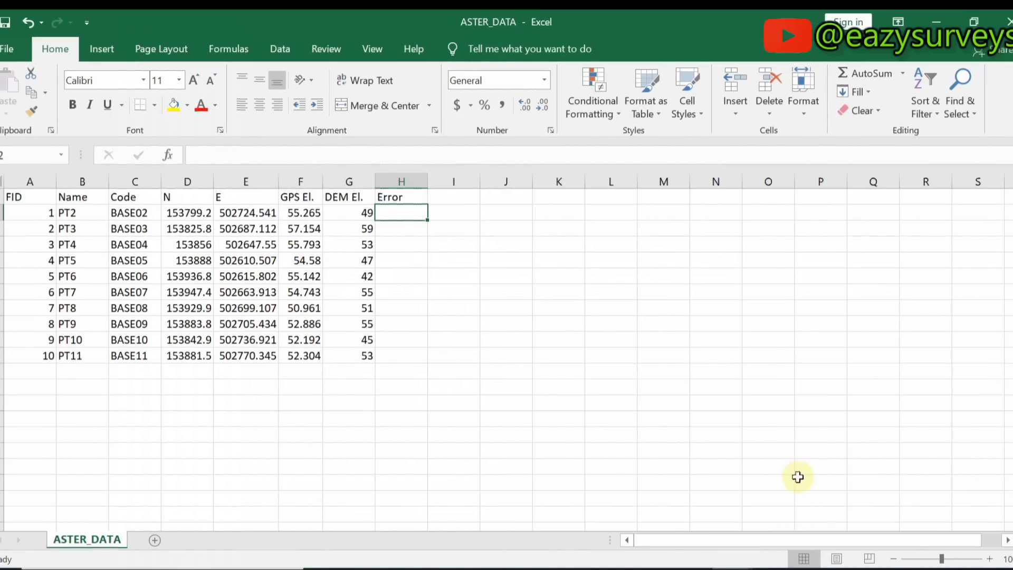
Enter the formula =F2-G2 in H2 to compute the first point's error from GPS and DEM elevations.
left_click(948, 560)
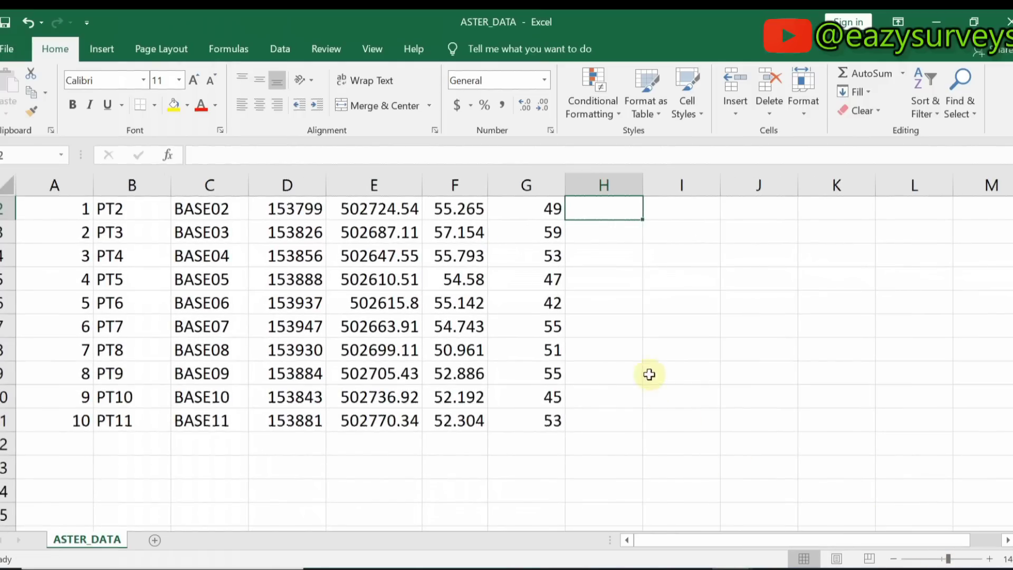
scroll(601, 217, "up", 1)
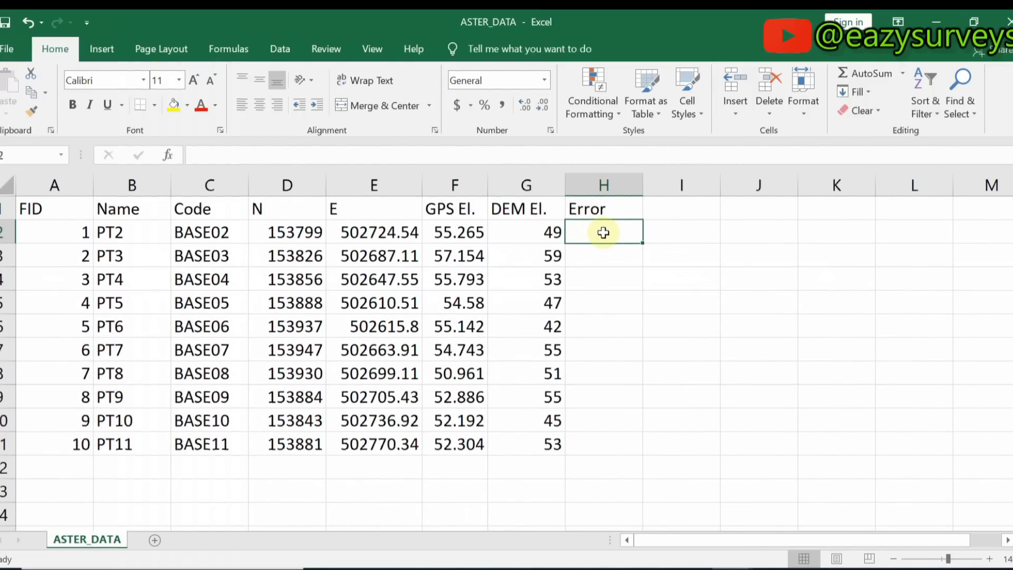
type("=")
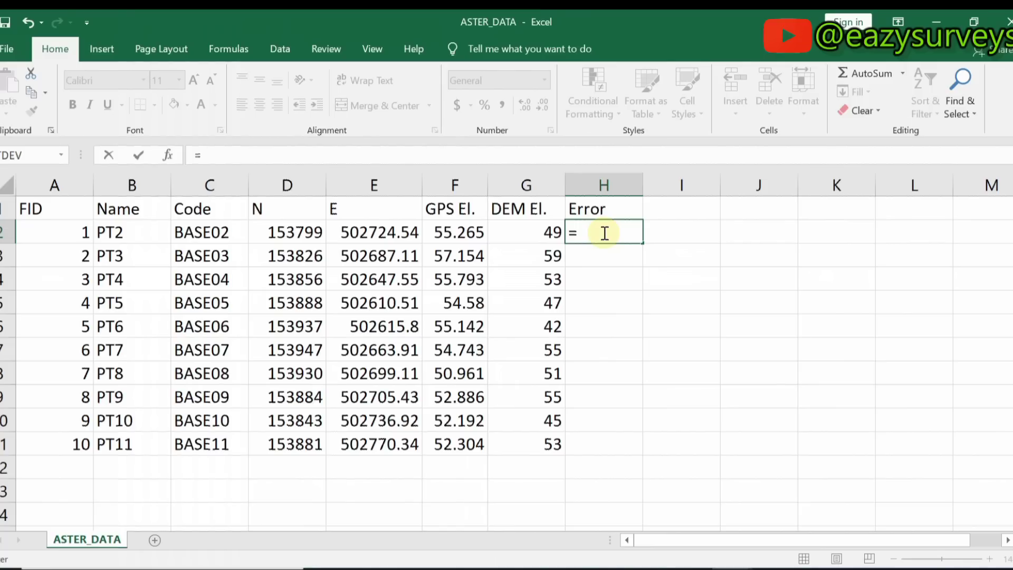
left_click(458, 233)
type("-")
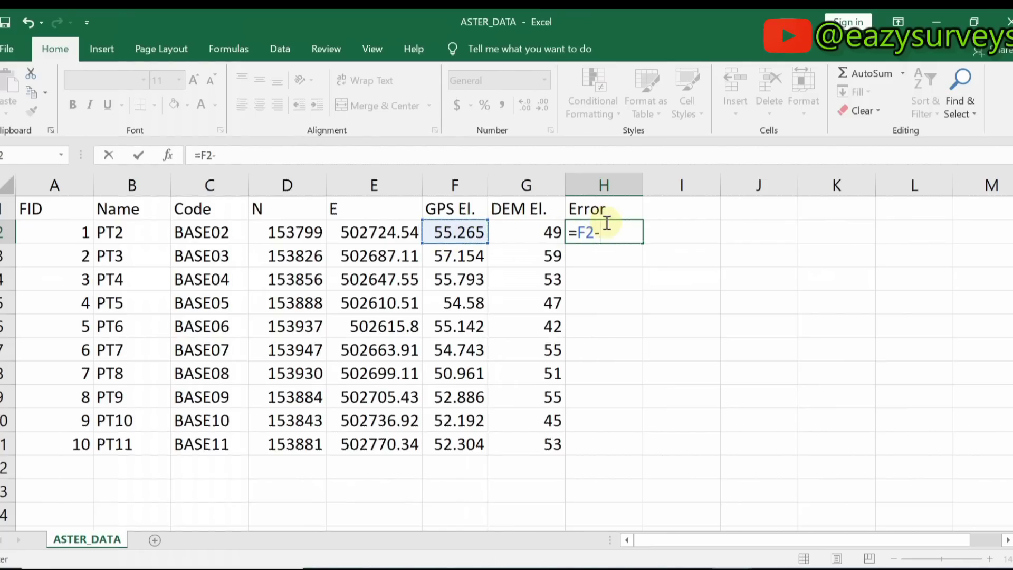
left_click(538, 232)
key("Return")
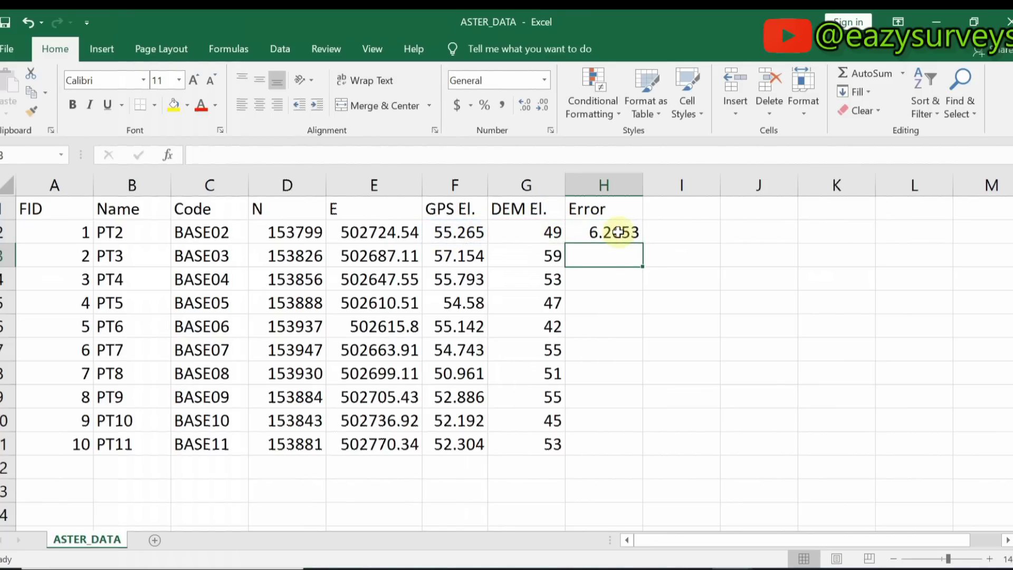
Fill the error formula from H2 down to H11 for all remaining BASE points.
left_click(620, 235)
left_click_drag(644, 244, 645, 453)
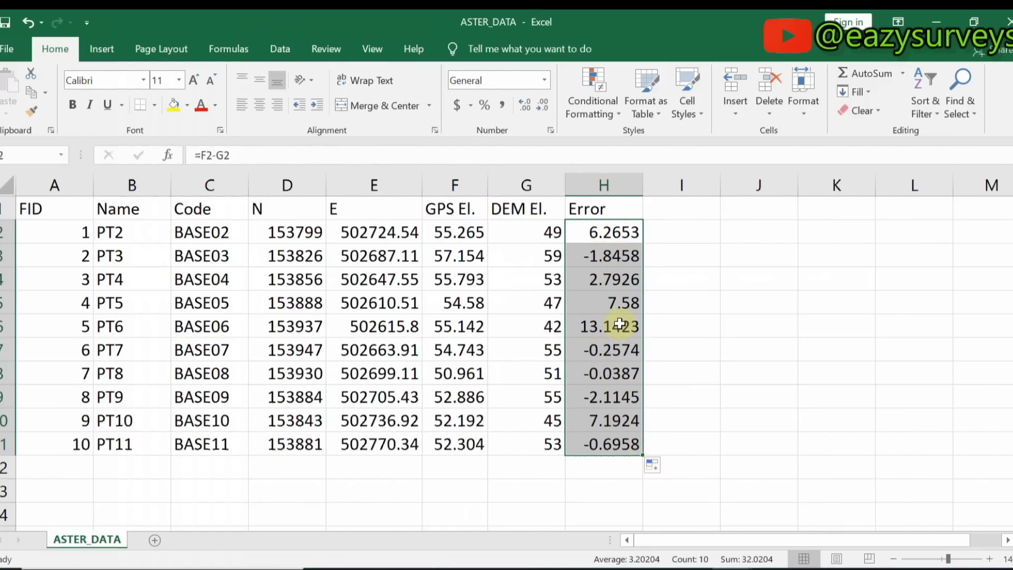
left_click(682, 374)
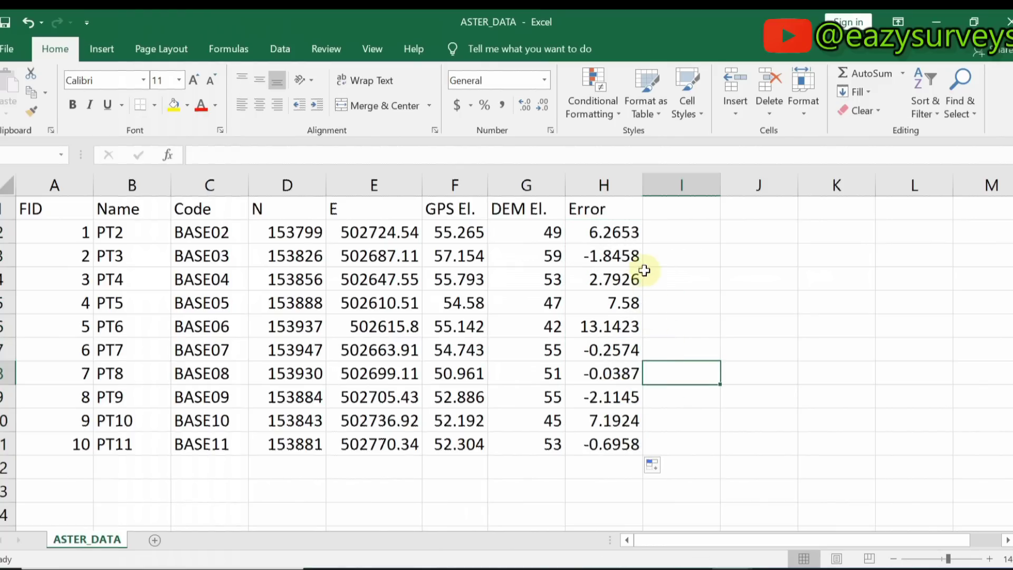
Enter the labels ME=, STDEV= and RMSE= in cells G12, G13 and G14 below the DEM elevations.
left_click(533, 471)
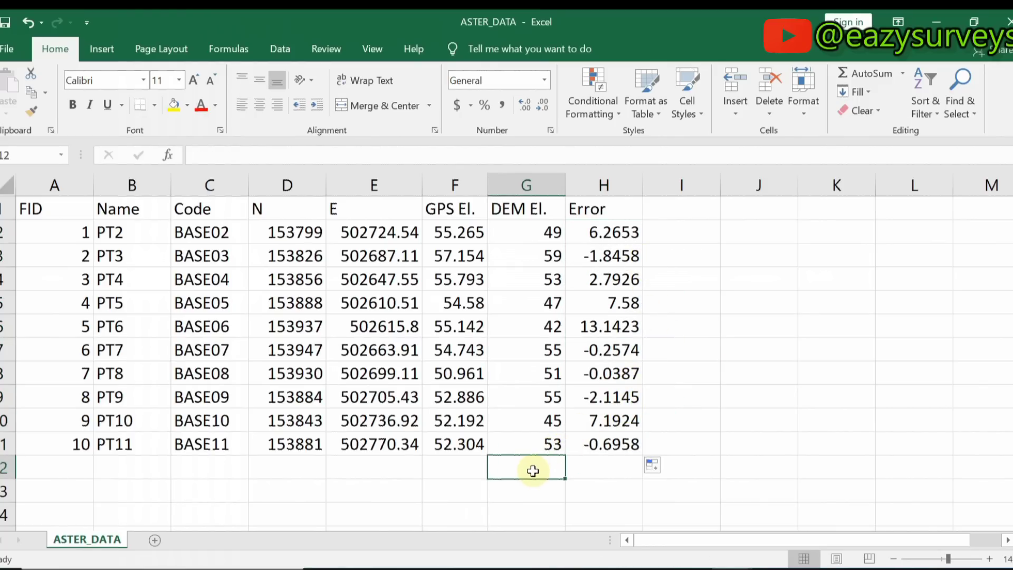
type("MEE")
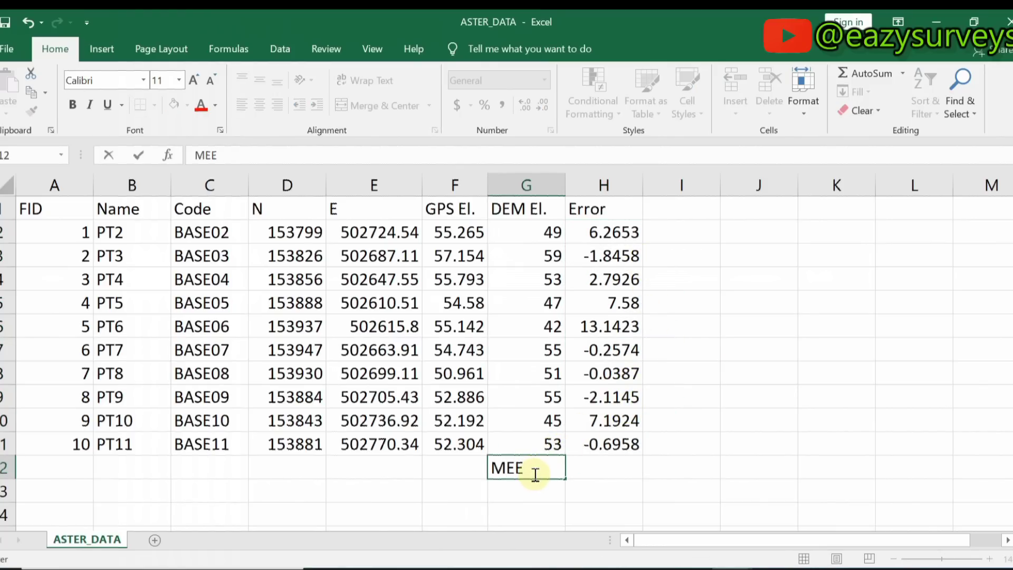
key("BackSpace")
type("=")
left_click(529, 491)
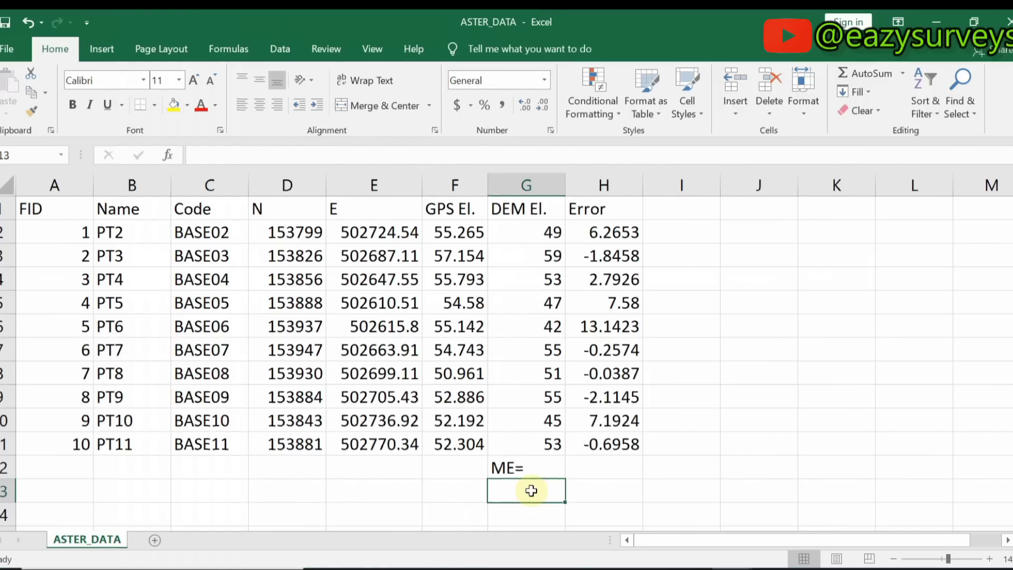
type("STDEV=")
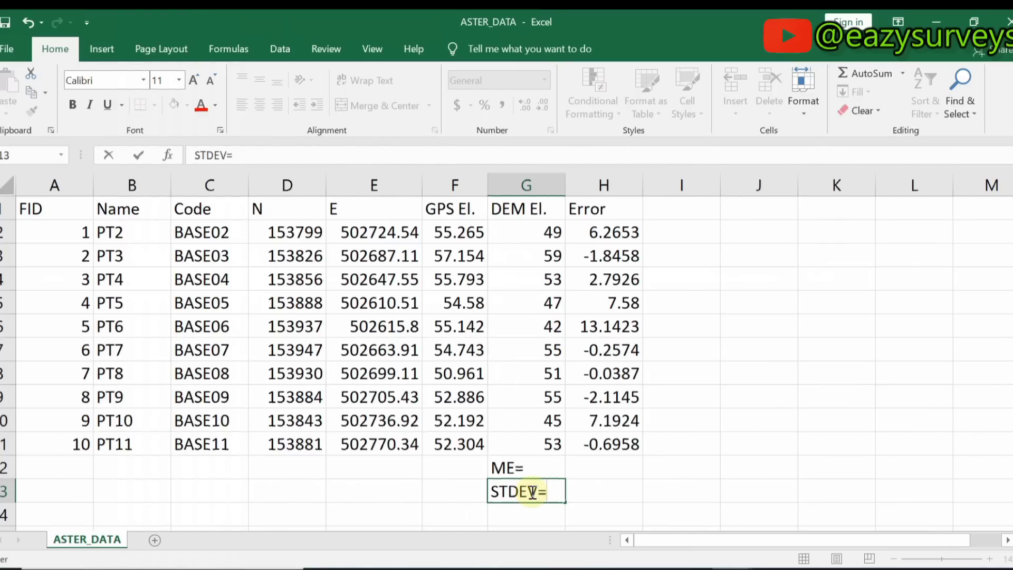
scroll(533, 491, "down", 2)
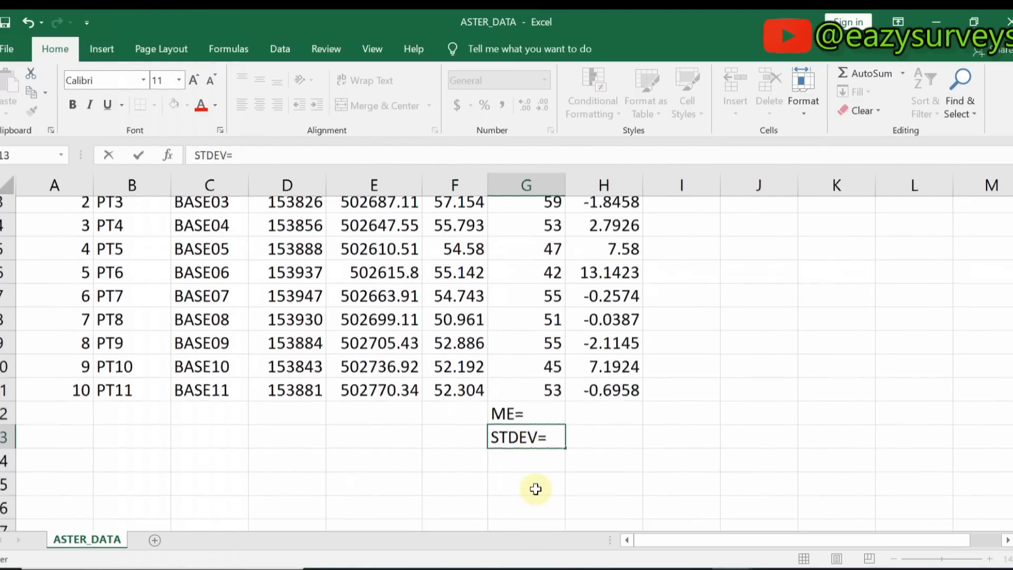
left_click(526, 370)
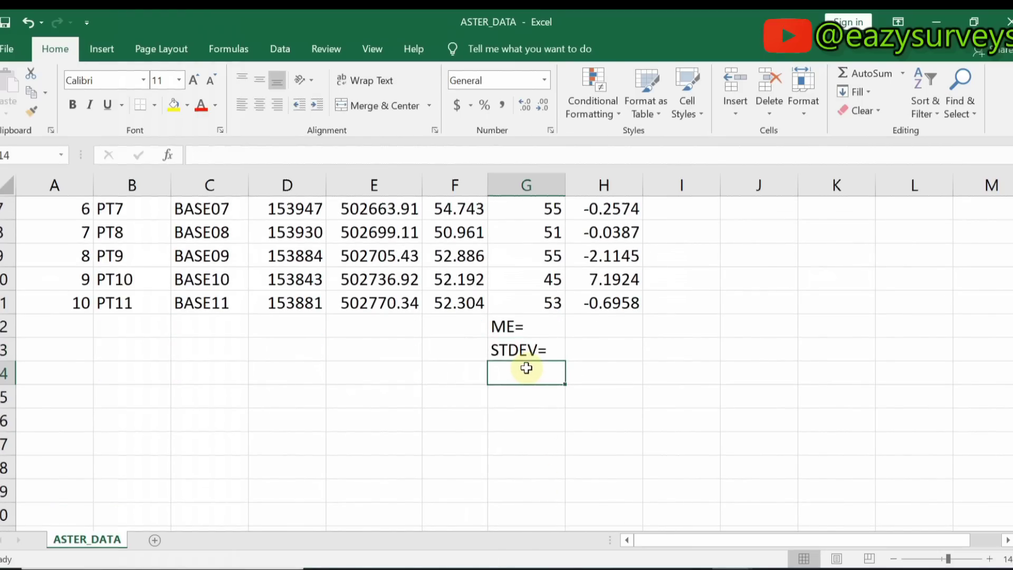
type("RMS")
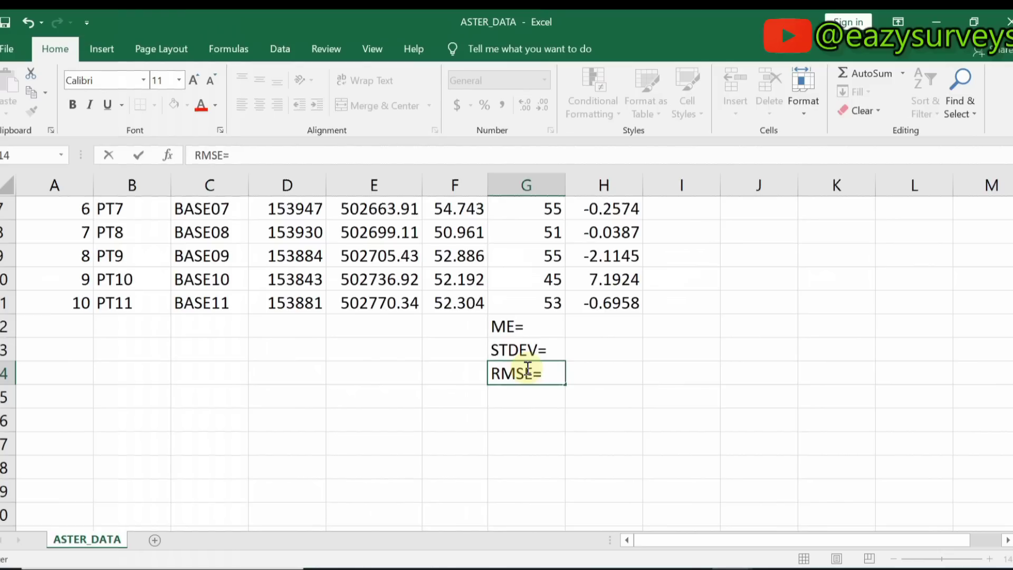
type("E=")
left_click(593, 320)
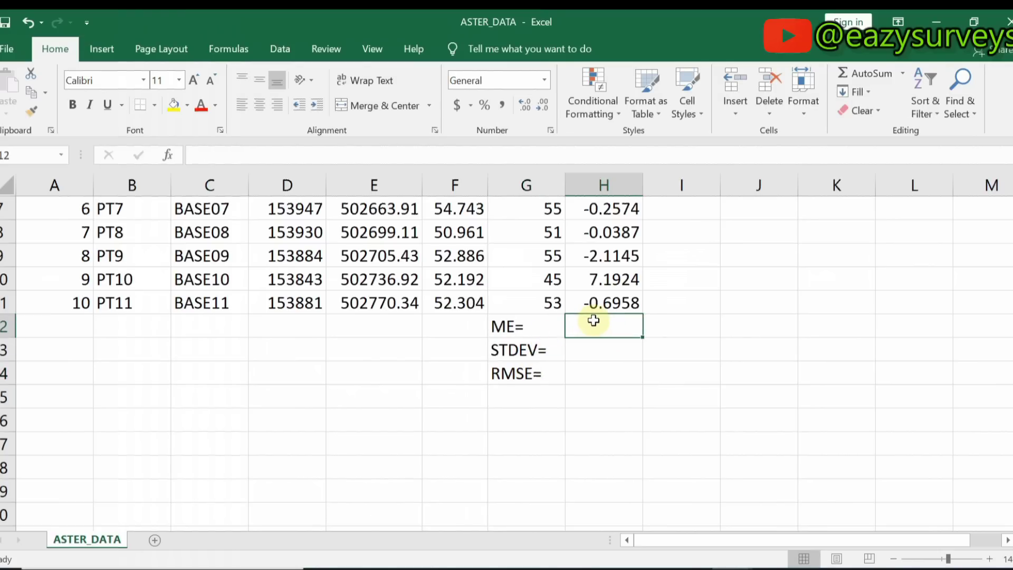
scroll(595, 414, "up", 2)
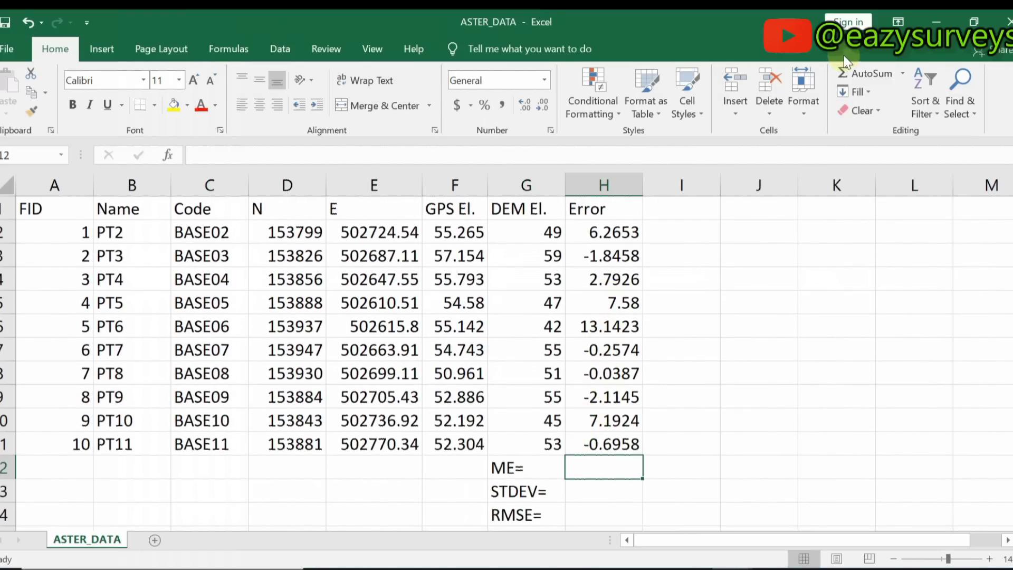
left_click(903, 74)
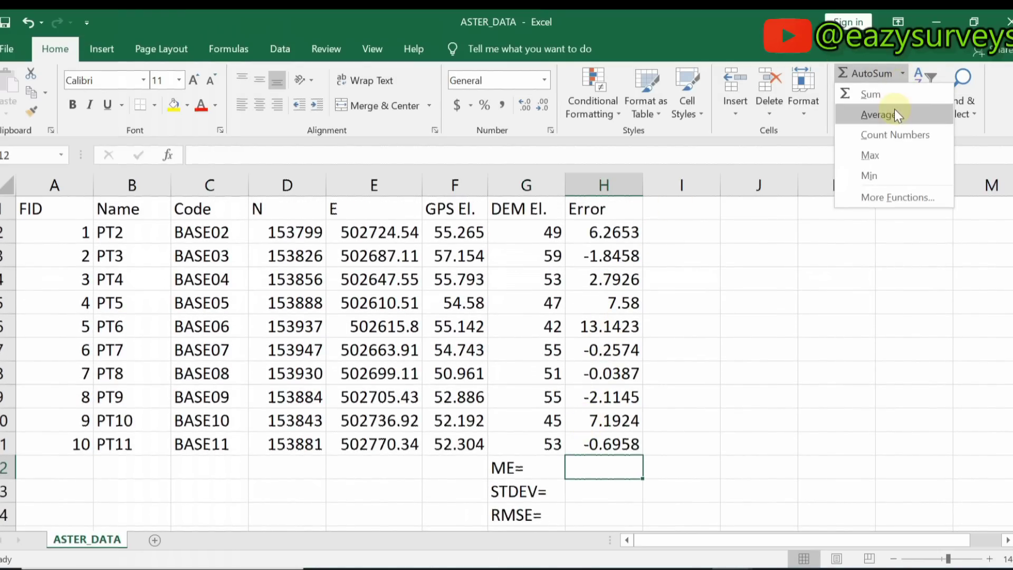
left_click(617, 227)
left_click(613, 230)
double_click(613, 229)
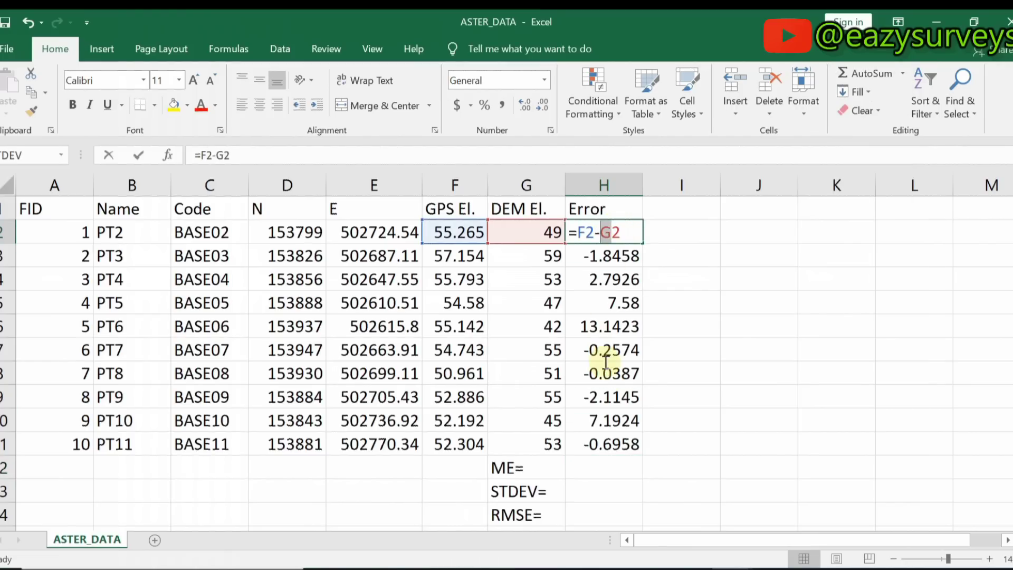
left_click(735, 335)
Calculate the average of the point errors H2:H11 in H12 as the mean error.
left_click_drag(631, 241, 616, 443)
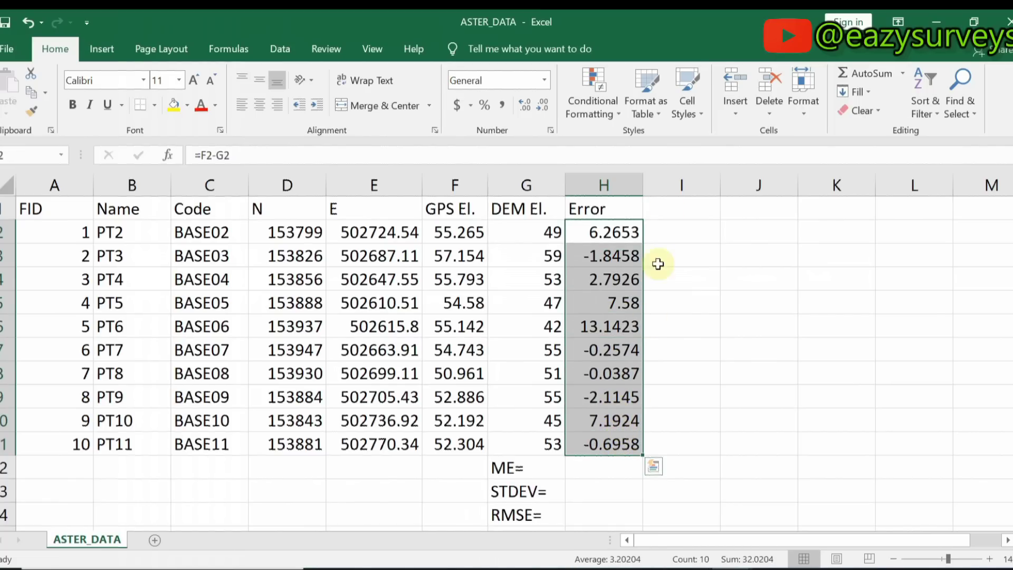
left_click(903, 73)
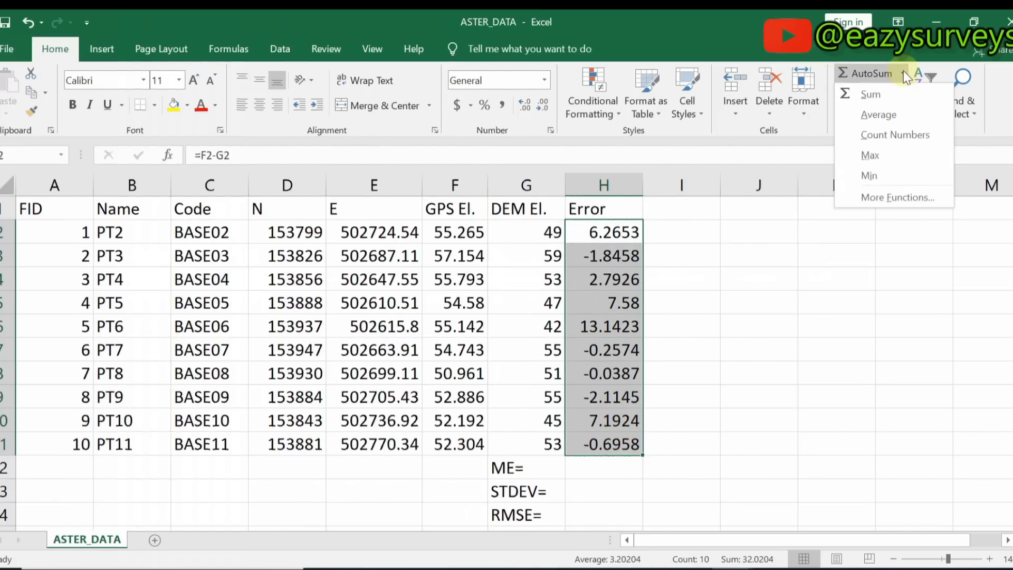
left_click(876, 113)
scroll(588, 449, "down", 1)
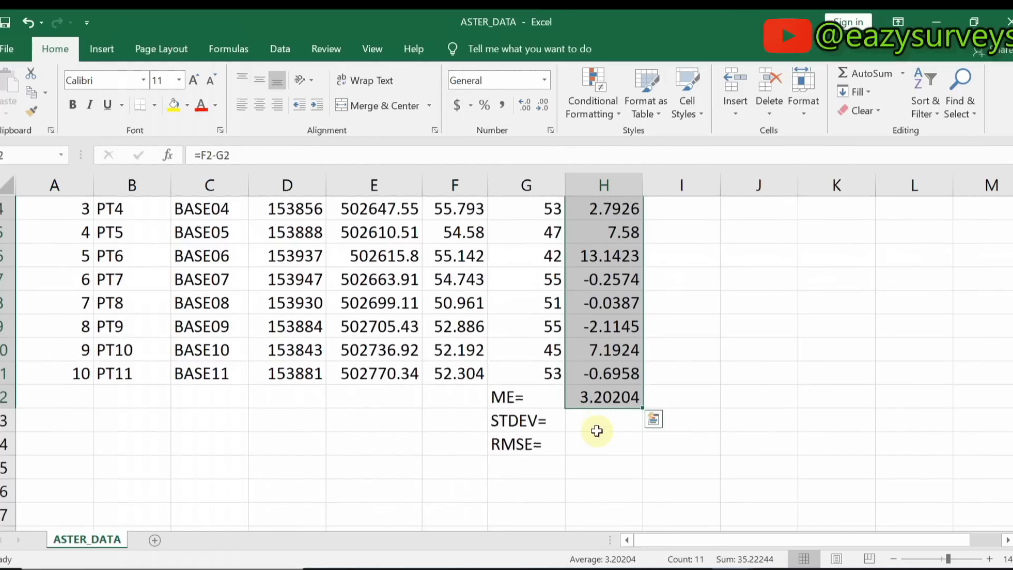
left_click(610, 401)
Insert the STDEV function into H13 beside the STDEV= label.
left_click(595, 420)
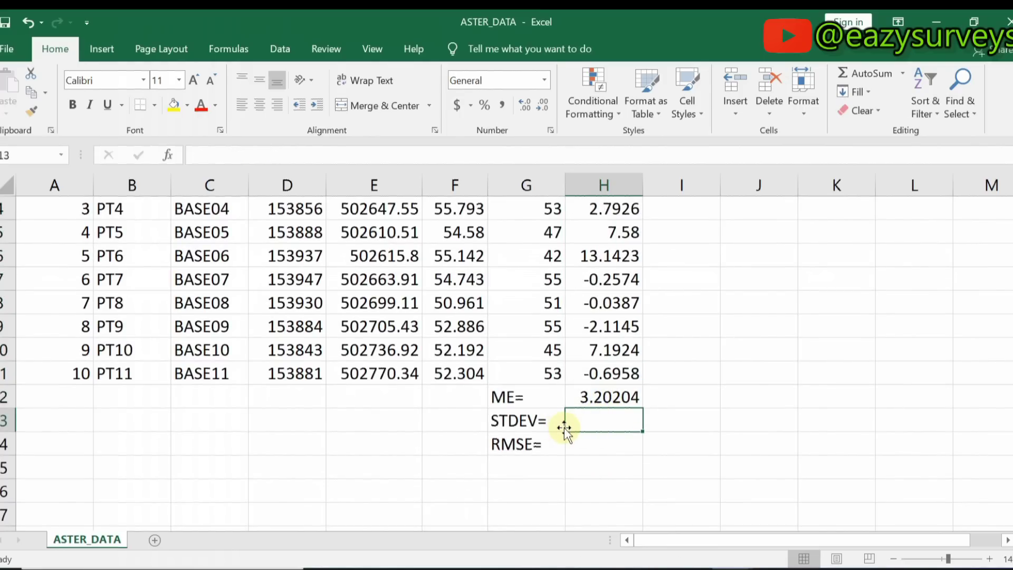
left_click(903, 72)
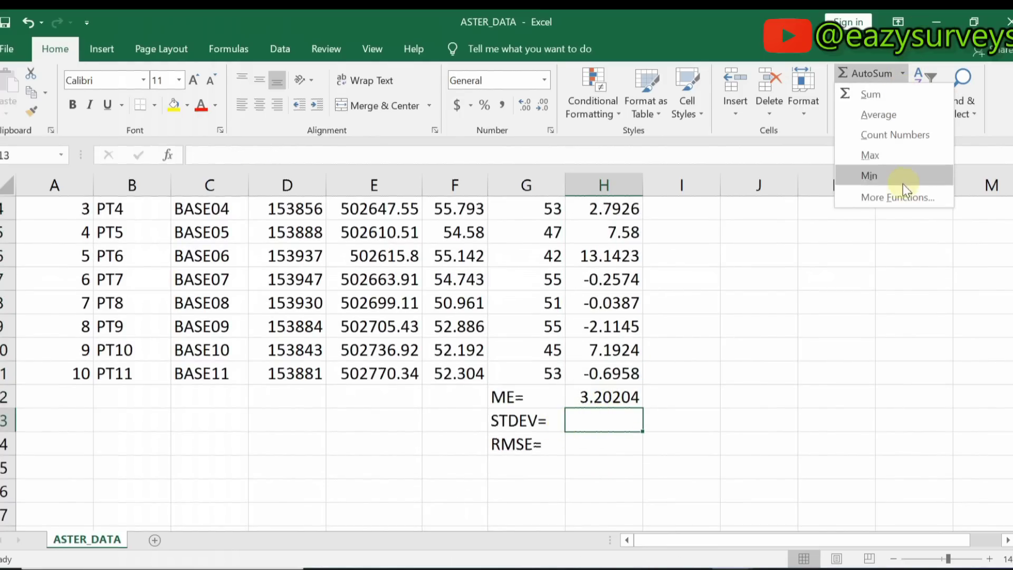
left_click(899, 196)
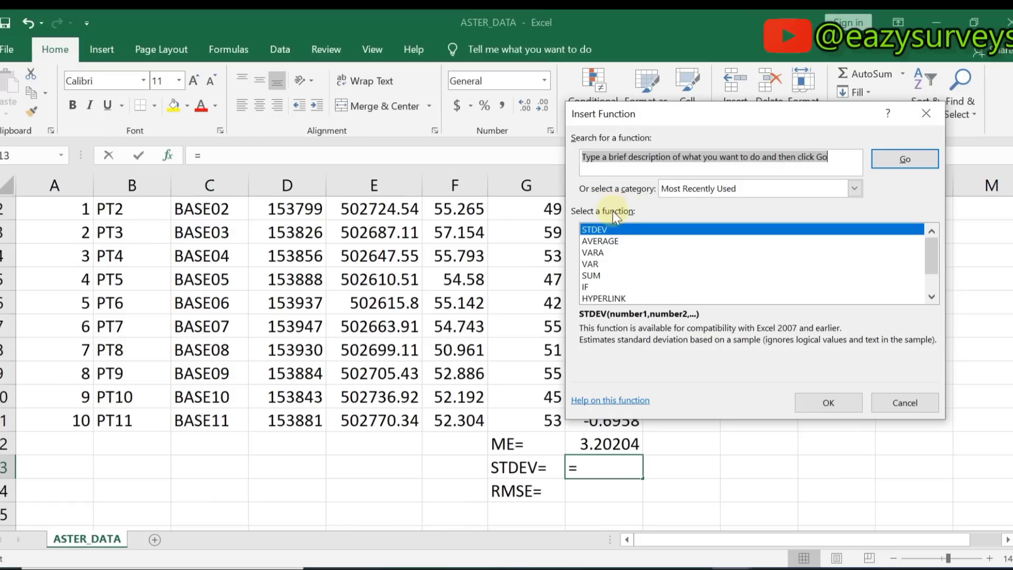
left_click(611, 228)
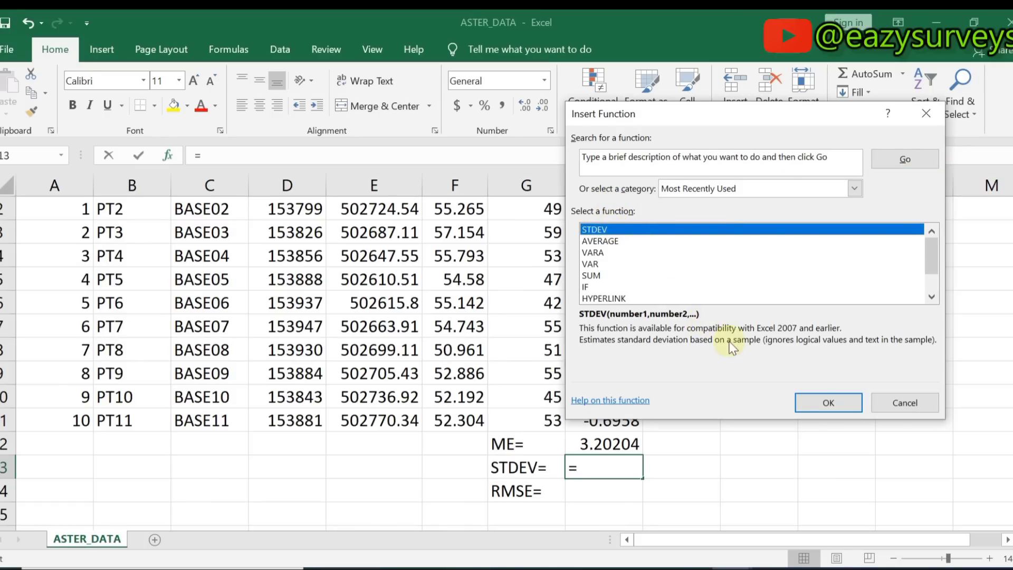
left_click(827, 403)
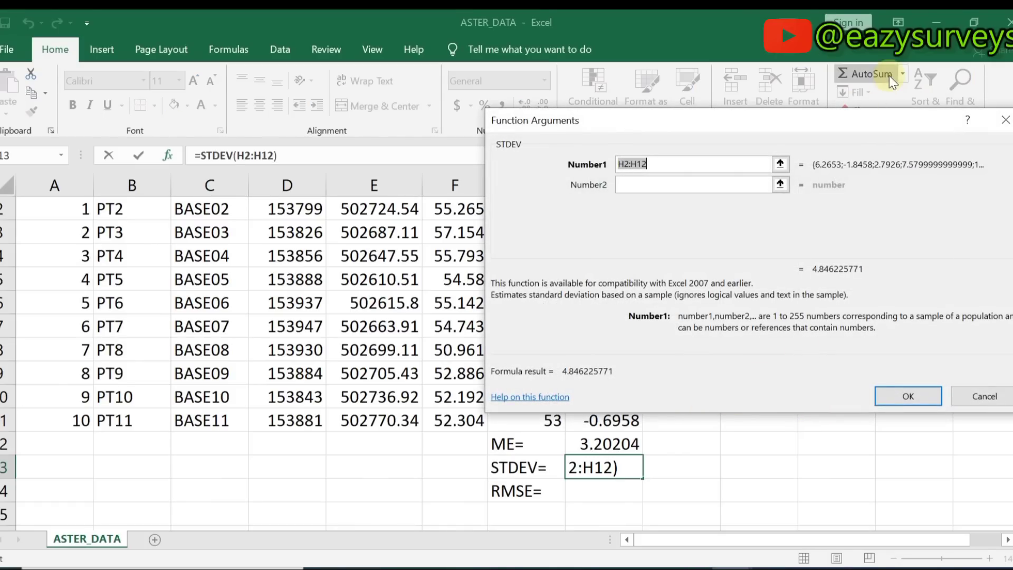
Set the STDEV function's first argument to the point errors H2:H11, excluding the mean, and accept it.
left_click_drag(795, 131, 302, 120)
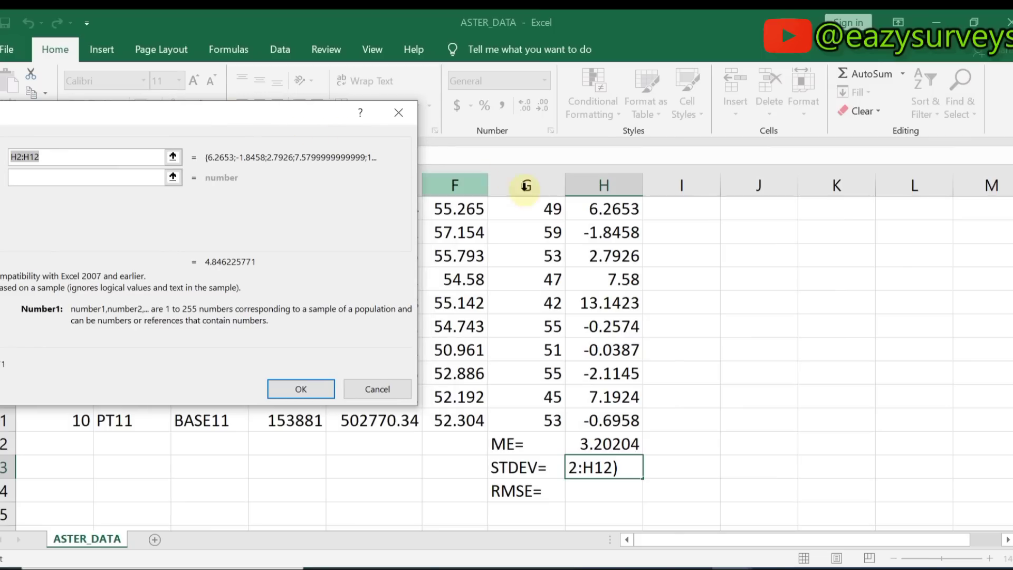
left_click_drag(581, 218, 596, 419)
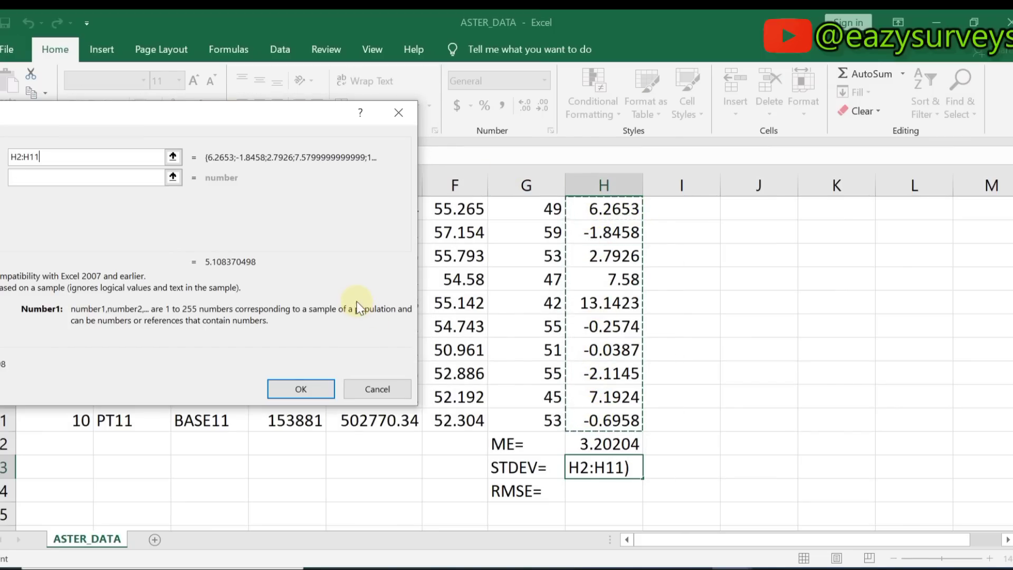
left_click_drag(107, 112, 880, 176)
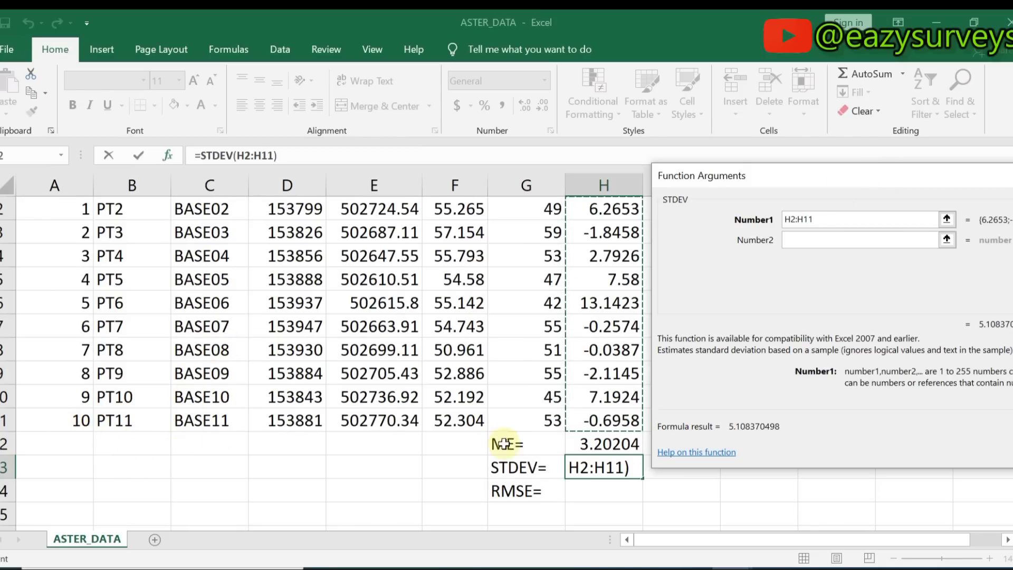
scroll(602, 252, "up", 1)
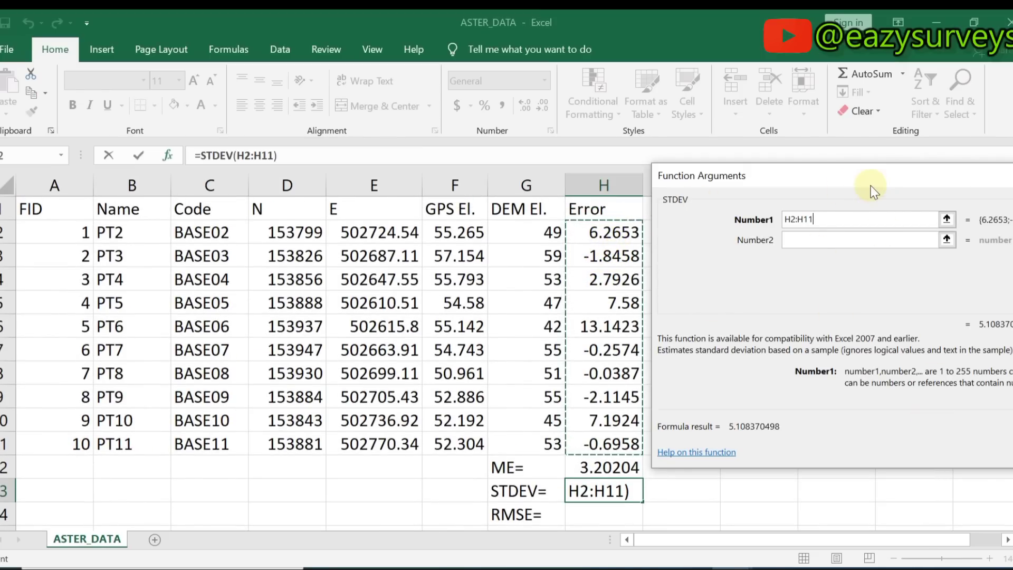
left_click_drag(872, 178, 774, 102)
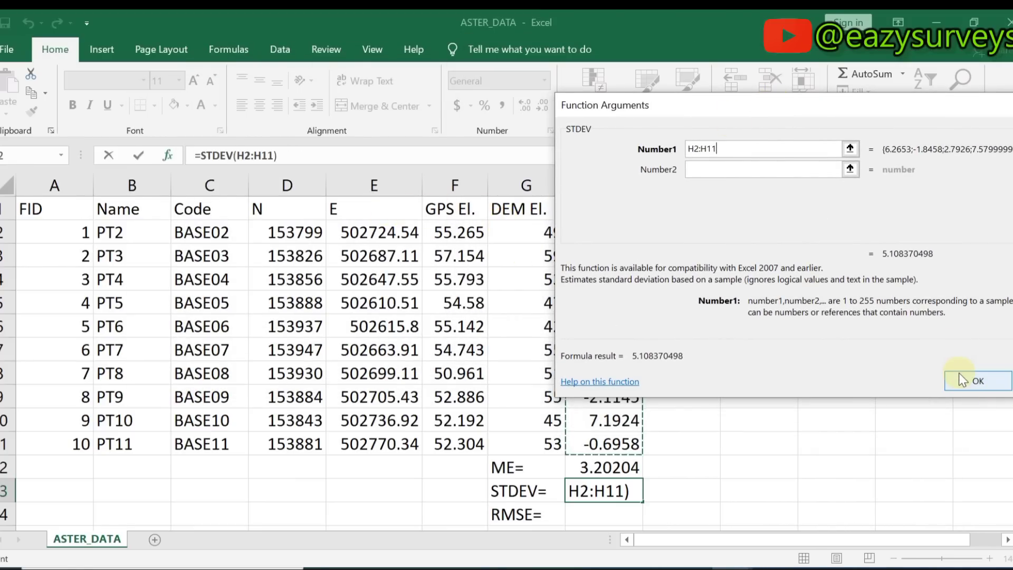
left_click(978, 380)
scroll(583, 477, "down", 1)
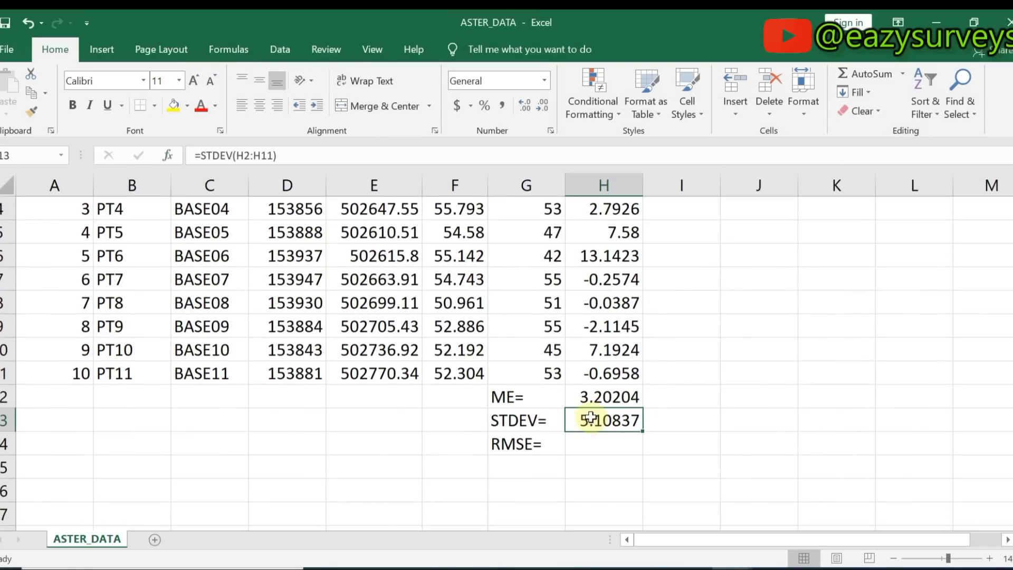
Calculate the RMSE in H14 as the square root of the standard deviation in H13 using the SQRT function.
left_click(590, 448)
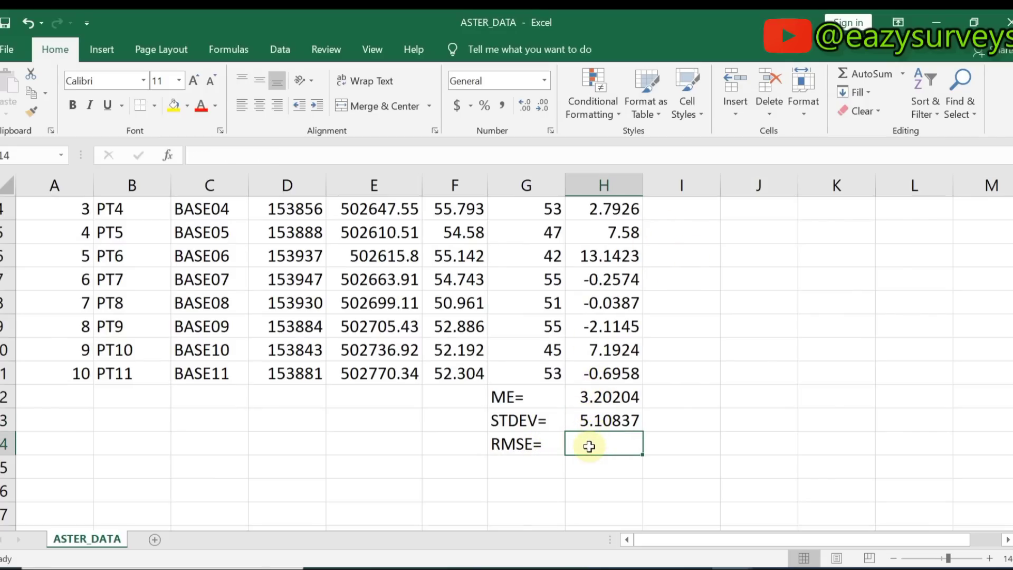
type("=SQ")
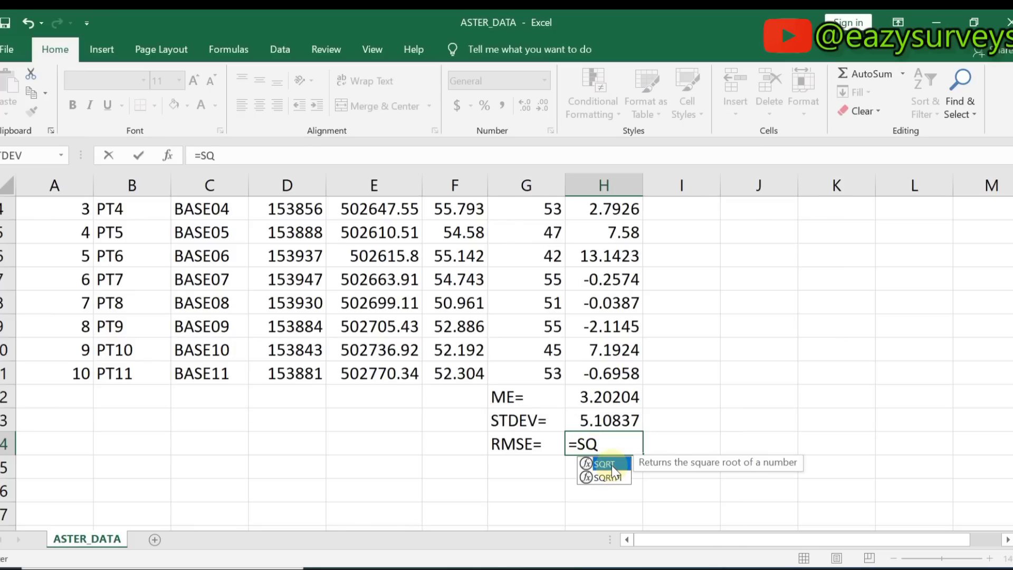
double_click(612, 464)
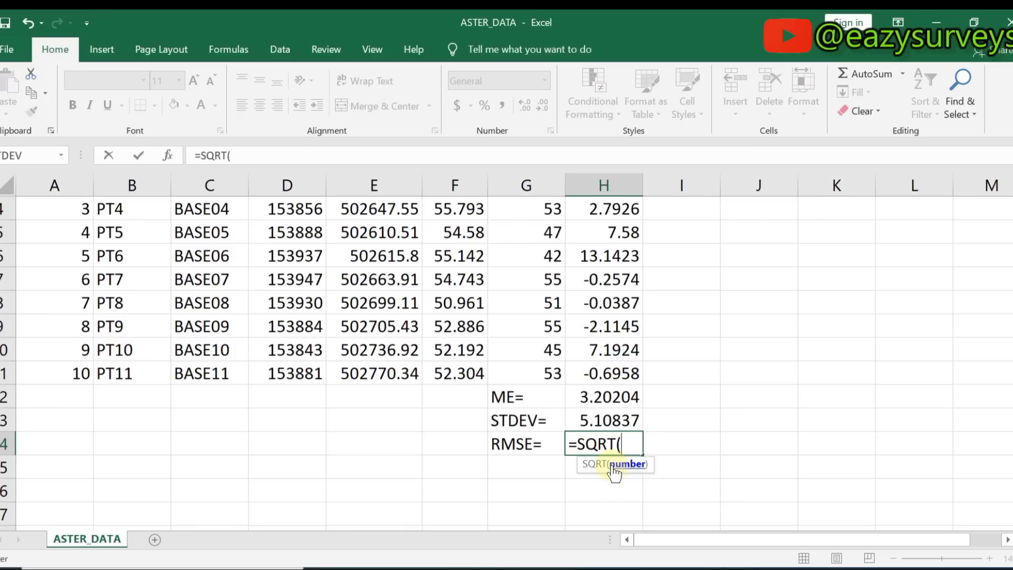
left_click(604, 422)
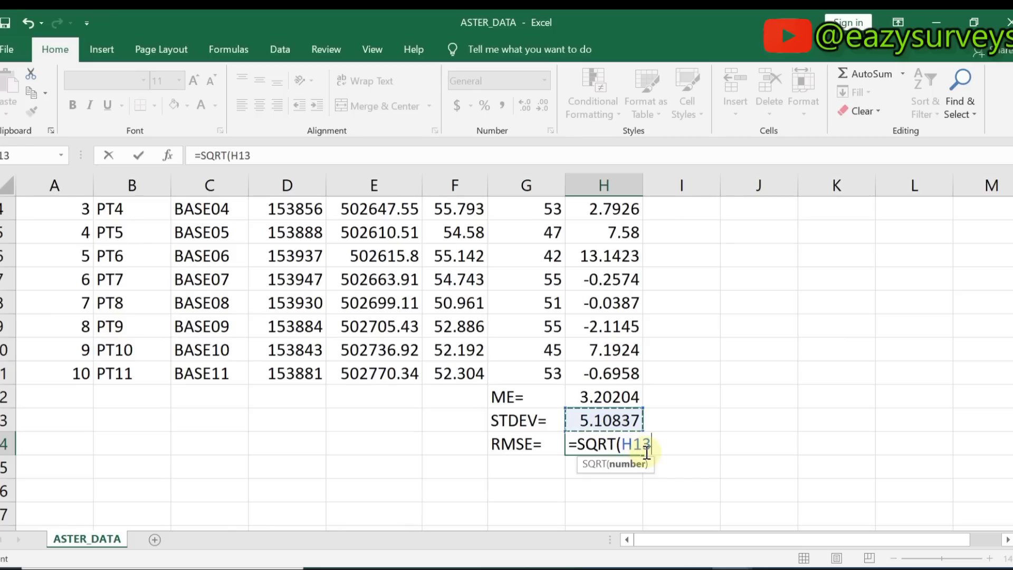
type(")")
key("Return")
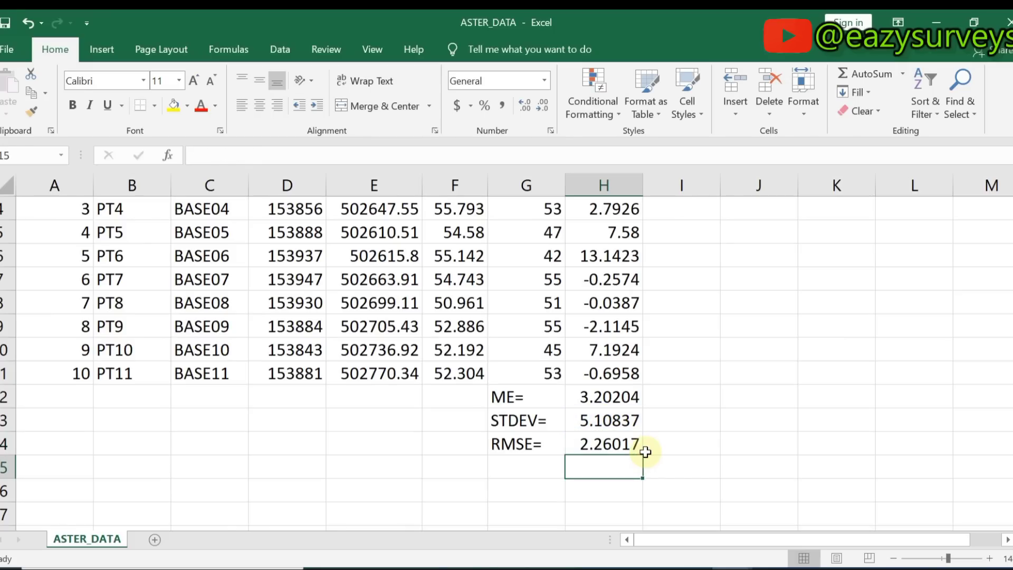
left_click(591, 447)
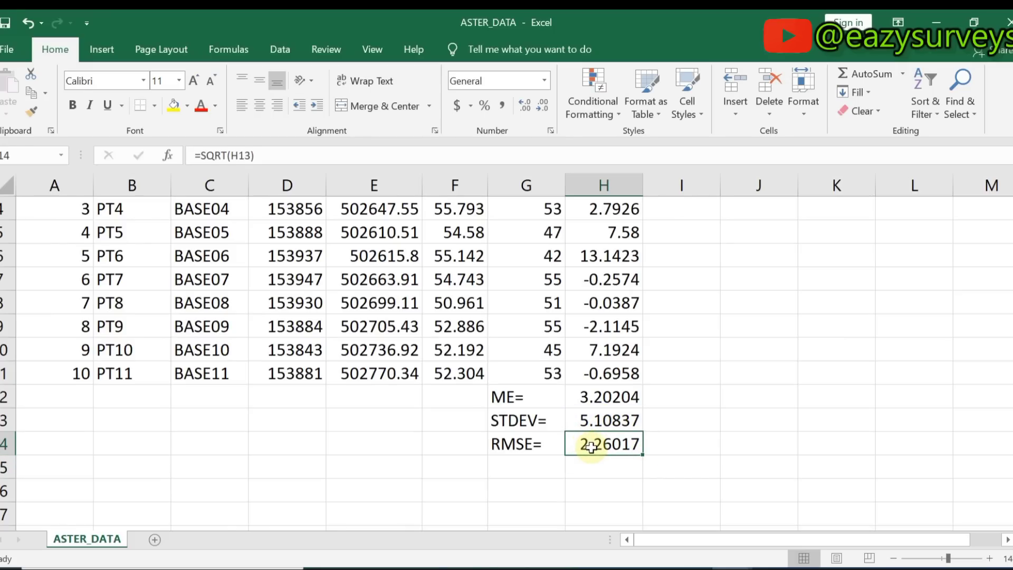
Review the completed ASTER table, from the point errors down to the mean error, standard deviation and RMSE.
scroll(591, 447, "up", 1)
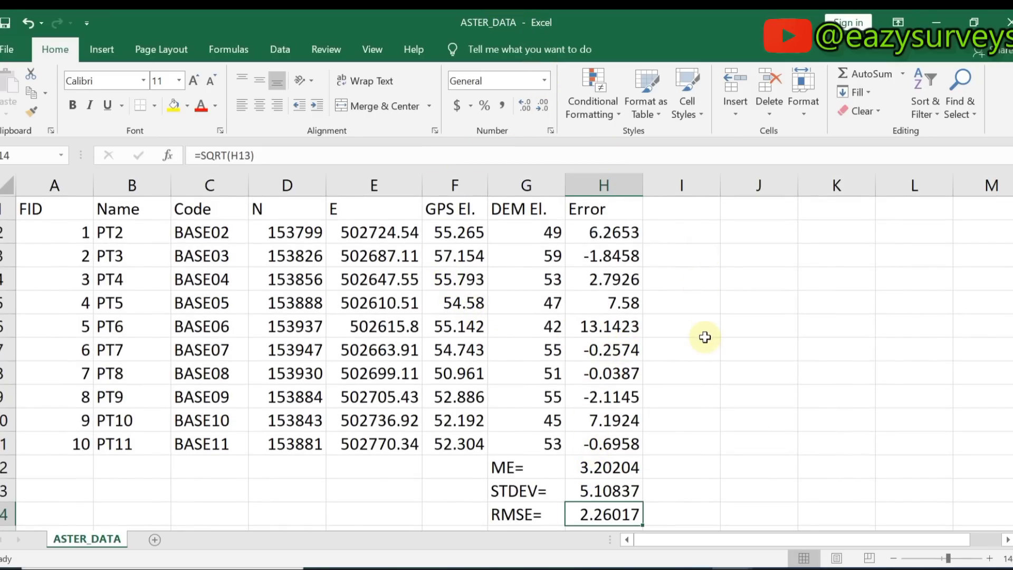
left_click(705, 336)
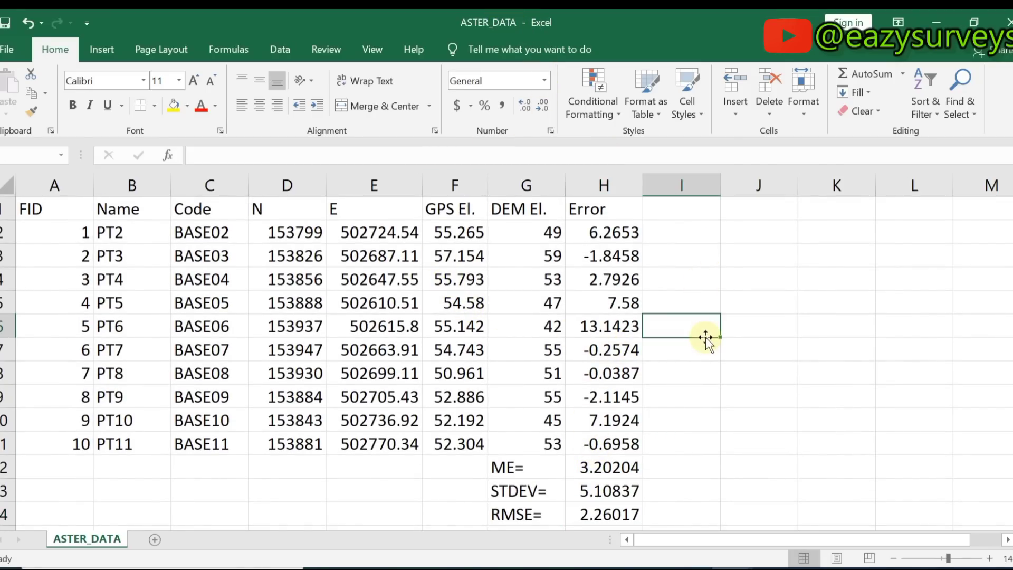
scroll(707, 339, "down", 2)
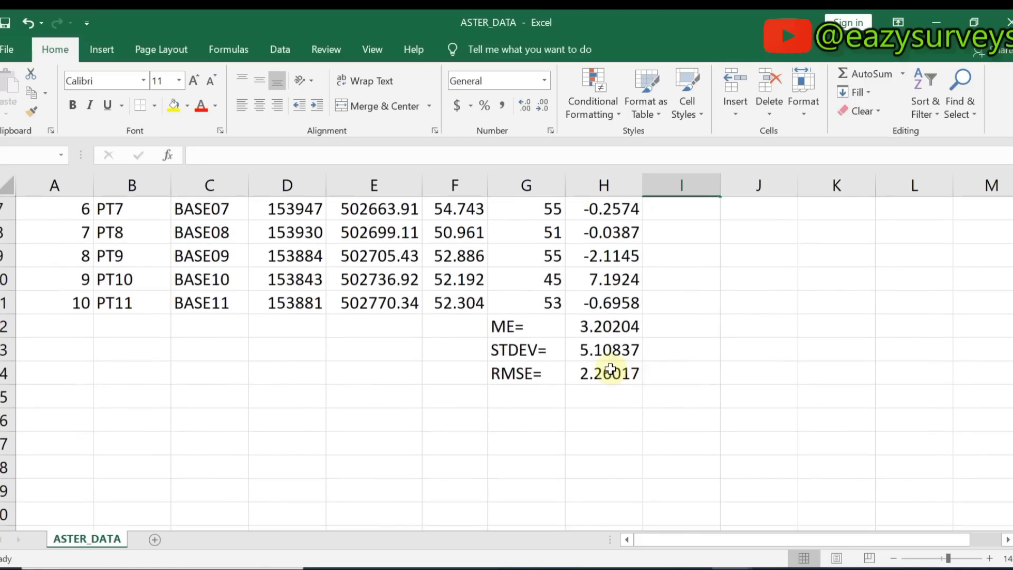
scroll(610, 369, "up", 2)
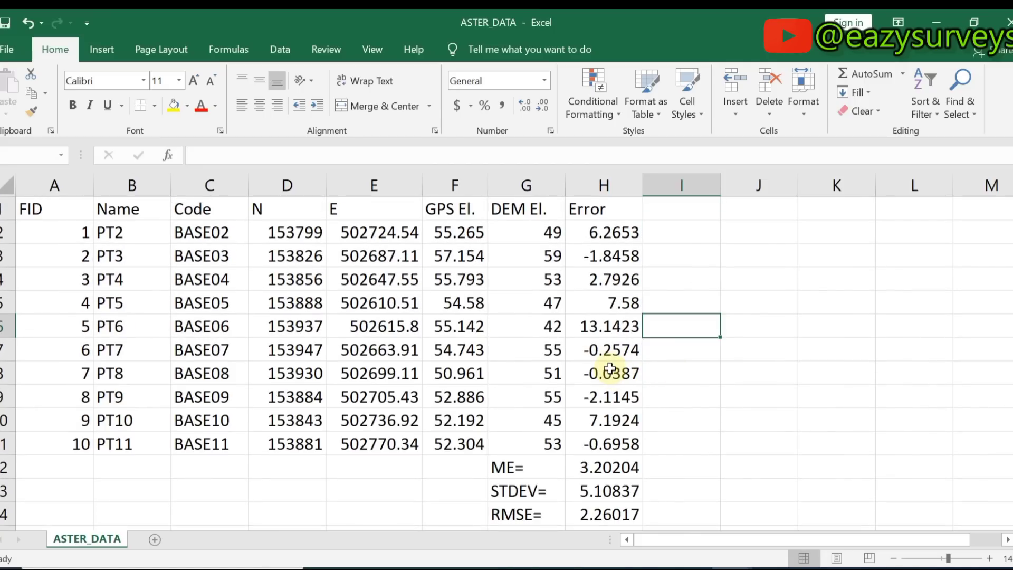
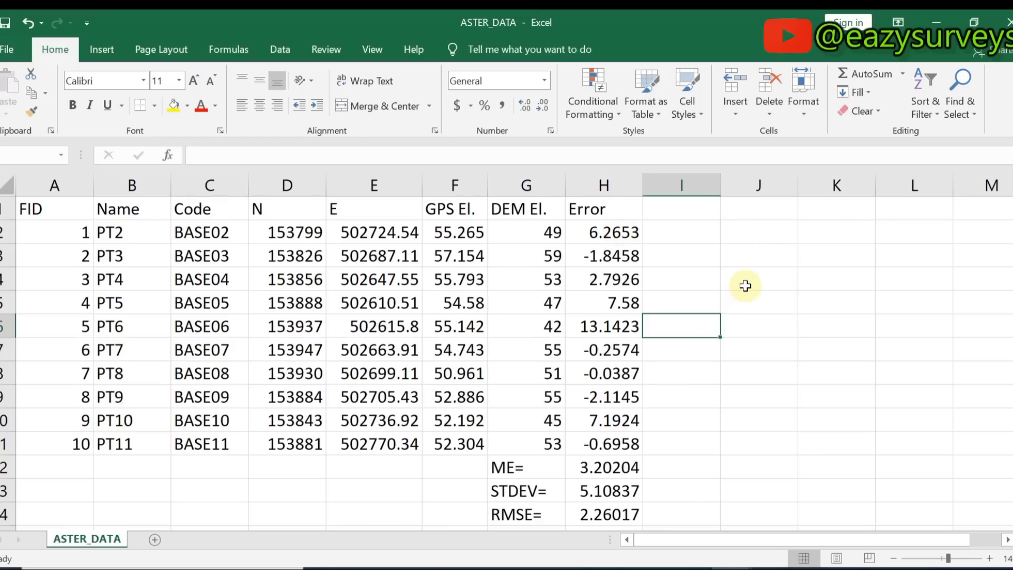
scroll(746, 285, "down", 1)
scroll(746, 285, "up", 1)
scroll(743, 283, "down", 1)
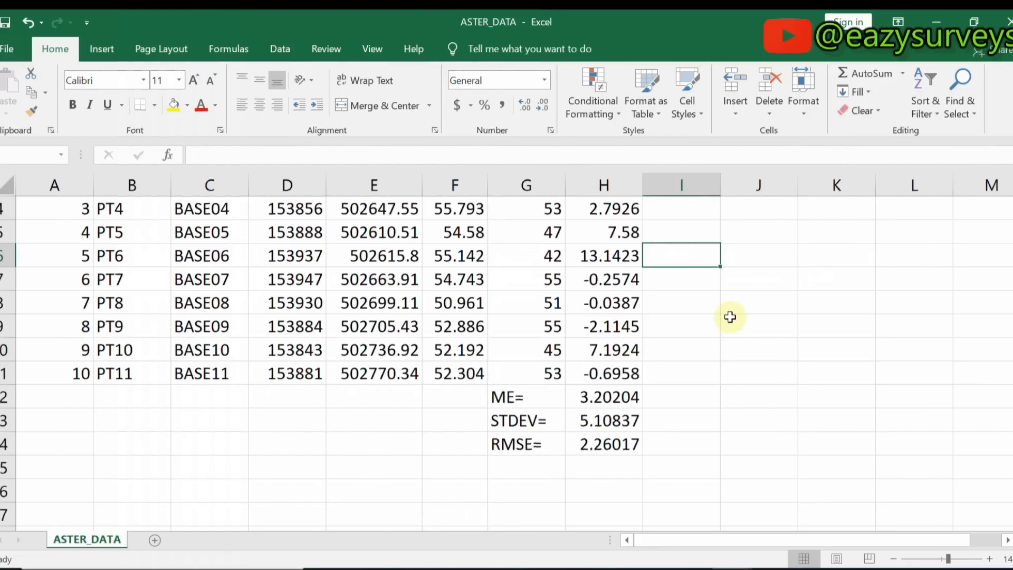
scroll(786, 261, "up", 1)
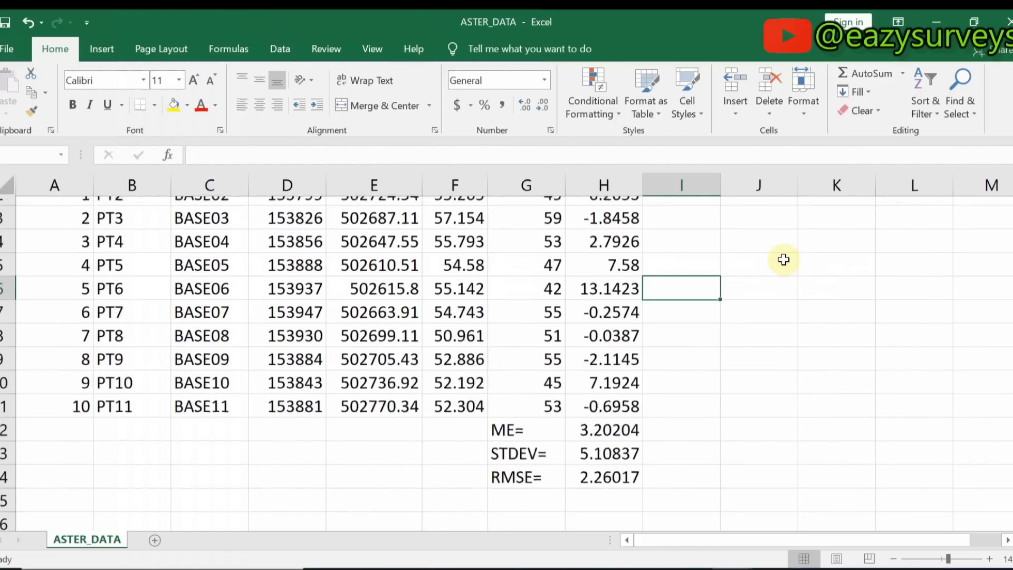
left_click(768, 260)
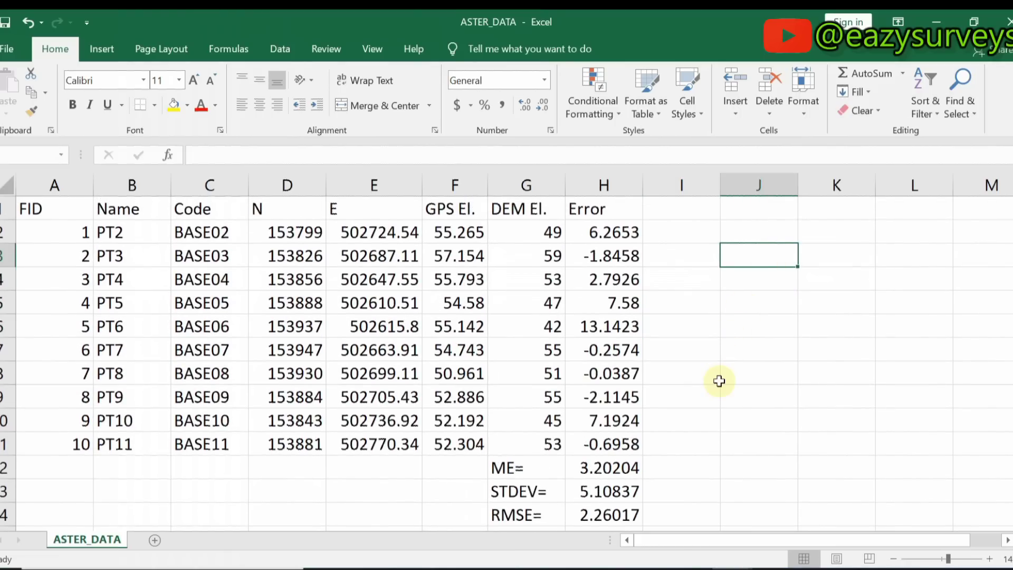
scroll(719, 380, "down", 1)
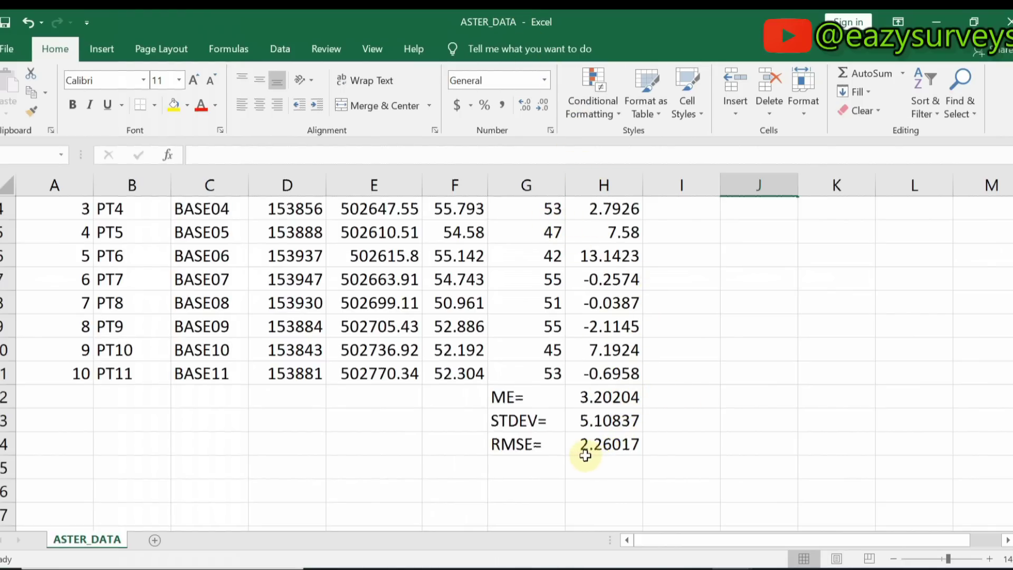
scroll(605, 406, "up", 1)
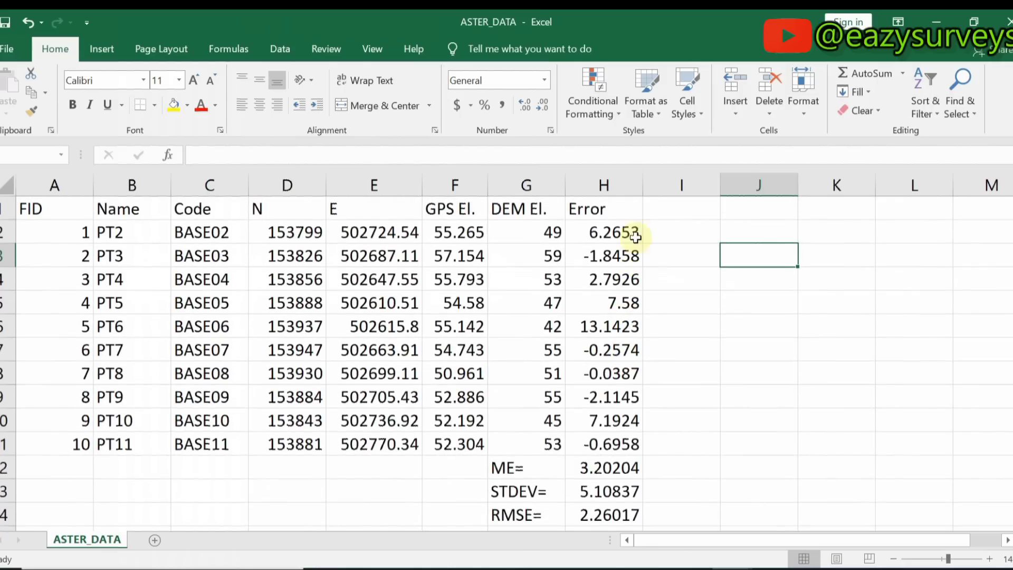
Narrow the Error column H of the ASTER table slightly and go back to its summary statistics.
left_click_drag(643, 186, 621, 186)
scroll(609, 327, "down", 3)
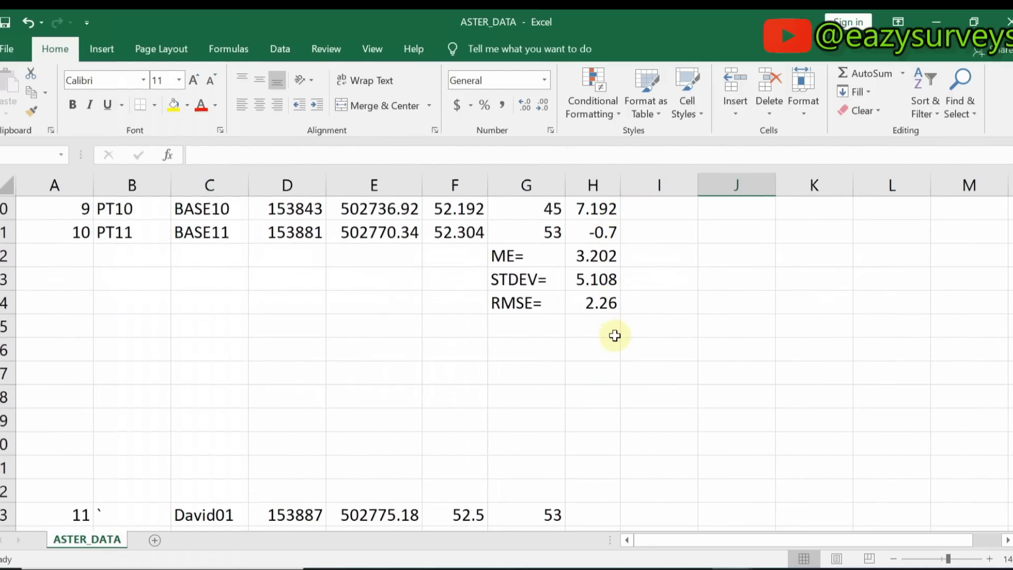
scroll(608, 316, "up", 1)
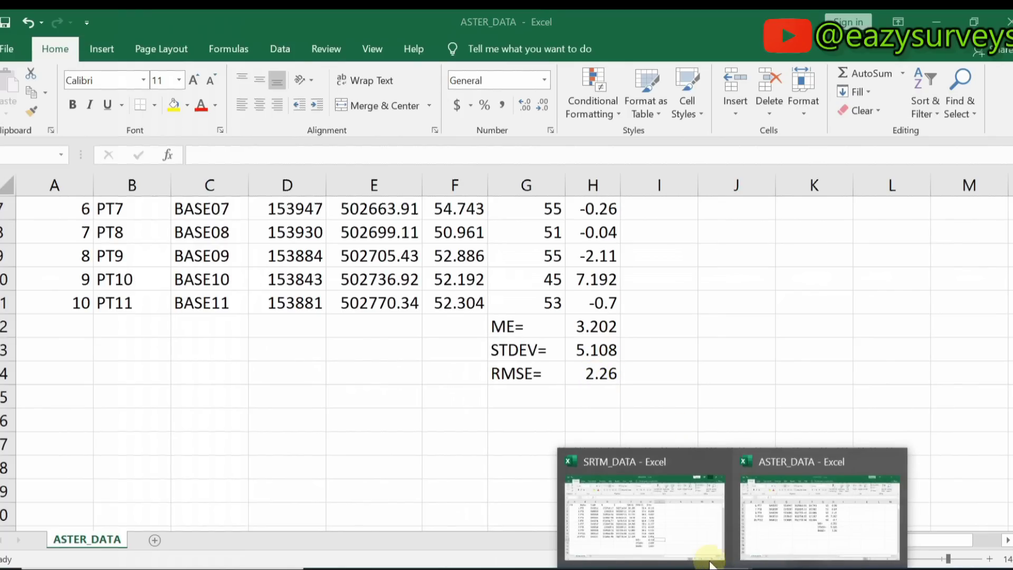
Compare the ME, STDEV and RMSE values between the SRTM_DATA and ASTER_DATA workbooks, checking the SRTM RMSE formula in H14.
left_click(706, 553)
scroll(635, 496, "down", 1)
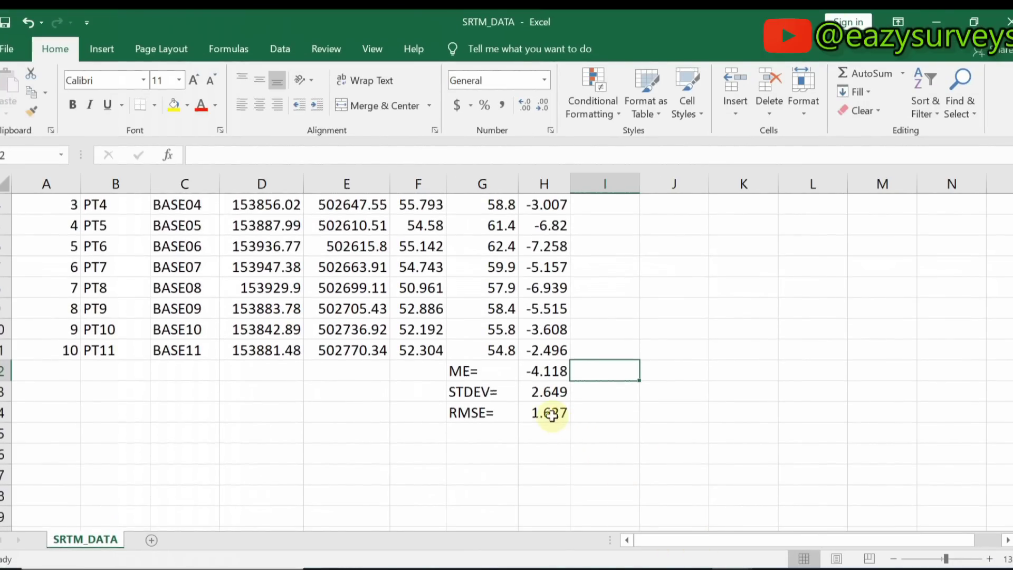
left_click(541, 414)
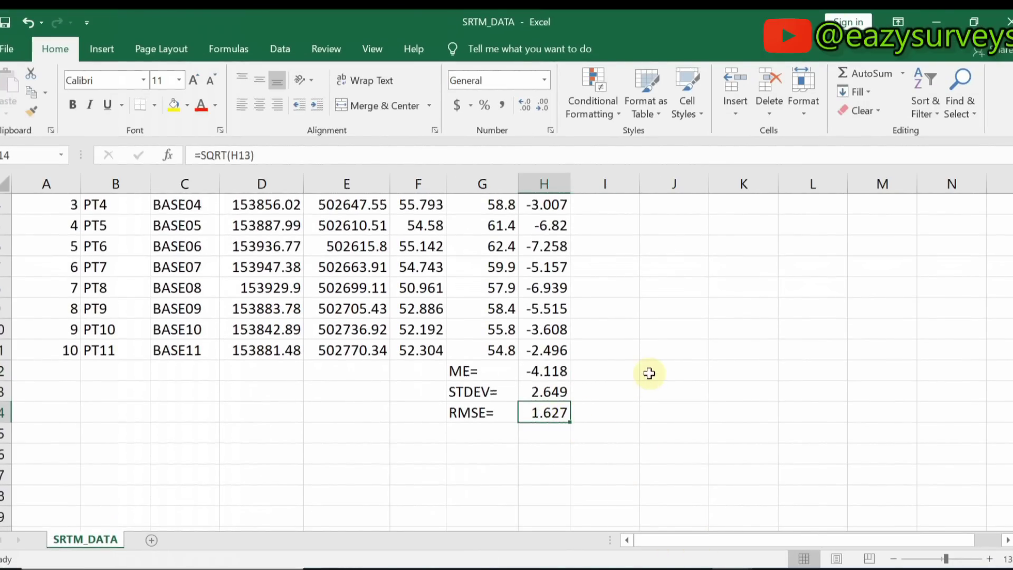
left_click(731, 266)
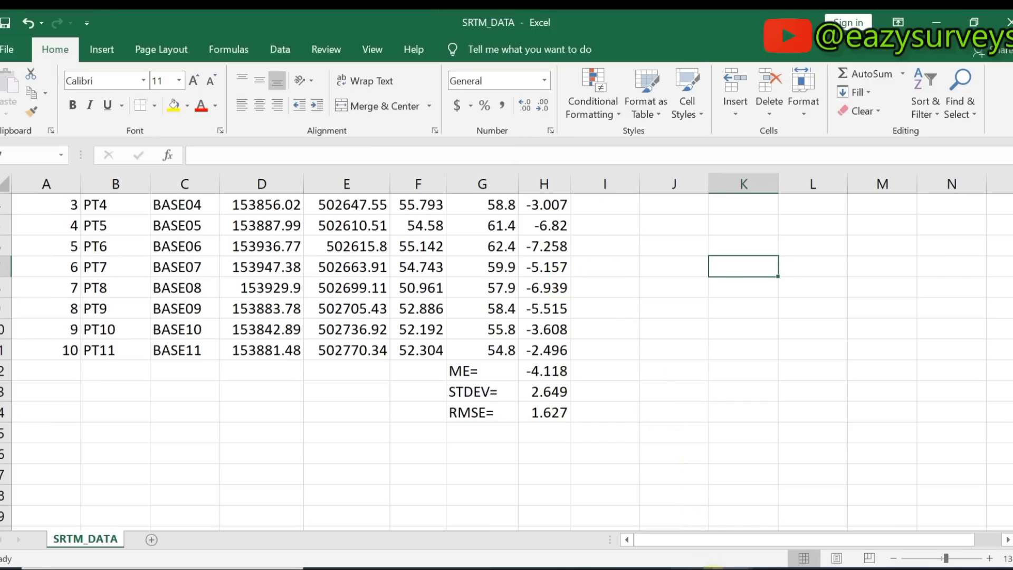
left_click(770, 528)
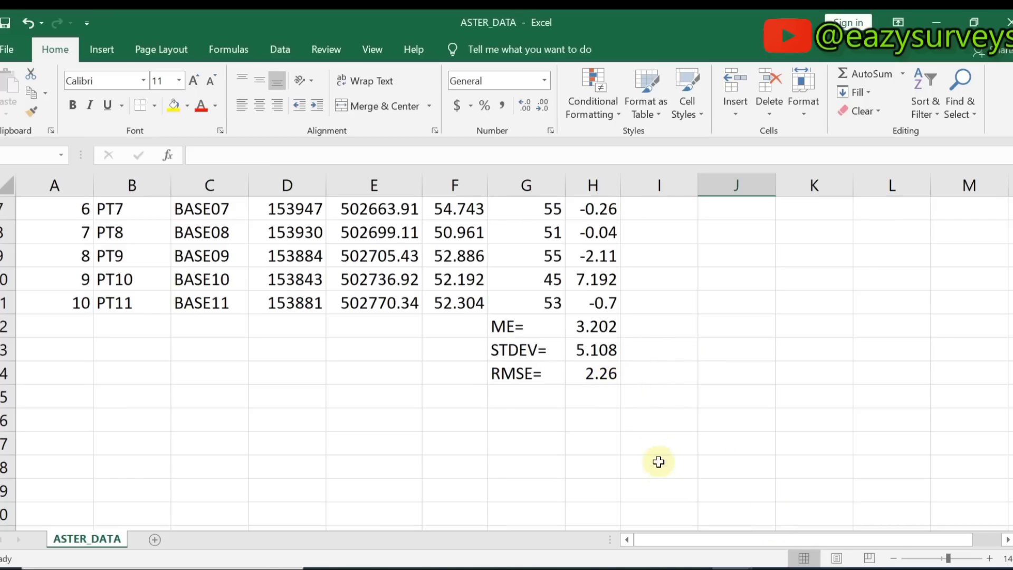
left_click(704, 555)
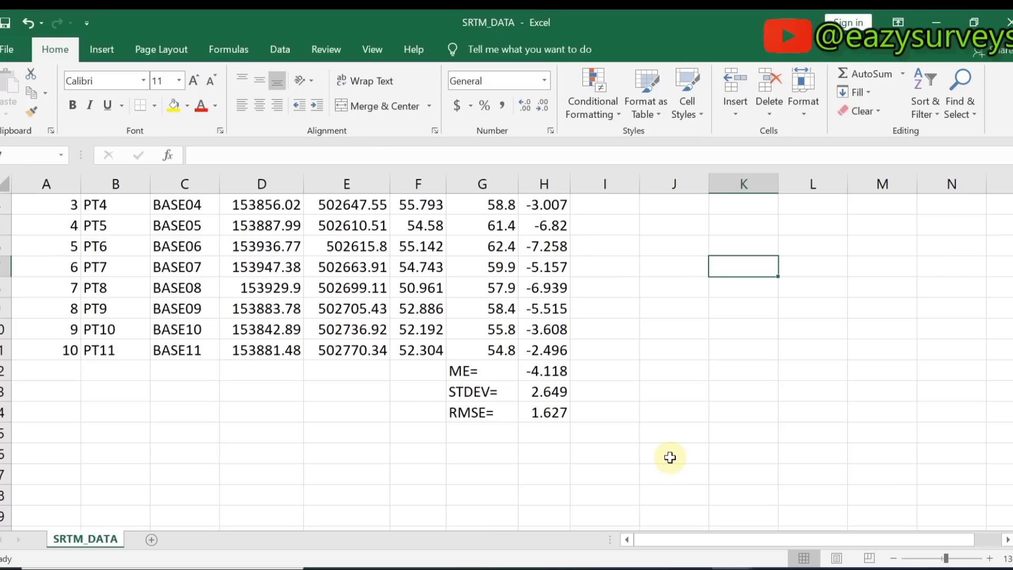
Switch to the OLA report in Word, read its findings through the root mean square error section, and return to the SRTM_DATA workbook in Excel.
mouse_move(692, 568)
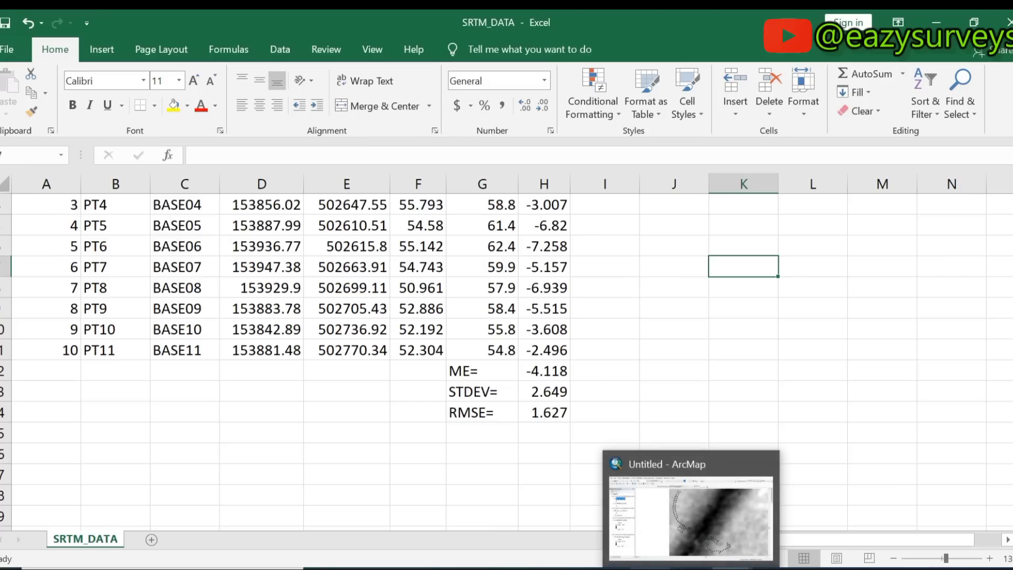
left_click(610, 568)
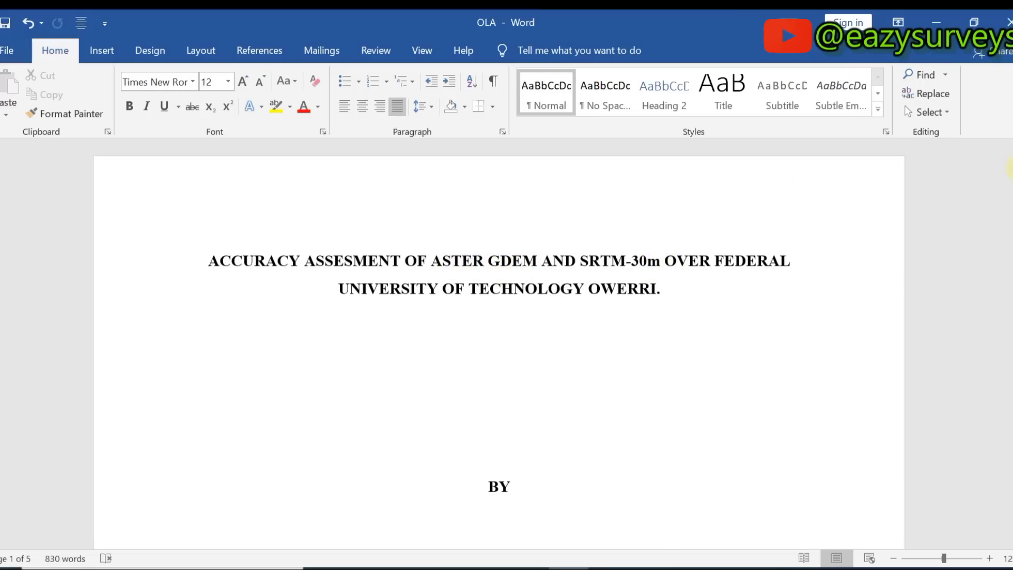
left_click_drag(1009, 169, 1010, 401)
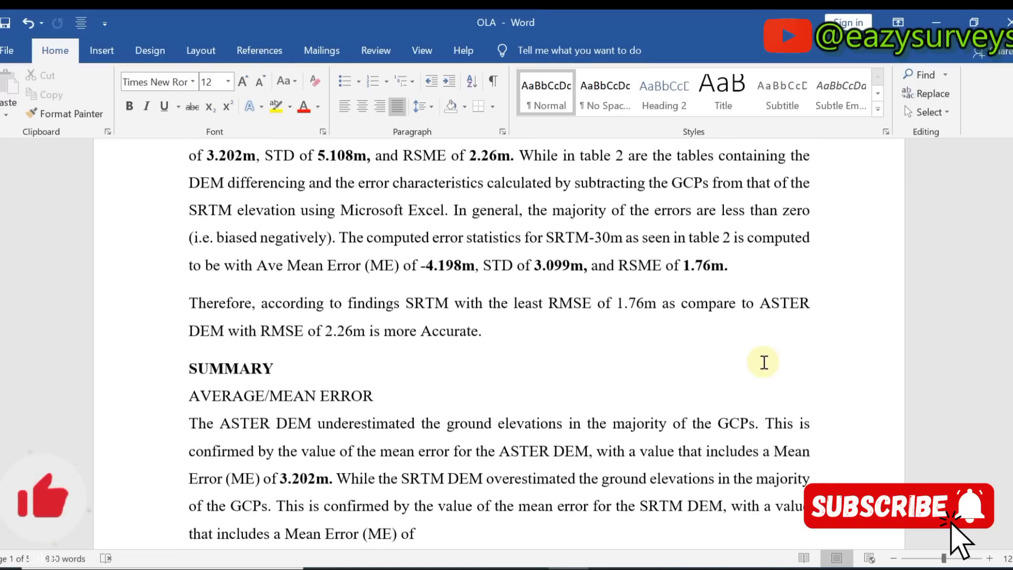
scroll(660, 409, "down", 1)
scroll(659, 409, "down", 12)
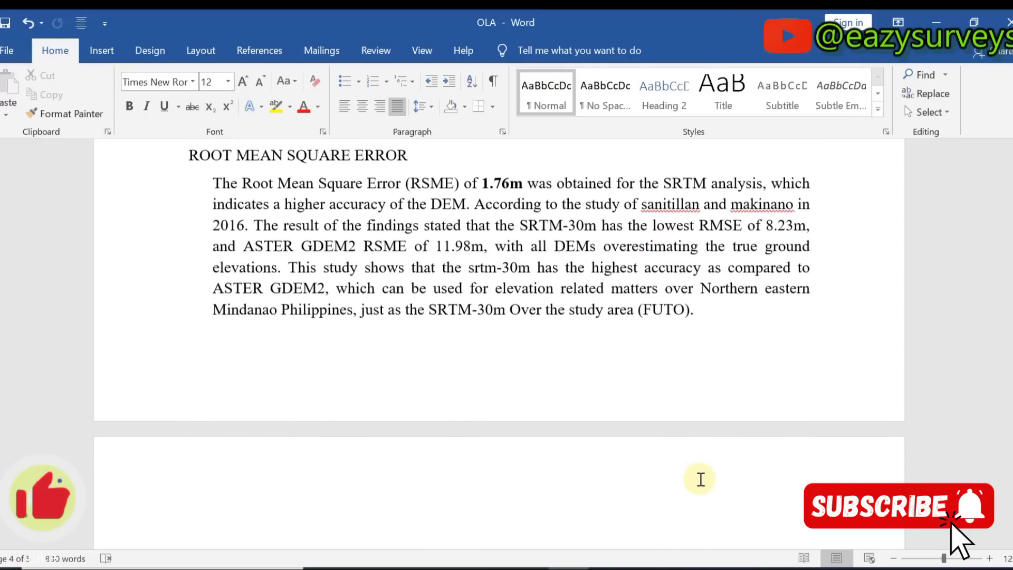
mouse_move(727, 568)
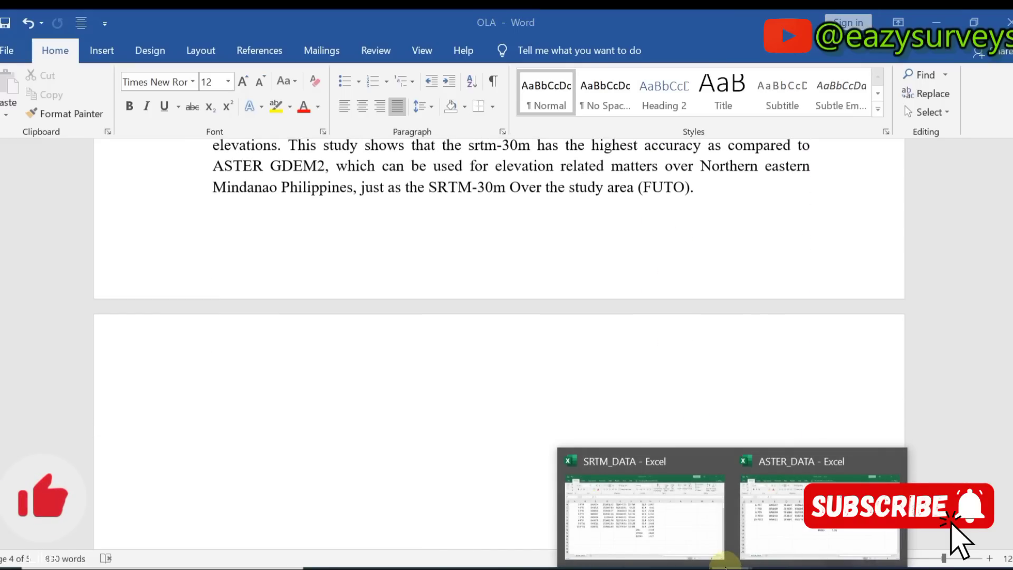
left_click(685, 543)
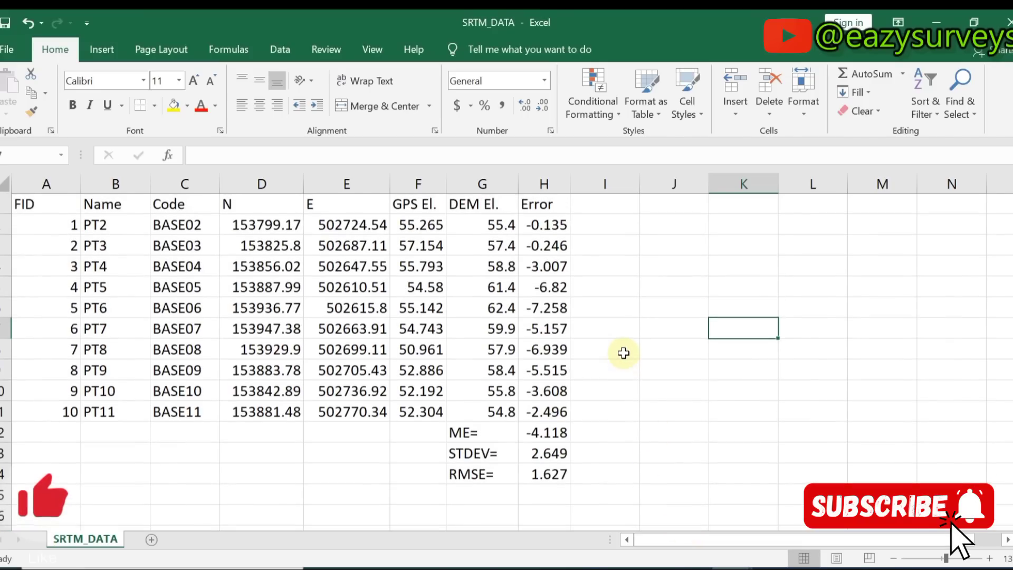